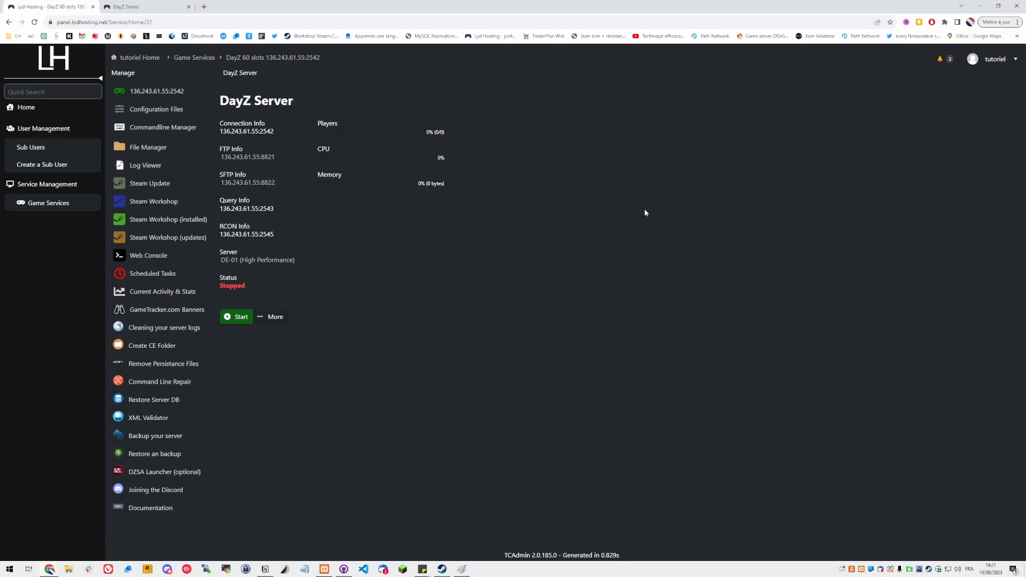
Open the list of installed Steam Workshop content for the DayZ server
{"action": "left_click", "coordinate": [119, 6]}
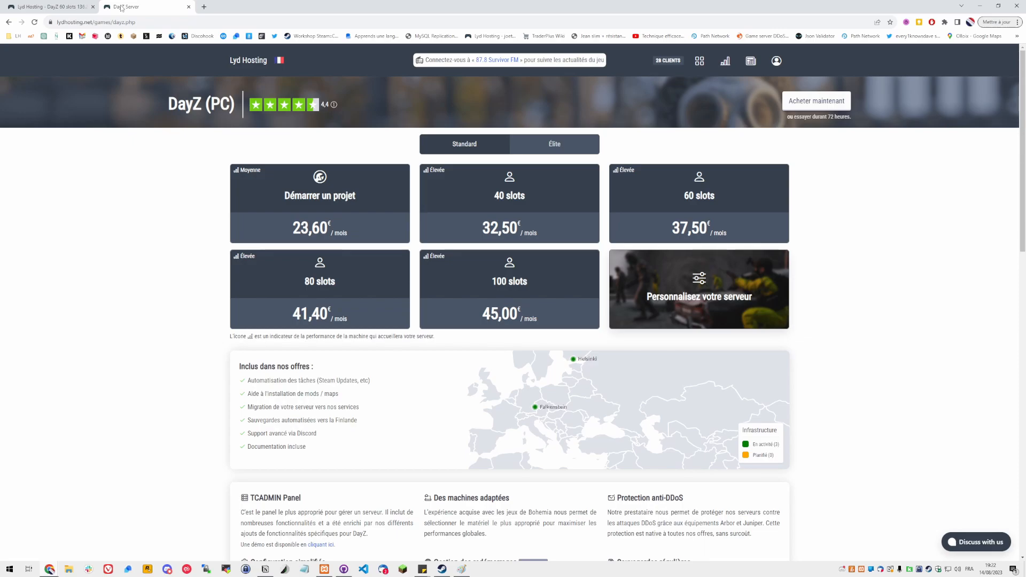
{"action": "left_click", "coordinate": [51, 6]}
{"action": "left_click", "coordinate": [199, 223]}
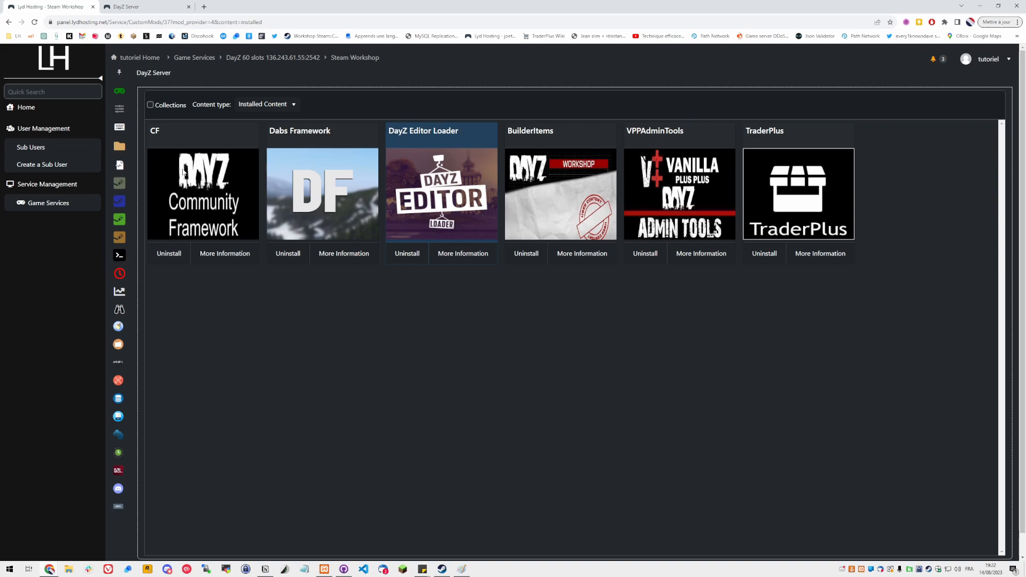
Browse in the File Manager to ServerProfile > TraderPlus > TraderPlusConfig
{"action": "left_click", "coordinate": [118, 152]}
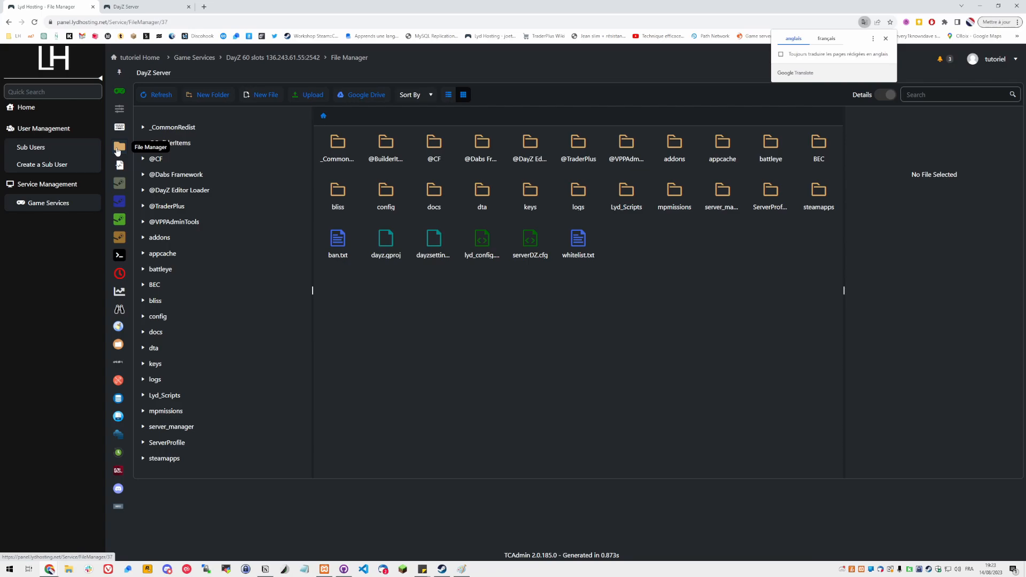
{"action": "left_click", "coordinate": [775, 201]}
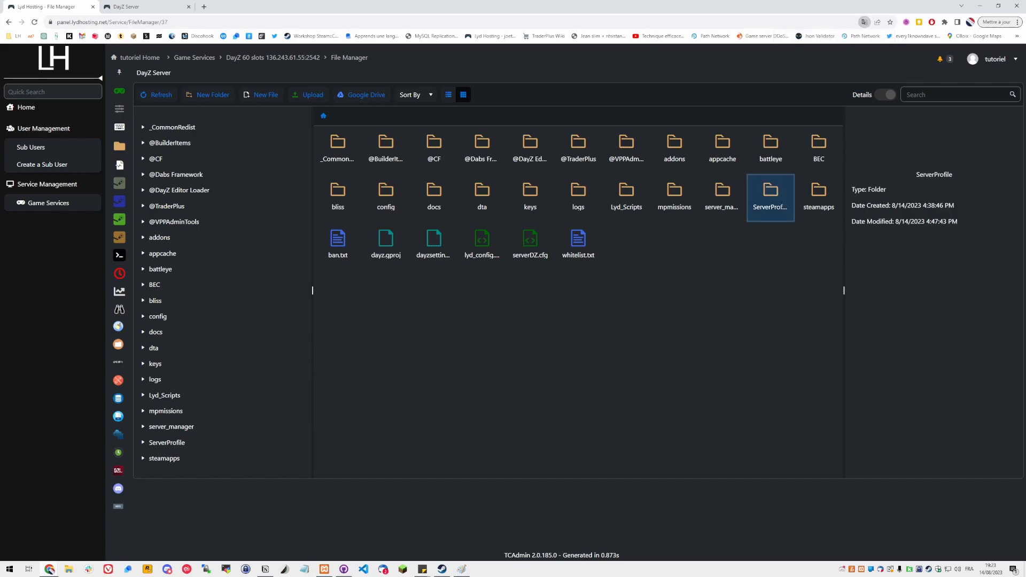
{"action": "double_click", "coordinate": [776, 202]}
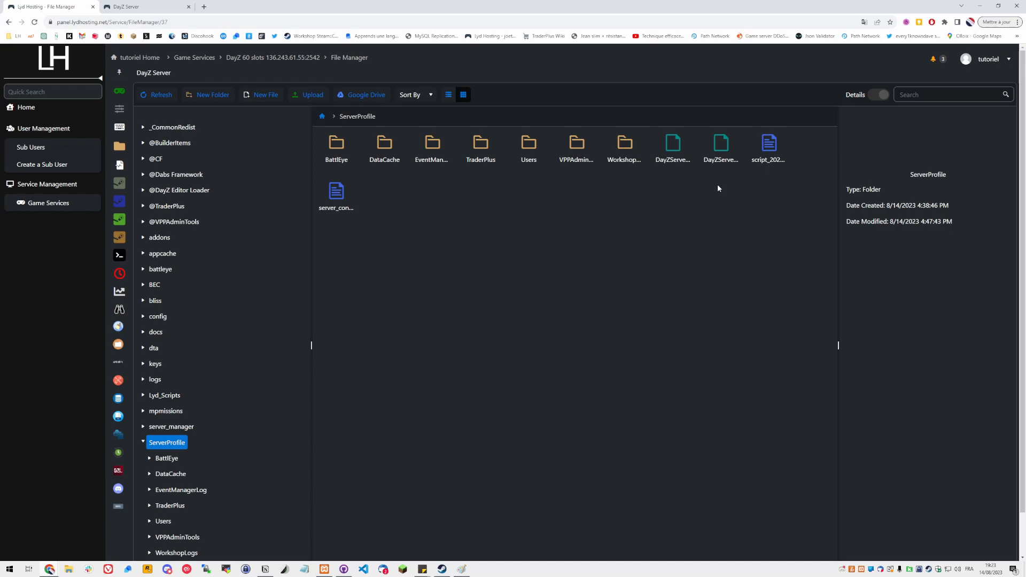
{"action": "left_click", "coordinate": [481, 143]}
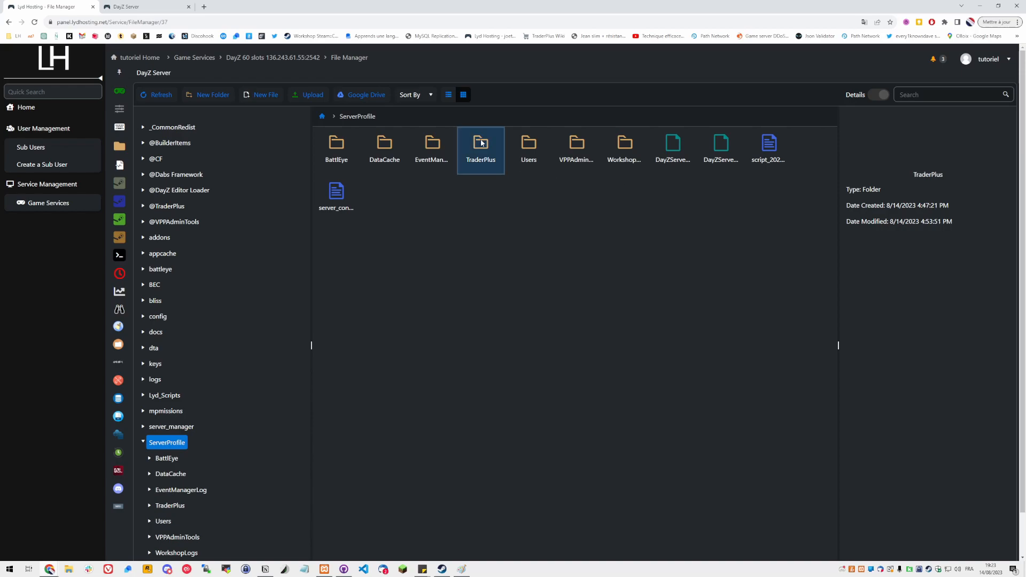
{"action": "right_click", "coordinate": [481, 142]}
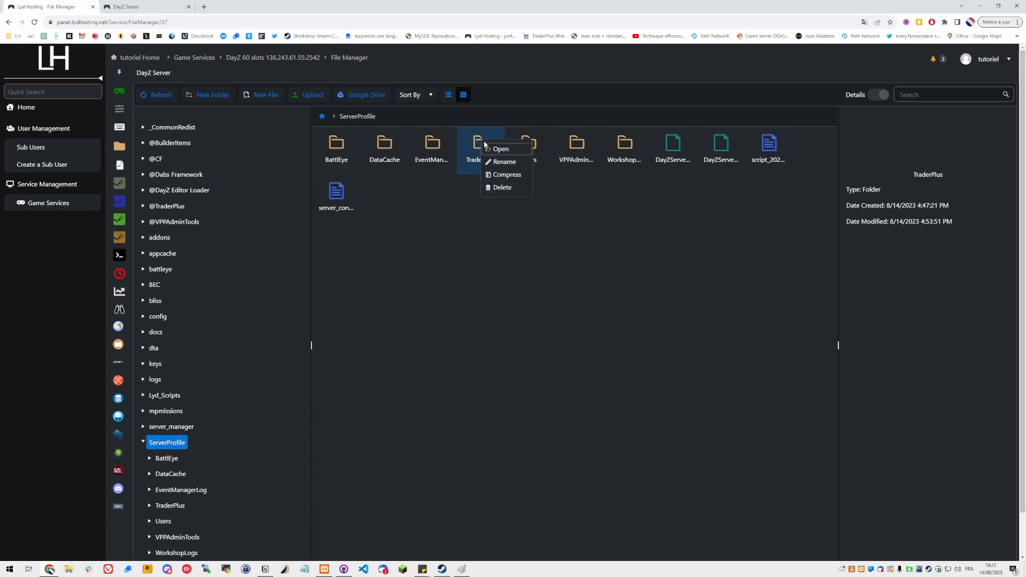
{"action": "double_click", "coordinate": [474, 149]}
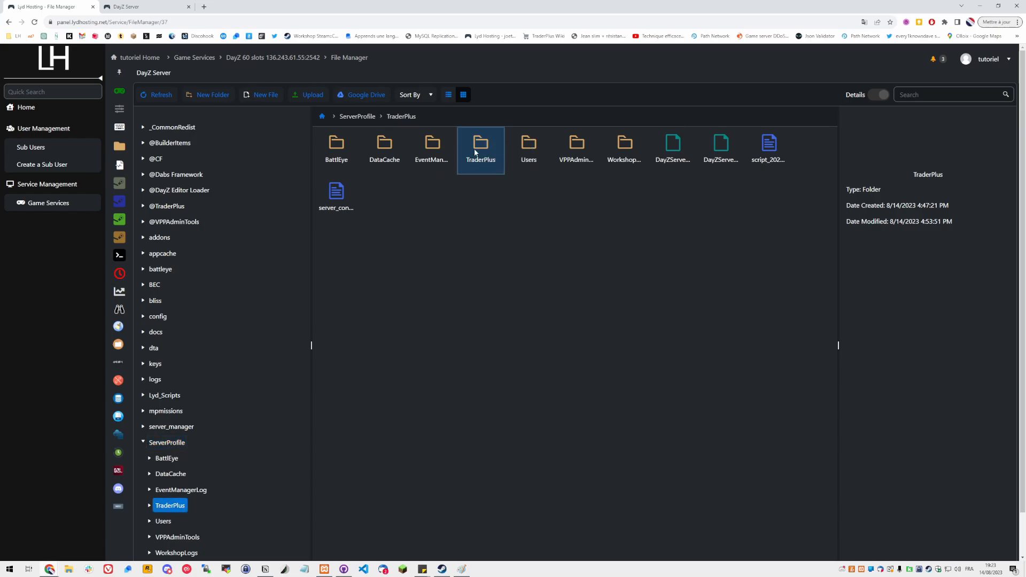
{"action": "double_click", "coordinate": [394, 146]}
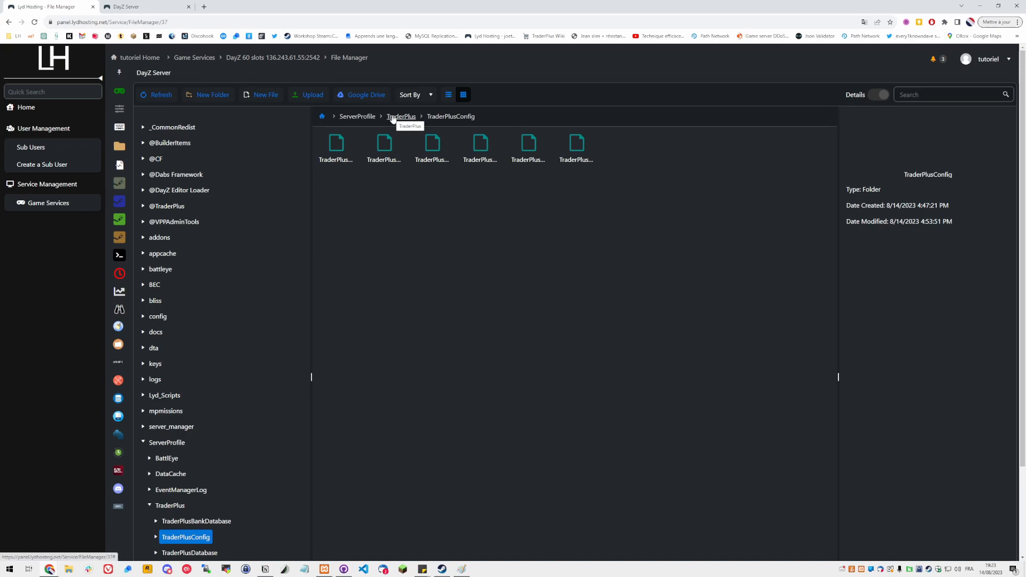
Delete the TraderPlus folder from the server's ServerProfile folder
{"action": "left_click", "coordinate": [393, 119]}
{"action": "left_click", "coordinate": [369, 116]}
{"action": "left_click", "coordinate": [480, 152]}
{"action": "right_click", "coordinate": [480, 153]}
{"action": "left_click", "coordinate": [495, 199]}
{"action": "left_click", "coordinate": [482, 344]}
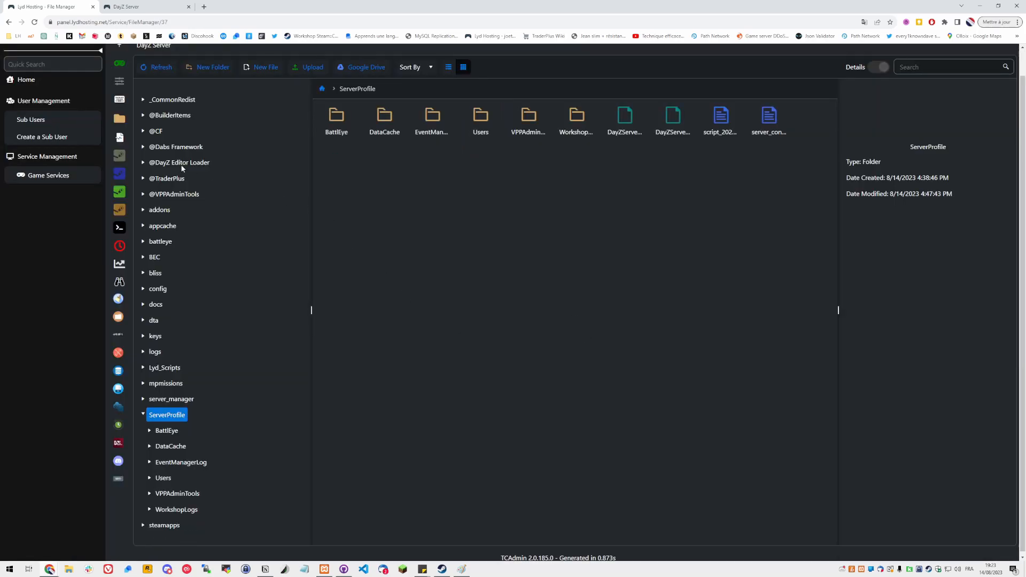
{"action": "left_click", "coordinate": [167, 179]}
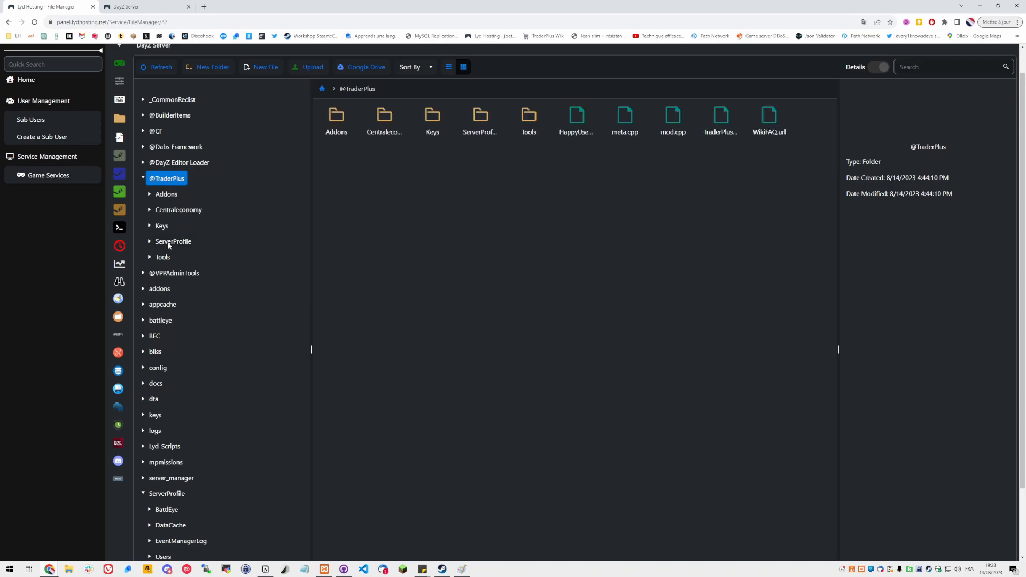
{"action": "left_click", "coordinate": [170, 244]}
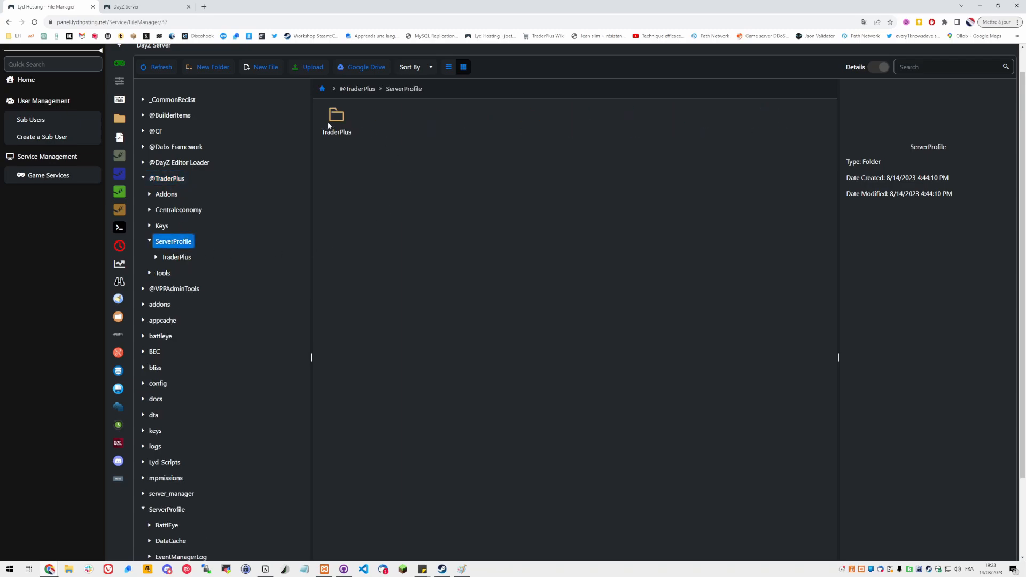
{"action": "right_click", "coordinate": [329, 125]}
{"action": "left_click", "coordinate": [355, 156]}
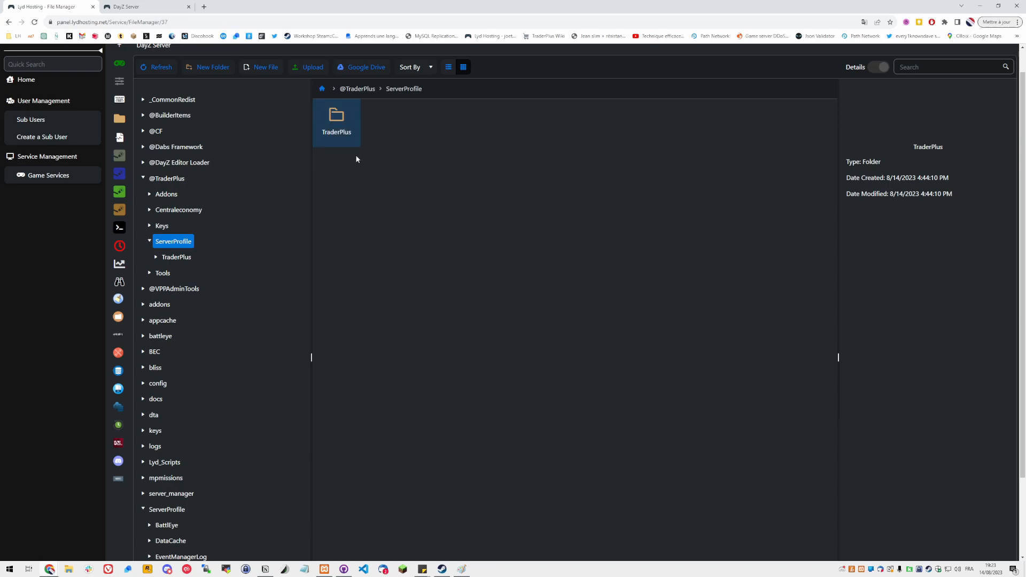
Download the TraderPlus.zip archive to the computer
{"action": "left_click", "coordinate": [387, 122]}
{"action": "right_click", "coordinate": [387, 122]}
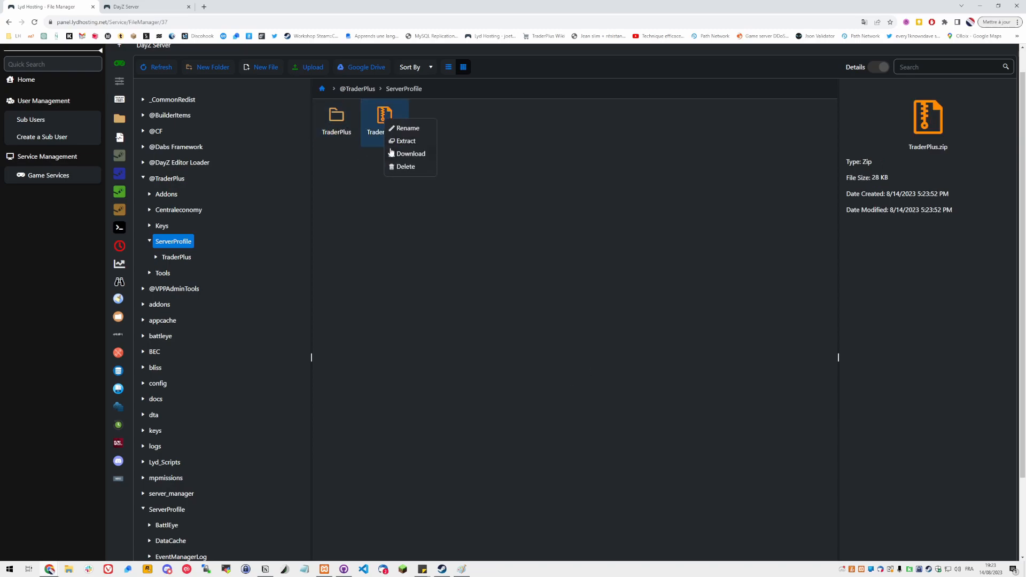
{"action": "left_click", "coordinate": [395, 154]}
{"action": "right_click", "coordinate": [390, 131]}
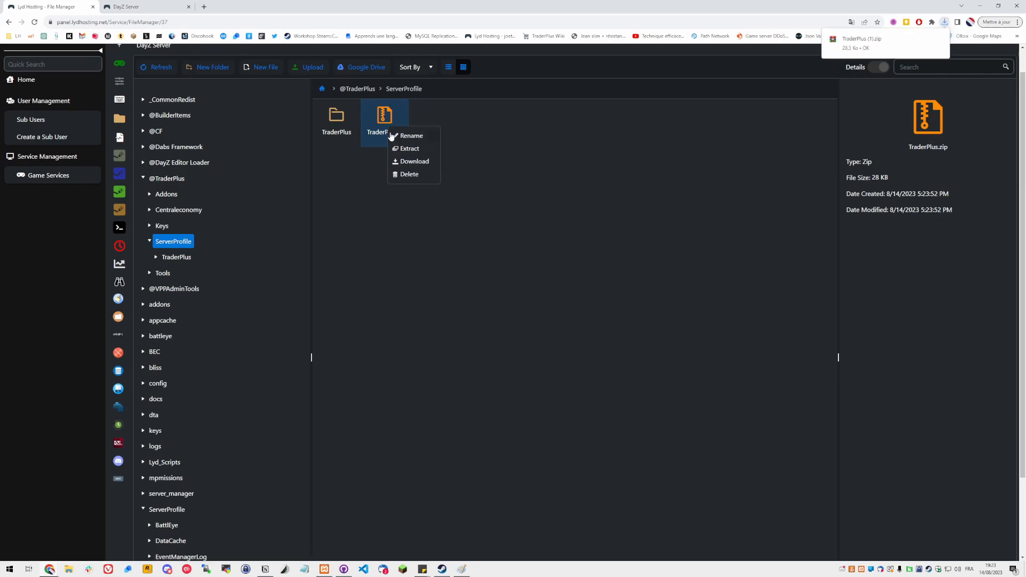
{"action": "left_click", "coordinate": [409, 174]}
{"action": "left_click", "coordinate": [466, 344]}
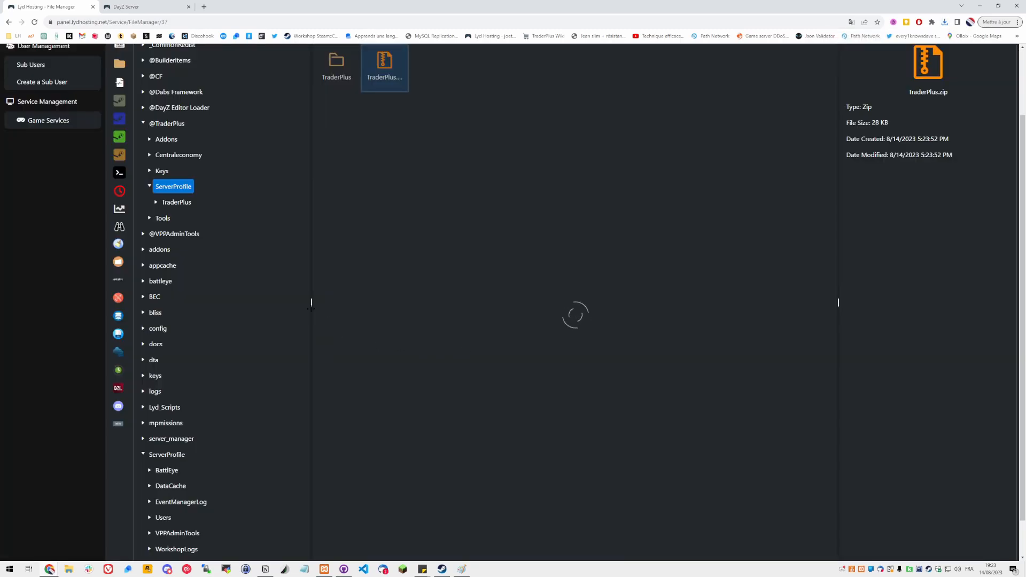
Upload the downloaded TraderPlus (1).zip into the server's root ServerProfile folder
{"action": "left_click", "coordinate": [167, 455]}
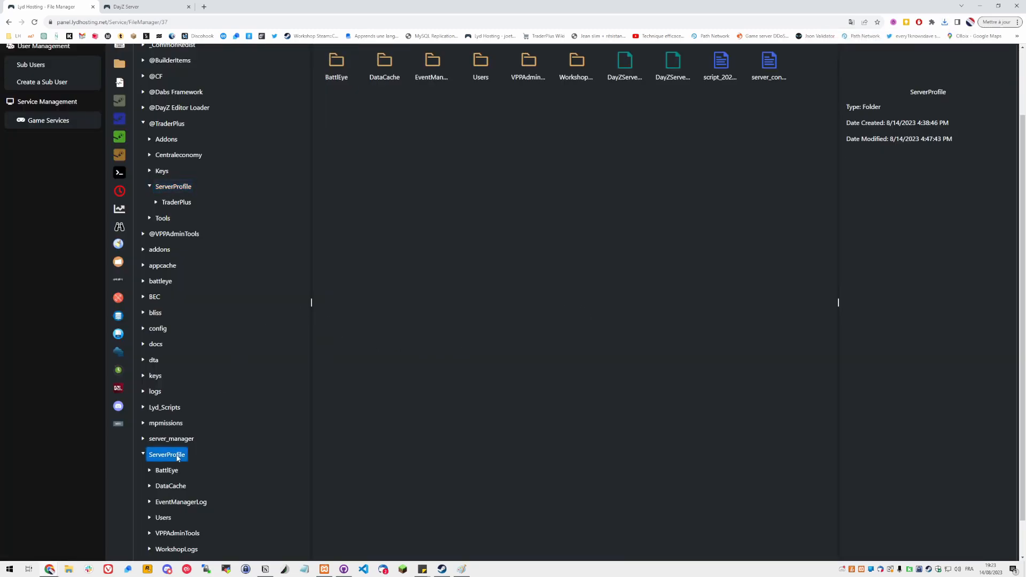
{"action": "scroll", "coordinate": [470, 252], "scroll_direction": "up", "scroll_amount": 2}
{"action": "left_click", "coordinate": [945, 21]}
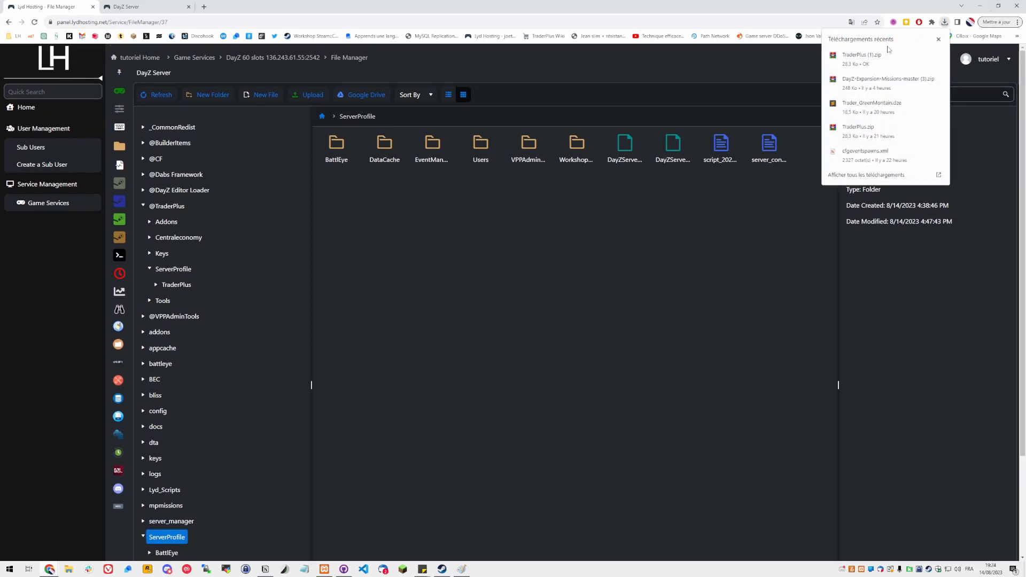
{"action": "left_click_drag", "start_coordinate": [861, 56], "coordinate": [607, 245]}
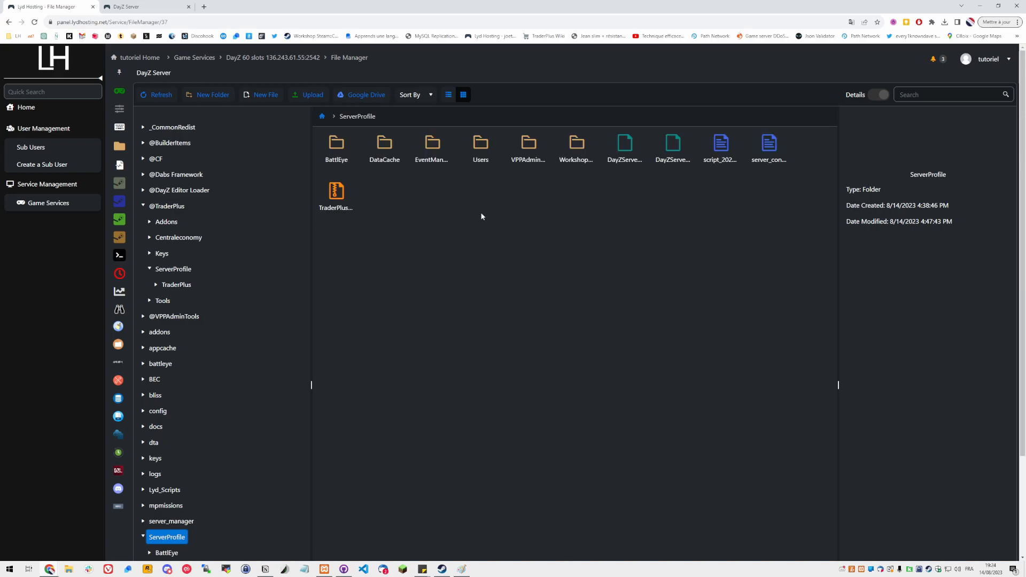
Extract TraderPlus (1).zip into ServerProfile and delete the archive
{"action": "right_click", "coordinate": [347, 192]}
{"action": "left_click", "coordinate": [368, 214]}
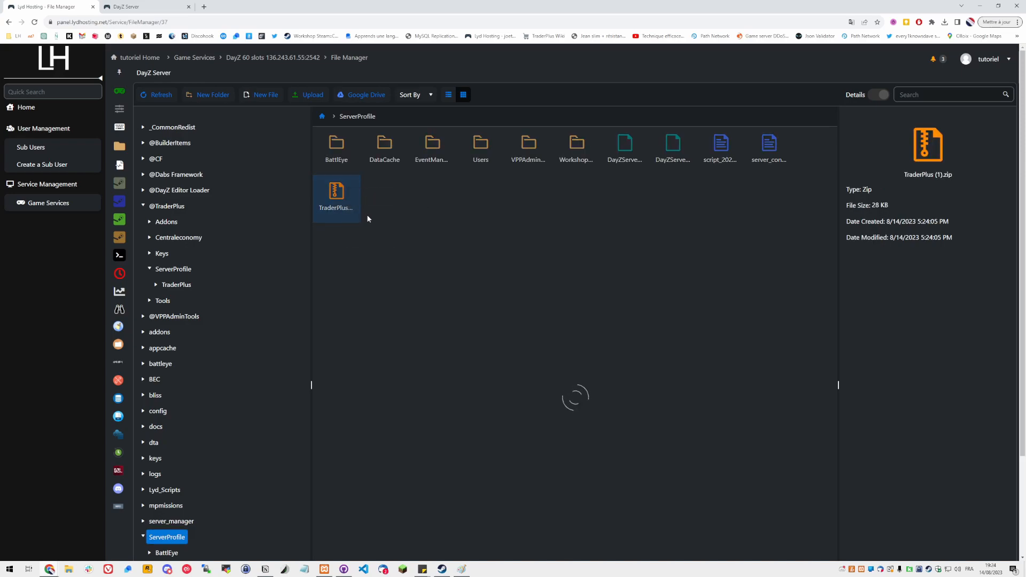
{"action": "right_click", "coordinate": [388, 206]}
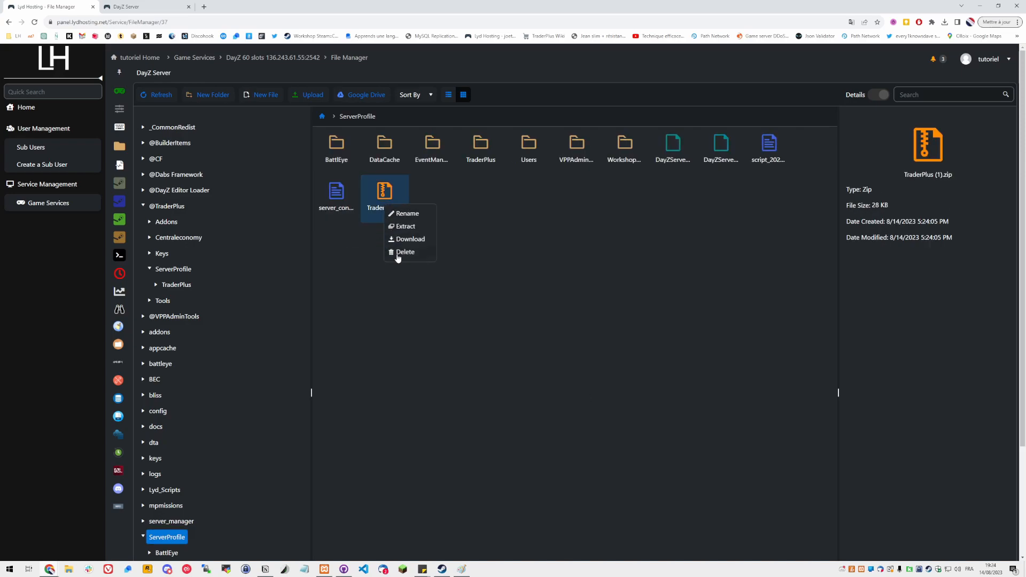
{"action": "left_click", "coordinate": [403, 257]}
{"action": "left_click", "coordinate": [489, 347]}
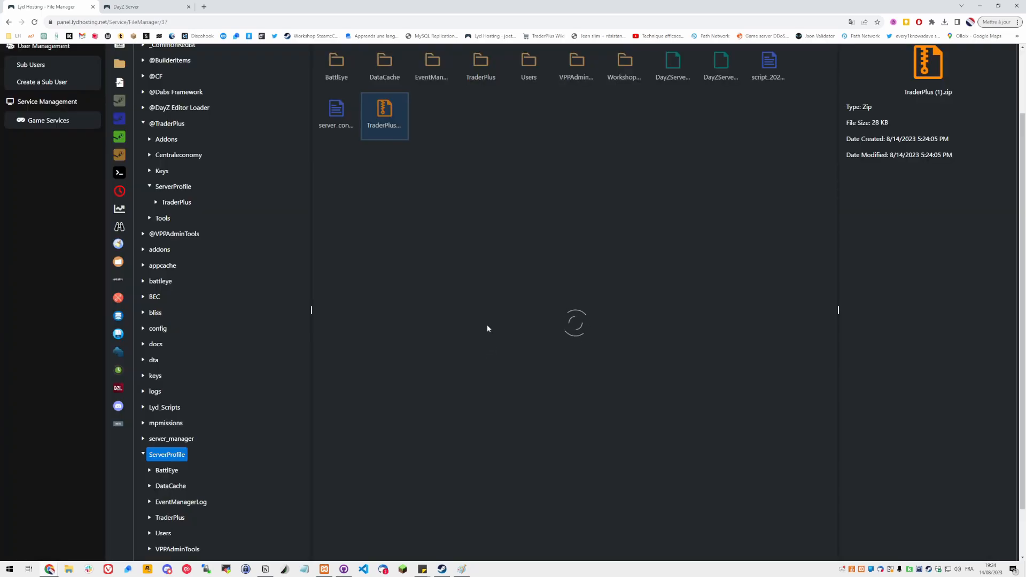
Open TraderPlusGeneralConfig.json from ServerProfile > TraderPlus > TraderPlusConfig in the editor
{"action": "double_click", "coordinate": [481, 143]}
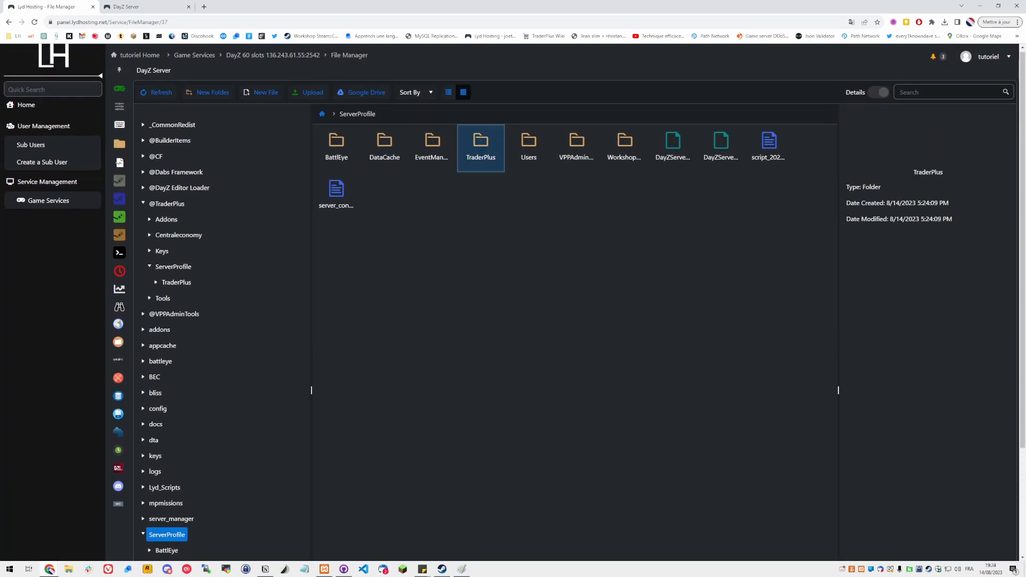
{"action": "double_click", "coordinate": [385, 151]}
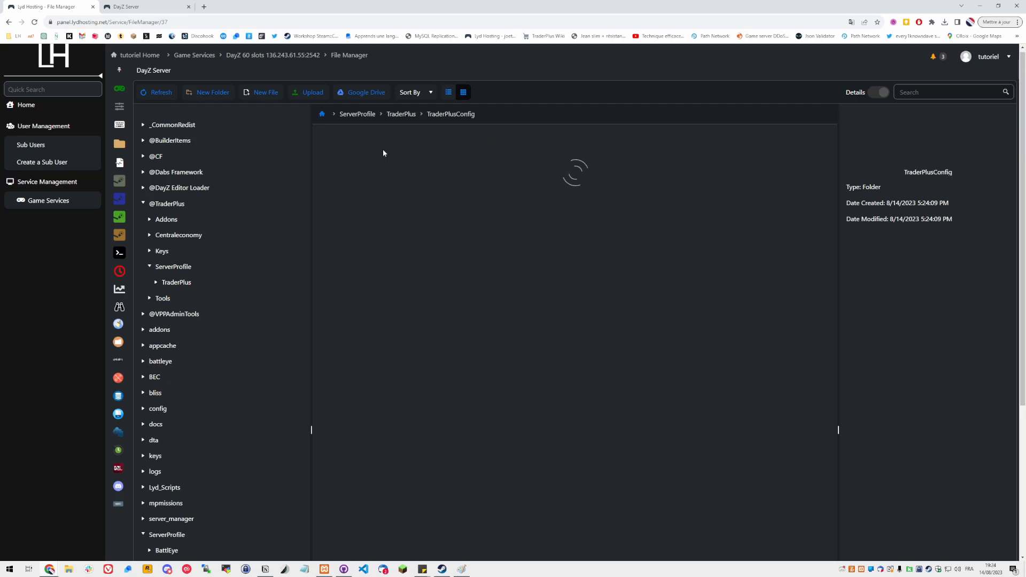
{"action": "left_click", "coordinate": [337, 163]}
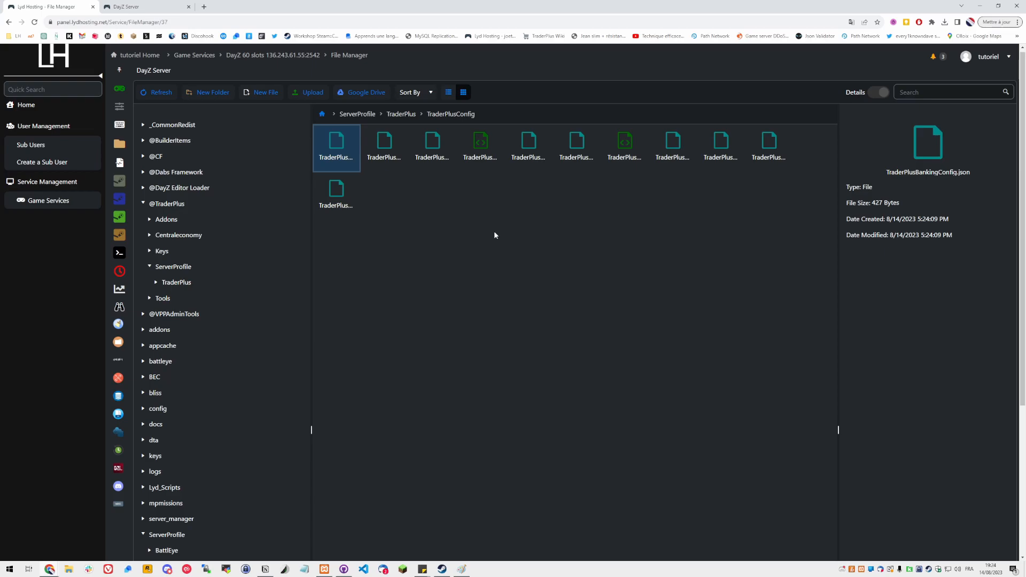
{"action": "left_click", "coordinate": [426, 151]}
{"action": "double_click", "coordinate": [427, 151]}
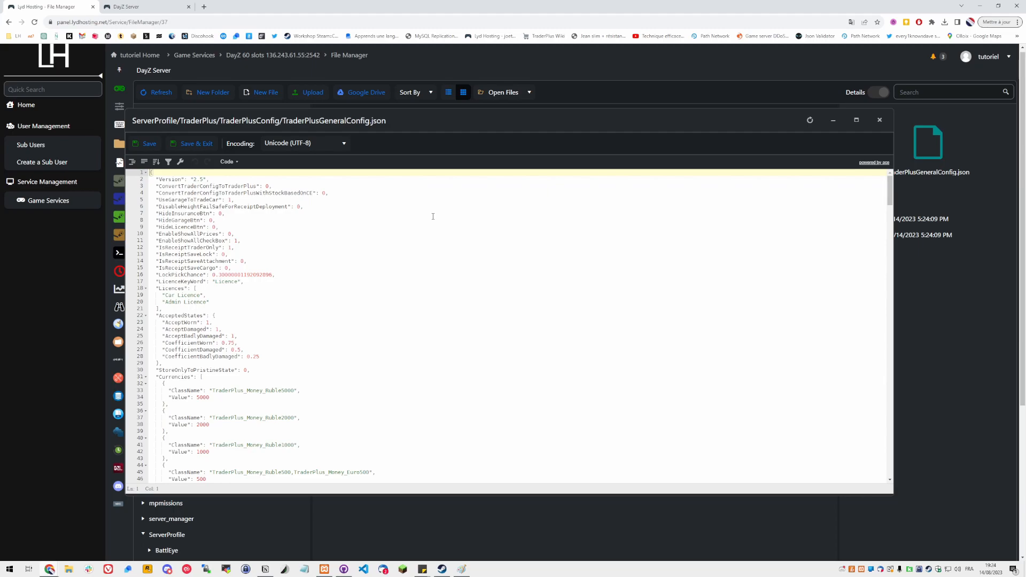
Delete the Ruble 5000, 2000 and 1000 entries from the Currencies list
{"action": "scroll", "coordinate": [433, 216], "scroll_direction": "down", "scroll_amount": 3}
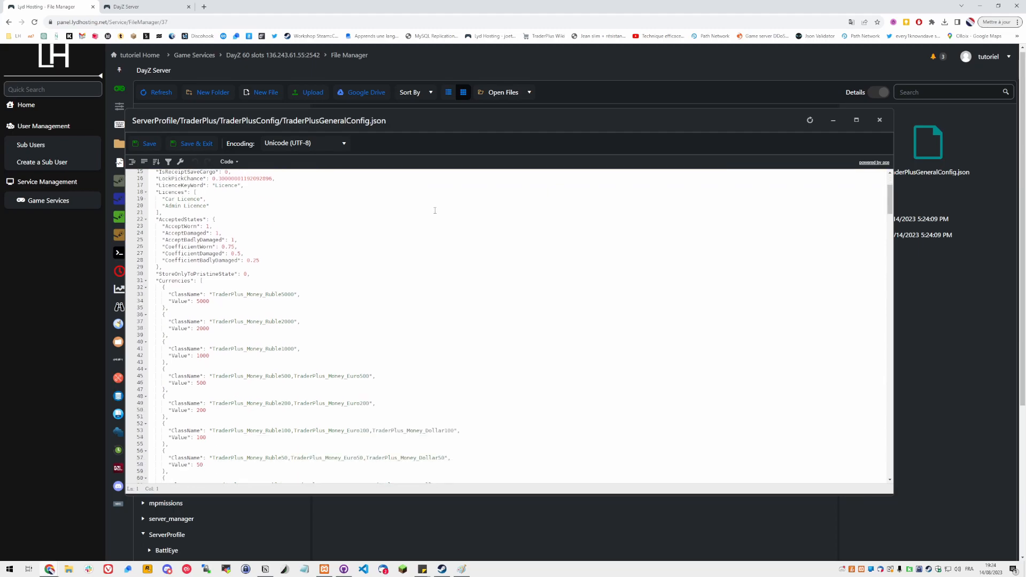
{"action": "left_click", "coordinate": [200, 362]}
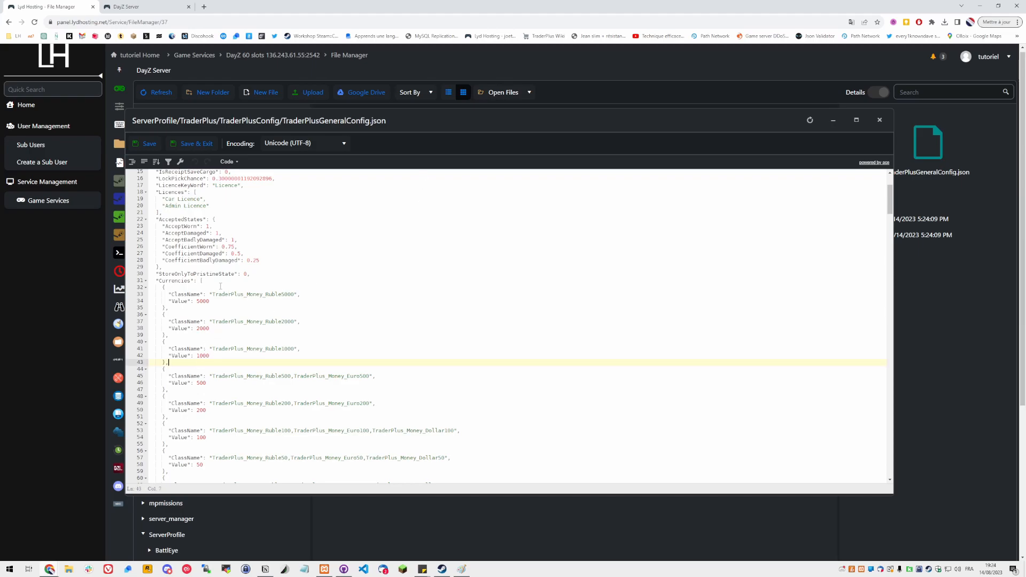
{"action": "left_click_drag", "start_coordinate": [169, 364], "coordinate": [238, 283]}
{"action": "double_click", "coordinate": [255, 294]}
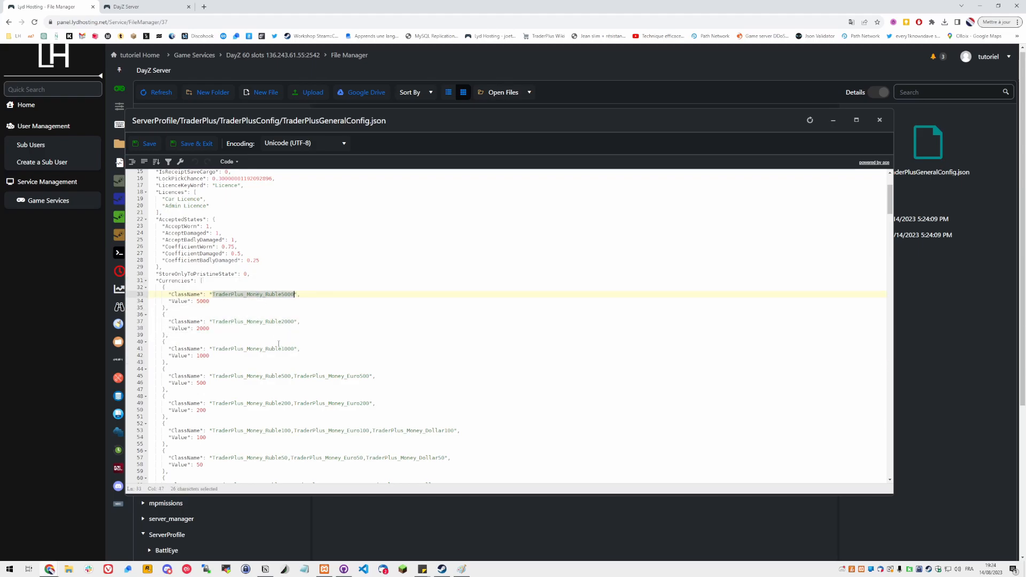
{"action": "double_click", "coordinate": [271, 348]}
{"action": "left_click", "coordinate": [228, 362]}
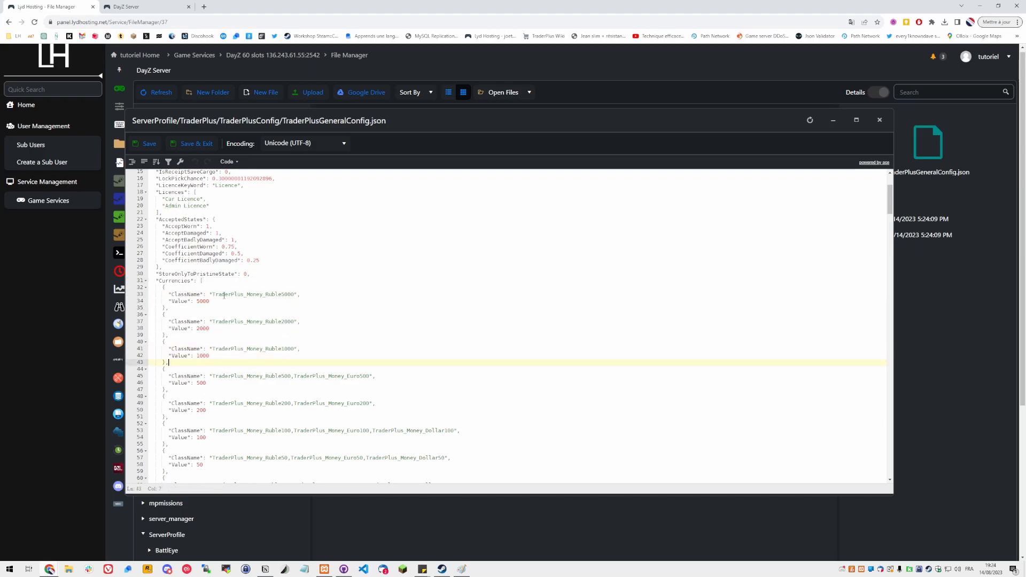
{"action": "left_click", "coordinate": [214, 283], "text": "shift"}
{"action": "key", "text": "Delete"}
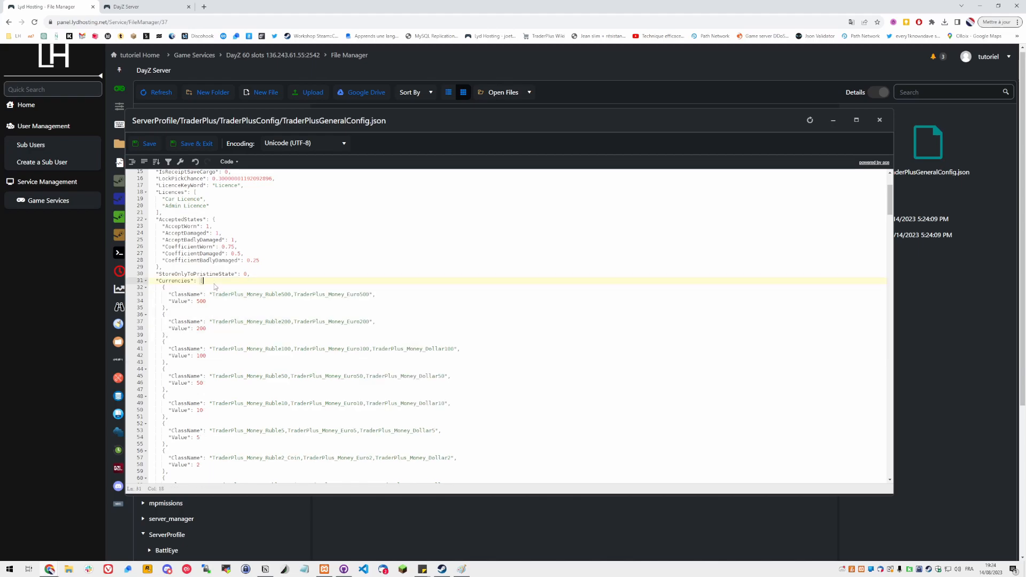
Remove the Ruble class names from the 500 and 200 currency entries, keeping only the Euro names
{"action": "left_click", "coordinate": [263, 294]}
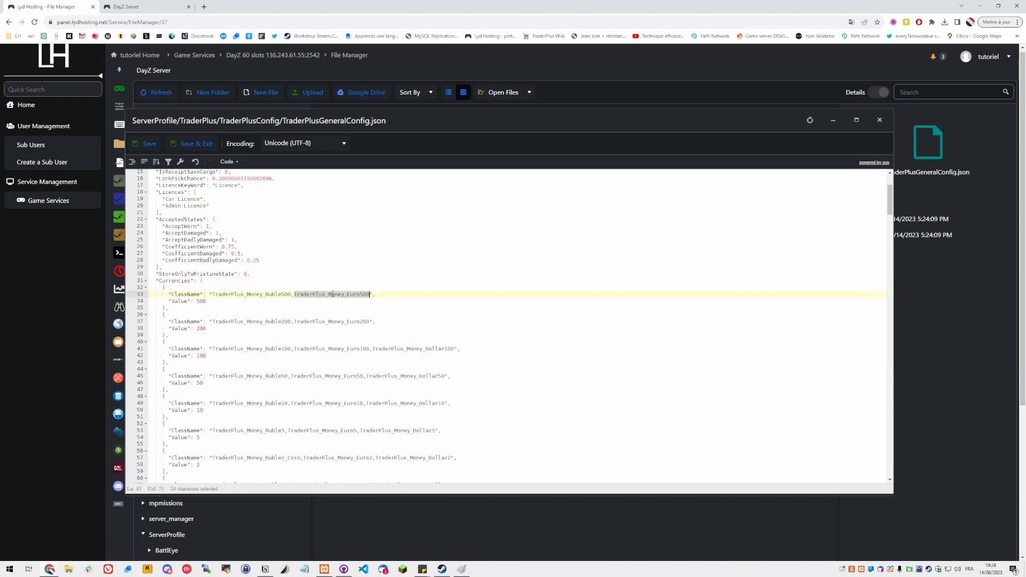
{"action": "double_click", "coordinate": [238, 294]}
{"action": "key", "text": "Delete"}
{"action": "key", "text": "Delete"}
{"action": "double_click", "coordinate": [242, 321]}
Strip the Ruble and Dollar class names from the 100 and 50 currency entries, leaving only Euro names
{"action": "key", "text": "Delete"}
{"action": "key", "text": "Delete"}
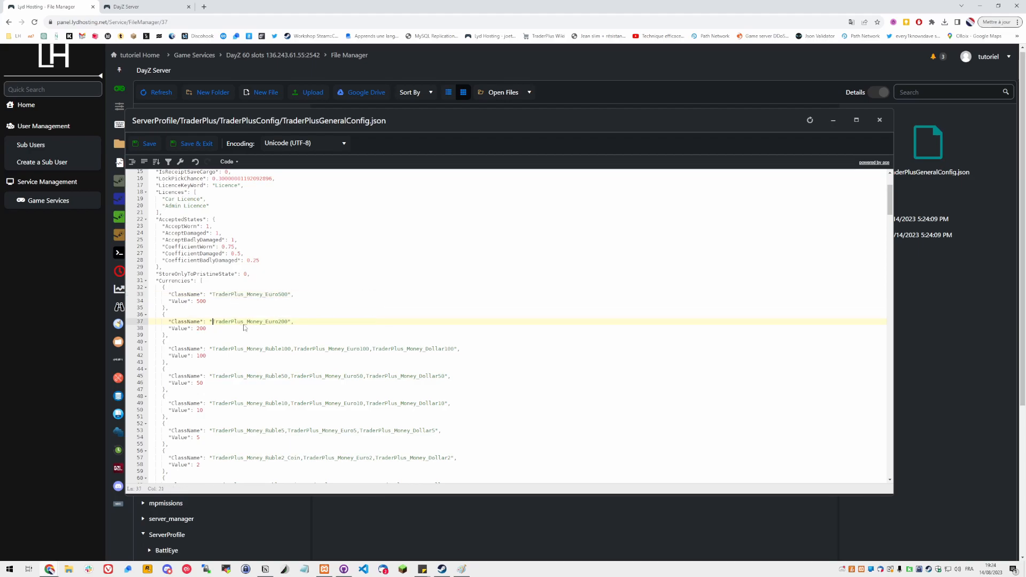
{"action": "double_click", "coordinate": [249, 349]}
{"action": "key", "text": "Delete"}
{"action": "key", "text": "Delete"}
{"action": "double_click", "coordinate": [320, 350]}
{"action": "key", "text": "BackSpace"}
{"action": "key", "text": "BackSpace"}
{"action": "double_click", "coordinate": [251, 376]}
Strip the Ruble and Dollar class names from the 10 and 5 currency entries, leaving only Euro names
{"action": "key", "text": "Delete"}
{"action": "key", "text": "Delete"}
{"action": "double_click", "coordinate": [312, 376]}
{"action": "key", "text": "BackSpace"}
{"action": "key", "text": "BackSpace"}
{"action": "double_click", "coordinate": [248, 404]}
{"action": "key", "text": "Delete"}
Reduce the 2 and 1 currency entries to TraderPlus_Money_Euro2 and TraderPlus_Money_Euro1
{"action": "key", "text": "Delete"}
{"action": "double_click", "coordinate": [324, 404]}
{"action": "key", "text": "BackSpace"}
{"action": "key", "text": "BackSpace"}
{"action": "double_click", "coordinate": [252, 430]}
{"action": "key", "text": "Delete"}
{"action": "key", "text": "Delete"}
{"action": "double_click", "coordinate": [325, 430]}
{"action": "key", "text": "BackSpace"}
{"action": "key", "text": "BackSpace"}
{"action": "scroll", "coordinate": [326, 429], "scroll_direction": "down", "scroll_amount": 1}
{"action": "double_click", "coordinate": [292, 410]}
{"action": "key", "text": "Return"}
{"action": "key", "text": "BackSpace"}
{"action": "double_click", "coordinate": [255, 437]}
{"action": "key", "text": "Delete"}
{"action": "key", "text": "Delete"}
{"action": "double_click", "coordinate": [337, 437]}
{"action": "key", "text": "BackSpace"}
{"action": "key", "text": "BackSpace"}
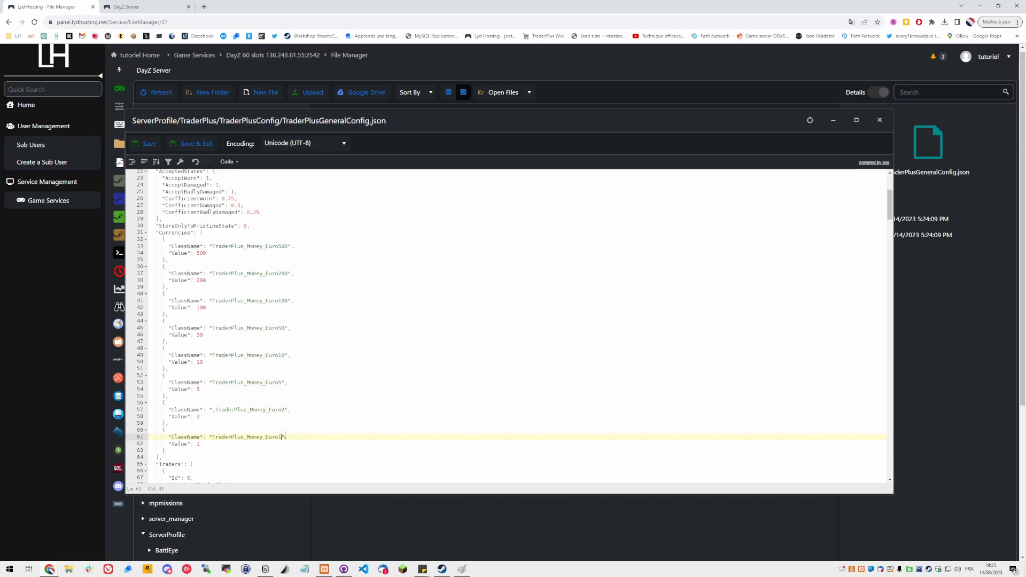
Remove the leftover leading comma from the TraderPlus_Money_Euro2 class name
{"action": "left_click", "coordinate": [214, 405]}
{"action": "left_click", "coordinate": [227, 415]}
{"action": "left_click", "coordinate": [220, 411]}
{"action": "key", "text": "BackSpace"}
{"action": "key", "text": "BackSpace"}
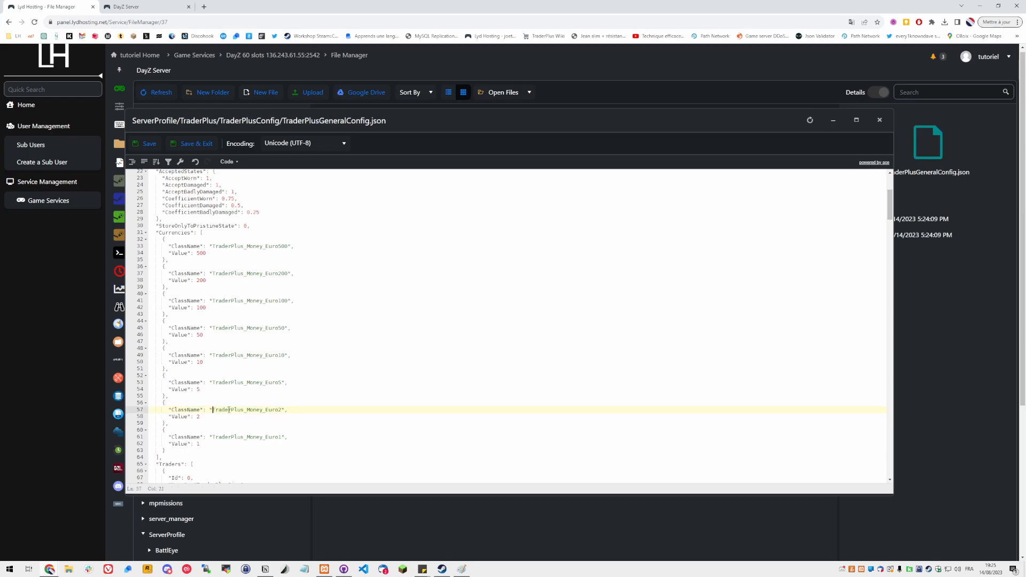
Review the currency list and the Traders entries in TraderPlusGeneralConfig.json, down to the ATM trader
{"action": "scroll", "coordinate": [254, 245], "scroll_direction": "down", "scroll_amount": 2}
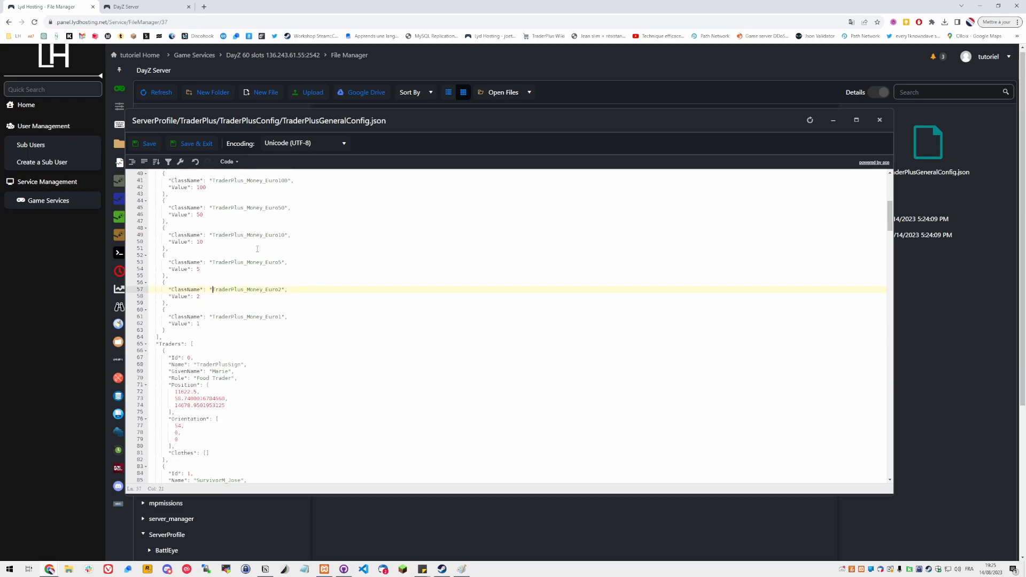
{"action": "left_click", "coordinate": [152, 345]}
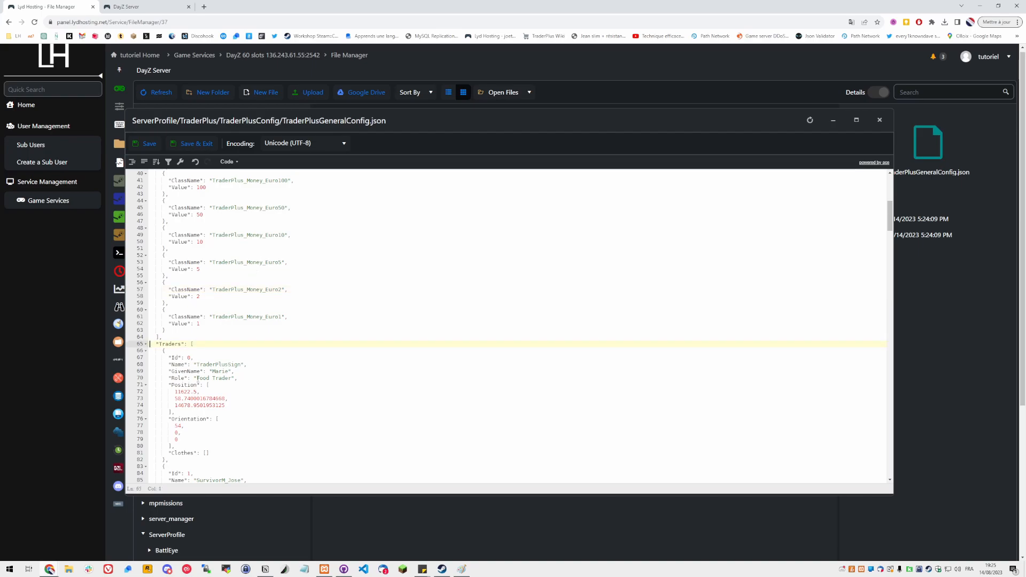
{"action": "scroll", "coordinate": [209, 393], "scroll_direction": "down", "scroll_amount": 2}
{"action": "left_click", "coordinate": [196, 314], "text": "shift"}
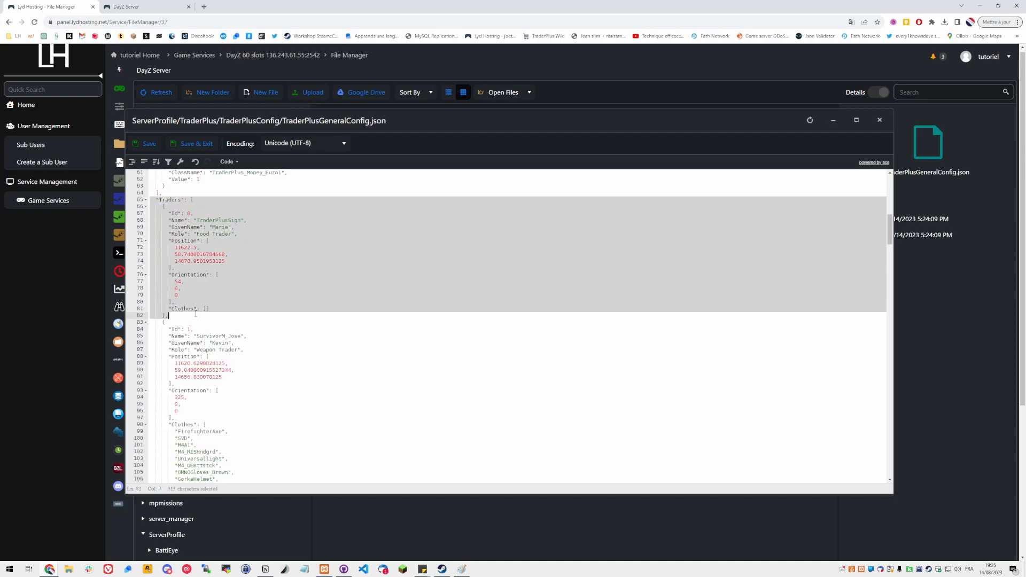
{"action": "left_click", "coordinate": [196, 314]}
{"action": "left_click", "coordinate": [222, 236], "text": "shift"}
{"action": "left_click_drag", "start_coordinate": [195, 236], "coordinate": [230, 236]}
{"action": "scroll", "coordinate": [203, 336], "scroll_direction": "down", "scroll_amount": 5}
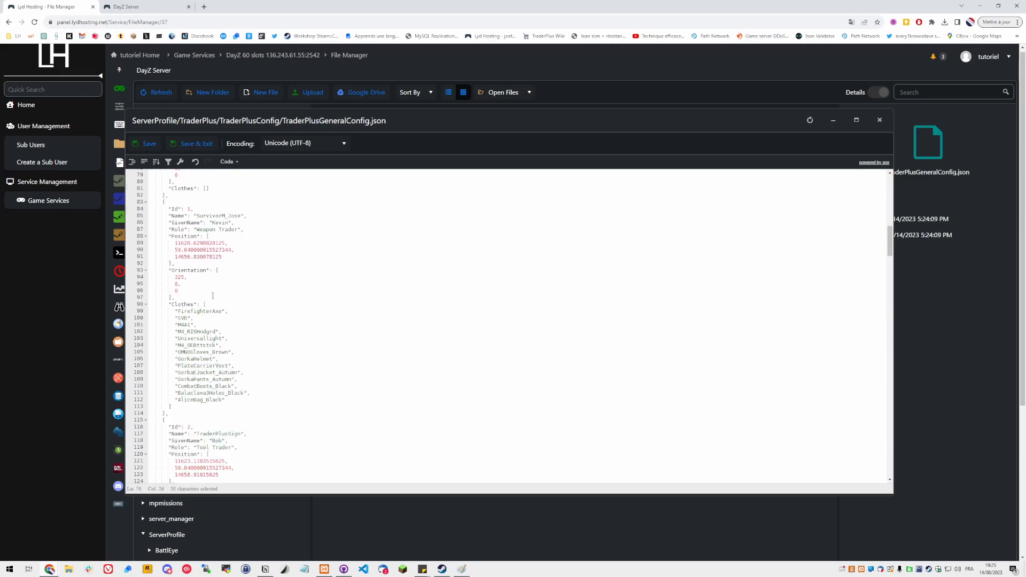
{"action": "left_click", "coordinate": [219, 303]}
{"action": "key", "text": "Up"}
{"action": "scroll", "coordinate": [218, 303], "scroll_direction": "down", "scroll_amount": 15}
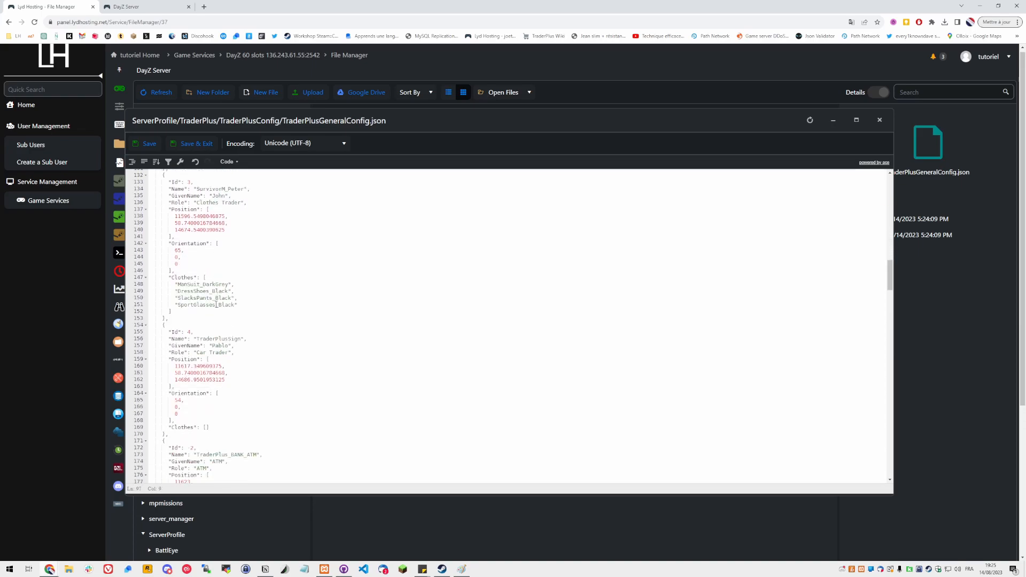
{"action": "scroll", "coordinate": [216, 304], "scroll_direction": "down", "scroll_amount": 3}
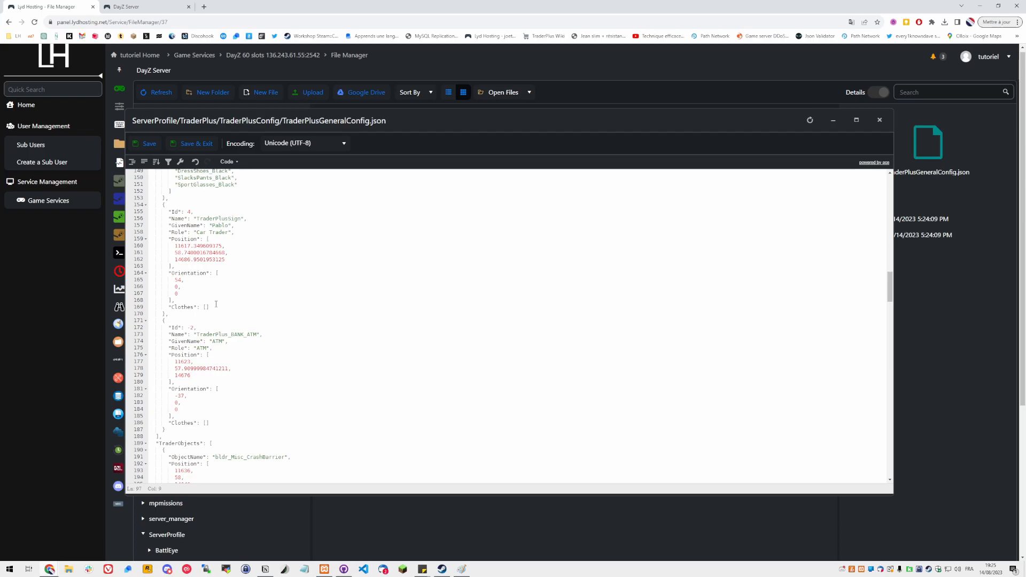
{"action": "scroll", "coordinate": [217, 304], "scroll_direction": "down", "scroll_amount": 5}
{"action": "left_click", "coordinate": [196, 294]}
{"action": "scroll", "coordinate": [211, 307], "scroll_direction": "up", "scroll_amount": 3}
{"action": "left_click_drag", "start_coordinate": [231, 280], "coordinate": [229, 294]}
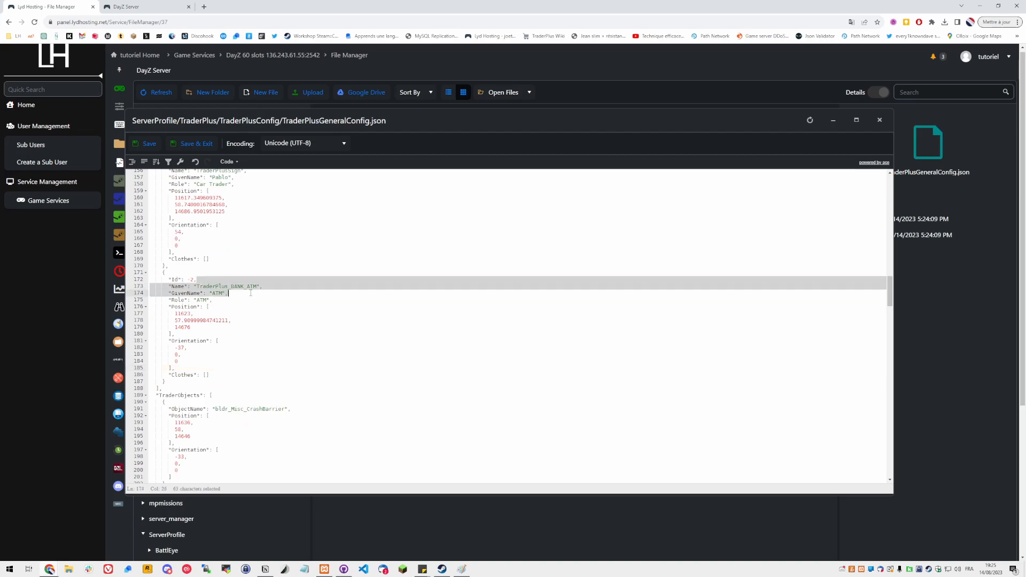
Delete every object in the TraderObjects list, leaving it as an empty array
{"action": "scroll", "coordinate": [205, 353], "scroll_direction": "down", "scroll_amount": 3}
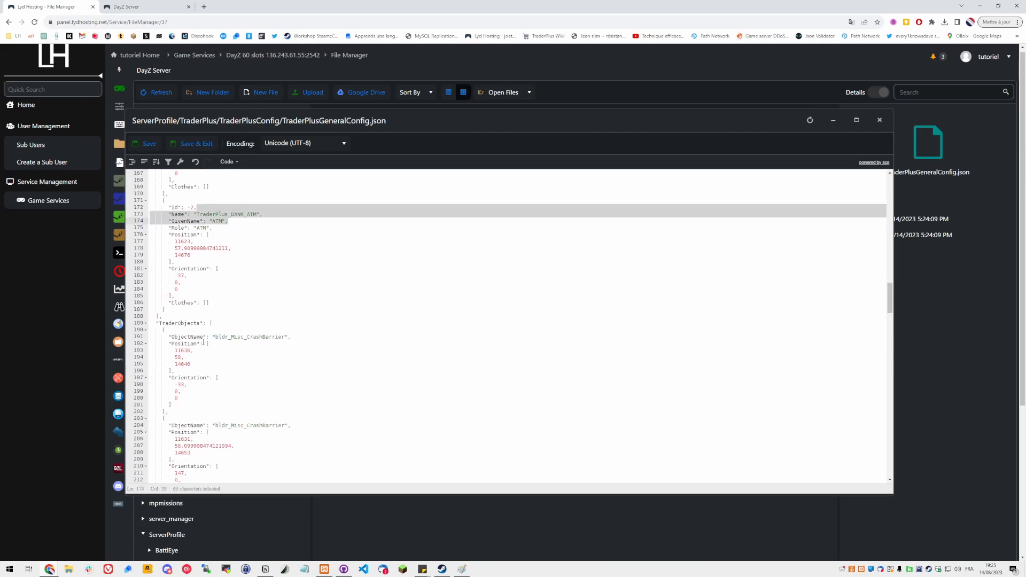
{"action": "double_click", "coordinate": [172, 323]}
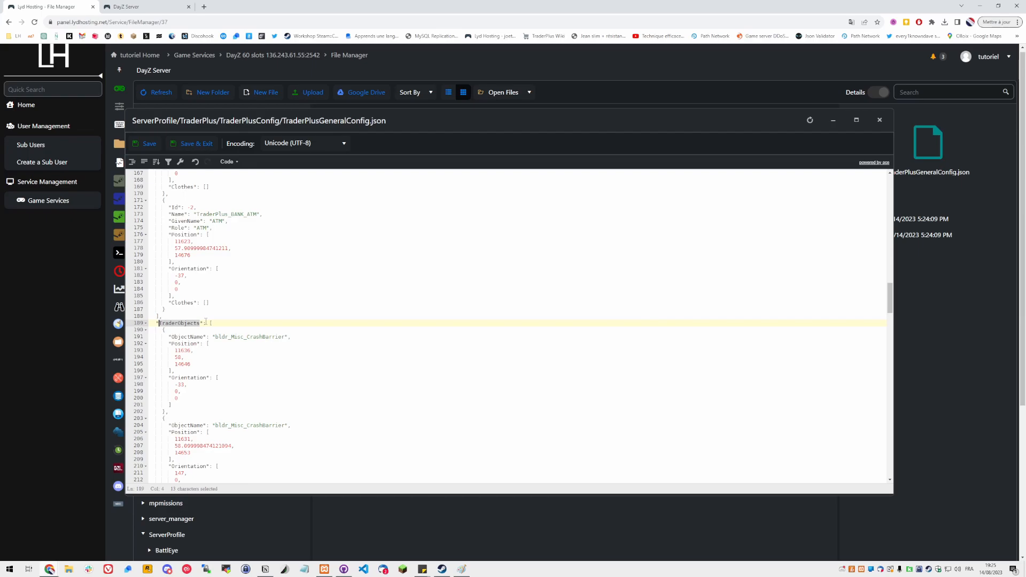
{"action": "left_click", "coordinate": [157, 330]}
{"action": "left_click", "coordinate": [225, 325]}
{"action": "scroll", "coordinate": [244, 423], "scroll_direction": "down", "scroll_amount": 5}
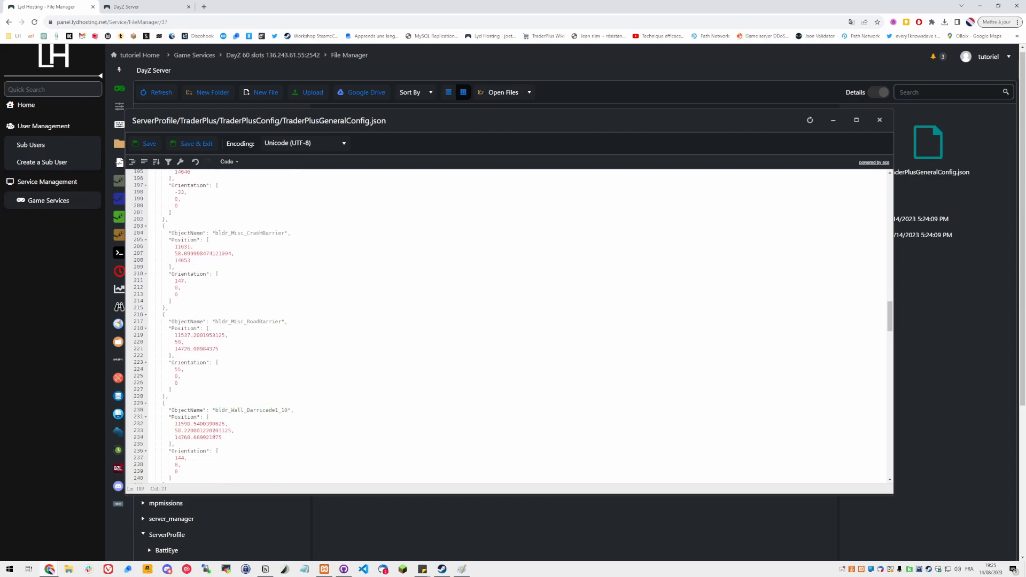
{"action": "scroll", "coordinate": [214, 432], "scroll_direction": "up", "scroll_amount": 6}
{"action": "scroll", "coordinate": [203, 422], "scroll_direction": "down", "scroll_amount": 12}
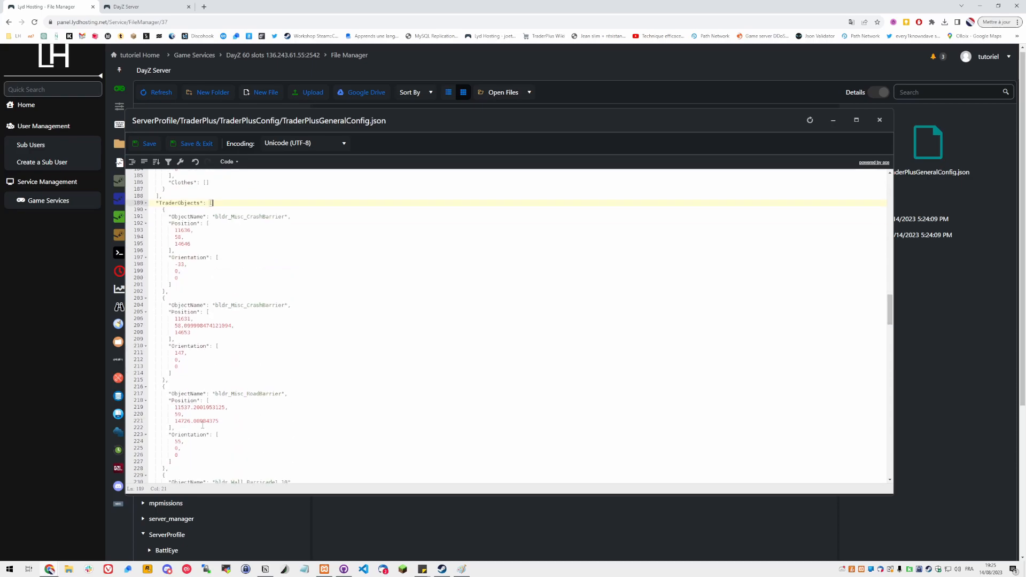
{"action": "scroll", "coordinate": [198, 416], "scroll_direction": "down", "scroll_amount": 20}
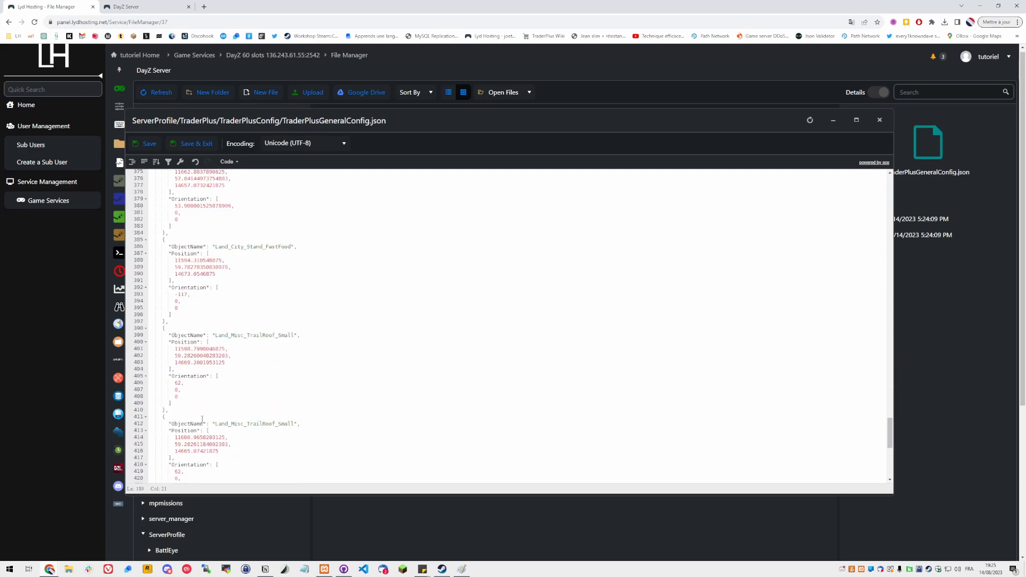
{"action": "scroll", "coordinate": [202, 420], "scroll_direction": "up", "scroll_amount": 20}
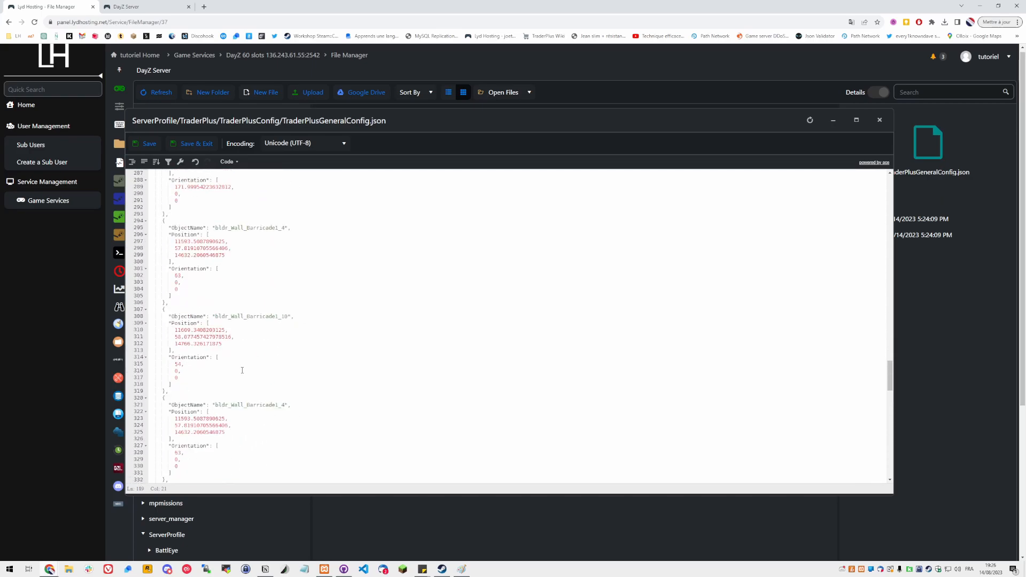
{"action": "scroll", "coordinate": [245, 369], "scroll_direction": "up", "scroll_amount": 14}
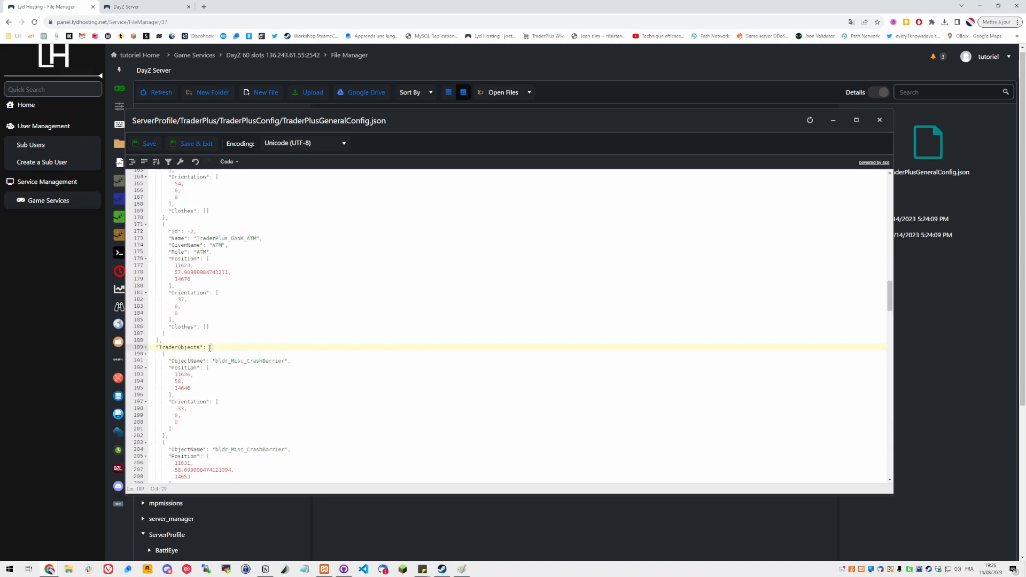
{"action": "scroll", "coordinate": [350, 360], "scroll_direction": "down", "scroll_amount": 18}
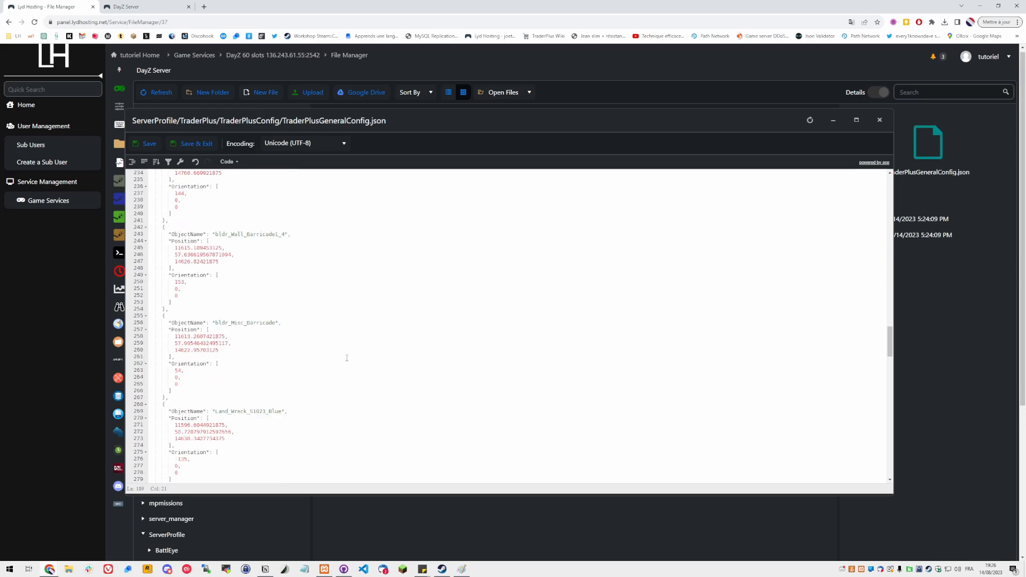
{"action": "scroll", "coordinate": [350, 359], "scroll_direction": "down", "scroll_amount": 20}
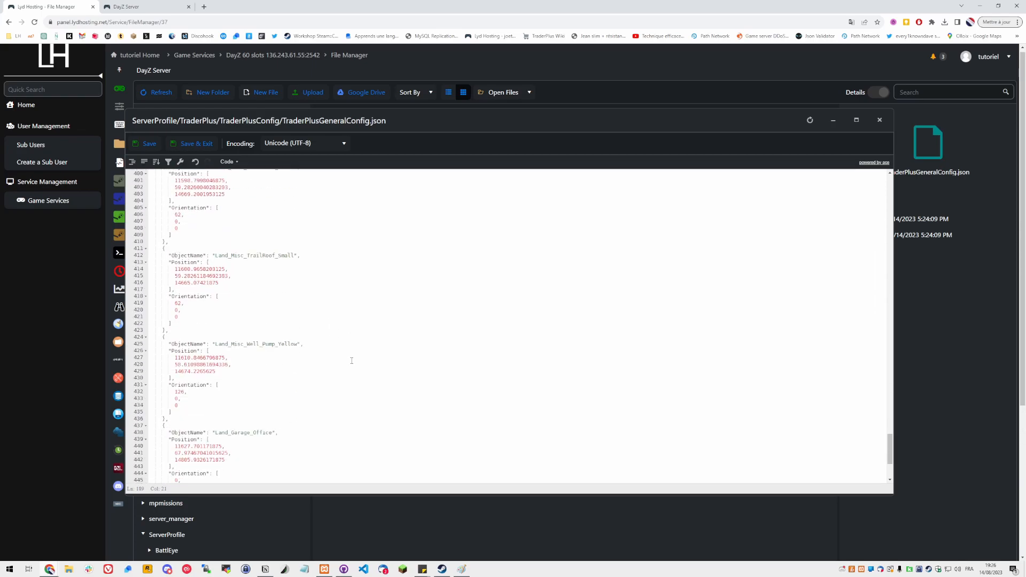
{"action": "scroll", "coordinate": [350, 361], "scroll_direction": "down", "scroll_amount": 2}
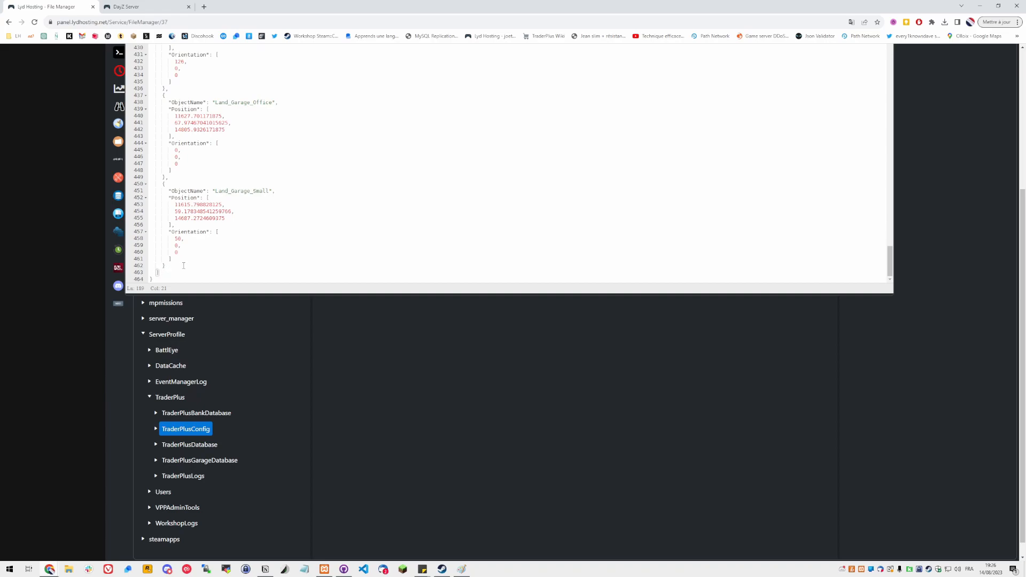
{"action": "key", "text": "shift"}
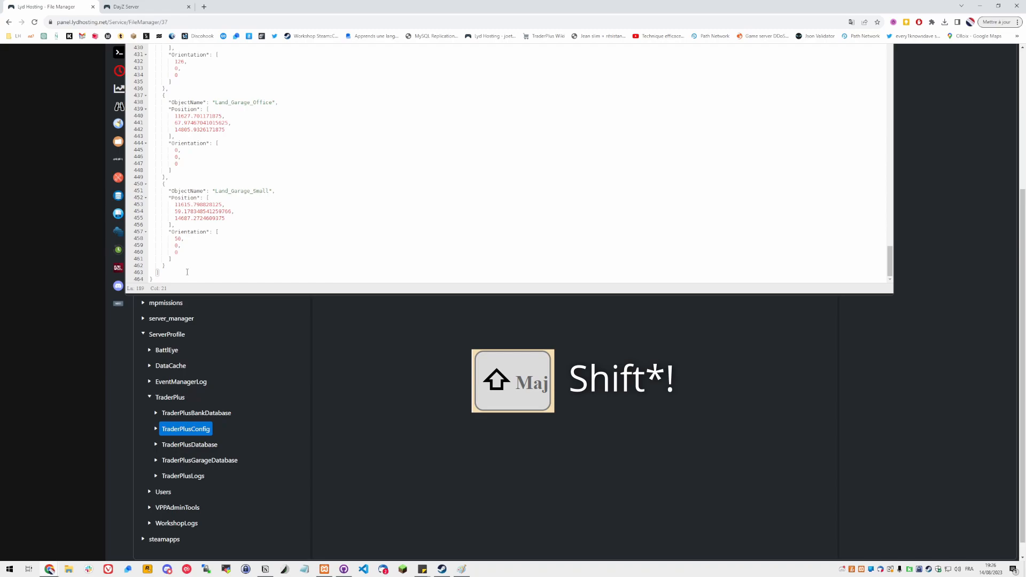
{"action": "left_click", "coordinate": [187, 273], "text": "shift"}
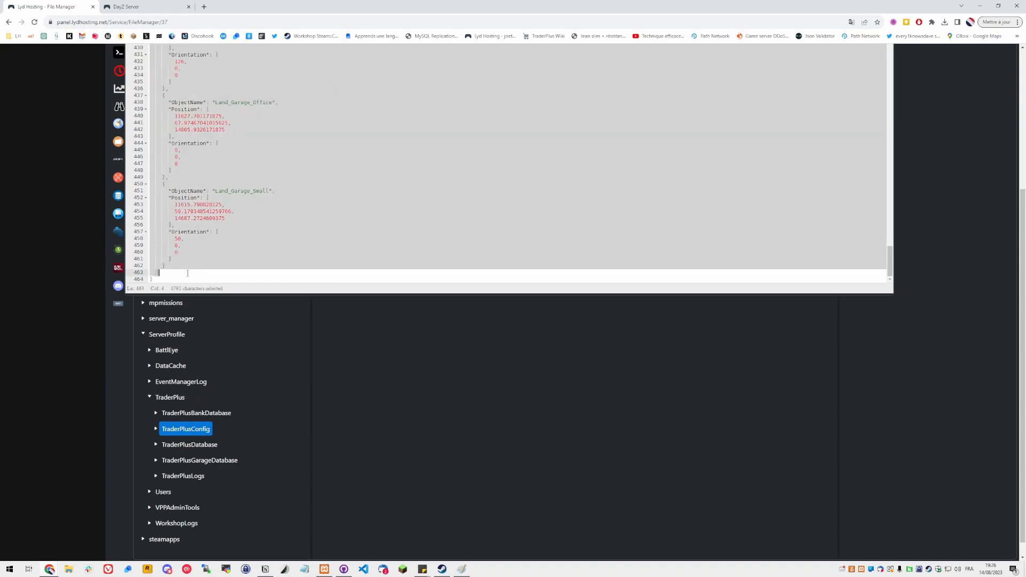
{"action": "key", "text": "BackSpace"}
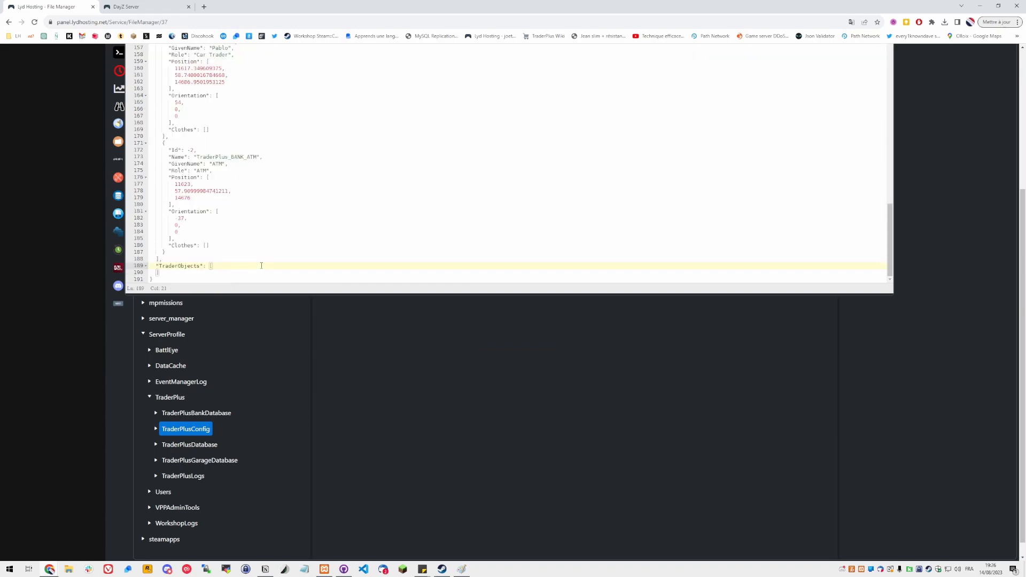
{"action": "key", "text": "Delete"}
{"action": "left_click", "coordinate": [156, 273], "text": "shift"}
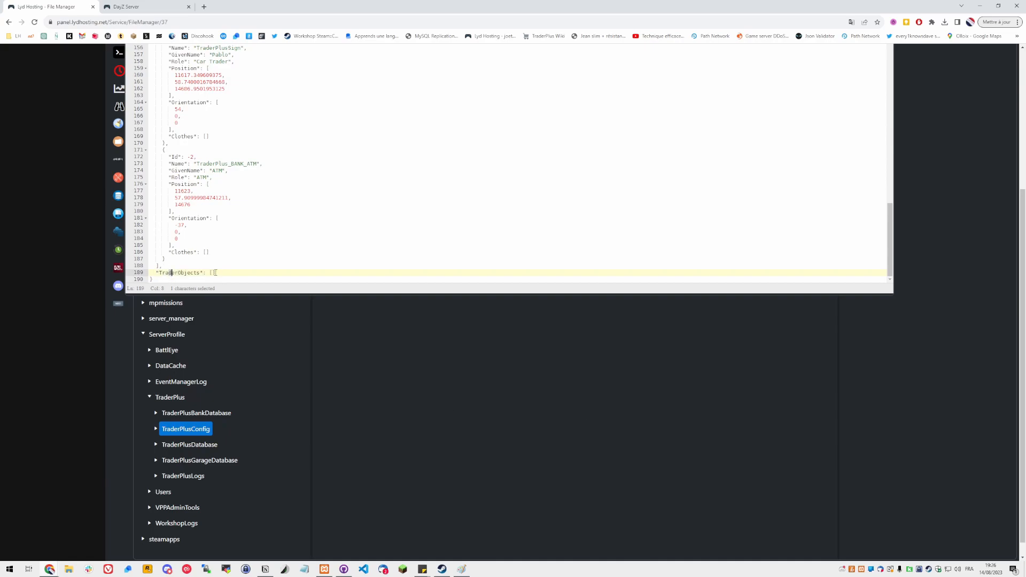
Save TraderPlusGeneralConfig.json and close the editor
{"action": "left_click_drag", "start_coordinate": [216, 273], "coordinate": [156, 276]}
{"action": "left_click", "coordinate": [222, 267]}
{"action": "scroll", "coordinate": [222, 267], "scroll_direction": "up", "scroll_amount": 3}
{"action": "scroll", "coordinate": [222, 266], "scroll_direction": "up", "scroll_amount": 1}
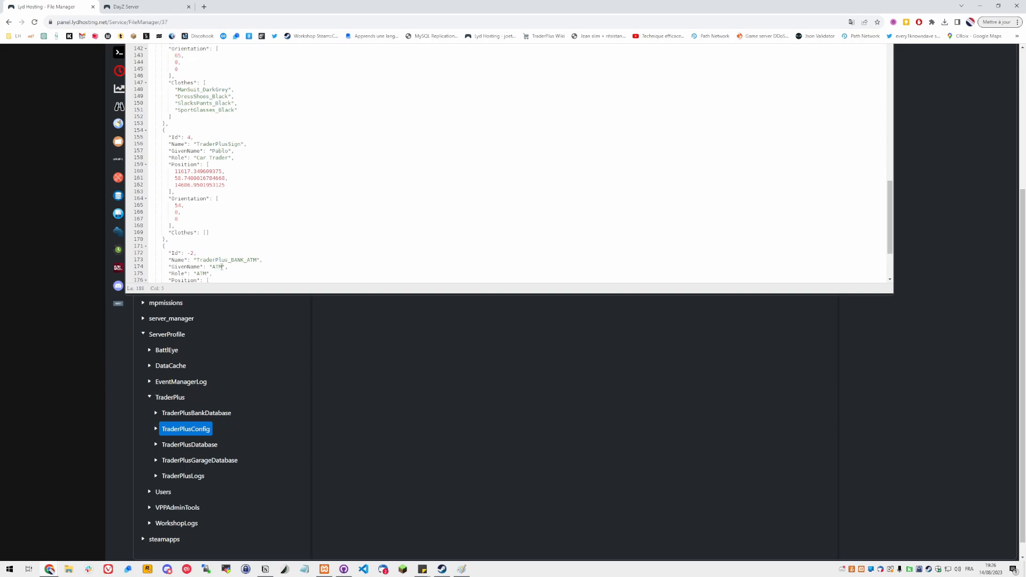
{"action": "scroll", "coordinate": [222, 267], "scroll_direction": "down", "scroll_amount": 5}
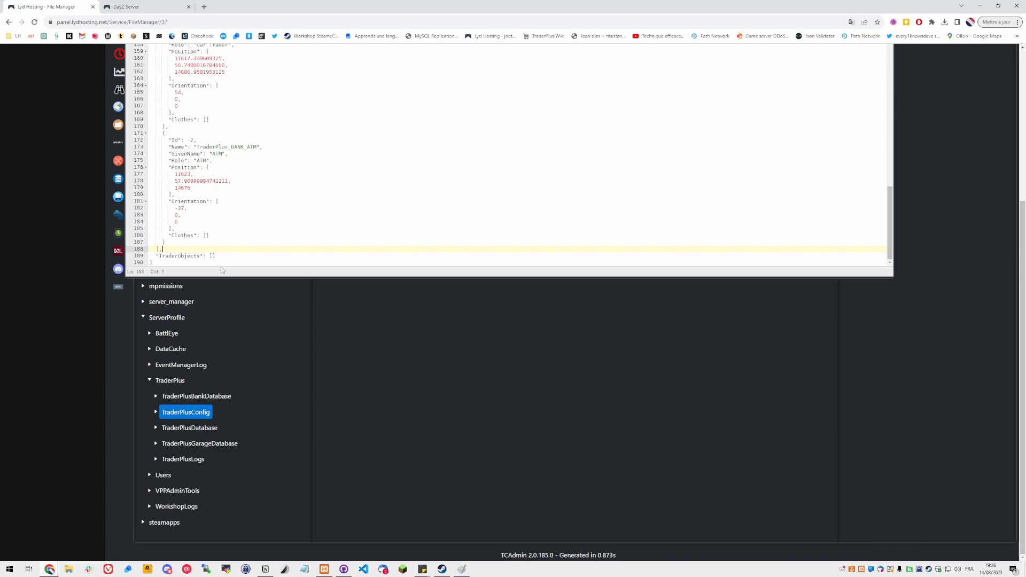
{"action": "scroll", "coordinate": [369, 355], "scroll_direction": "up", "scroll_amount": 2}
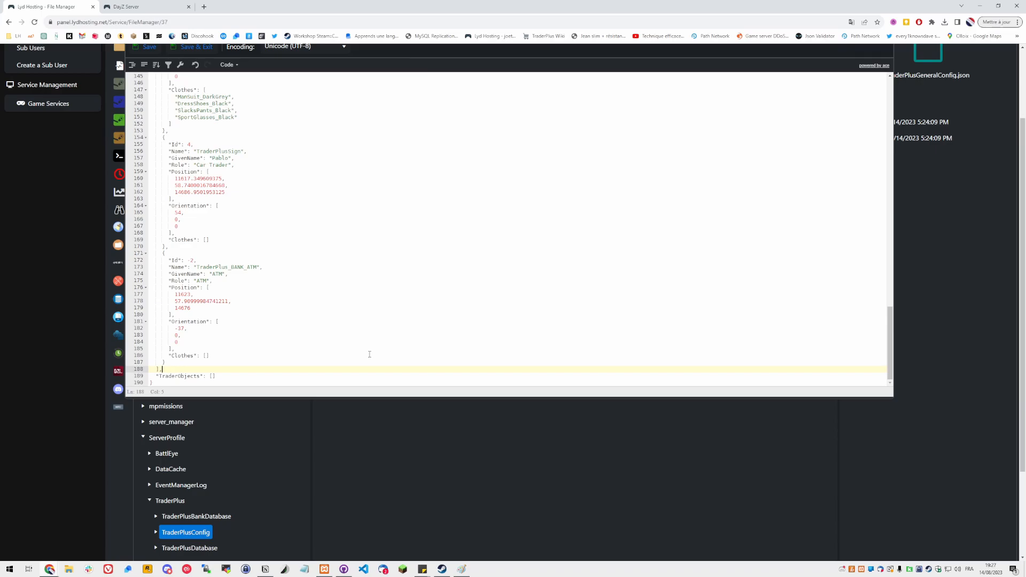
{"action": "scroll", "coordinate": [370, 355], "scroll_direction": "up", "scroll_amount": 10}
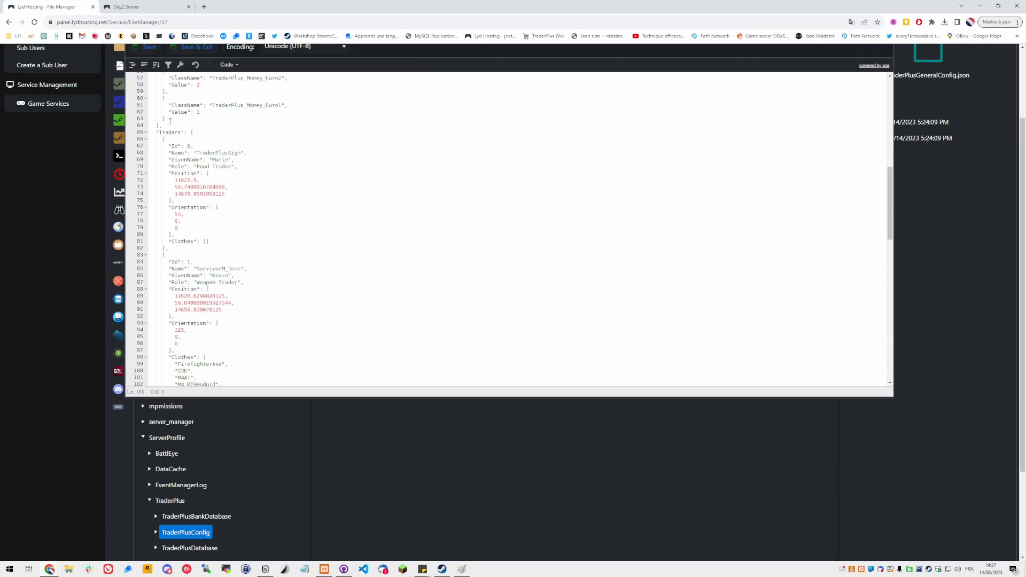
{"action": "left_click", "coordinate": [147, 51]}
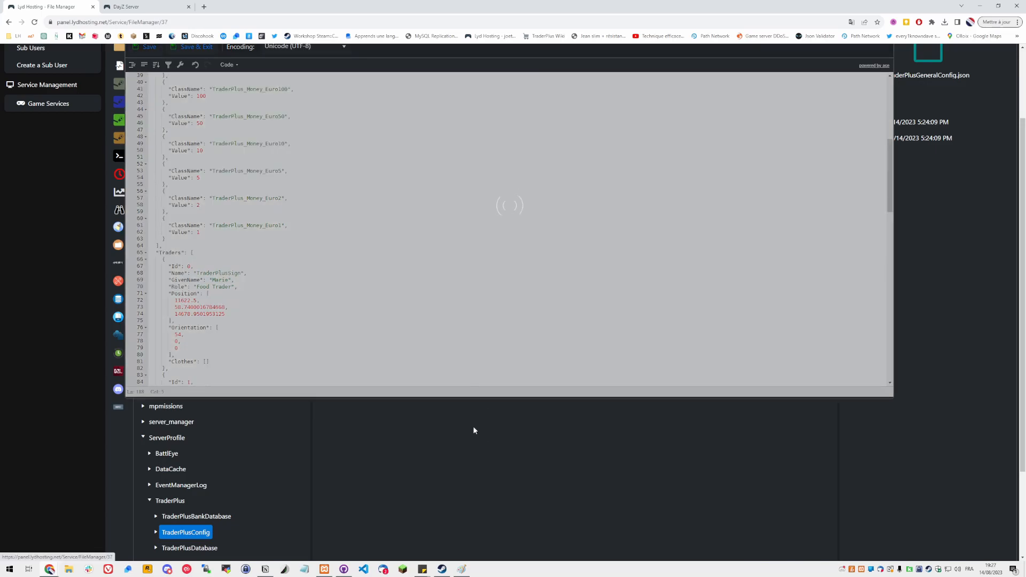
{"action": "scroll", "coordinate": [476, 429], "scroll_direction": "up", "scroll_amount": 2}
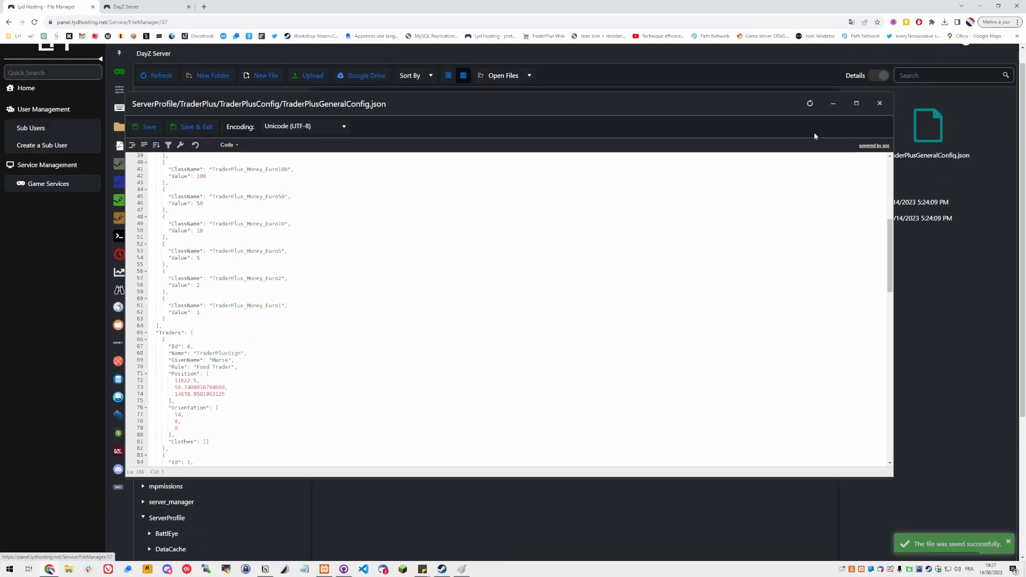
{"action": "left_click", "coordinate": [880, 103]}
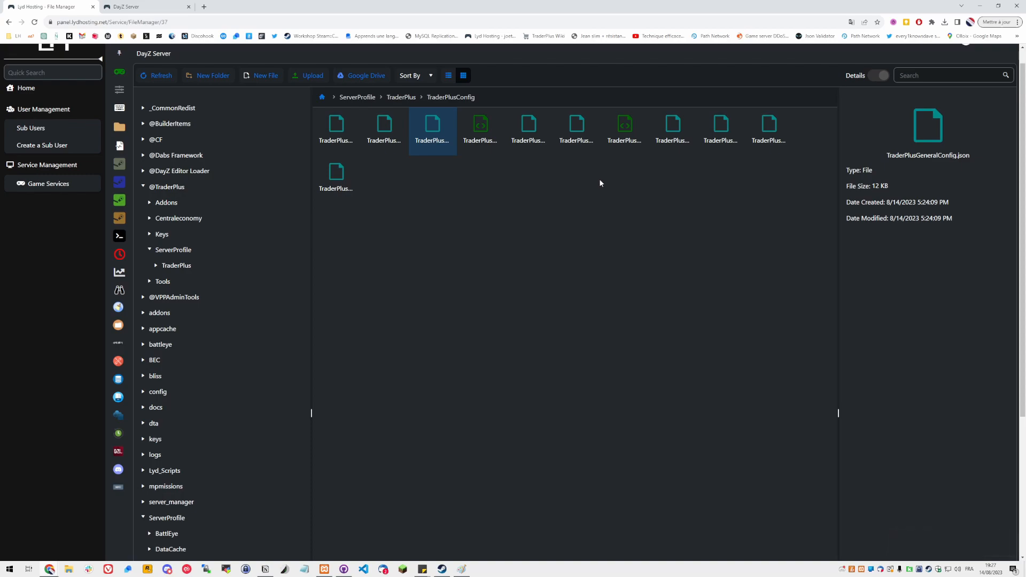
Open TraderPlusSafeZoneConfig.json for editing
{"action": "left_click", "coordinate": [721, 128]}
{"action": "left_click", "coordinate": [772, 132]}
{"action": "double_click", "coordinate": [772, 132]}
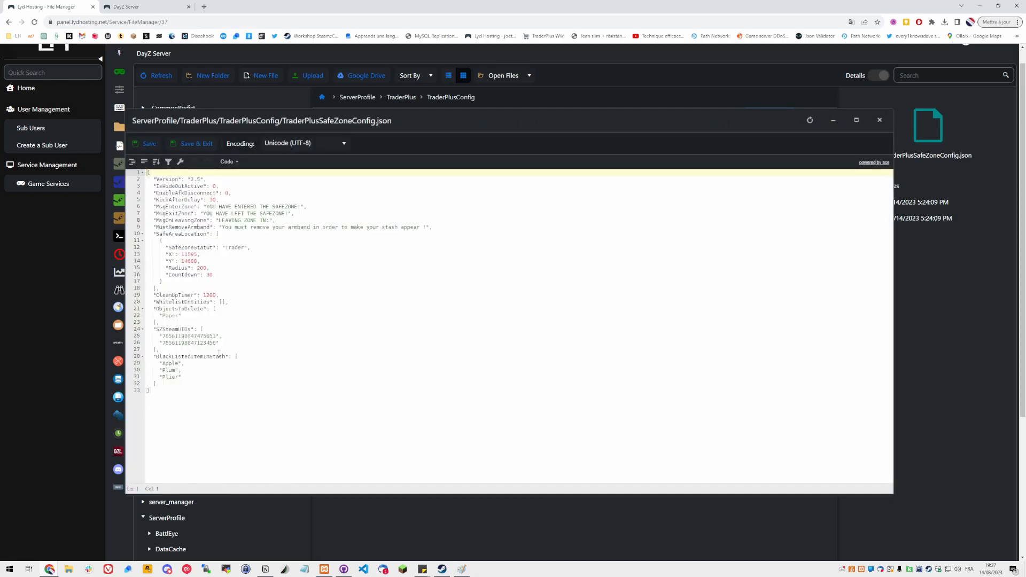
Delete both Steam IDs from the SZSteamUIDs list, leaving an empty array
{"action": "double_click", "coordinate": [170, 330]}
{"action": "left_click_drag", "start_coordinate": [166, 329], "coordinate": [189, 330]}
{"action": "left_click", "coordinate": [232, 343]}
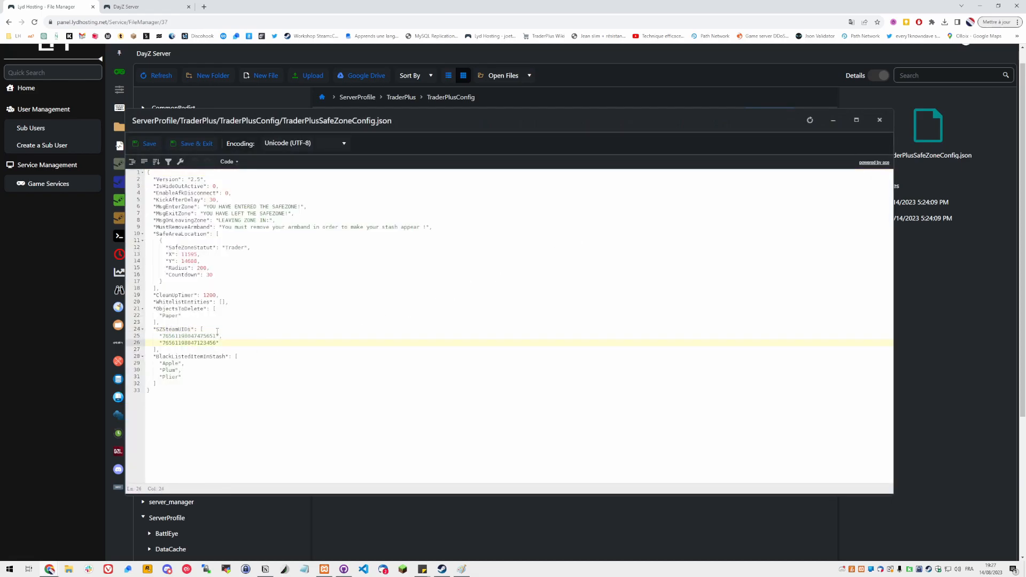
{"action": "left_click", "coordinate": [217, 332], "text": "shift"}
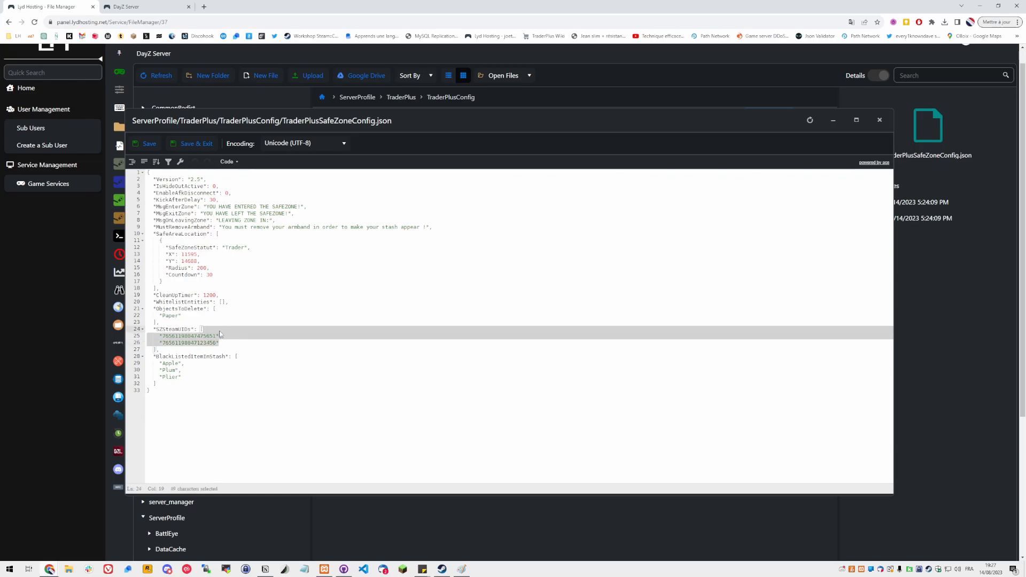
{"action": "key", "text": "BackSpace"}
{"action": "key", "text": "Delete"}
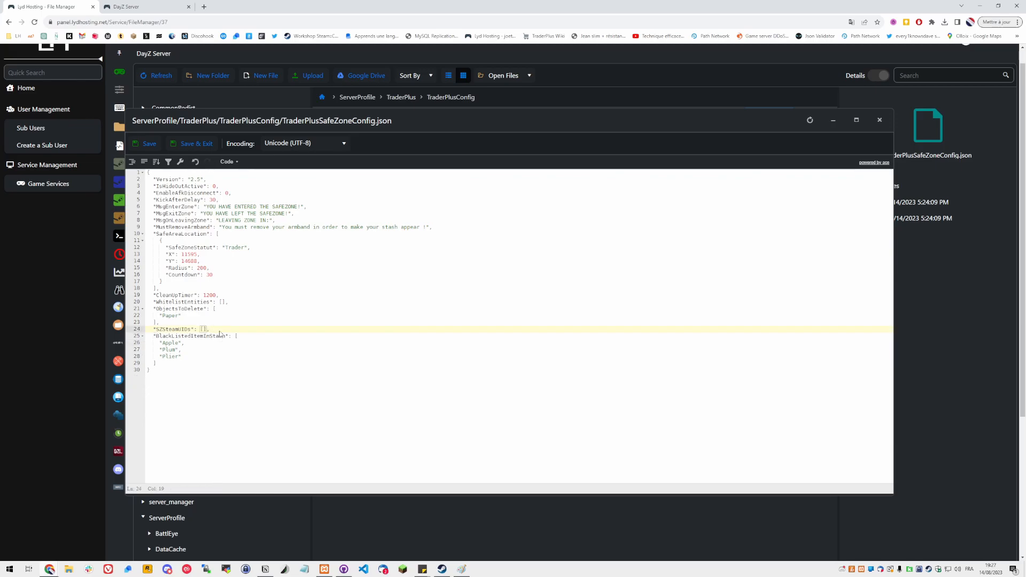
Add a sample Steam ID entry inside the SZSteamUIDs list
{"action": "double_click", "coordinate": [186, 330]}
{"action": "left_click", "coordinate": [206, 328]}
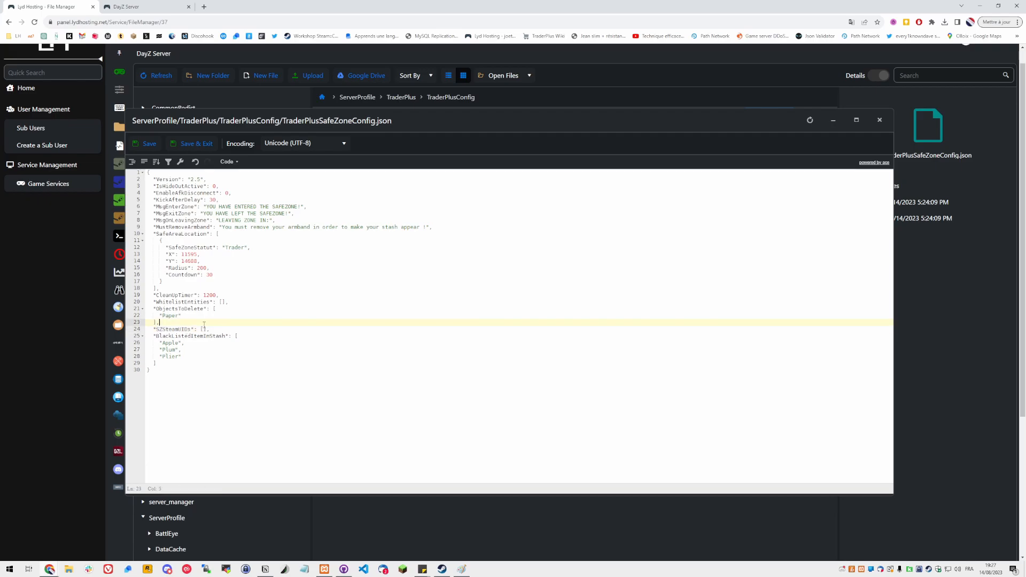
{"action": "key", "text": "Left"}
{"action": "key", "text": "Return"}
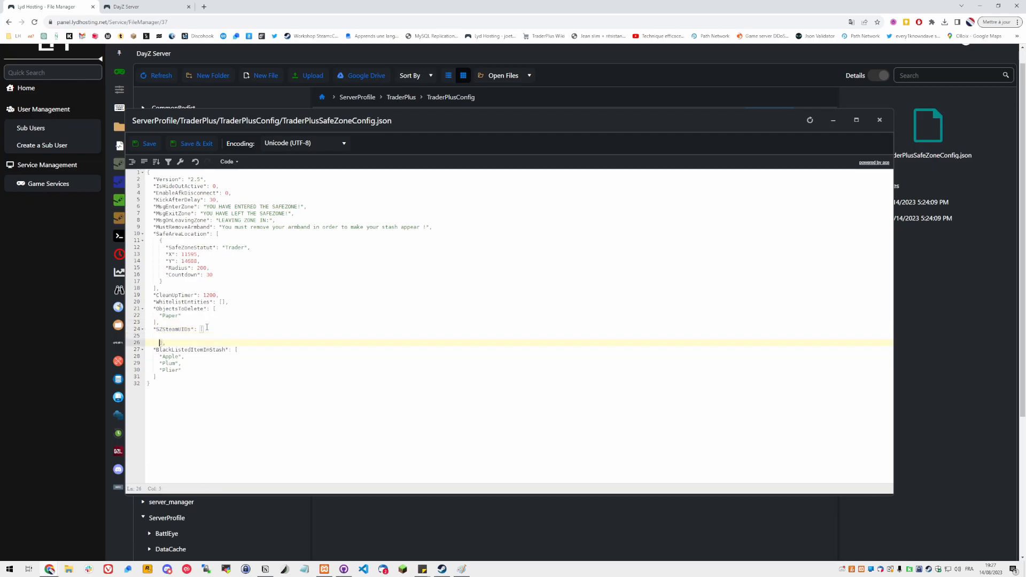
{"action": "key", "text": "Tab"}
{"action": "type", "text": "\"444577878877878878"}
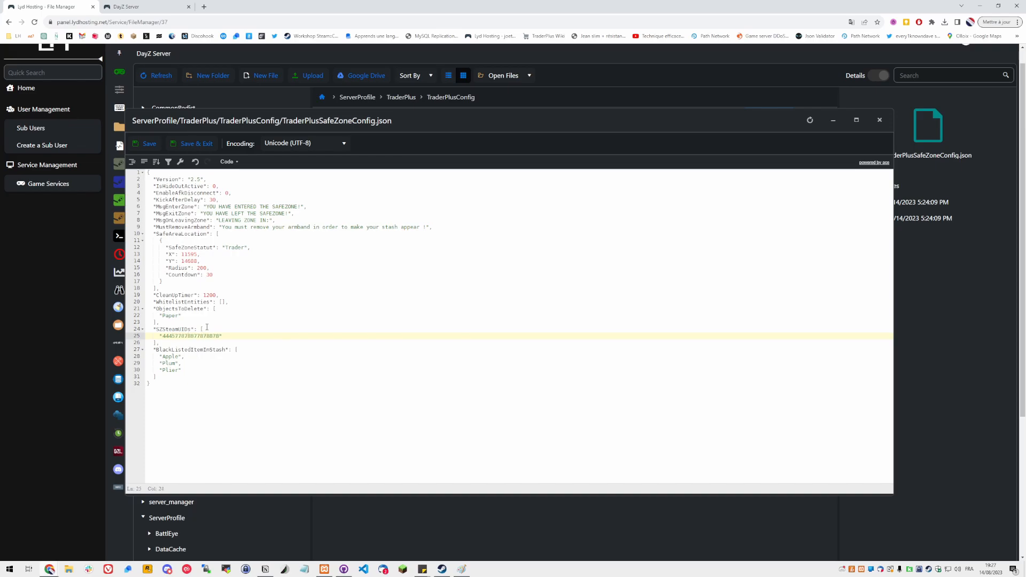
Remove the added Steam ID from the SZSteamUIDs list
{"action": "left_click", "coordinate": [256, 335]}
{"action": "double_click", "coordinate": [172, 329]}
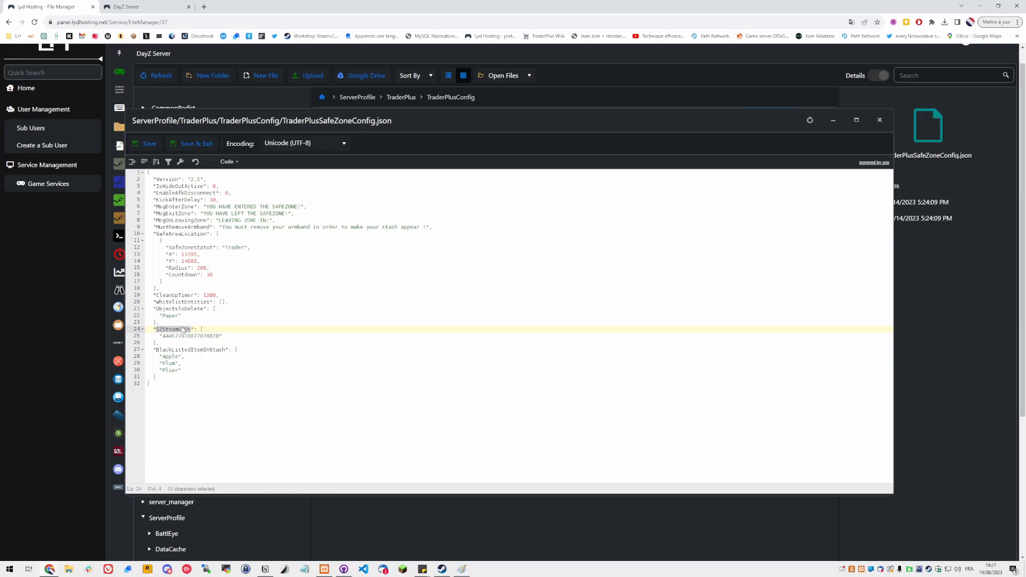
{"action": "left_click", "coordinate": [244, 336]}
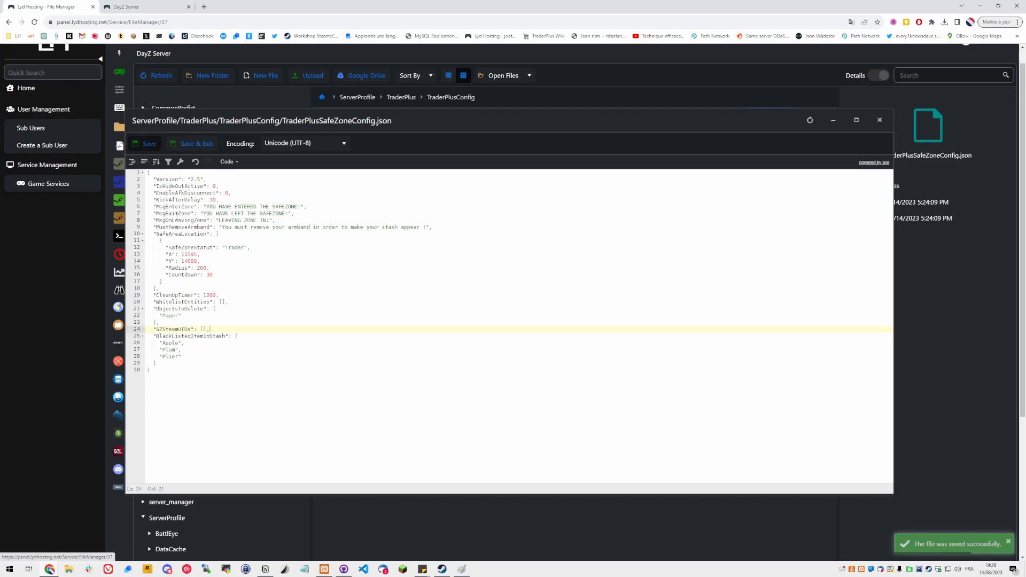
{"action": "left_click", "coordinate": [190, 287]}
{"action": "left_click", "coordinate": [178, 281]}
{"action": "left_click", "coordinate": [190, 287]}
{"action": "left_click", "coordinate": [221, 233], "text": "shift"}
{"action": "left_click", "coordinate": [213, 249]}
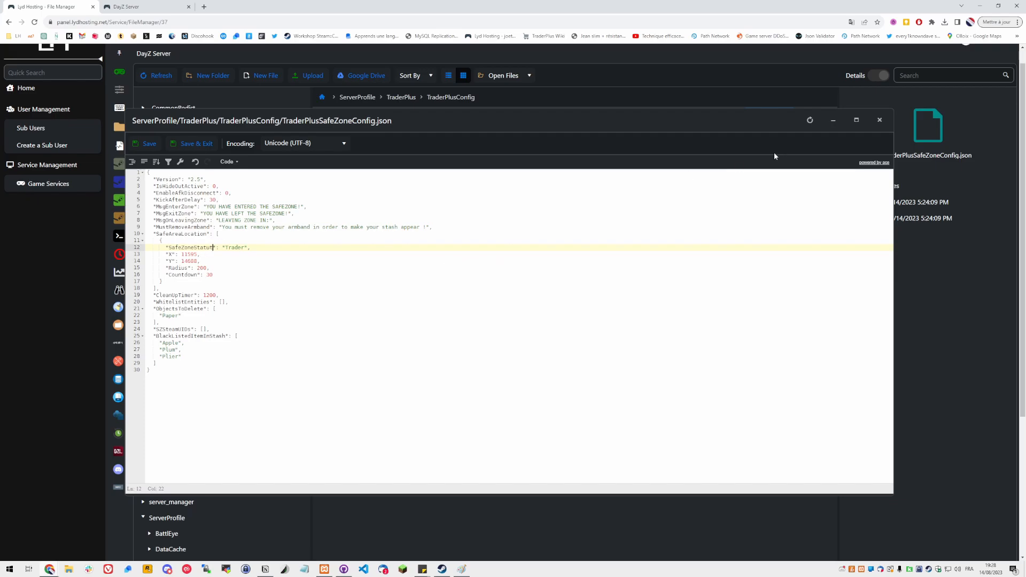
Close the safe zone config editor and search the DayZ Steam Workshop for Klen-Trader
{"action": "left_click", "coordinate": [880, 120]}
{"action": "left_click", "coordinate": [527, 135]}
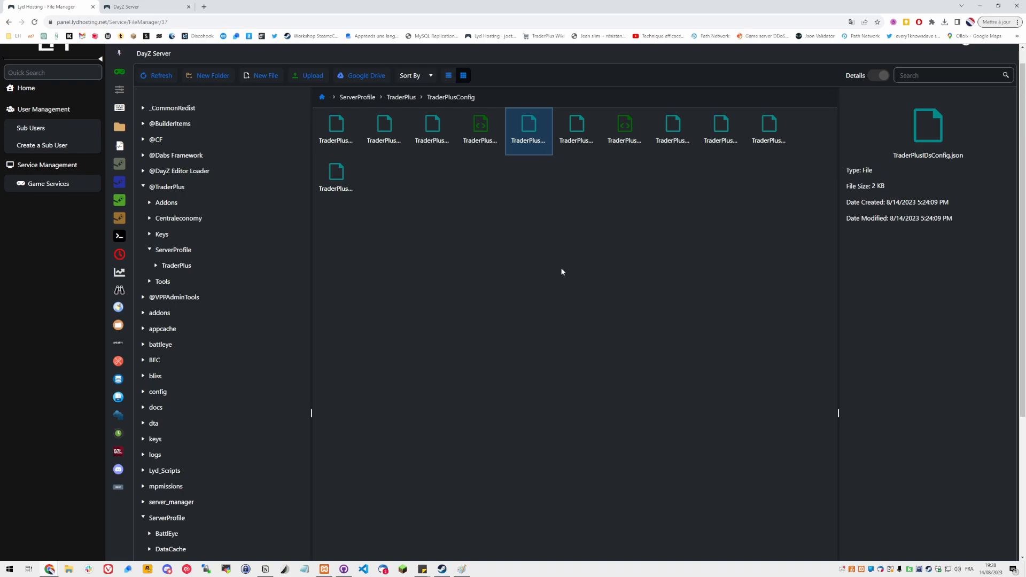
{"action": "left_click", "coordinate": [442, 570]}
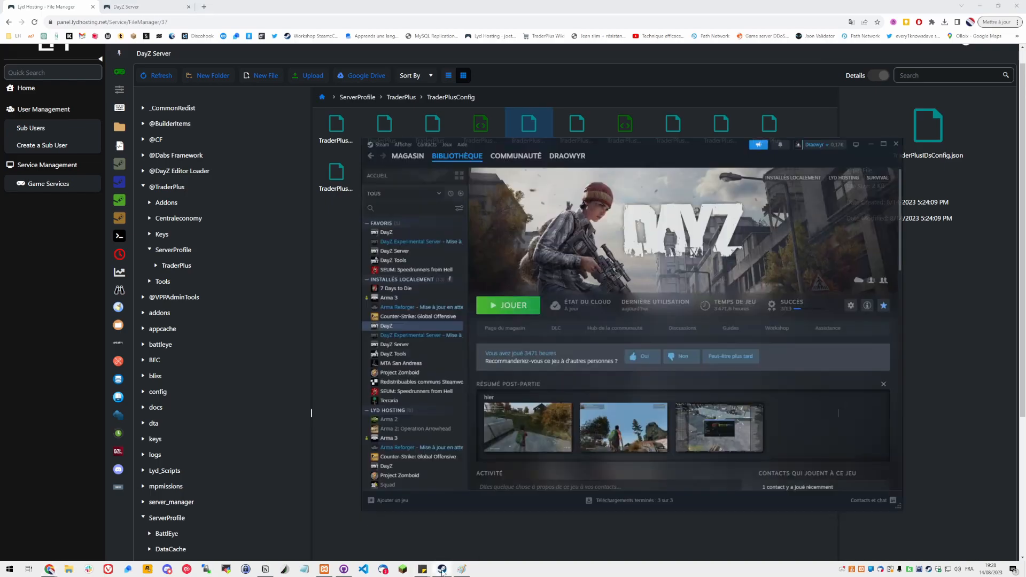
{"action": "left_click", "coordinate": [787, 320]}
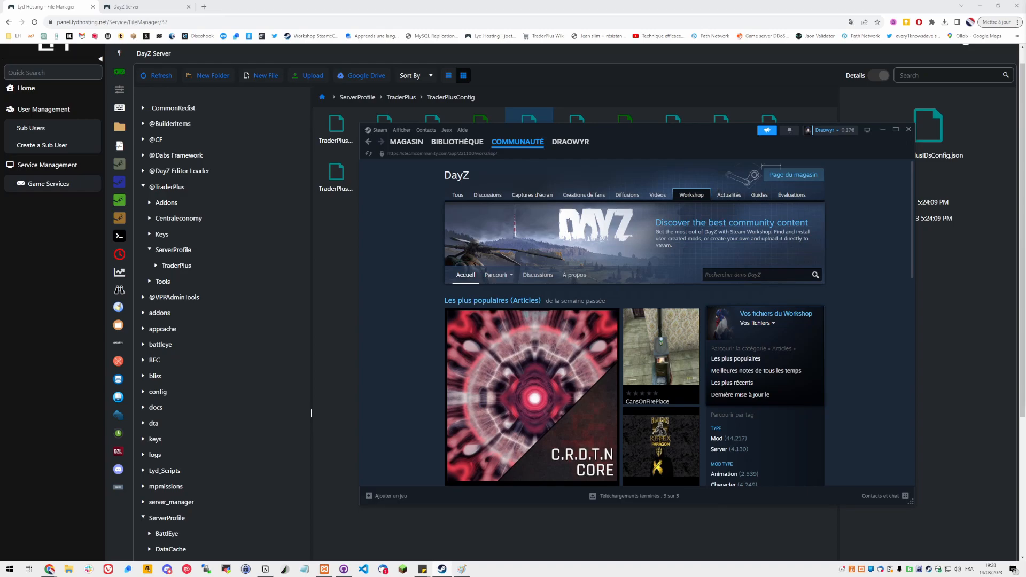
{"action": "left_click", "coordinate": [743, 275]}
{"action": "type", "text": "Klen-Trader"}
{"action": "key", "text": "Return"}
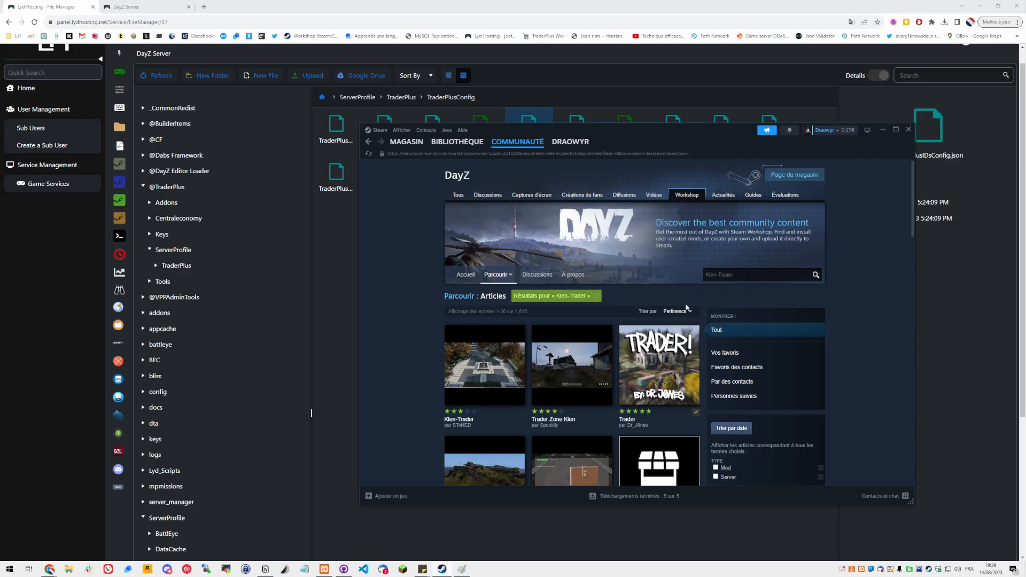
Open the Klen-Trader workshop page and browse through its screenshots
{"action": "mouse_move", "coordinate": [505, 405]}
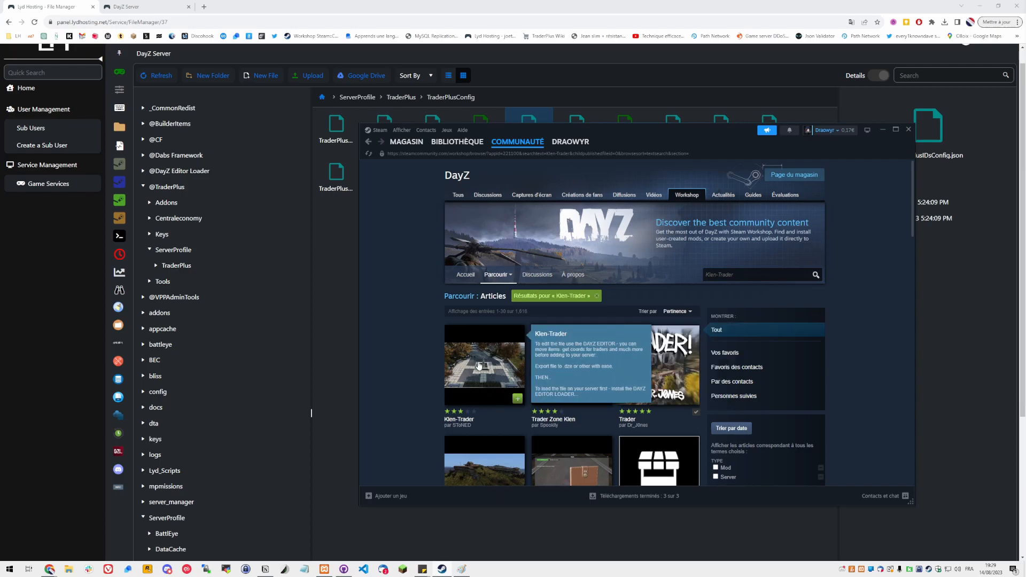
{"action": "left_click", "coordinate": [473, 326]}
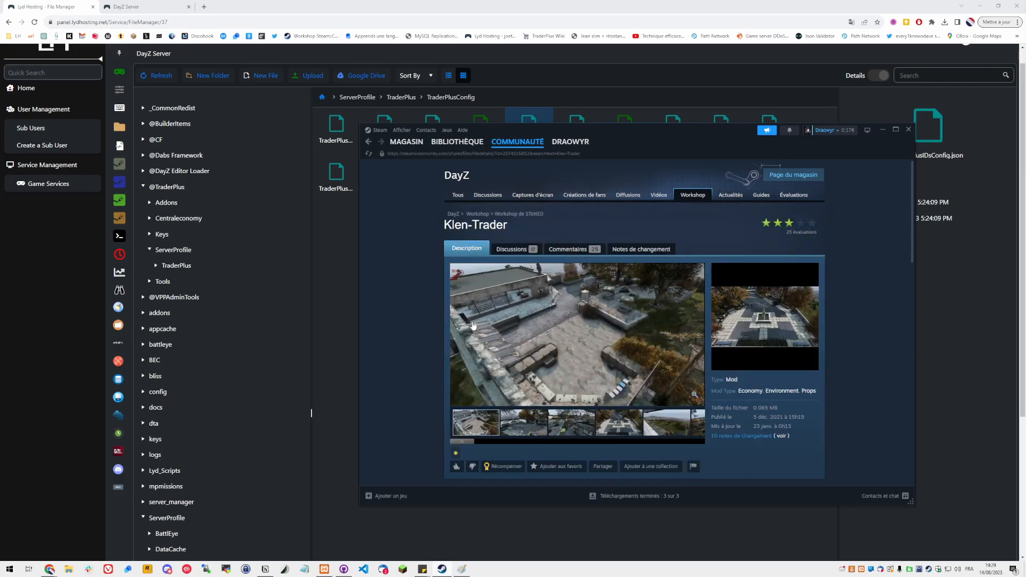
{"action": "scroll", "coordinate": [473, 325], "scroll_direction": "down", "scroll_amount": 2}
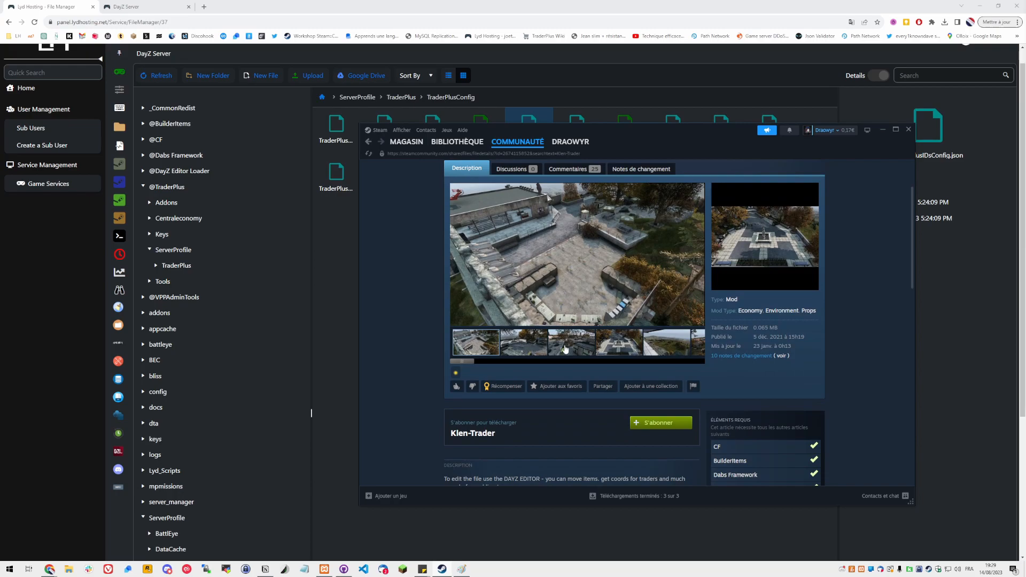
{"action": "left_click_drag", "start_coordinate": [462, 362], "coordinate": [612, 366]}
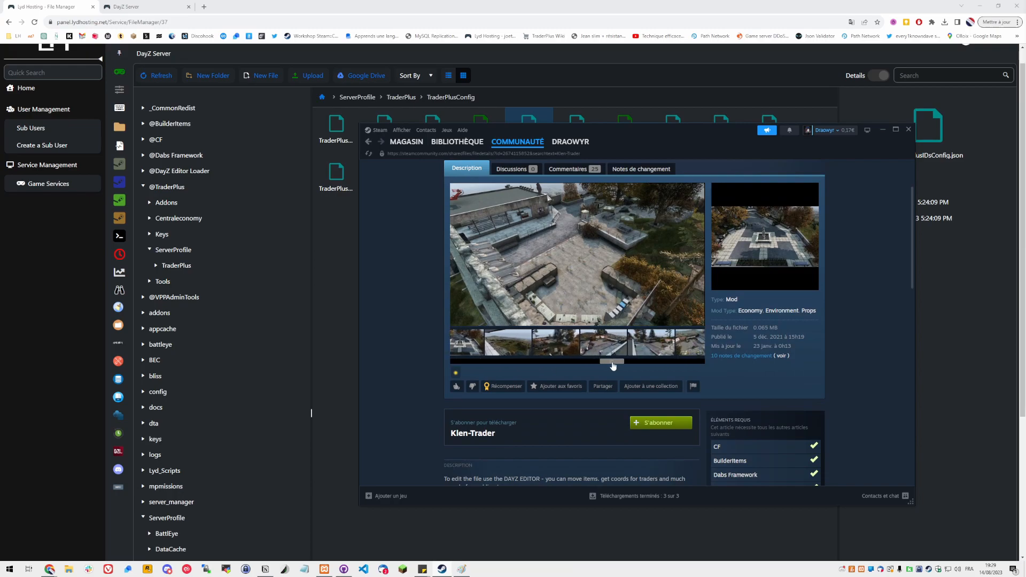
{"action": "left_click", "coordinate": [509, 347]}
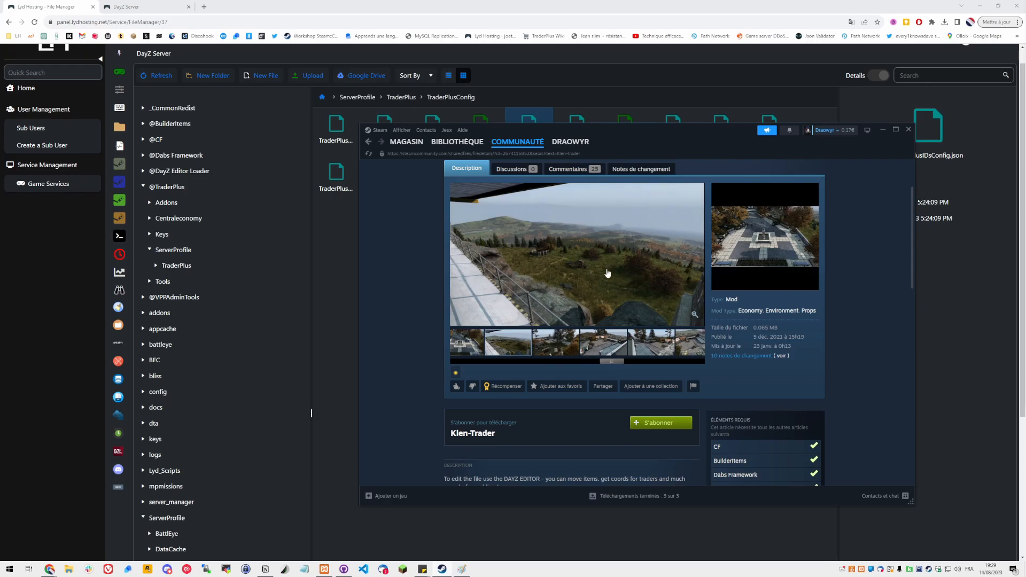
{"action": "left_click", "coordinate": [578, 261]}
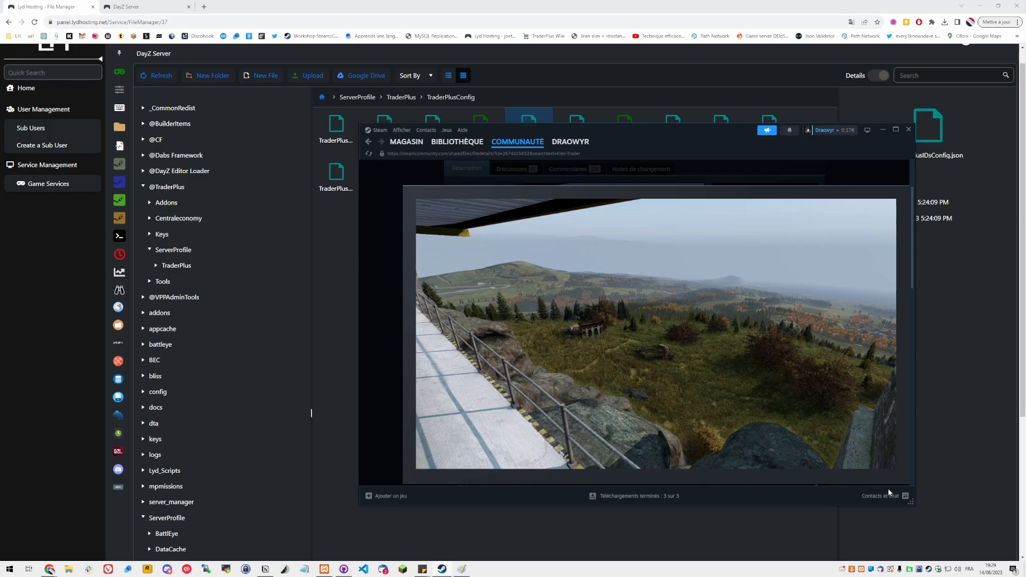
Subscribe to the Klen-Trader mod
{"action": "left_click", "coordinate": [767, 175]}
{"action": "scroll", "coordinate": [541, 314], "scroll_direction": "down", "scroll_amount": 3}
{"action": "left_click", "coordinate": [639, 303]}
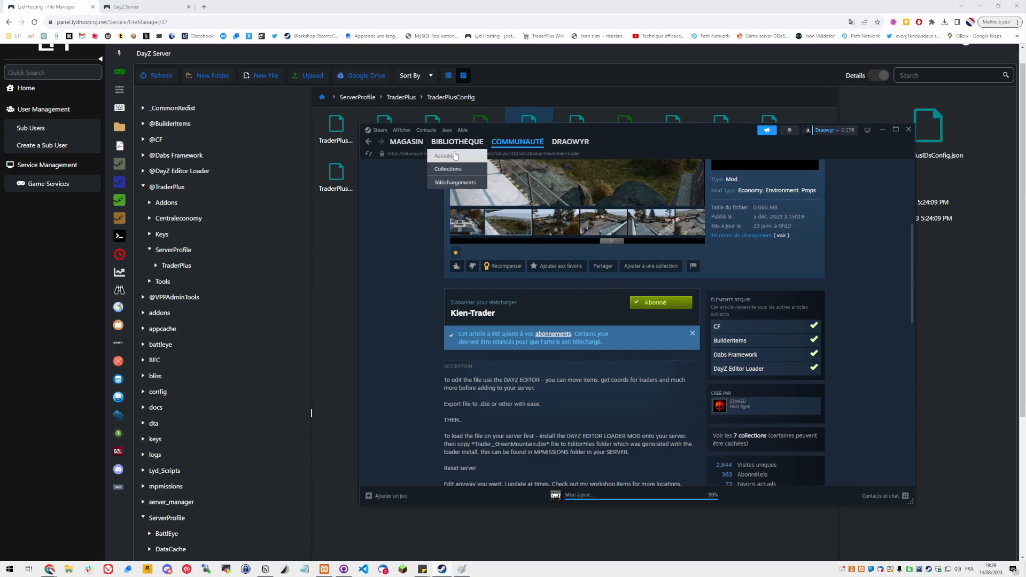
Launch DayZ from the library and open the launcher's mods list
{"action": "left_click", "coordinate": [458, 142]}
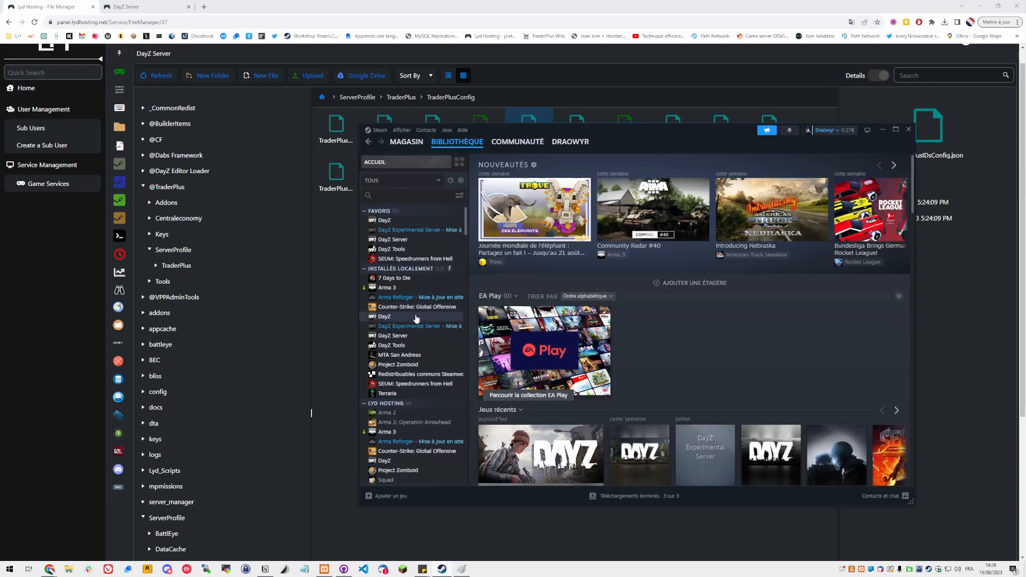
{"action": "left_click", "coordinate": [416, 316]}
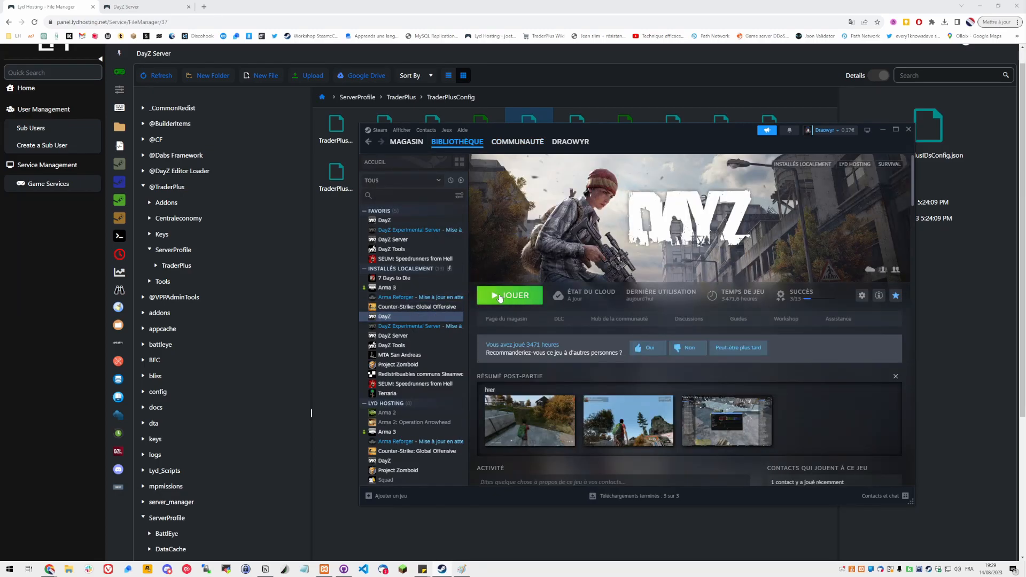
{"action": "left_click", "coordinate": [500, 298]}
{"action": "left_click", "coordinate": [656, 387]}
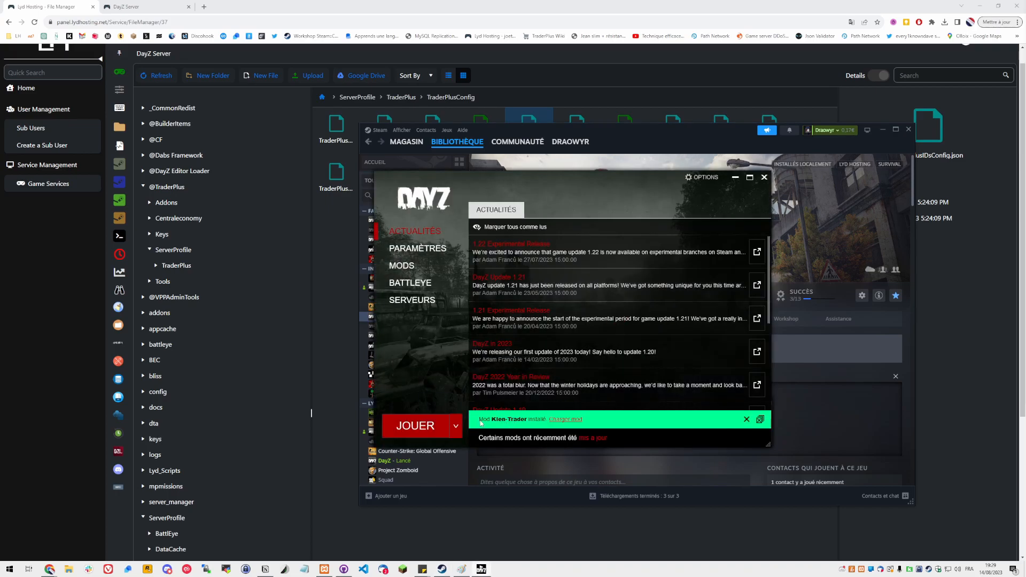
{"action": "left_click", "coordinate": [559, 421]}
{"action": "left_click", "coordinate": [412, 266]}
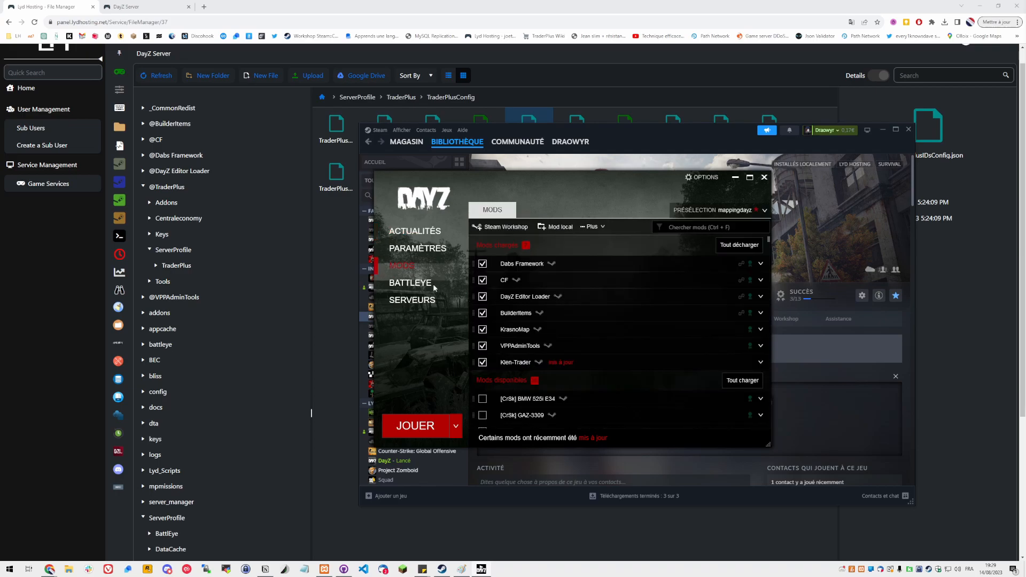
Open the local folder of the Klen-Trader mod
{"action": "right_click", "coordinate": [514, 364]}
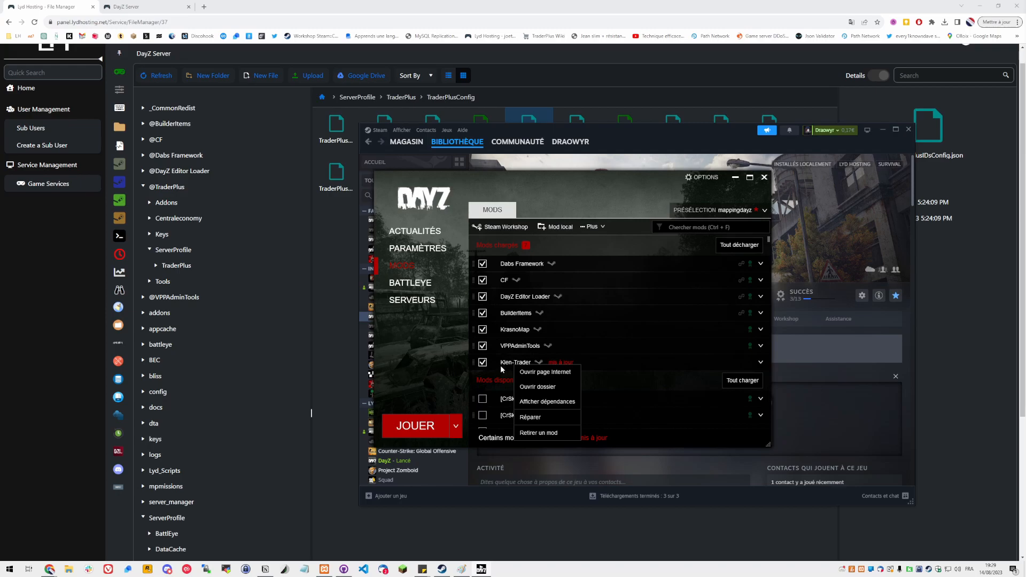
{"action": "left_click", "coordinate": [533, 388]}
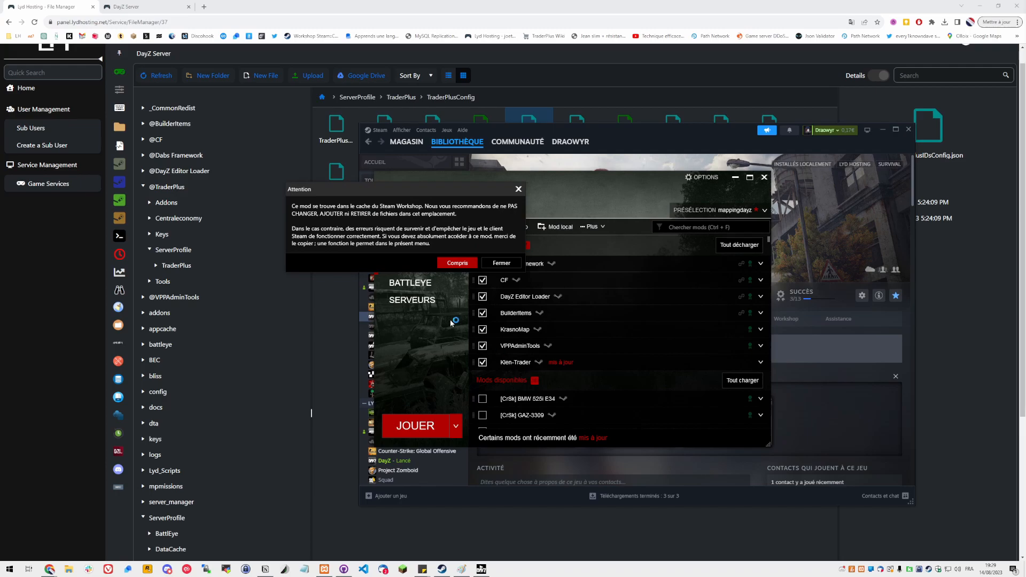
{"action": "left_click", "coordinate": [451, 265]}
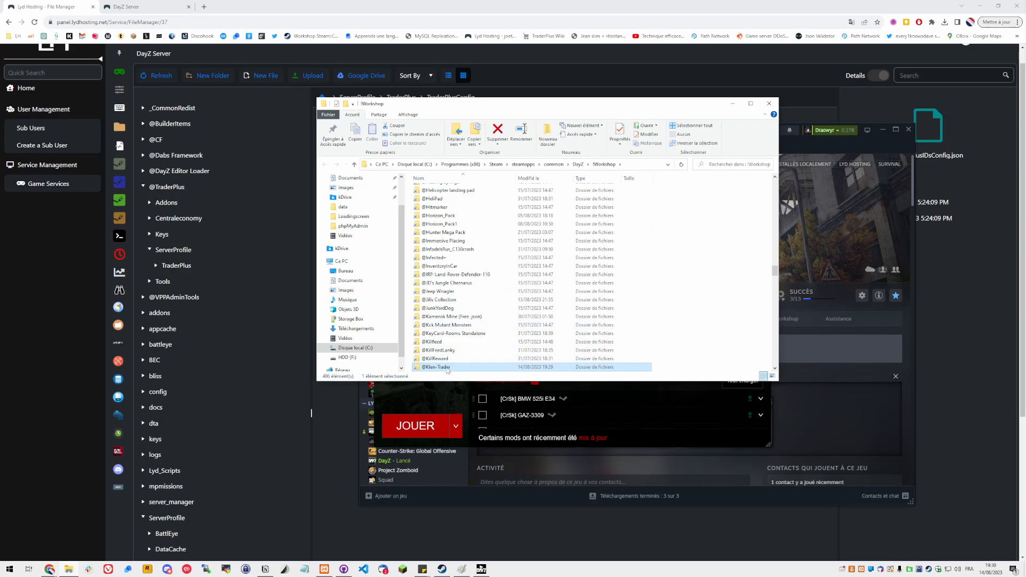
Copy Trader_Klen.dze from the mod's Extras folder
{"action": "double_click", "coordinate": [434, 367]}
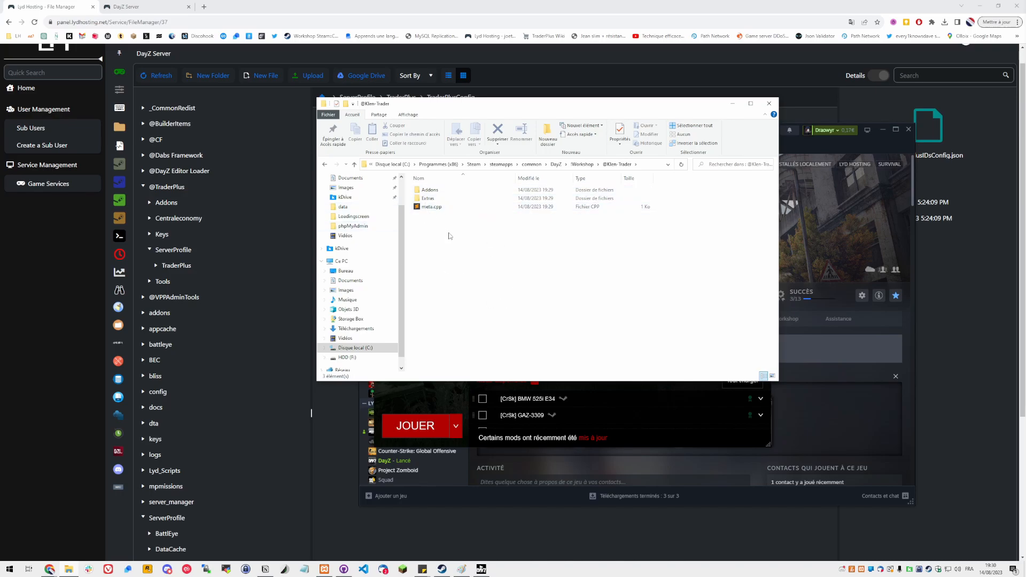
{"action": "double_click", "coordinate": [428, 198]}
{"action": "left_click", "coordinate": [444, 190]}
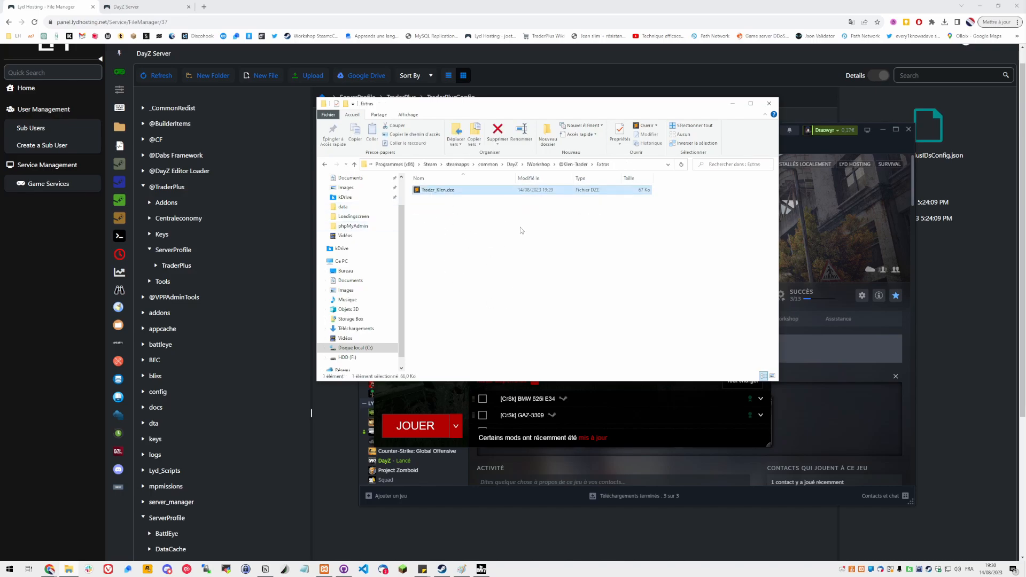
{"action": "left_click_drag", "start_coordinate": [491, 221], "coordinate": [443, 185]}
{"action": "right_click", "coordinate": [435, 192]}
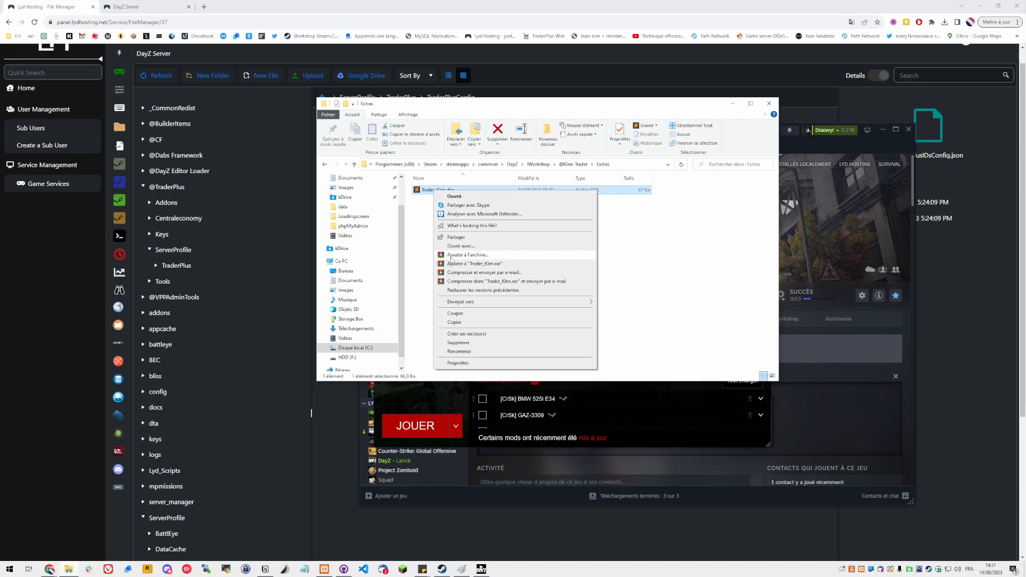
{"action": "left_click", "coordinate": [423, 232]}
{"action": "left_click", "coordinate": [459, 191]}
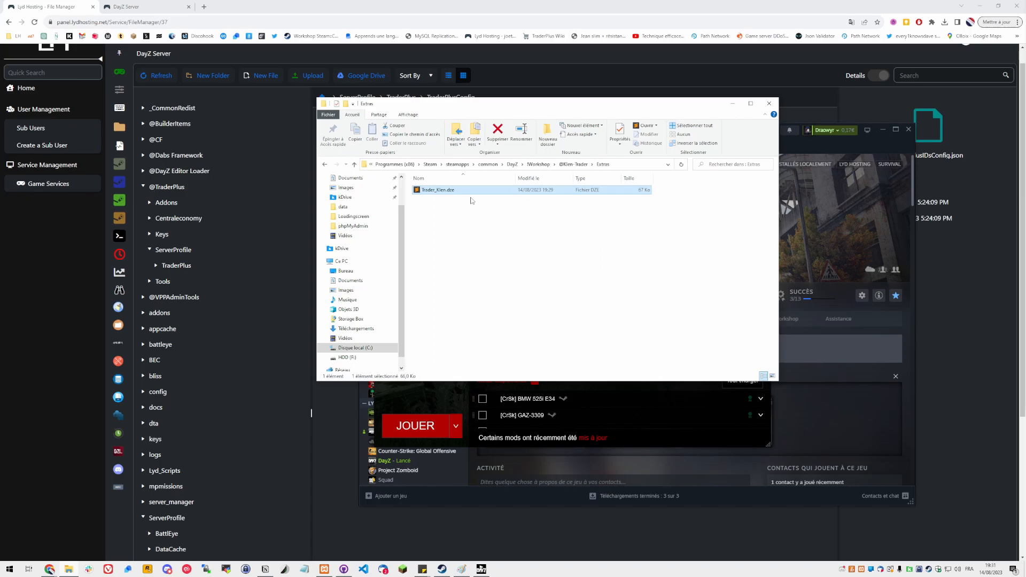
{"action": "key", "text": "ctrl+c"}
Create a new folder named T inside Documents\DayZ\Editor
{"action": "left_click", "coordinate": [453, 207]}
{"action": "left_click", "coordinate": [442, 190]}
{"action": "scroll", "coordinate": [351, 218], "scroll_direction": "up", "scroll_amount": 2}
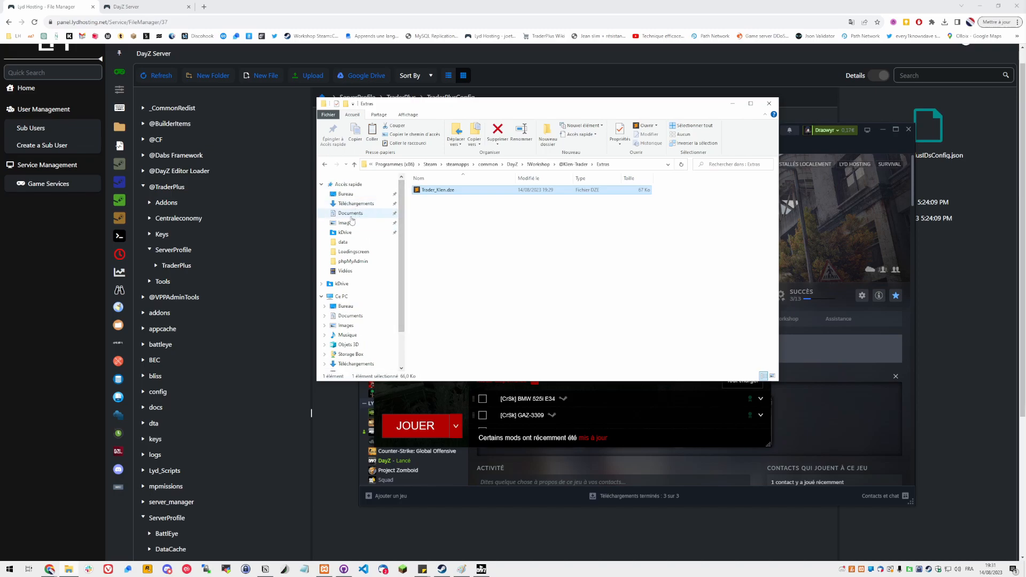
{"action": "left_click", "coordinate": [351, 214]}
{"action": "left_click", "coordinate": [426, 232]}
{"action": "double_click", "coordinate": [426, 233]}
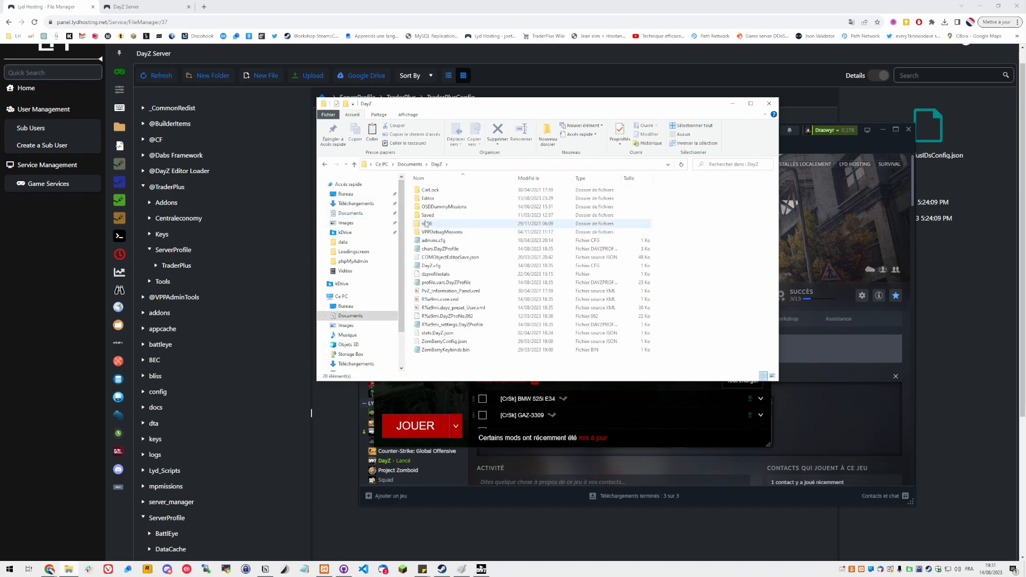
{"action": "left_click", "coordinate": [424, 198]}
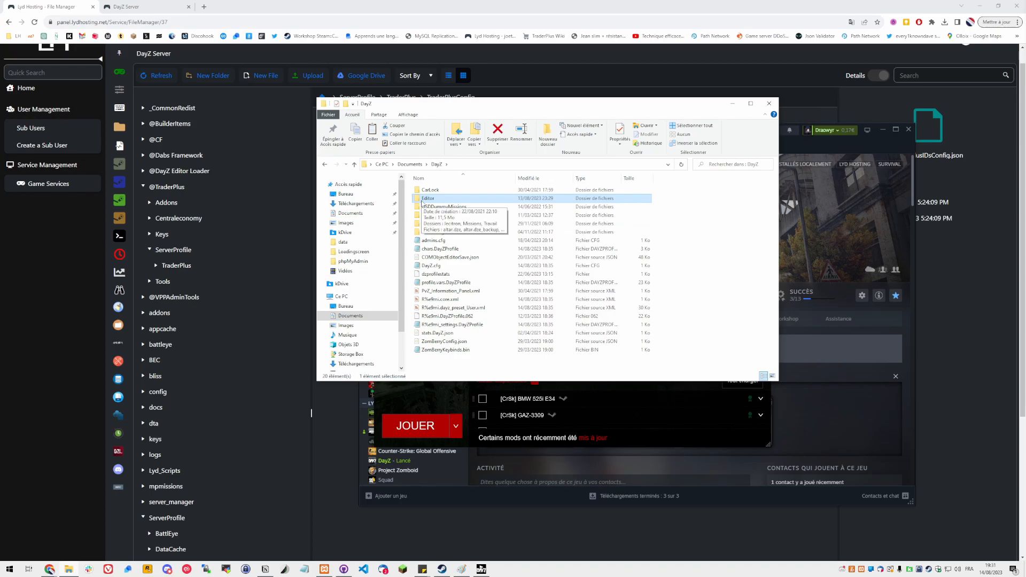
{"action": "double_click", "coordinate": [423, 201]}
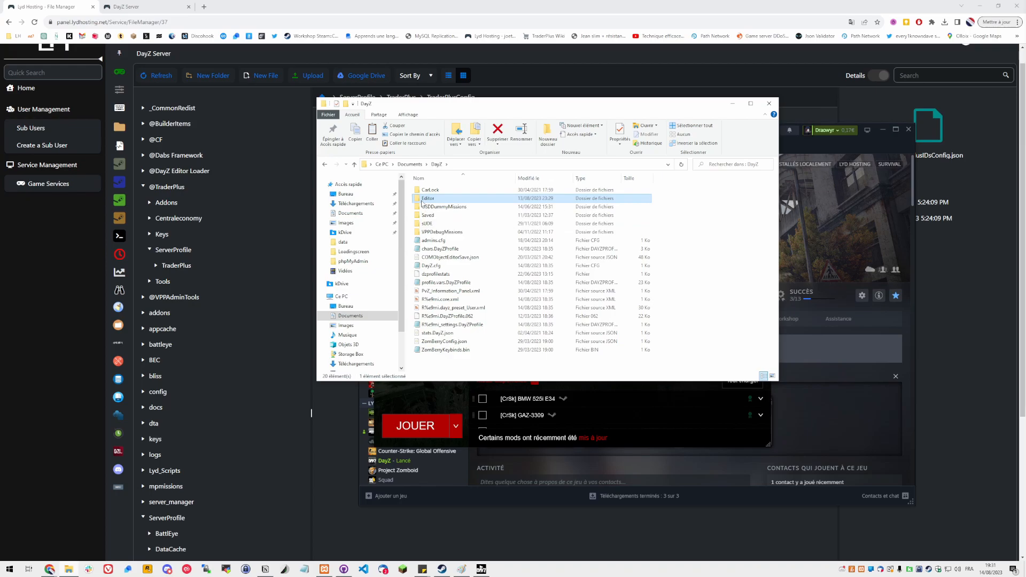
{"action": "right_click", "coordinate": [710, 215]}
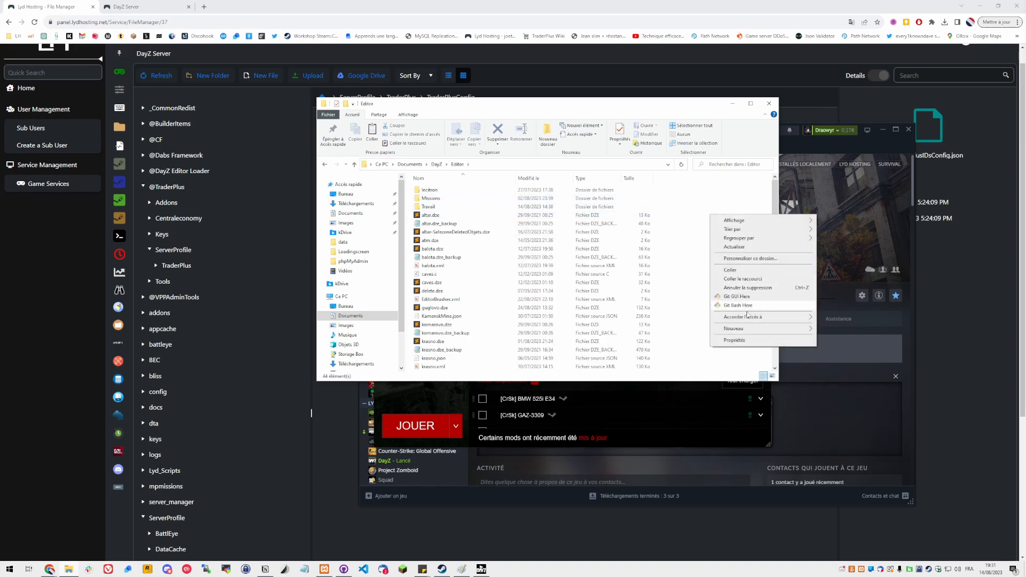
{"action": "left_click", "coordinate": [696, 250]}
{"action": "scroll", "coordinate": [727, 298], "scroll_direction": "down", "scroll_amount": 2}
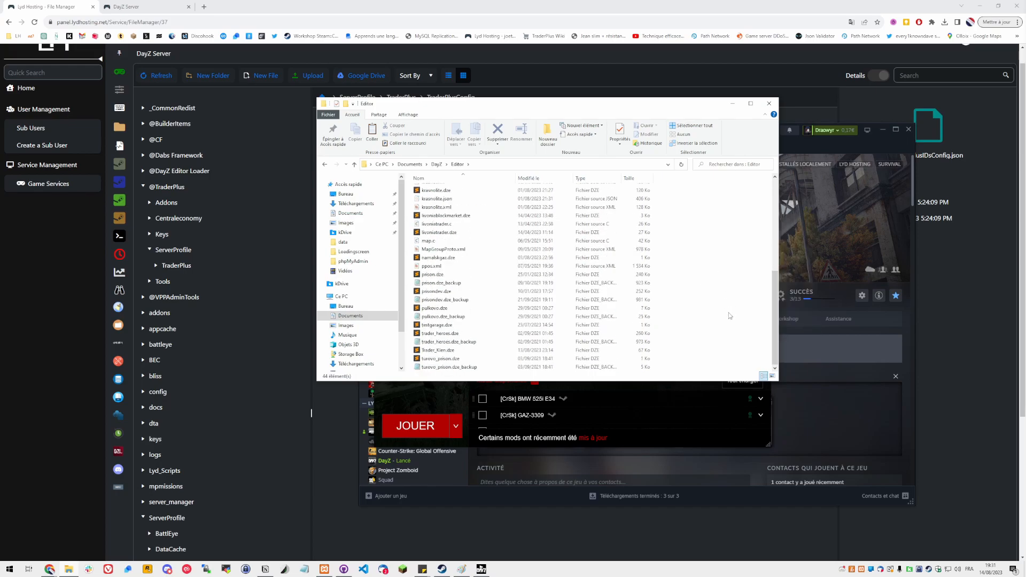
{"action": "scroll", "coordinate": [608, 283], "scroll_direction": "up", "scroll_amount": 2}
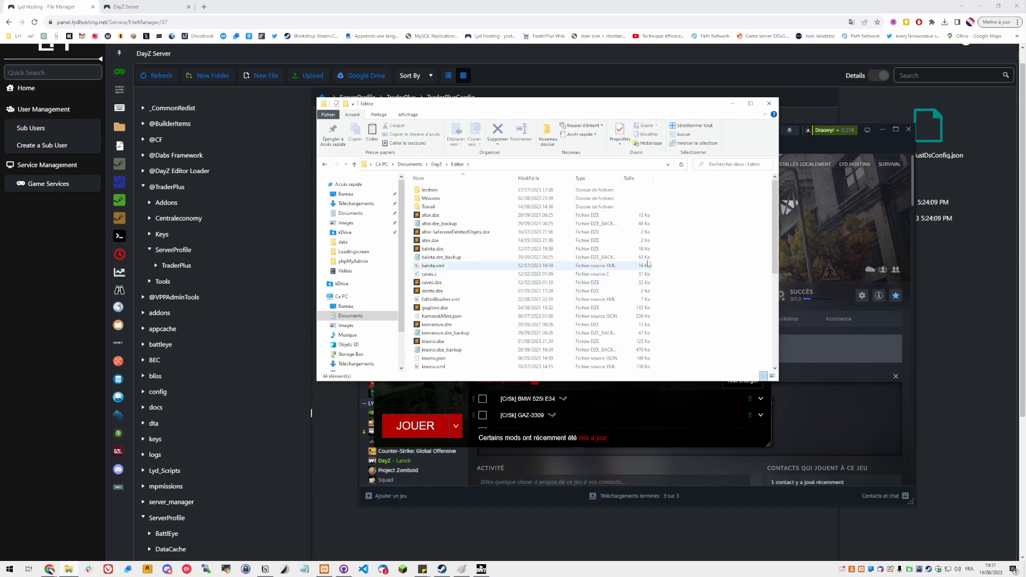
{"action": "right_click", "coordinate": [695, 209]}
{"action": "mouse_move", "coordinate": [727, 322]}
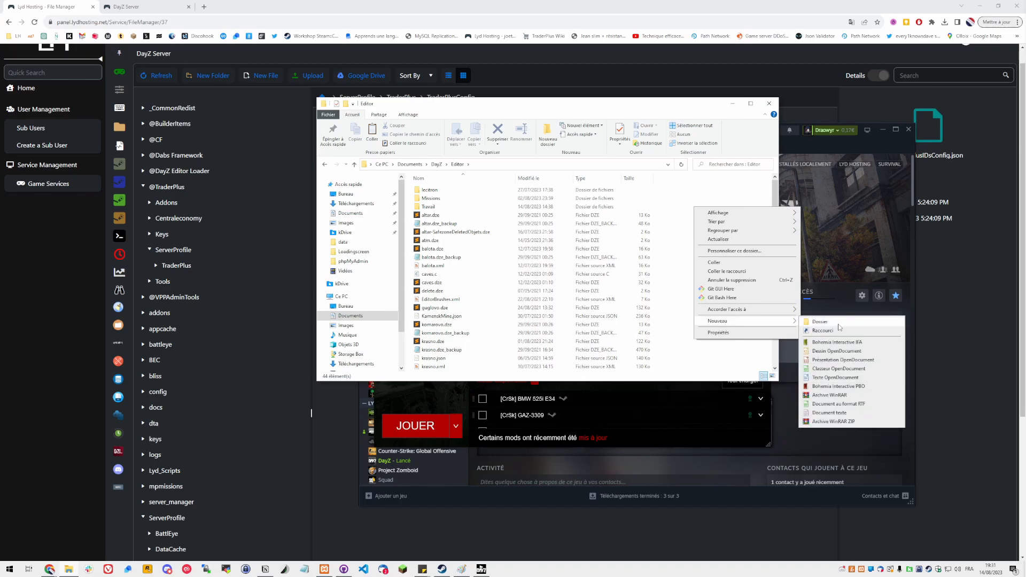
{"action": "left_click", "coordinate": [836, 325]}
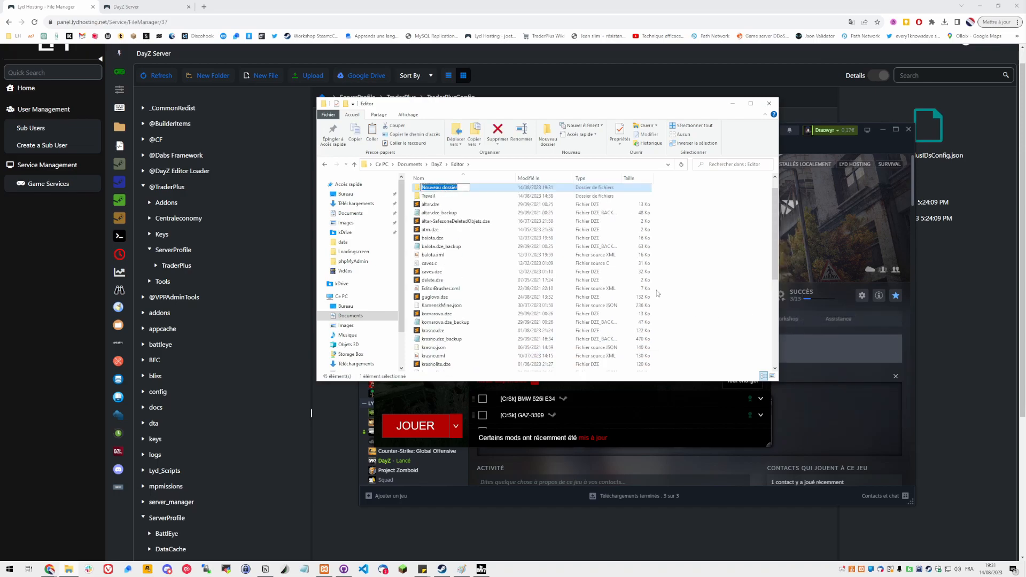
{"action": "type", "text": "T"}
{"action": "key", "text": "Return"}
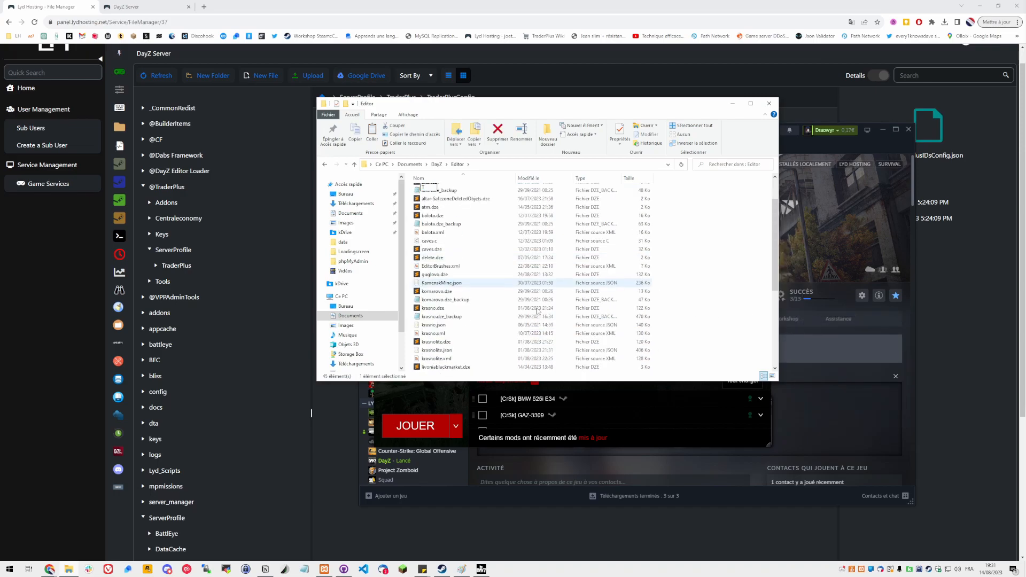
Rename the new folder to Tutoriel and paste Trader_Klen.dze into it
{"action": "scroll", "coordinate": [526, 284], "scroll_direction": "up", "scroll_amount": 1}
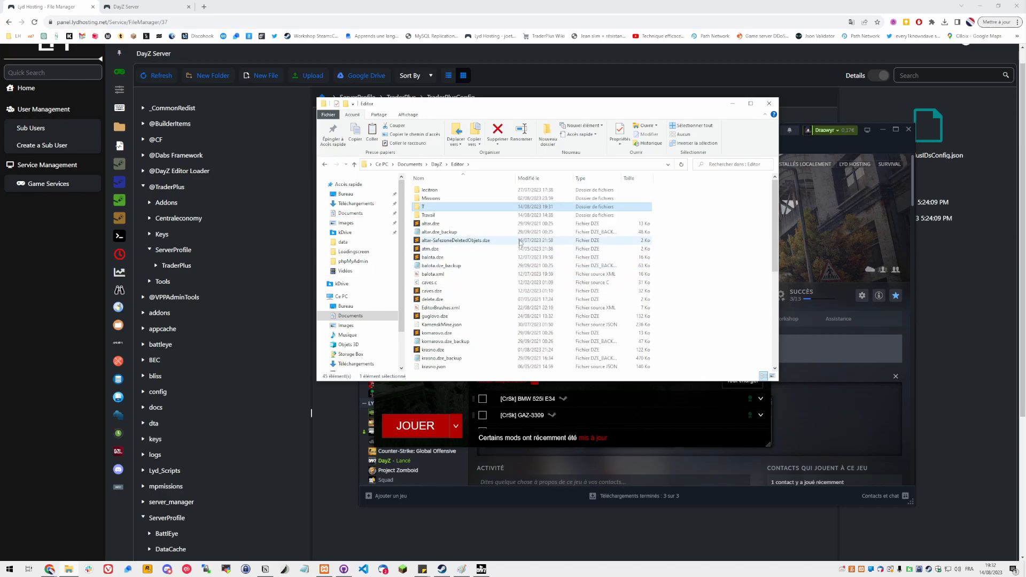
{"action": "left_click", "coordinate": [426, 207]}
{"action": "type", "text": "utoriel"}
{"action": "key", "text": "Return"}
{"action": "double_click", "coordinate": [441, 213]}
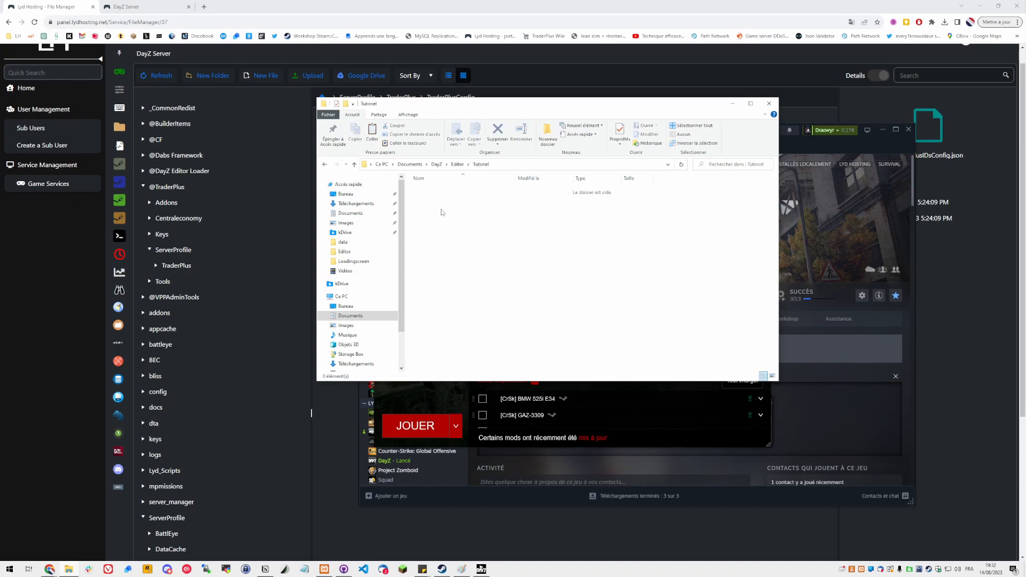
{"action": "key", "text": "ctrl+v"}
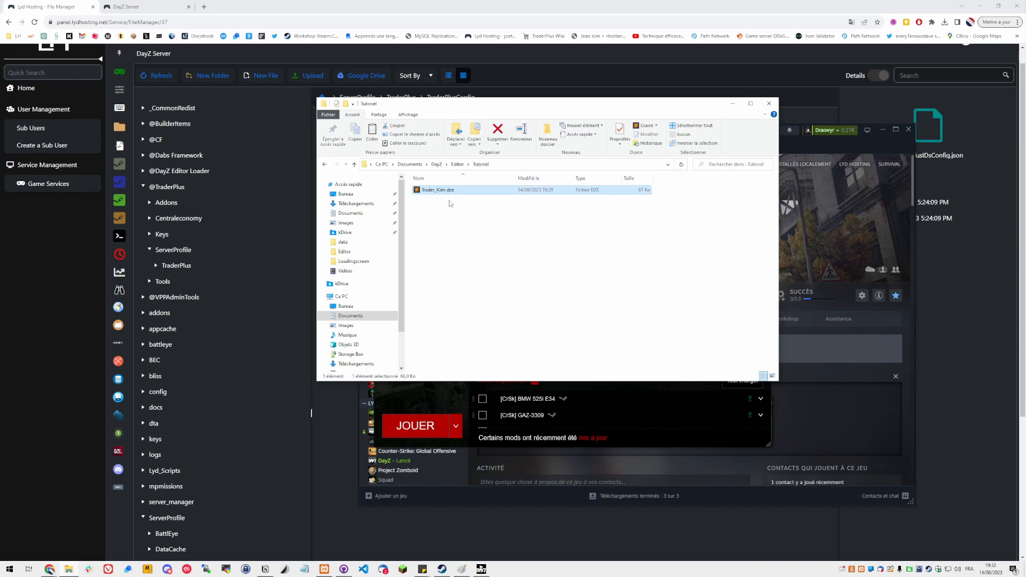
Minimize the file explorer and unload every currently loaded mod in the DayZ launcher
{"action": "left_click", "coordinate": [450, 206]}
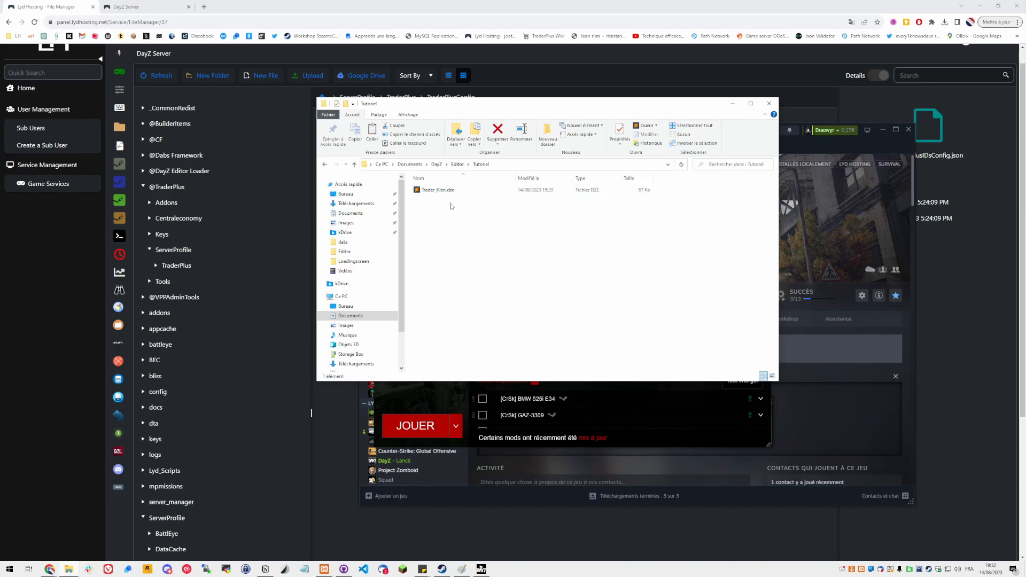
{"action": "left_click", "coordinate": [733, 104]}
{"action": "left_click", "coordinate": [726, 212]}
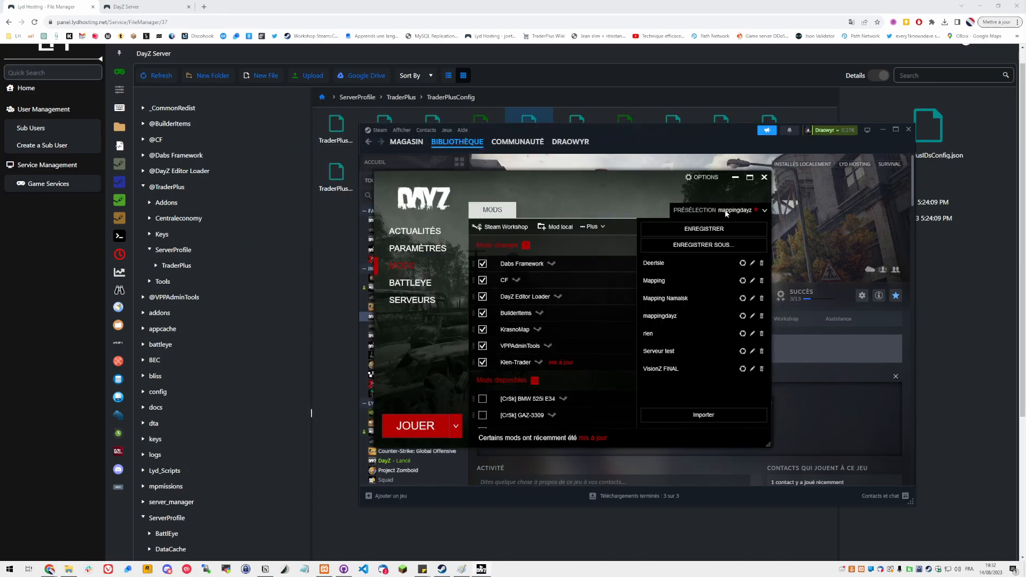
{"action": "left_click", "coordinate": [484, 363]}
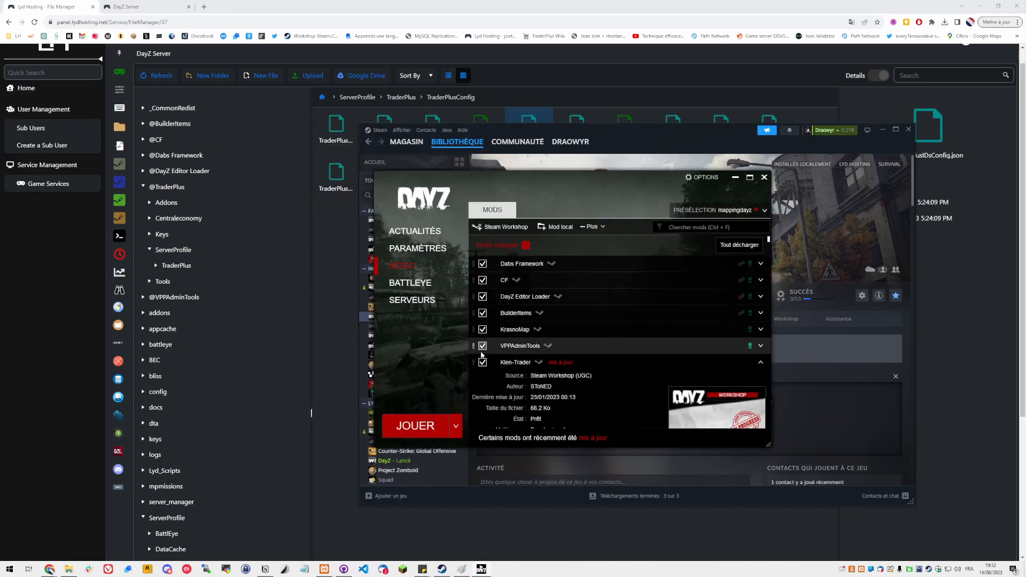
{"action": "left_click", "coordinate": [483, 346]}
{"action": "left_click", "coordinate": [483, 329]}
{"action": "left_click", "coordinate": [483, 314]}
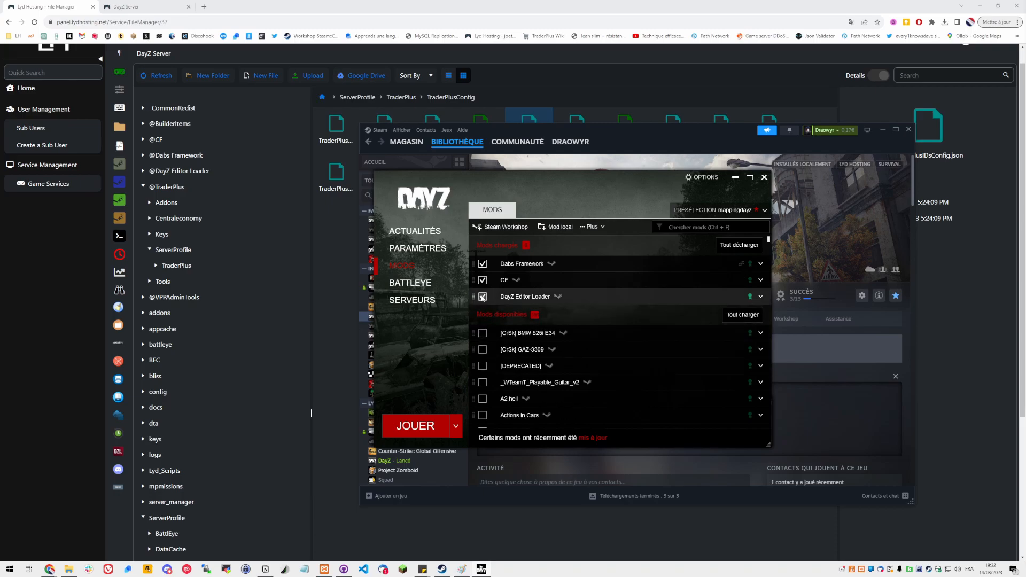
{"action": "left_click", "coordinate": [483, 297]}
{"action": "left_click", "coordinate": [483, 280]}
{"action": "left_click", "coordinate": [483, 264]}
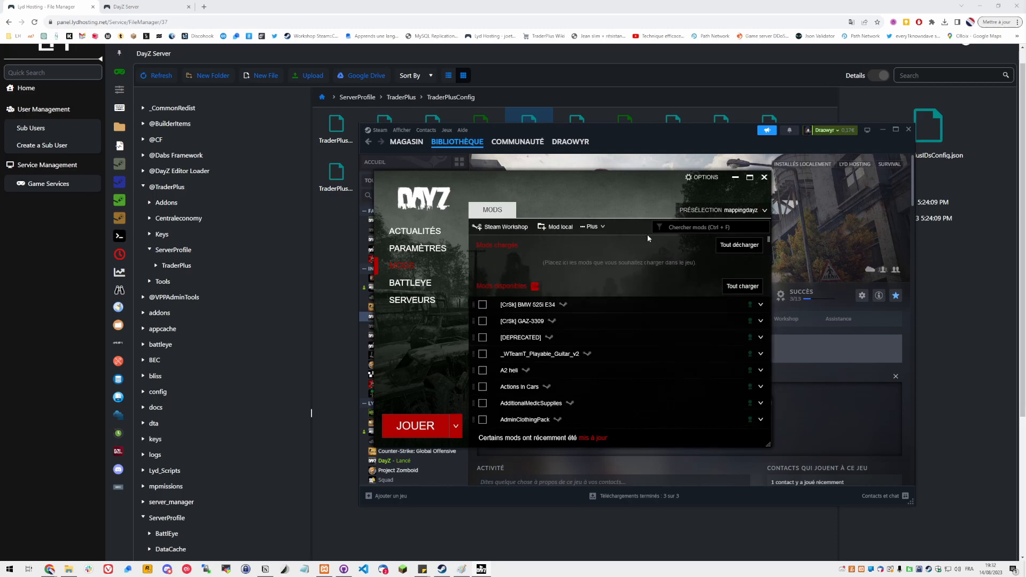
Search the mod list for CF and load it
{"action": "left_click", "coordinate": [692, 211]}
{"action": "left_click", "coordinate": [702, 211]}
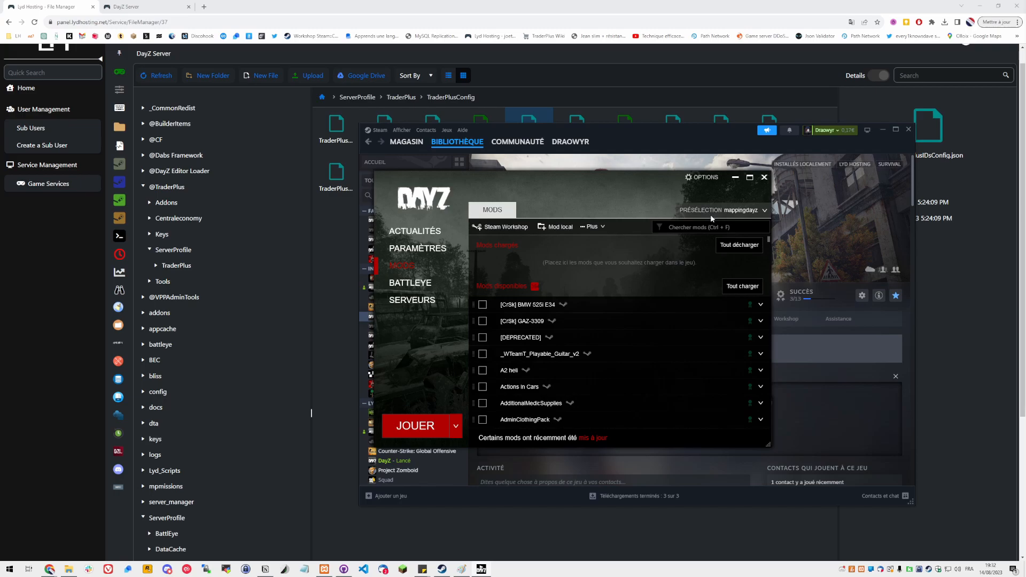
{"action": "key", "text": "ctrl+f"}
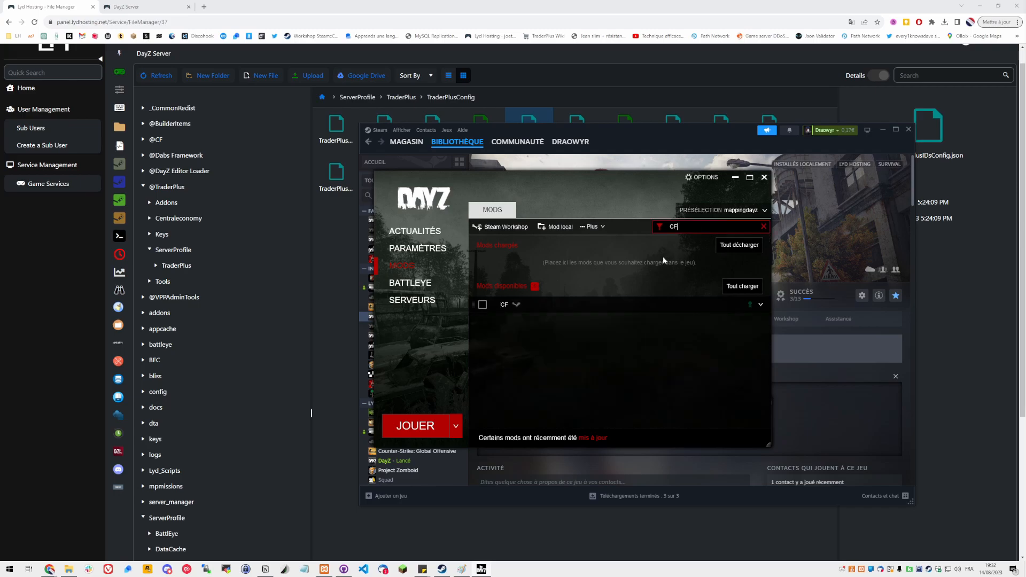
{"action": "left_click", "coordinate": [482, 305]}
Search the mod list for dabs fram and load Dabs Framework
{"action": "key", "text": "ctrl+a"}
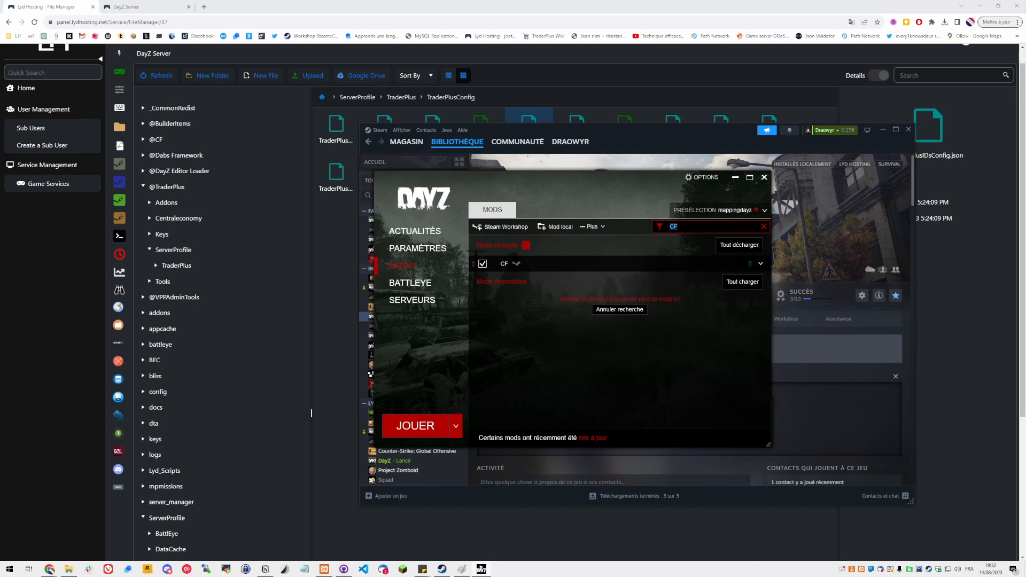
{"action": "type", "text": "dan"}
{"action": "key", "text": "BackSpace"}
{"action": "type", "text": "bs fram"}
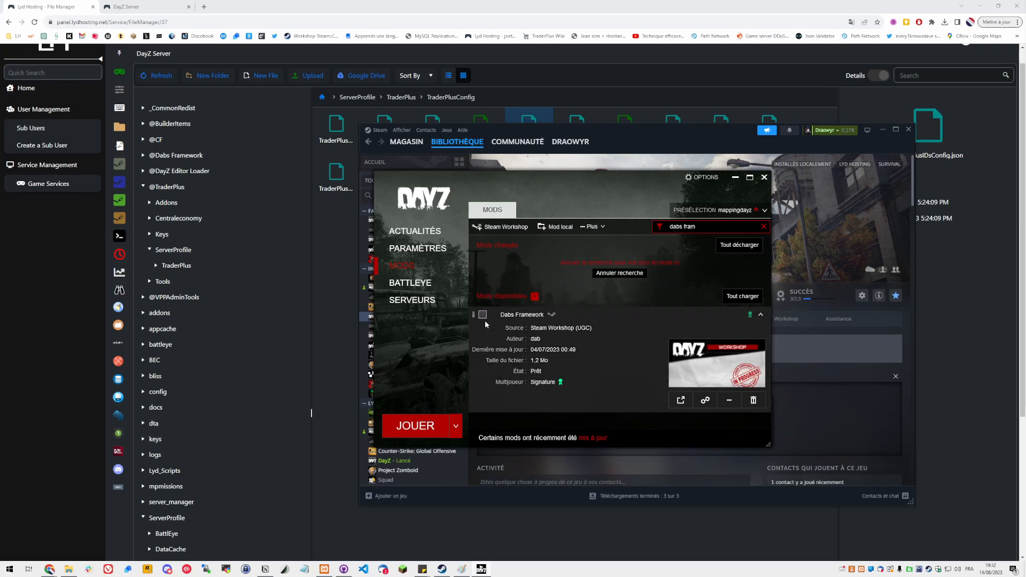
{"action": "left_click", "coordinate": [483, 316]}
Search the mod list for dayz-ed and try loading DayZ-Editor, cancelling the dependency prompt
{"action": "key", "text": "ctrl+shift+Left"}
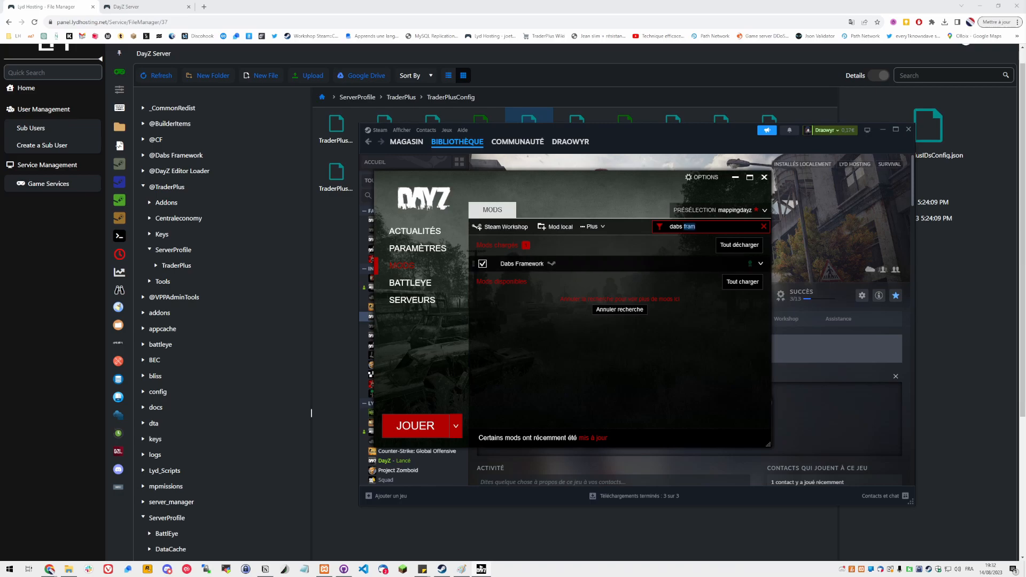
{"action": "key", "text": "Right"}
{"action": "key", "text": "BackSpace"}
{"action": "key", "text": "BackSpace"}
{"action": "key", "text": "BackSpace"}
{"action": "key", "text": "BackSpace"}
{"action": "key", "text": "BackSpace"}
{"action": "key", "text": "BackSpace"}
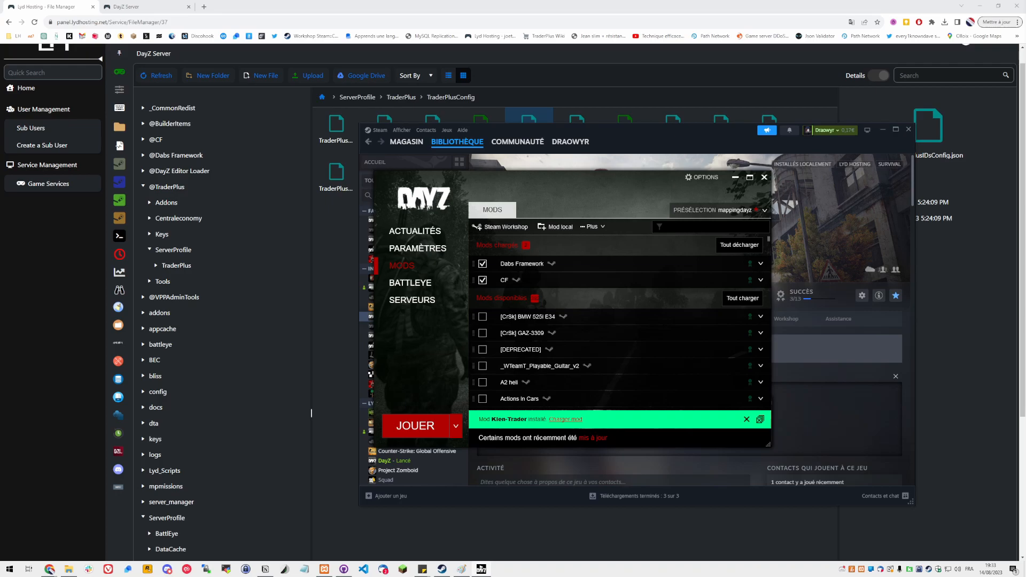
{"action": "type", "text": "dayz-e"}
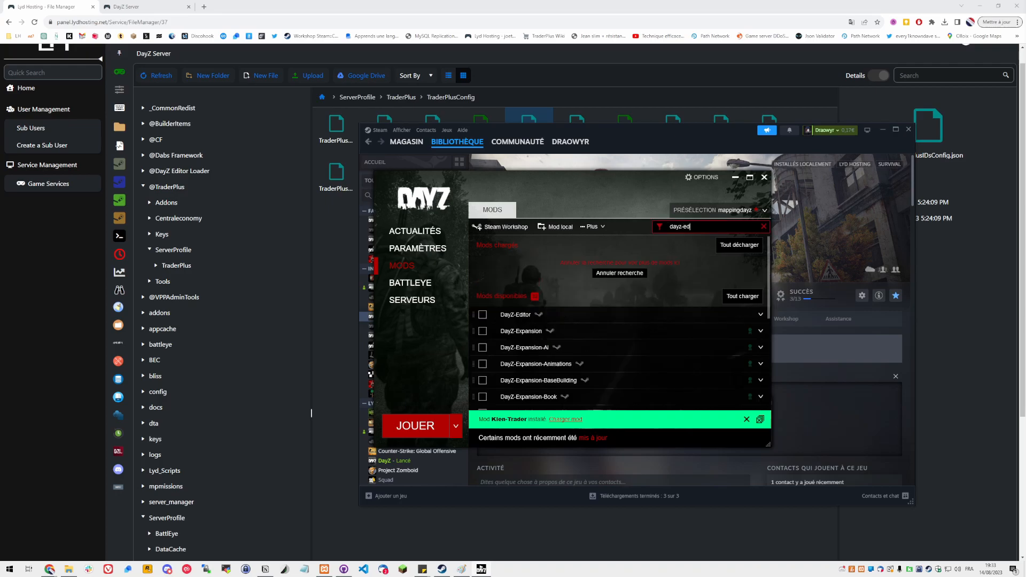
{"action": "type", "text": "d"}
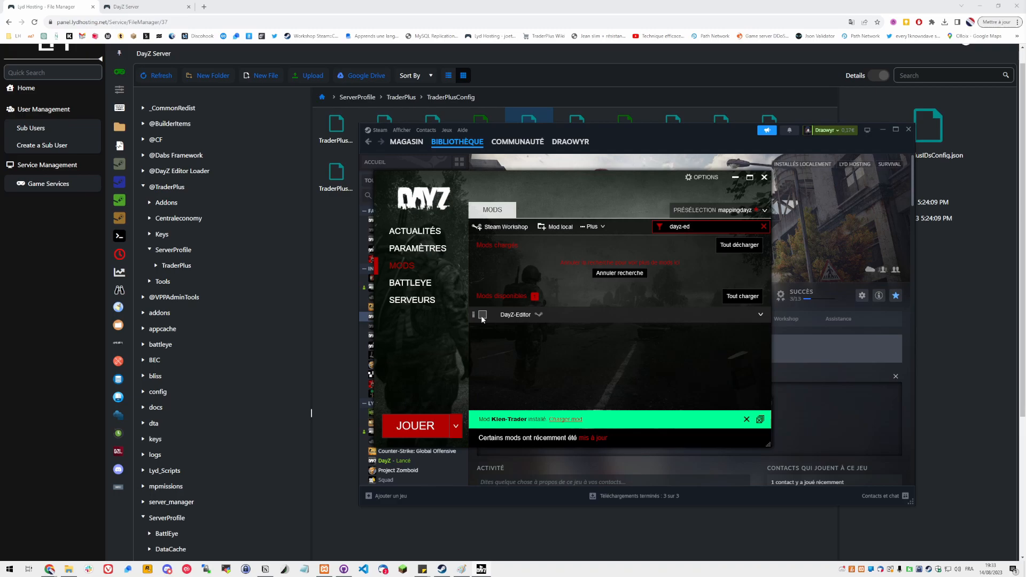
{"action": "left_click", "coordinate": [482, 316]}
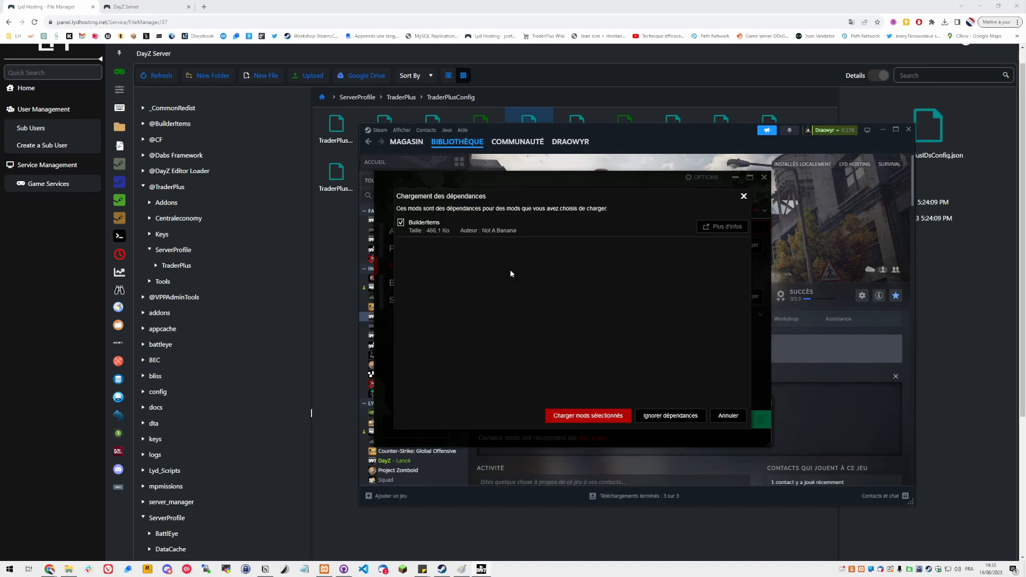
{"action": "left_click", "coordinate": [719, 422]}
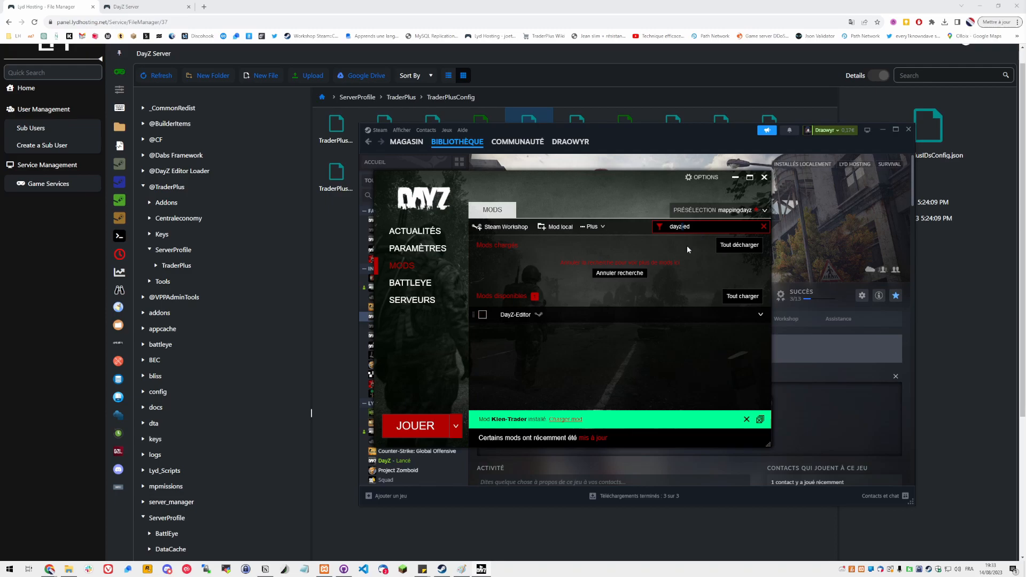
{"action": "left_click", "coordinate": [578, 316]}
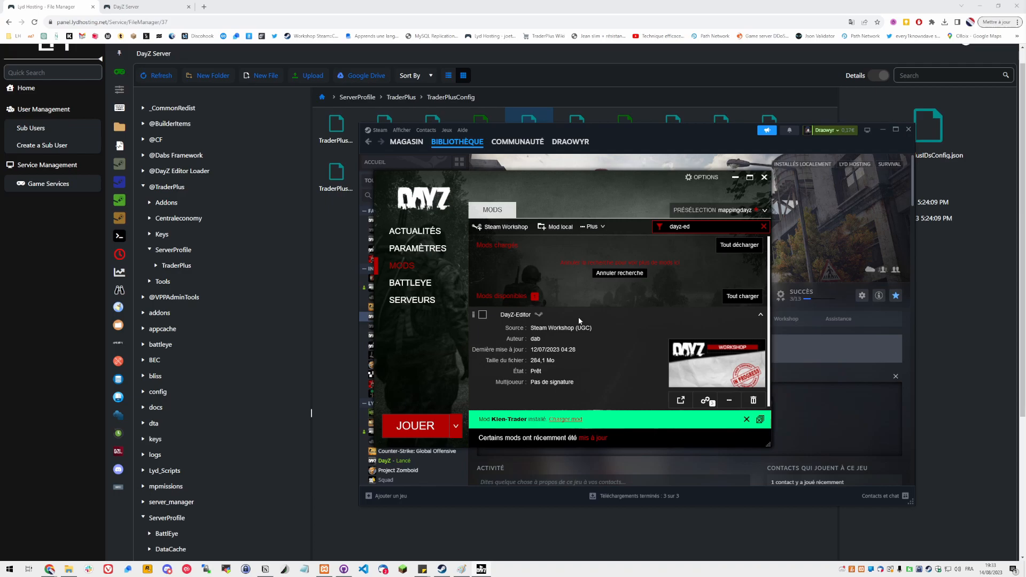
Load DayZ-Editor together with its BuilderItems dependency and clear the search
{"action": "left_click", "coordinate": [483, 315]}
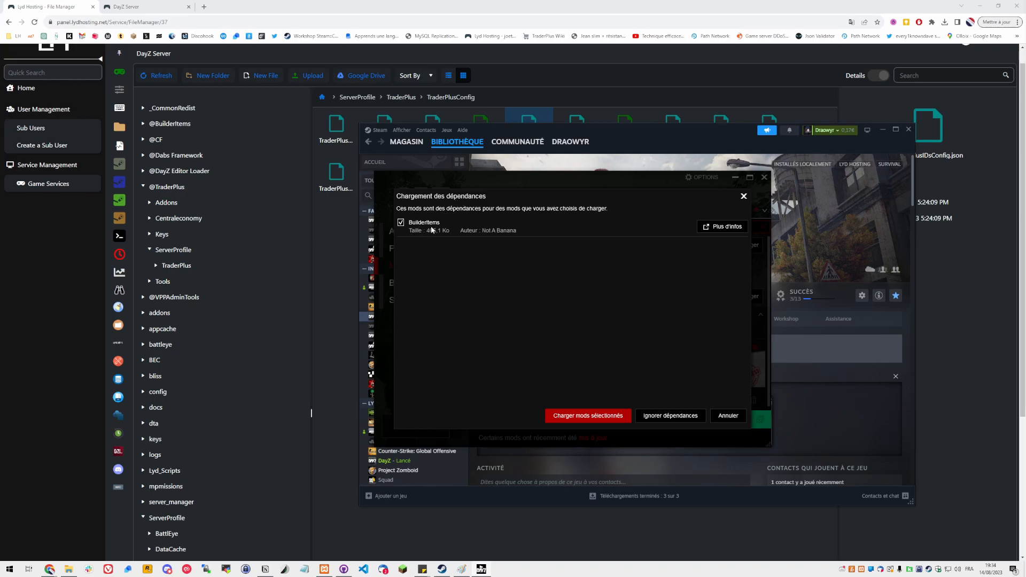
{"action": "left_click", "coordinate": [582, 422]}
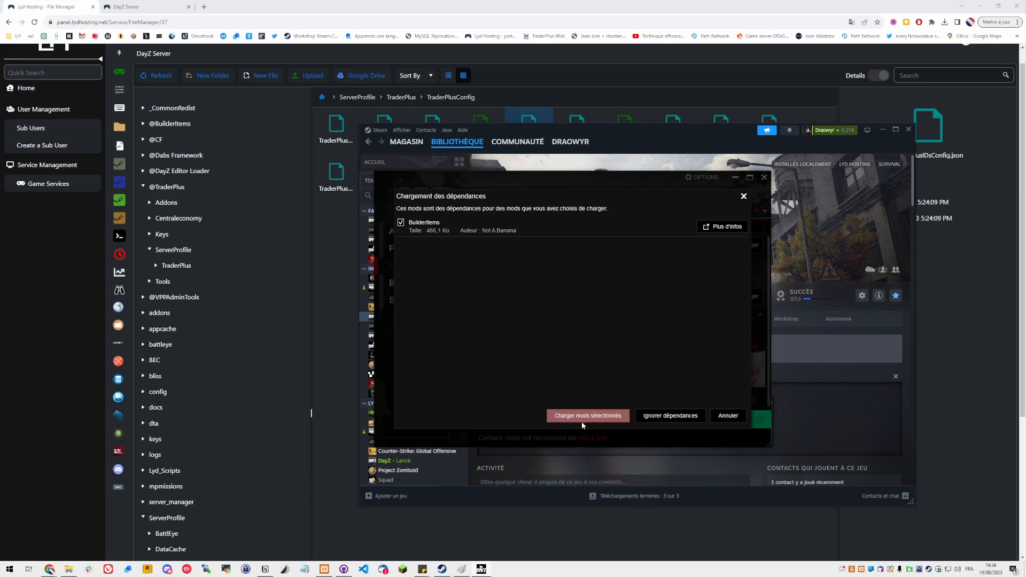
{"action": "left_click", "coordinate": [764, 226]}
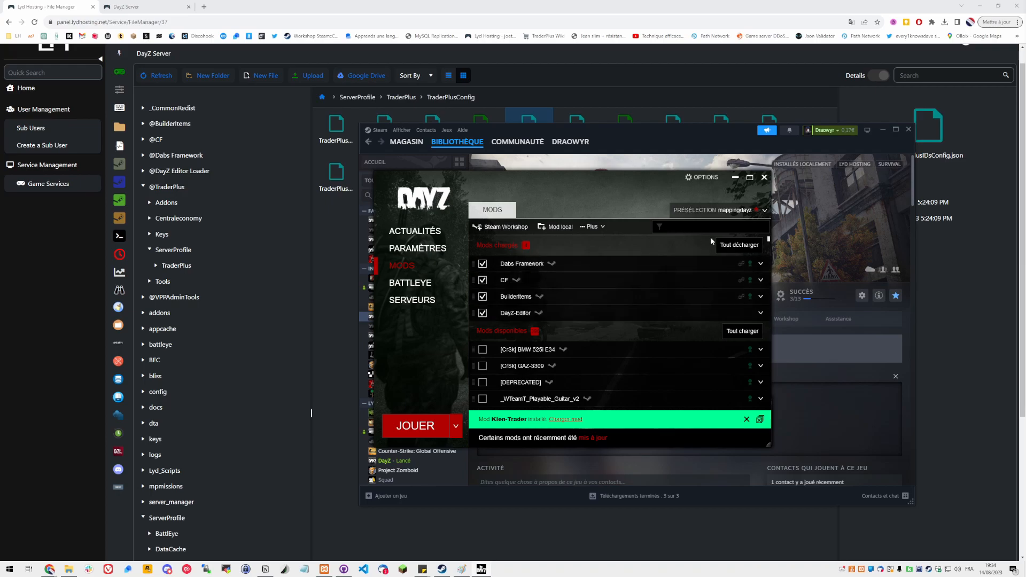
Search for TraderPlus, load it, and clear the search
{"action": "type", "text": "raderPlus"}
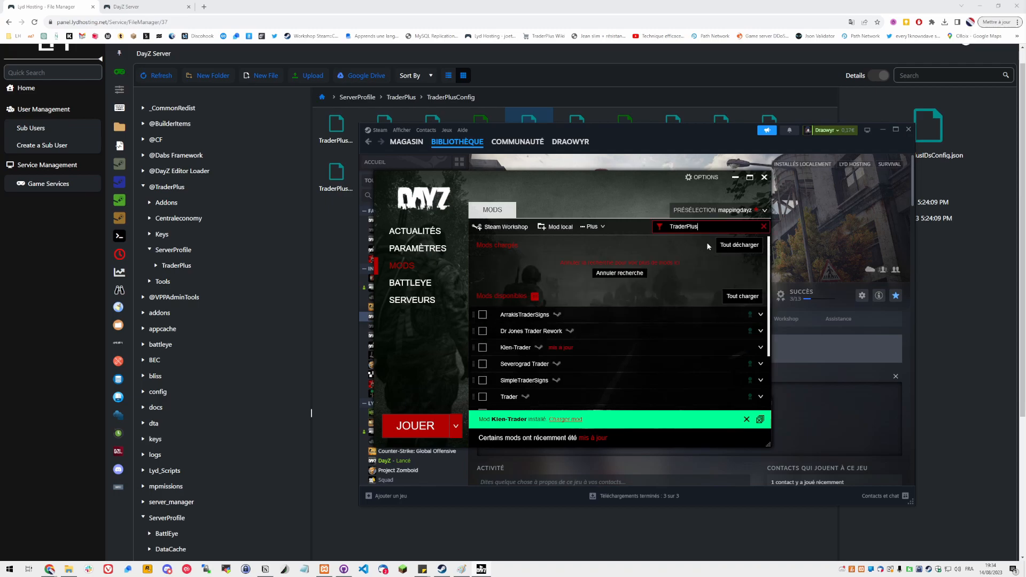
{"action": "left_click", "coordinate": [483, 315]}
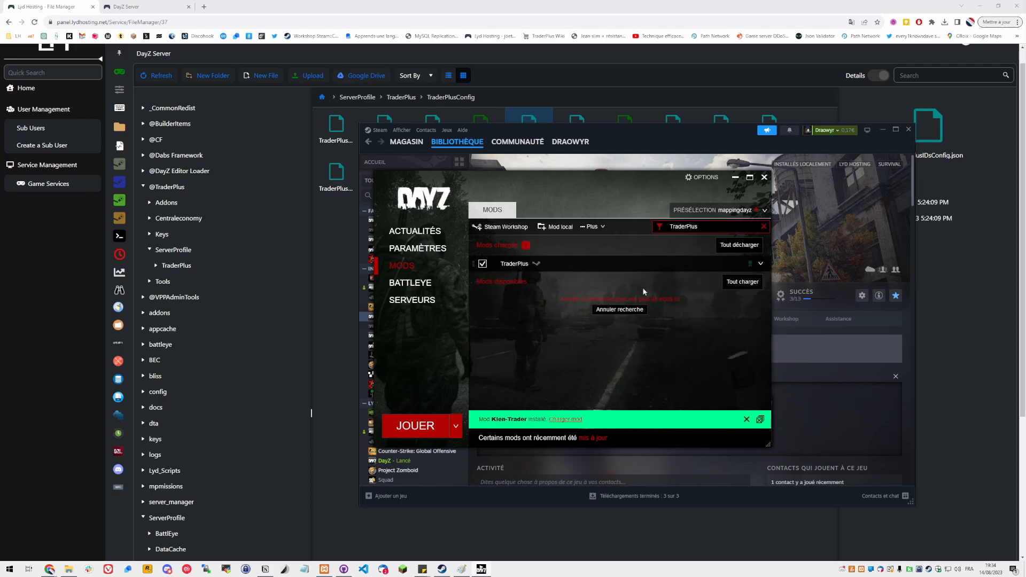
{"action": "left_click", "coordinate": [764, 227]}
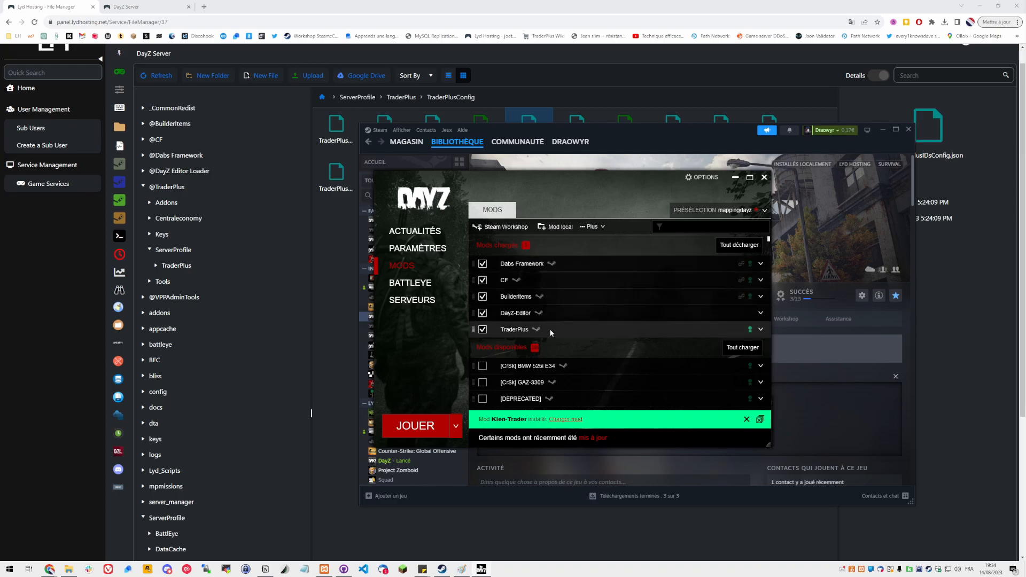
Save the loaded mod selection as a new preset named Tutoriel
{"action": "left_click", "coordinate": [703, 214]}
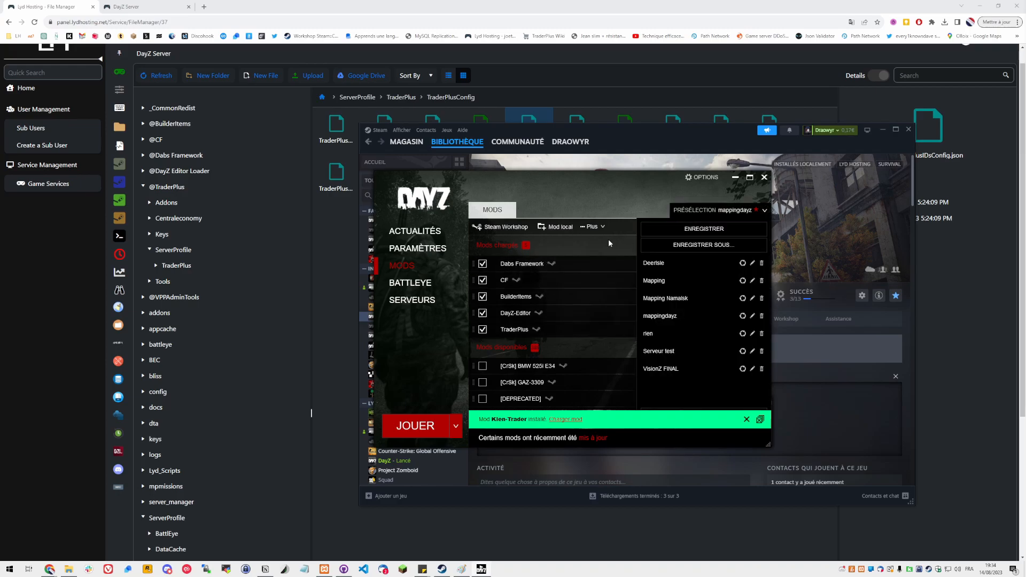
{"action": "left_click", "coordinate": [696, 247]}
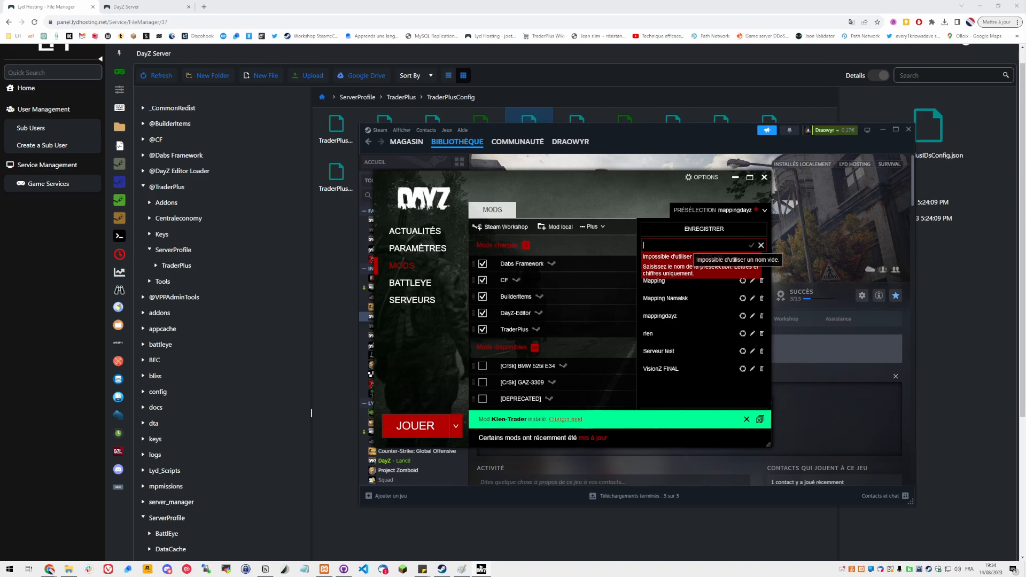
{"action": "type", "text": "Tutoriel"}
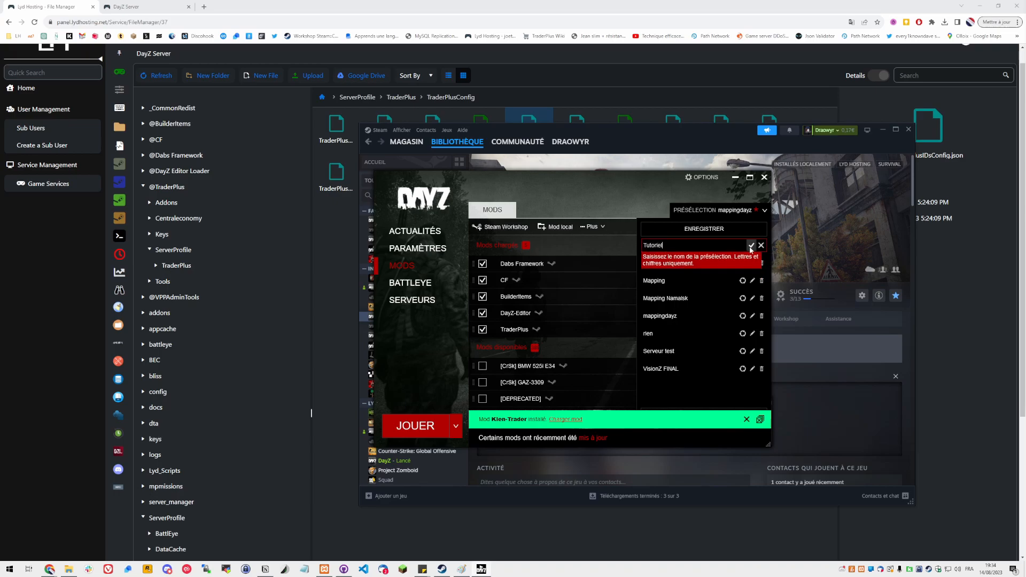
{"action": "left_click", "coordinate": [751, 245]}
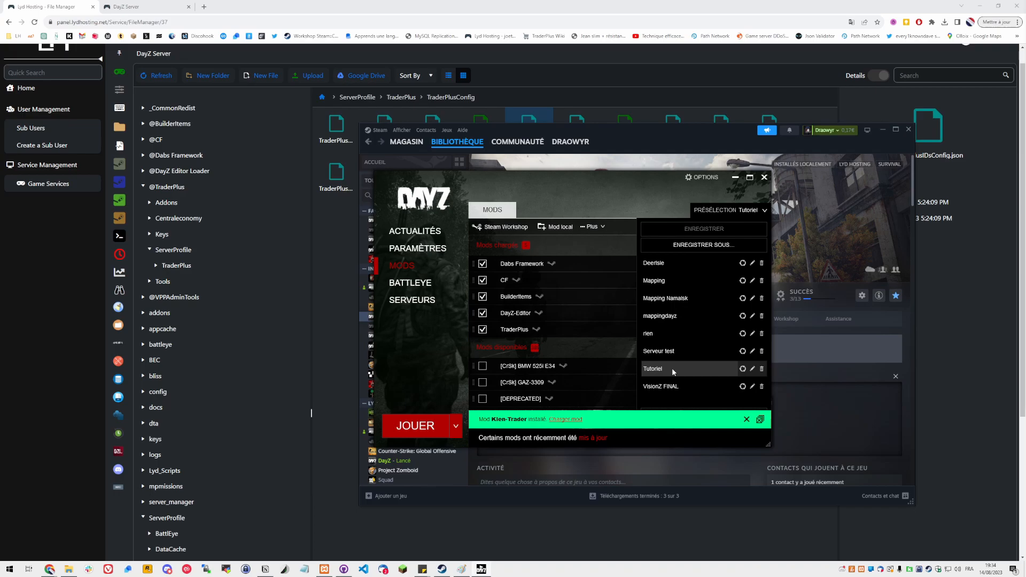
{"action": "left_click", "coordinate": [717, 208]}
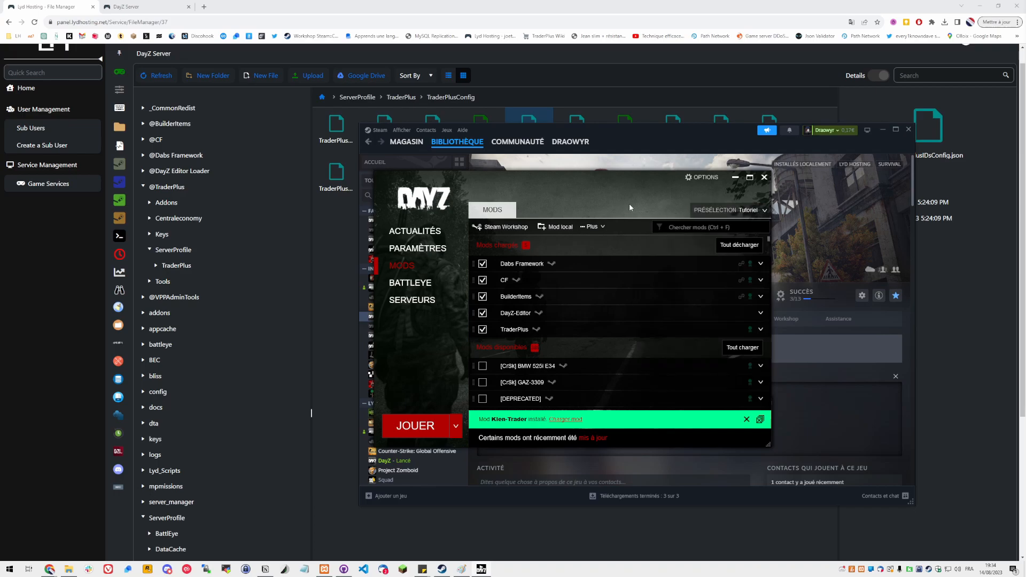
{"action": "left_click", "coordinate": [441, 248]}
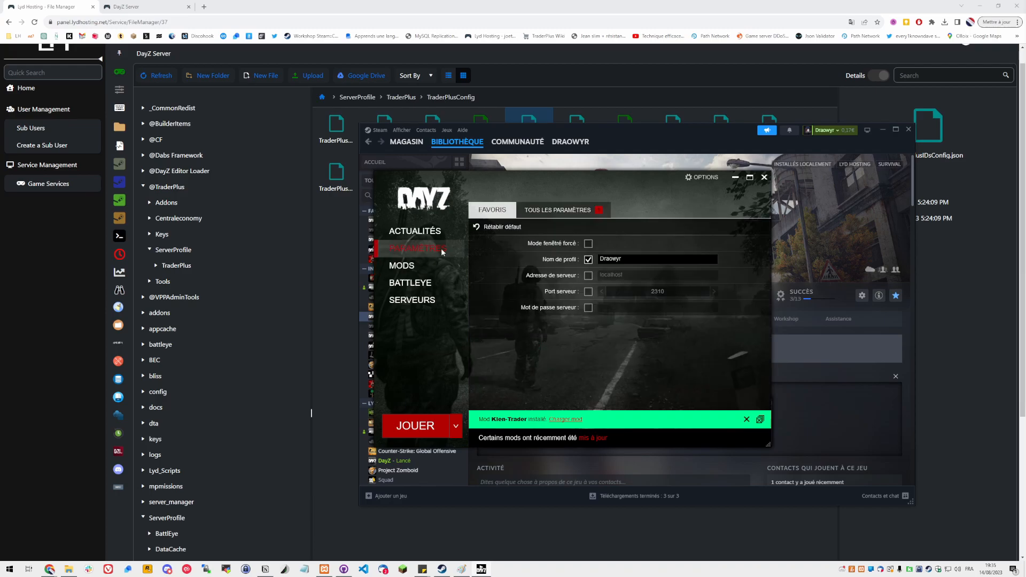
{"action": "left_click", "coordinate": [590, 277]}
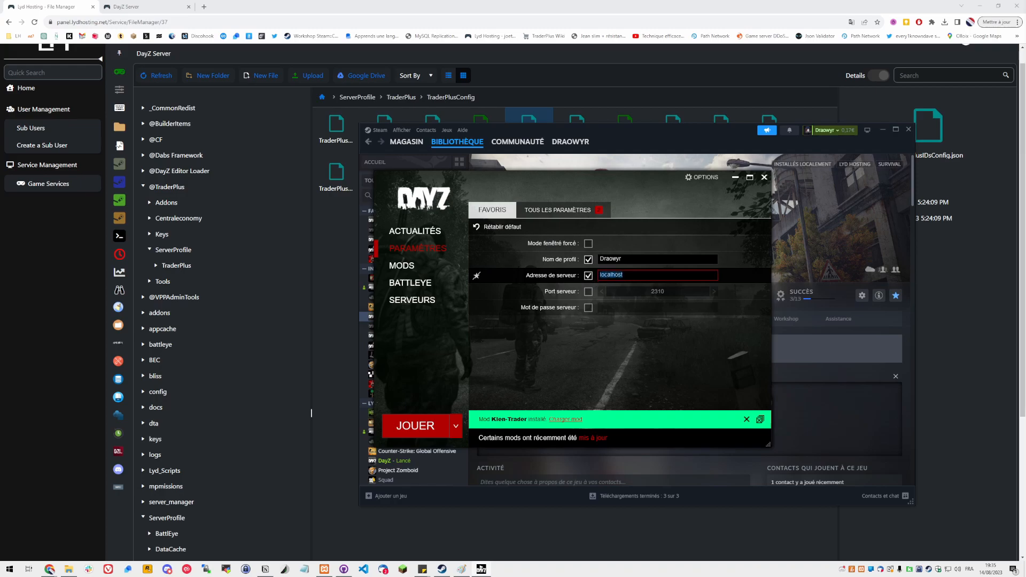
{"action": "type", "text": "111"}
{"action": "key", "text": "ctrl+a"}
{"action": "left_click", "coordinate": [589, 277]}
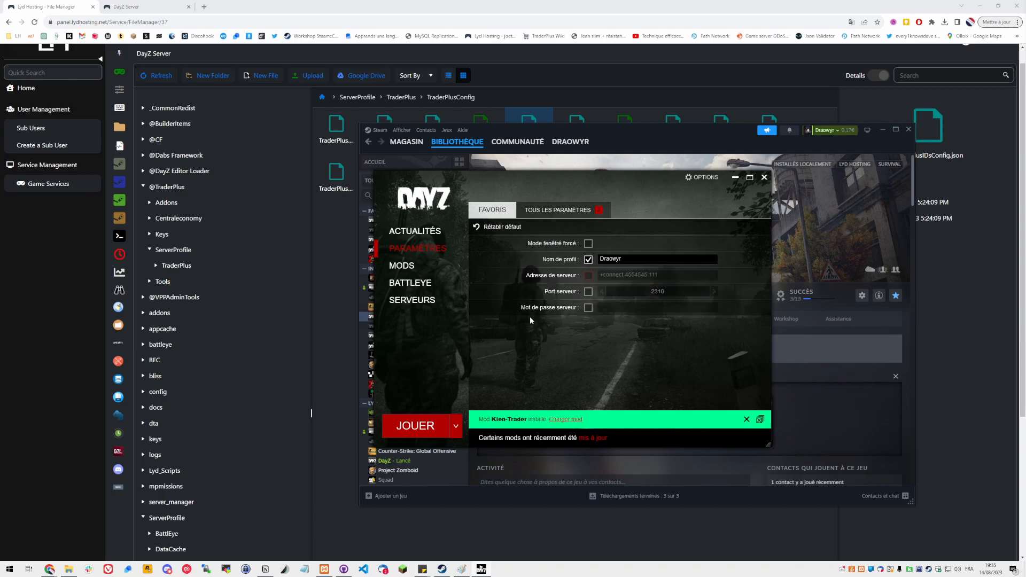
Launch the game and open the DayZ Editor on the ChernarusPlus map
{"action": "left_click", "coordinate": [417, 267]}
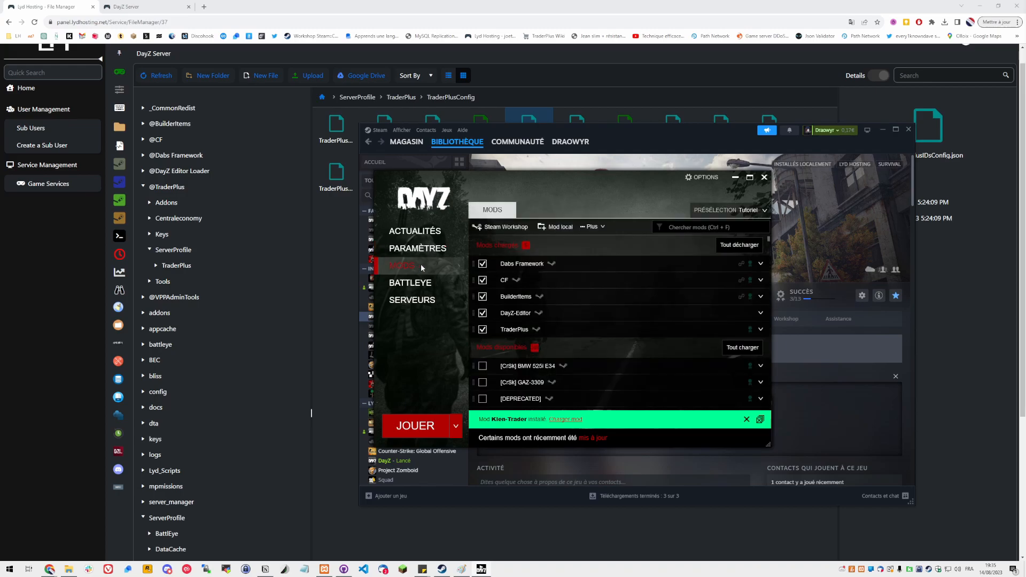
{"action": "left_click", "coordinate": [415, 426]}
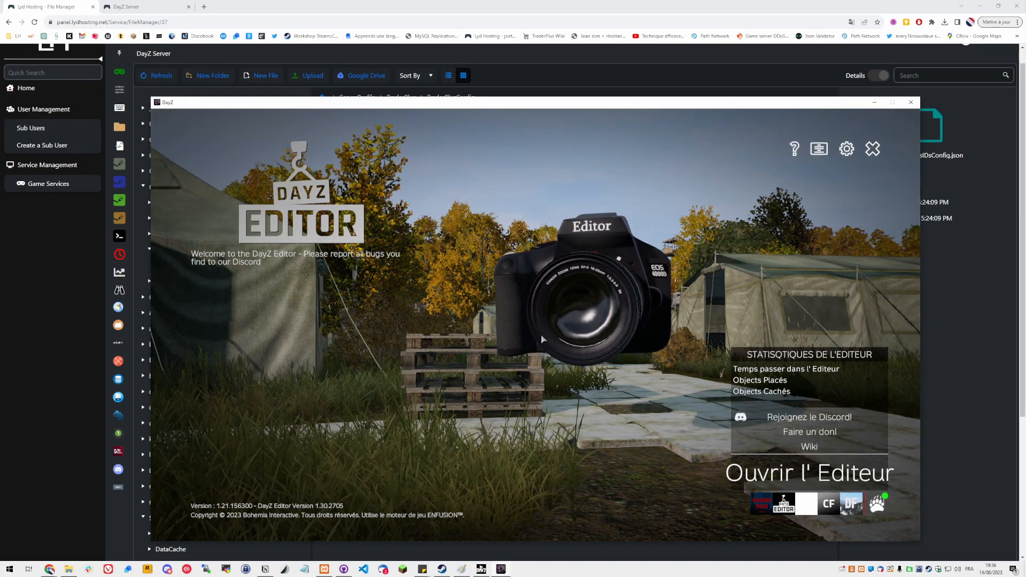
{"action": "left_click", "coordinate": [810, 472]}
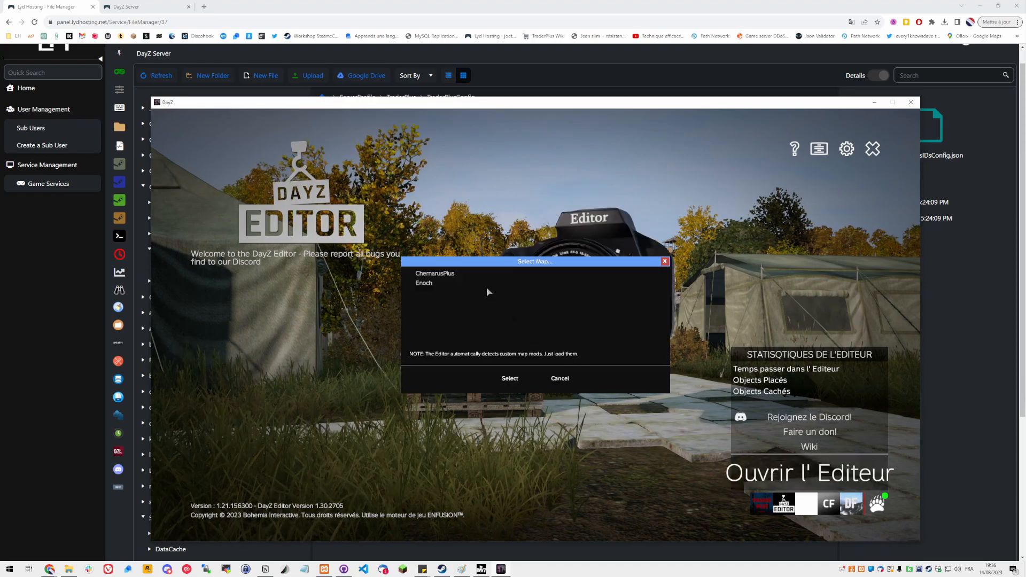
{"action": "left_click", "coordinate": [436, 276]}
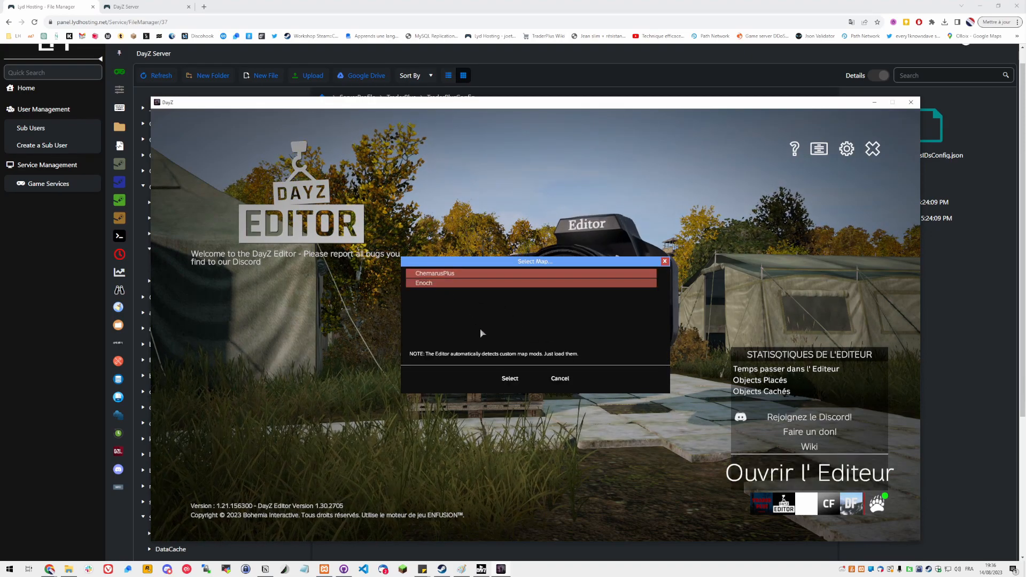
{"action": "left_click", "coordinate": [501, 382]}
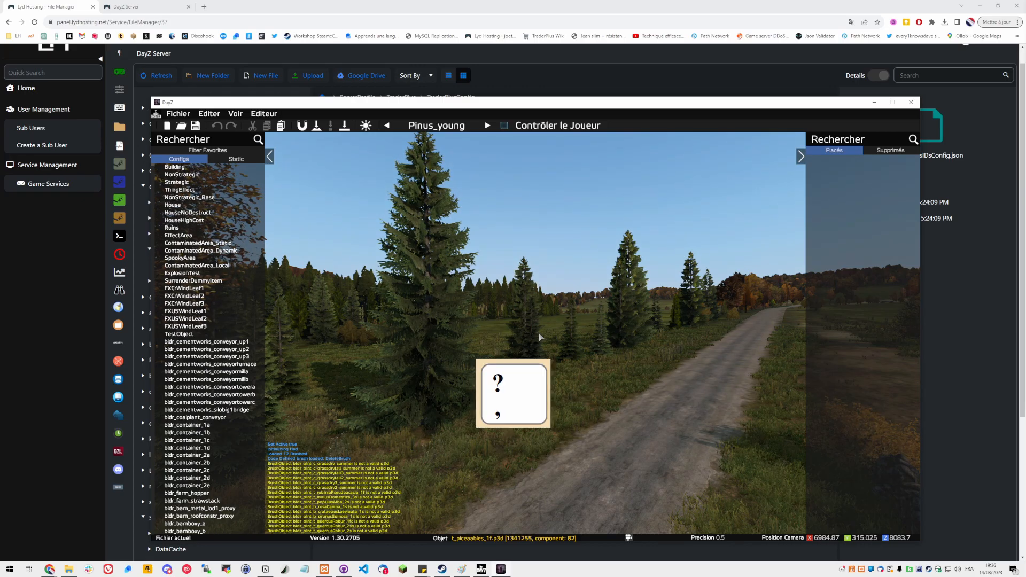
{"action": "key", "text": "m"}
{"action": "key", "text": "m"}
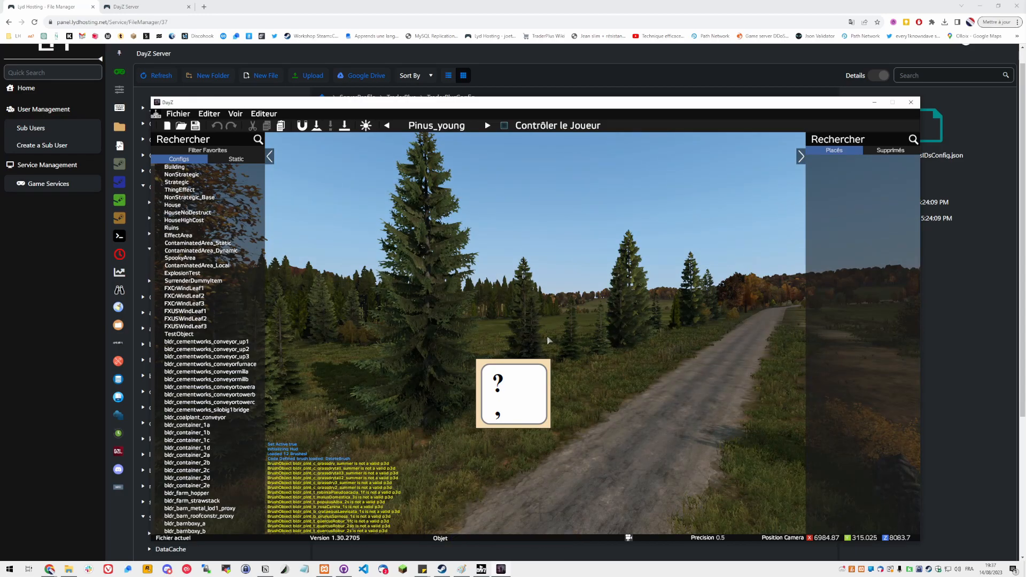
{"action": "key", "text": "s"}
{"action": "right_click_drag", "start_coordinate": [629, 334], "coordinate": [459, 392]}
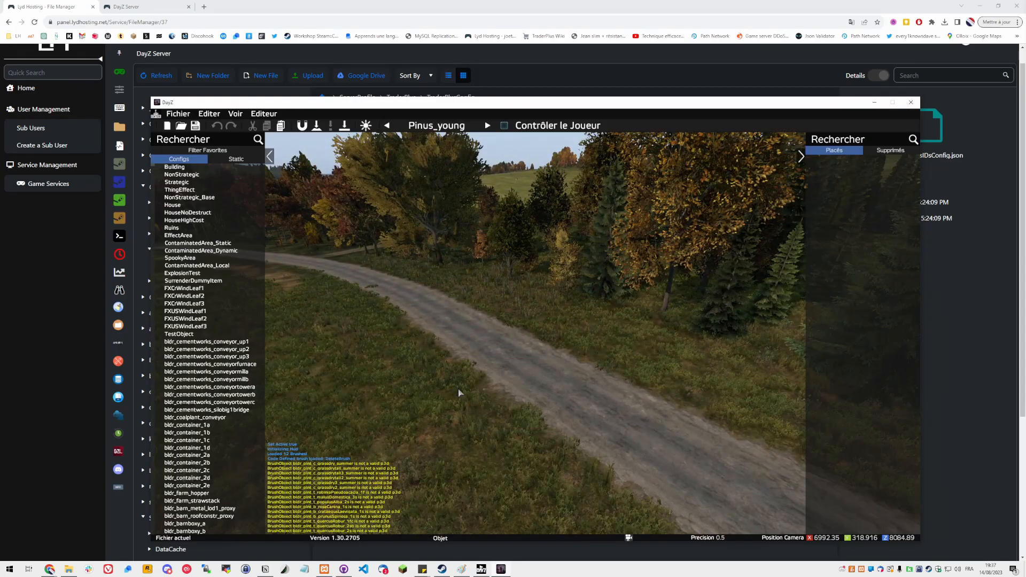
{"action": "right_click_drag", "start_coordinate": [523, 355], "coordinate": [515, 358]}
{"action": "key", "text": "s"}
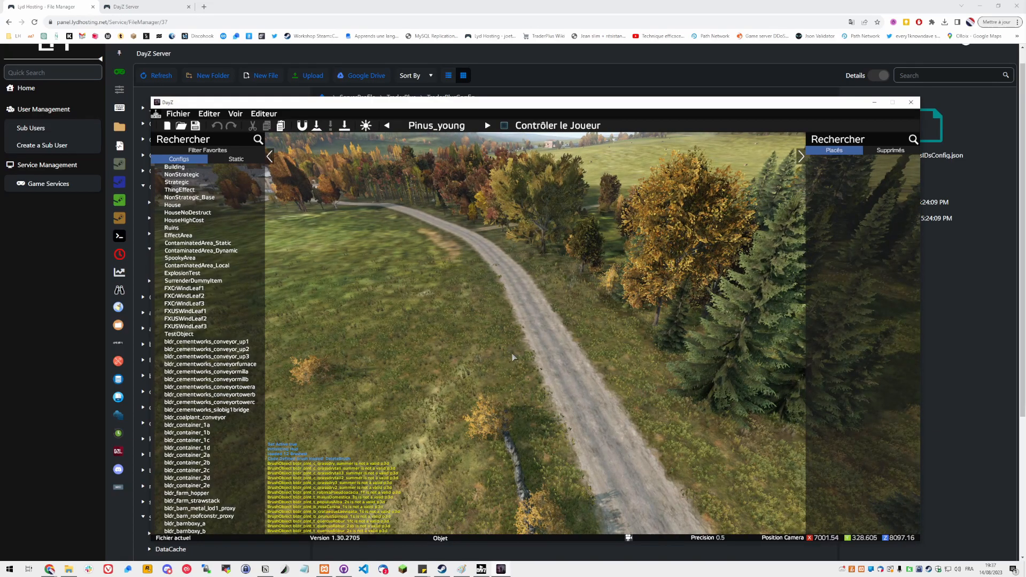
Open the Trader_Klen.dze scene from the Tutoriel folder
{"action": "left_click", "coordinate": [164, 113]}
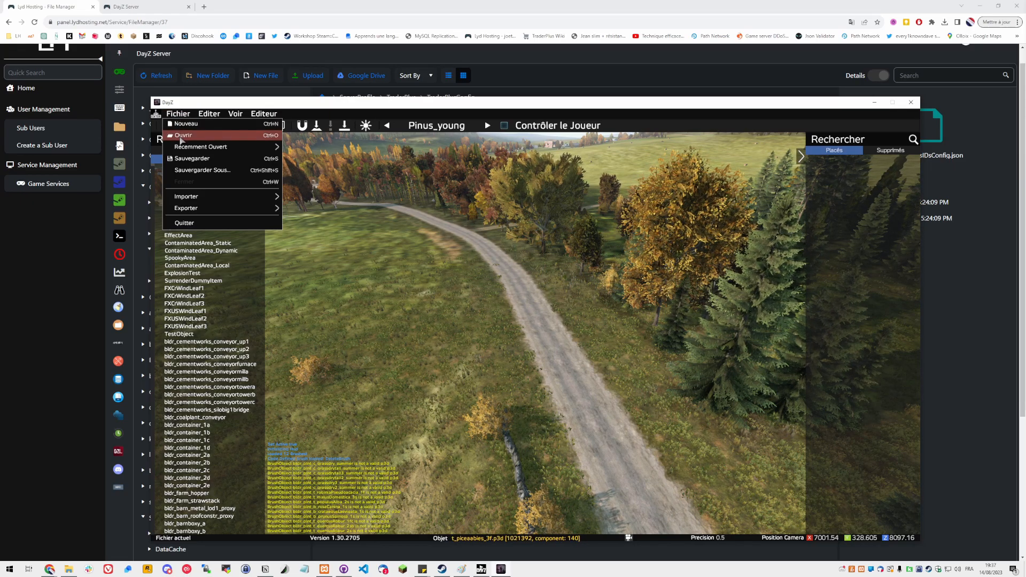
{"action": "left_click", "coordinate": [182, 136]}
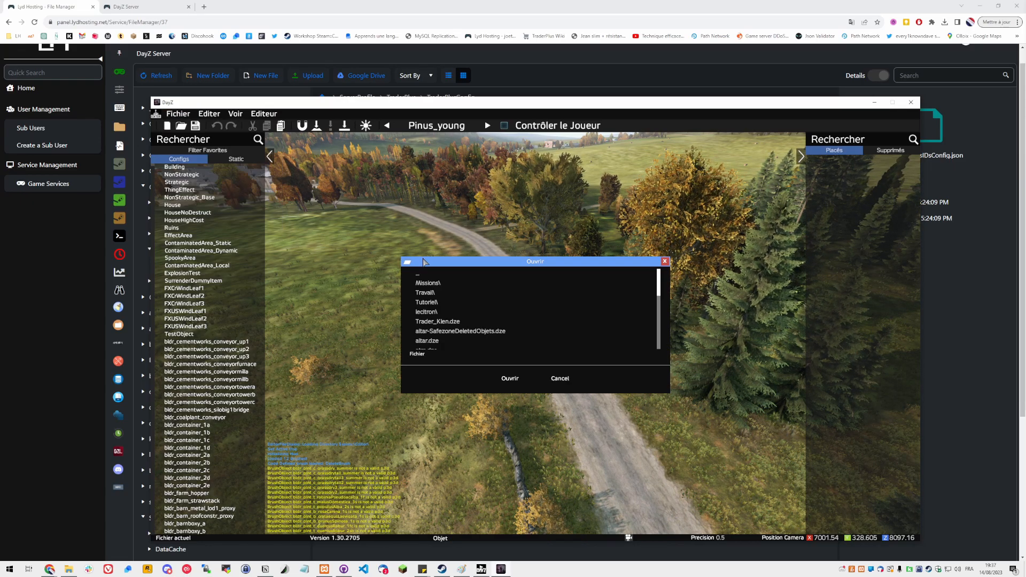
{"action": "double_click", "coordinate": [437, 303]}
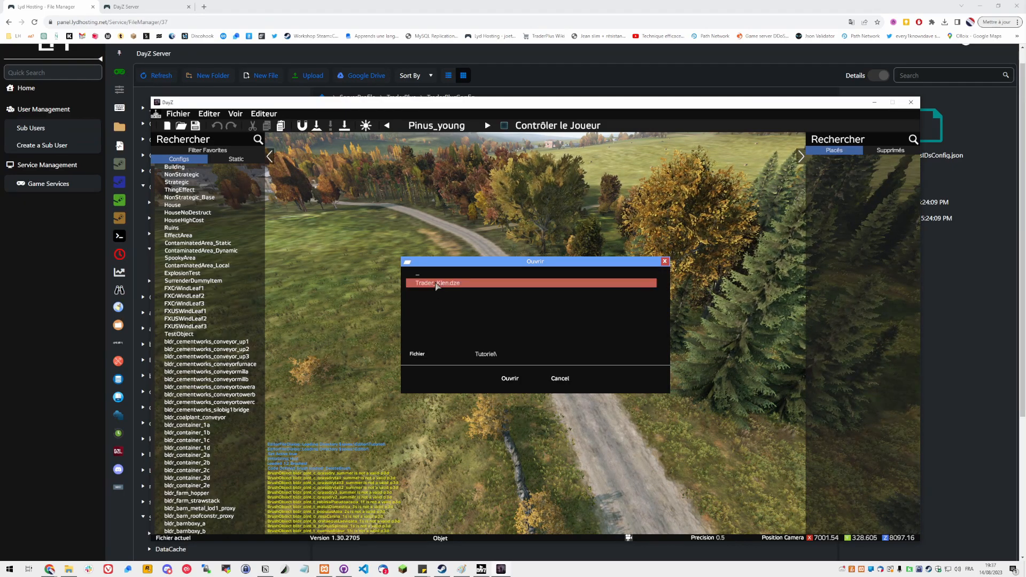
{"action": "left_click", "coordinate": [436, 284]}
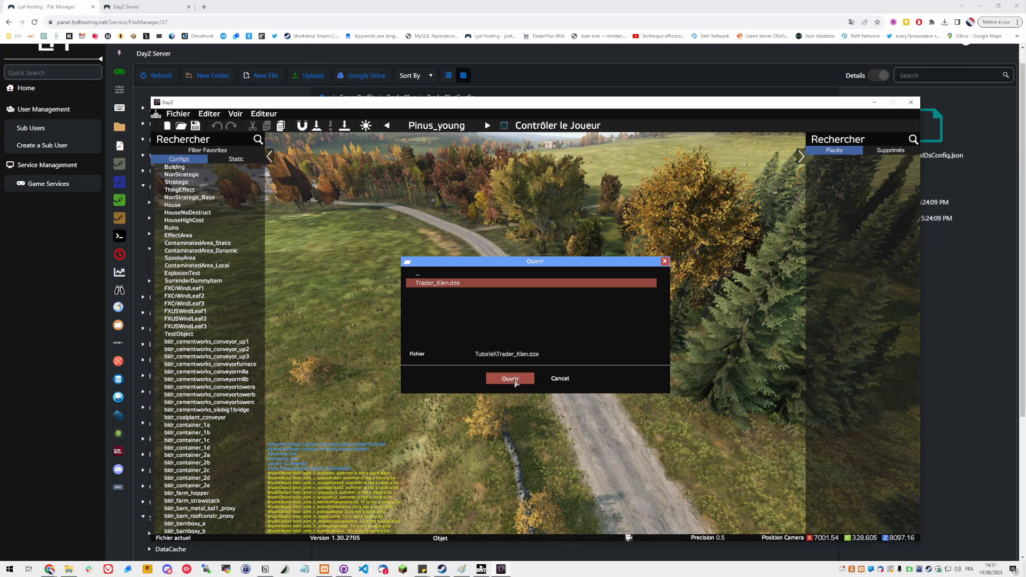
{"action": "left_click", "coordinate": [510, 379]}
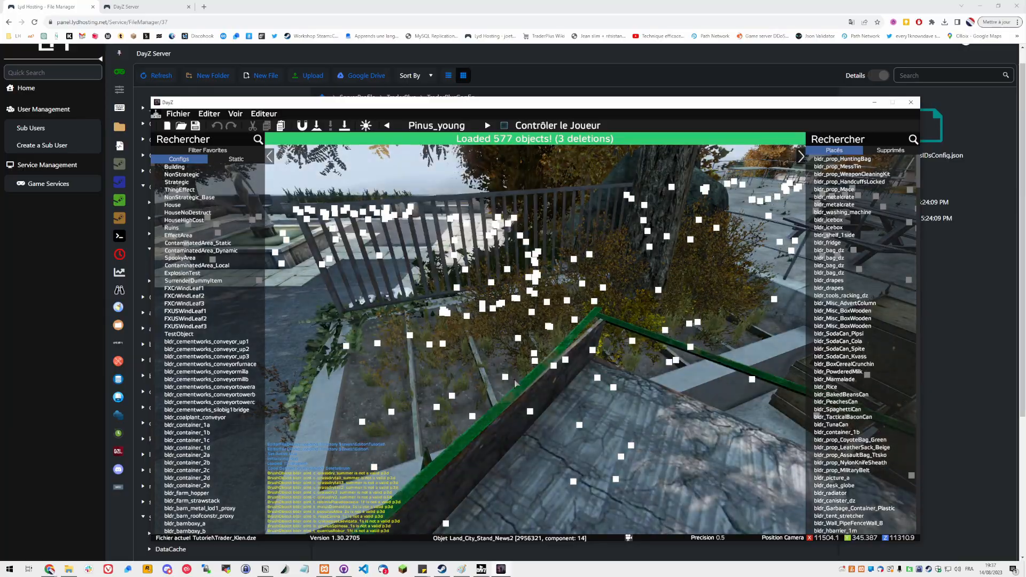
Fly to the market stand area and filter the object list by TraderPlus
{"action": "key", "text": "s"}
{"action": "right_click_drag", "start_coordinate": [514, 383], "coordinate": [651, 362]}
{"action": "key", "text": "s"}
{"action": "key", "text": "s"}
{"action": "key", "text": "y"}
{"action": "key", "text": "w"}
{"action": "right_click_drag", "start_coordinate": [497, 367], "coordinate": [525, 358]}
{"action": "key", "text": "w"}
{"action": "key", "text": "d"}
{"action": "key", "text": "w"}
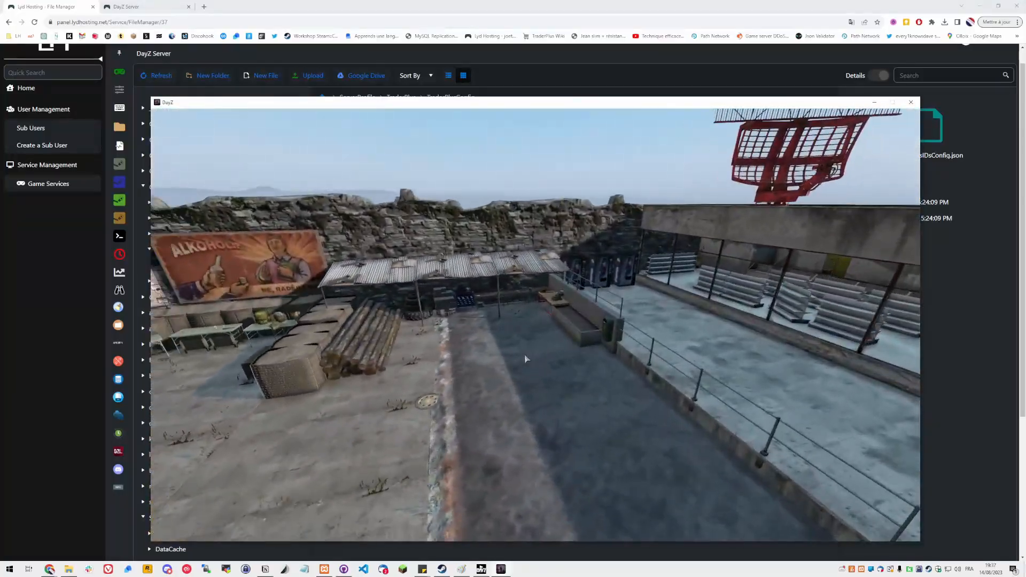
{"action": "key", "text": "y"}
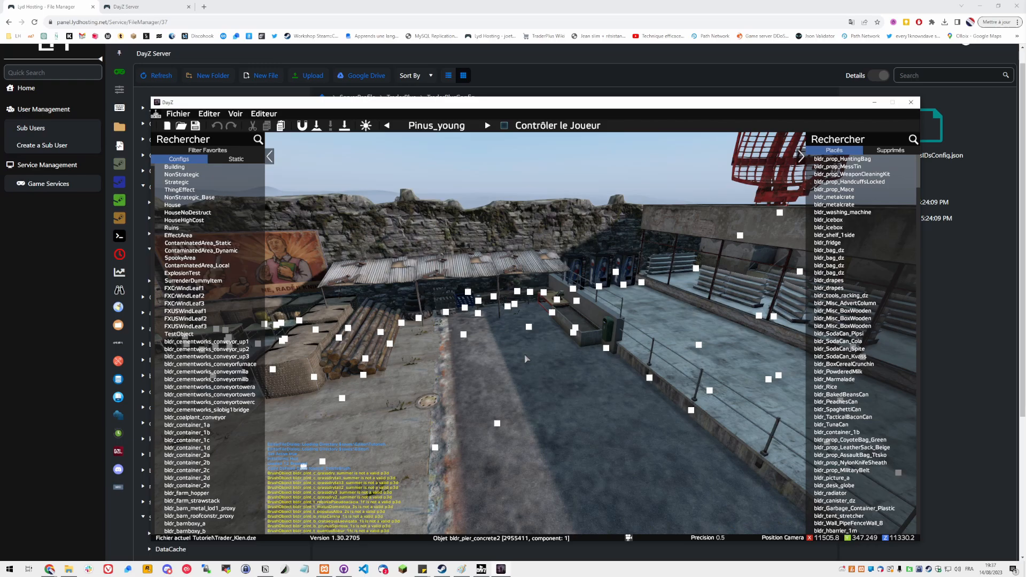
{"action": "key", "text": "w"}
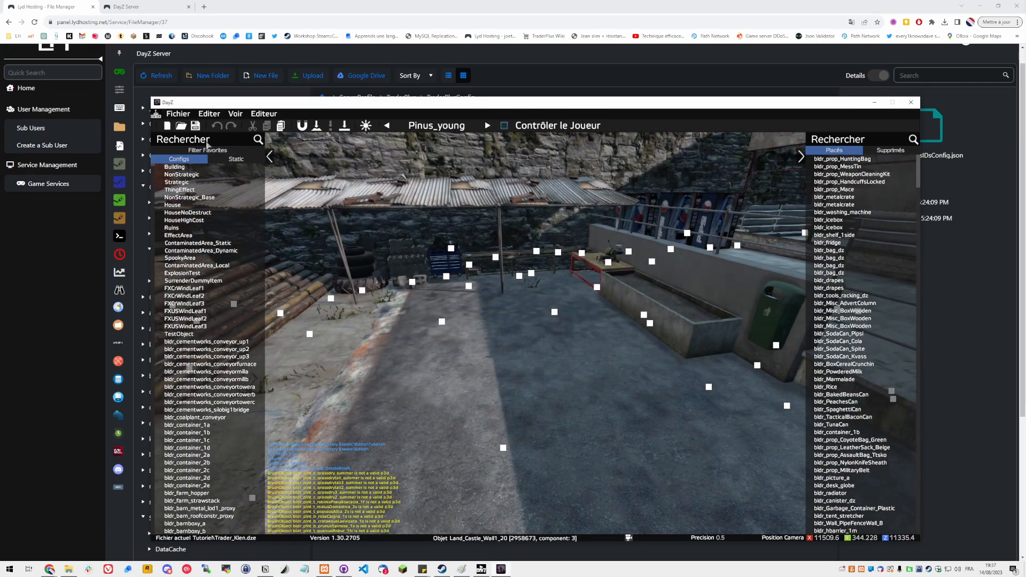
{"action": "left_click", "coordinate": [201, 140]}
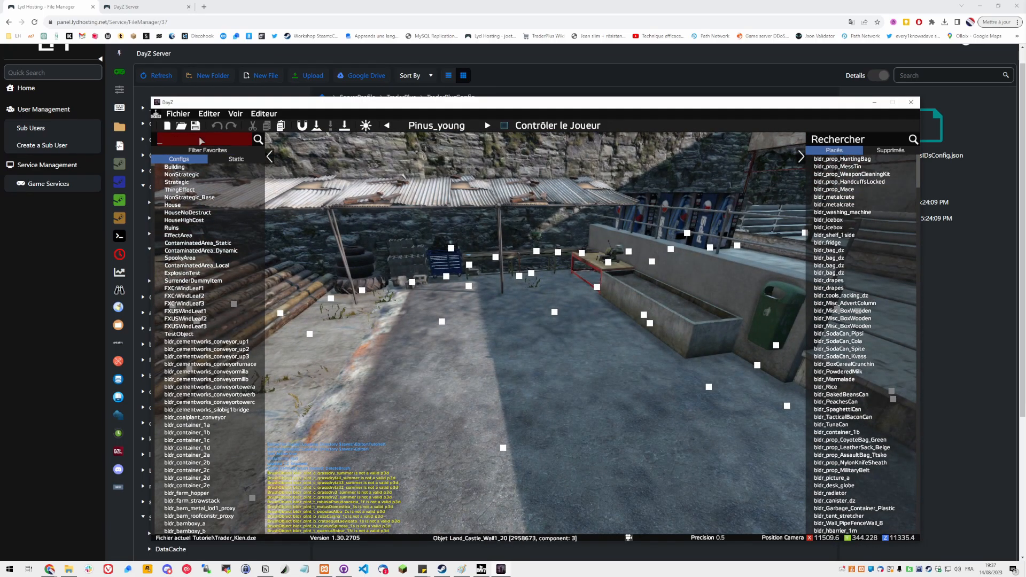
{"action": "type", "text": "Trader"}
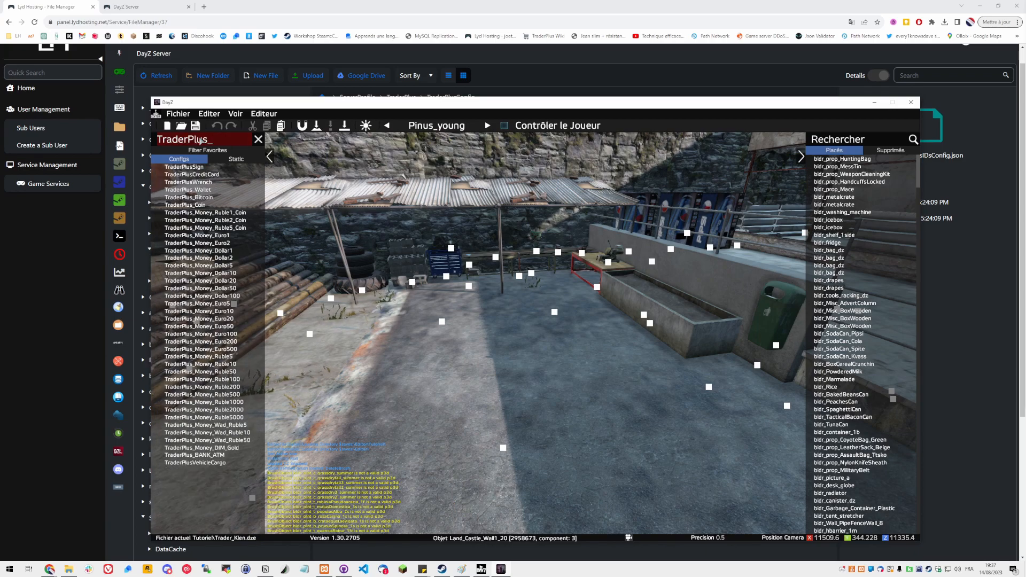
{"action": "type", "text": "Plus"}
Place a TraderPlus_BANK_ATM on the ground near the stand and save the scene
{"action": "left_click", "coordinate": [190, 456]}
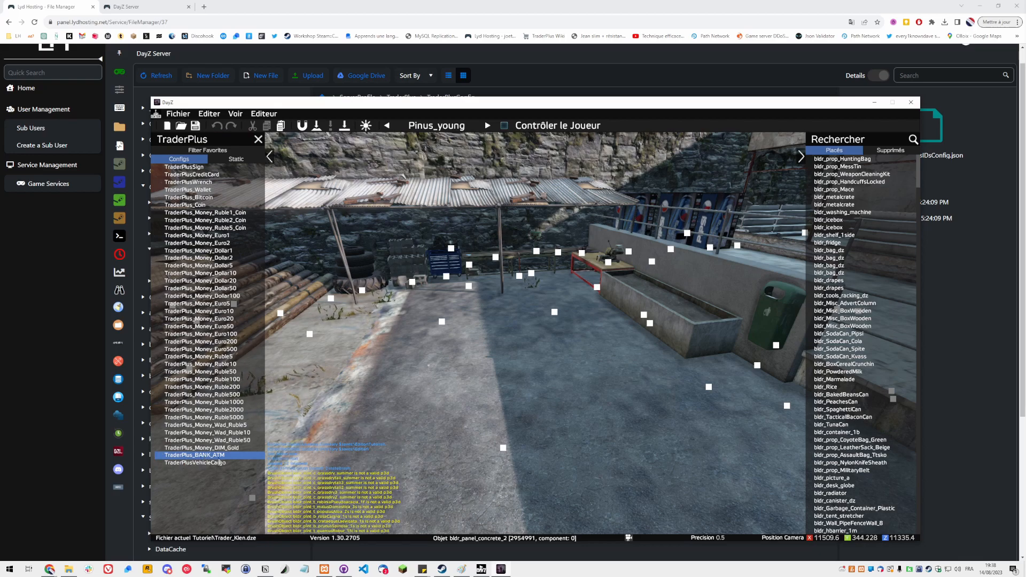
{"action": "left_click", "coordinate": [468, 472]}
{"action": "key", "text": "ctrl+s"}
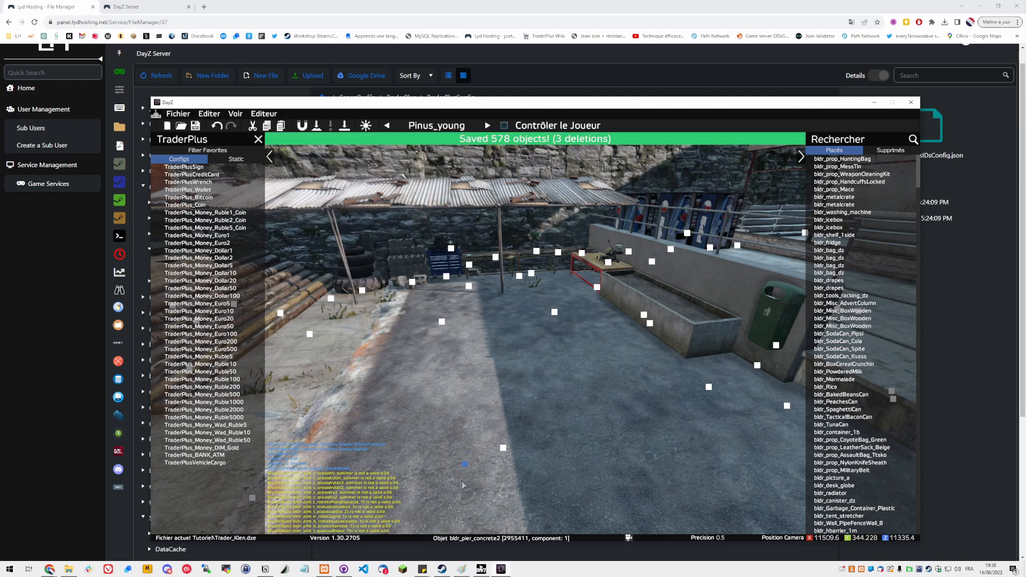
Raise the ATM and move it against the wall beside the stand
{"action": "key", "text": "Page_Up"}
{"action": "key", "text": "Page_Up"}
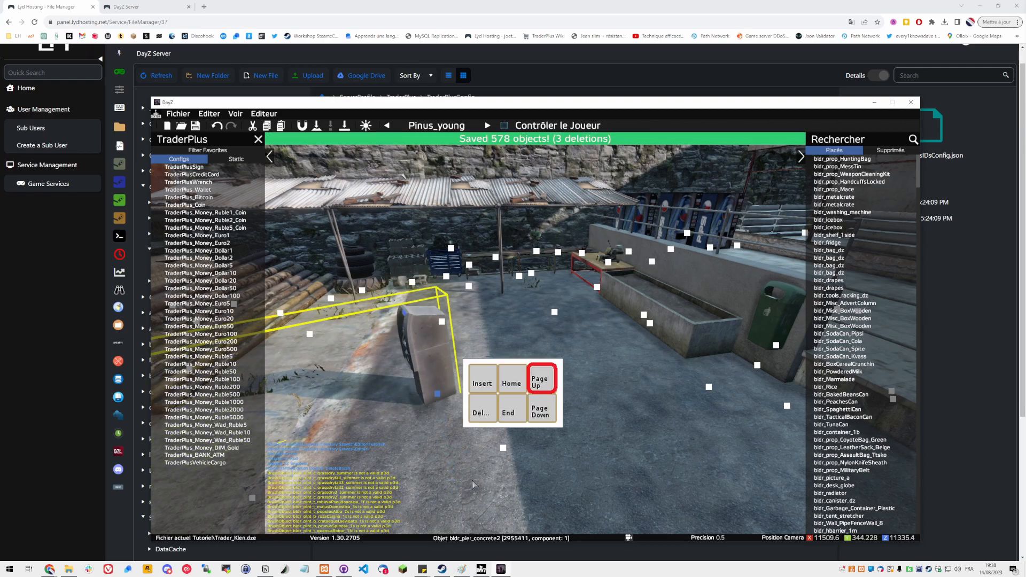
{"action": "key", "text": "a"}
{"action": "right_click_drag", "start_coordinate": [465, 489], "coordinate": [536, 482]}
{"action": "left_click", "coordinate": [492, 441]}
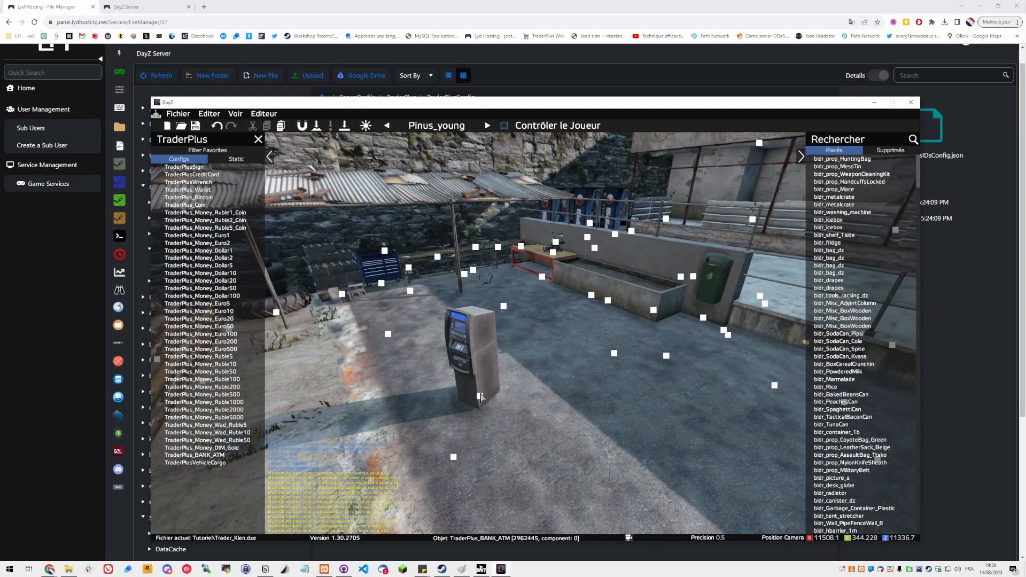
{"action": "left_click", "coordinate": [480, 395]}
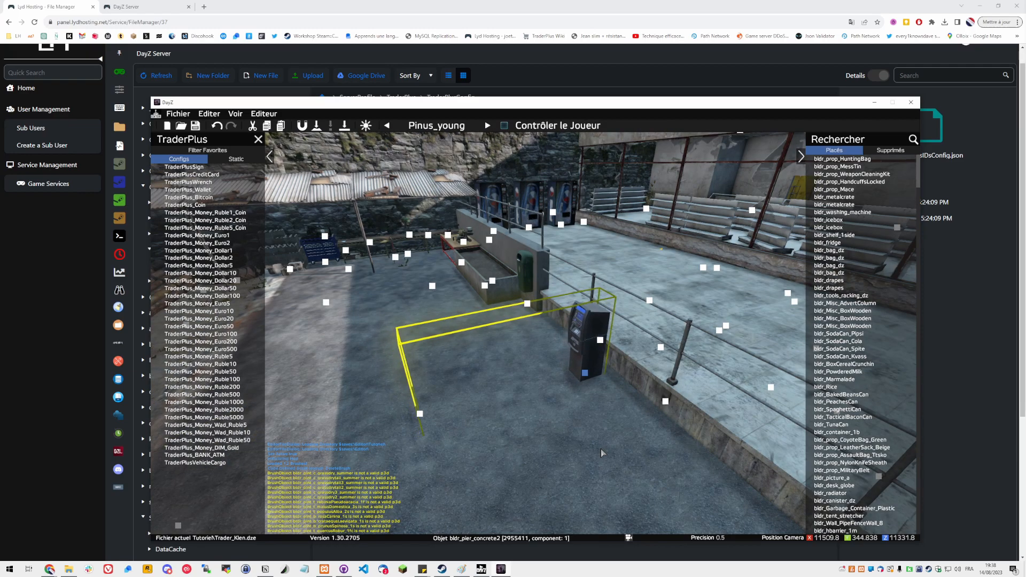
{"action": "left_click", "coordinate": [578, 386]}
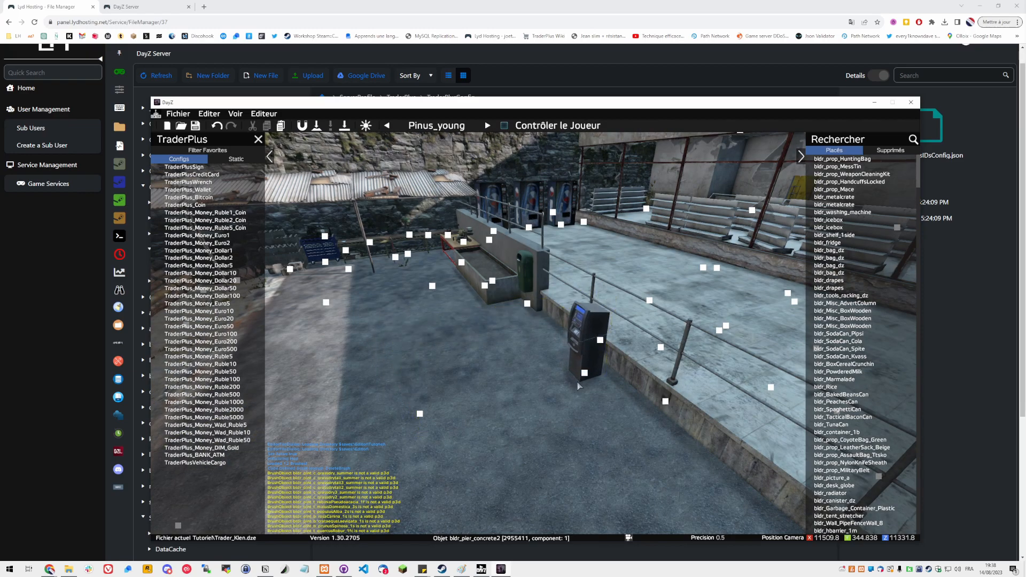
{"action": "left_click", "coordinate": [584, 375]}
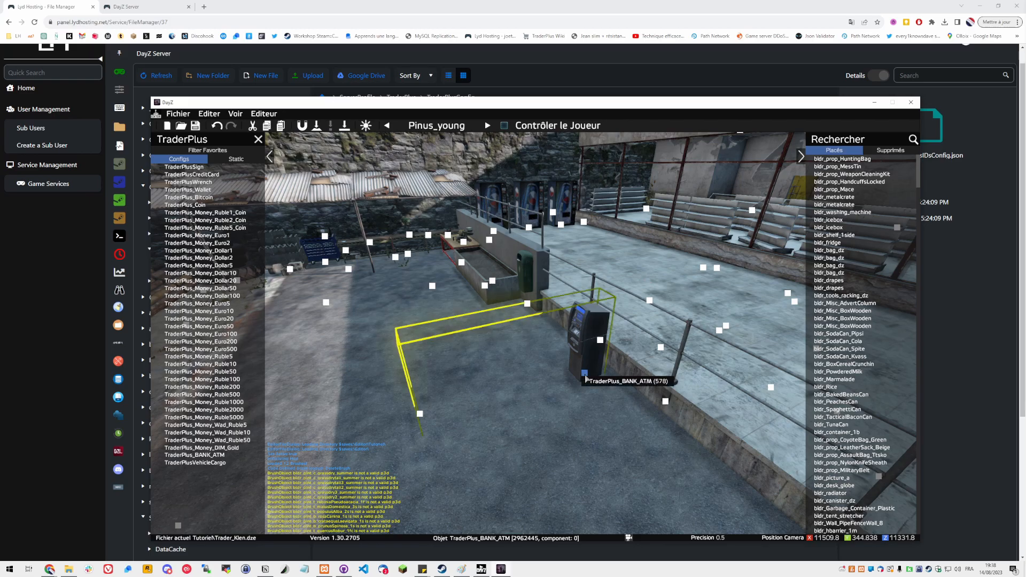
{"action": "left_click", "coordinate": [566, 426]}
{"action": "right_click_drag", "start_coordinate": [566, 427], "coordinate": [599, 384]}
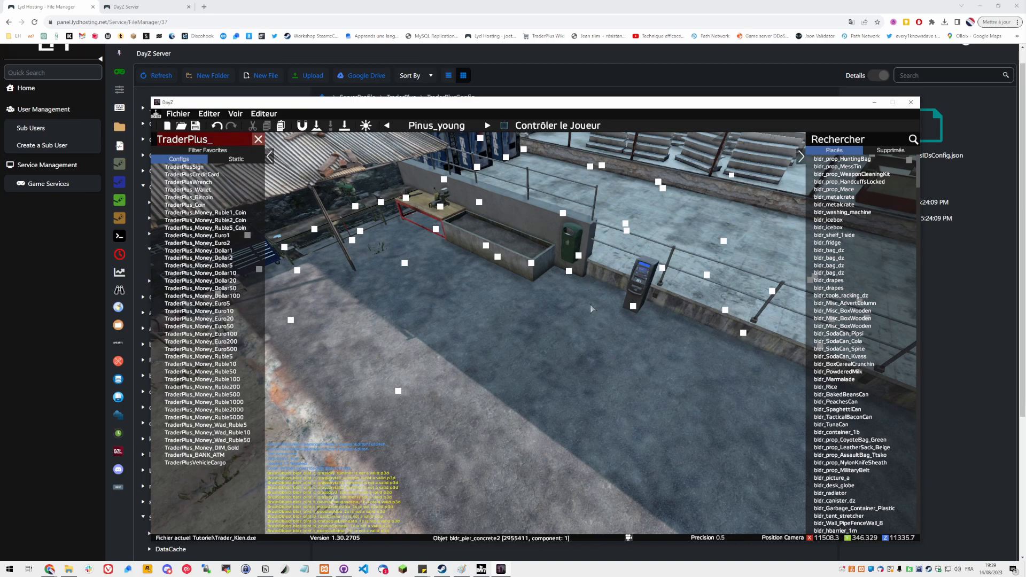
Open the ATM's properties, save the scene, close the properties and delete the ATM
{"action": "left_click", "coordinate": [634, 309]}
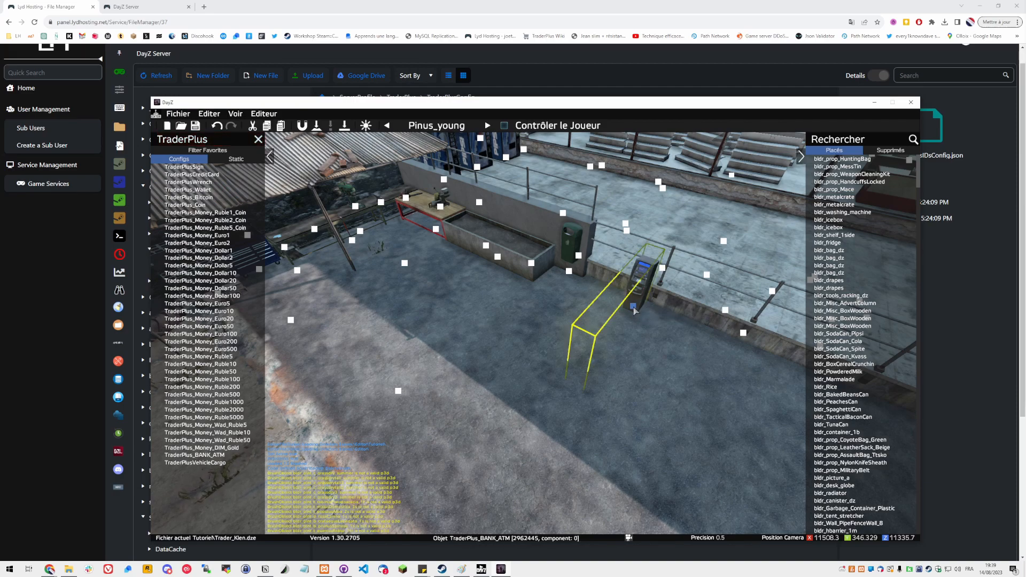
{"action": "double_click", "coordinate": [634, 310]}
{"action": "left_click_drag", "start_coordinate": [657, 280], "coordinate": [477, 267]}
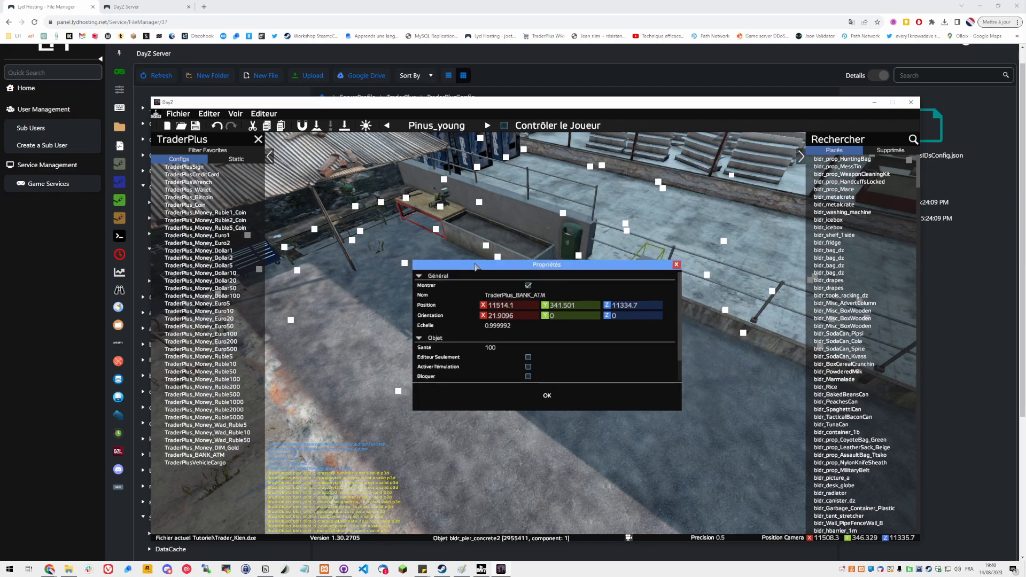
{"action": "key", "text": "ctrl+s"}
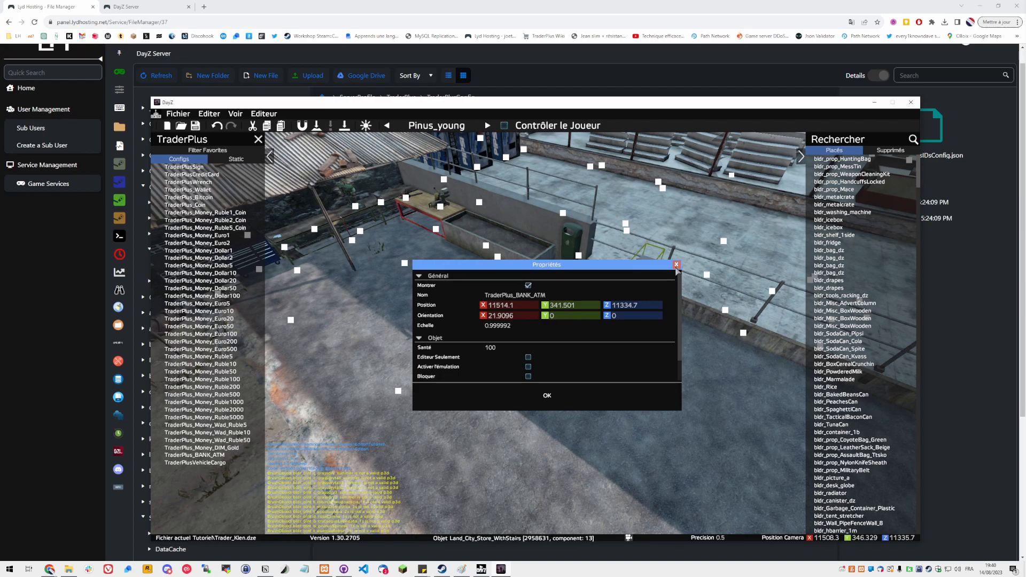
{"action": "left_click", "coordinate": [676, 264]}
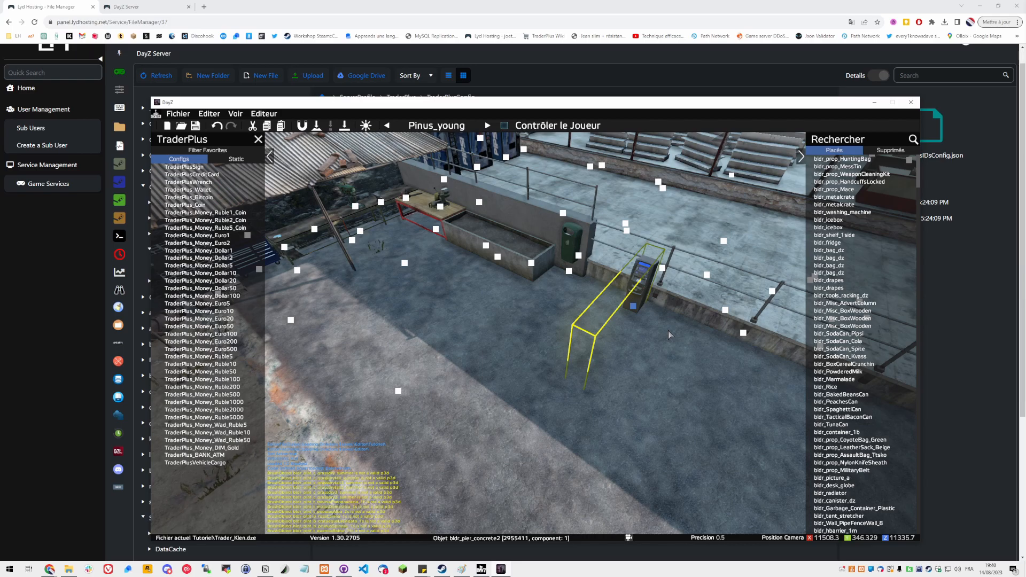
{"action": "key", "text": "Delete"}
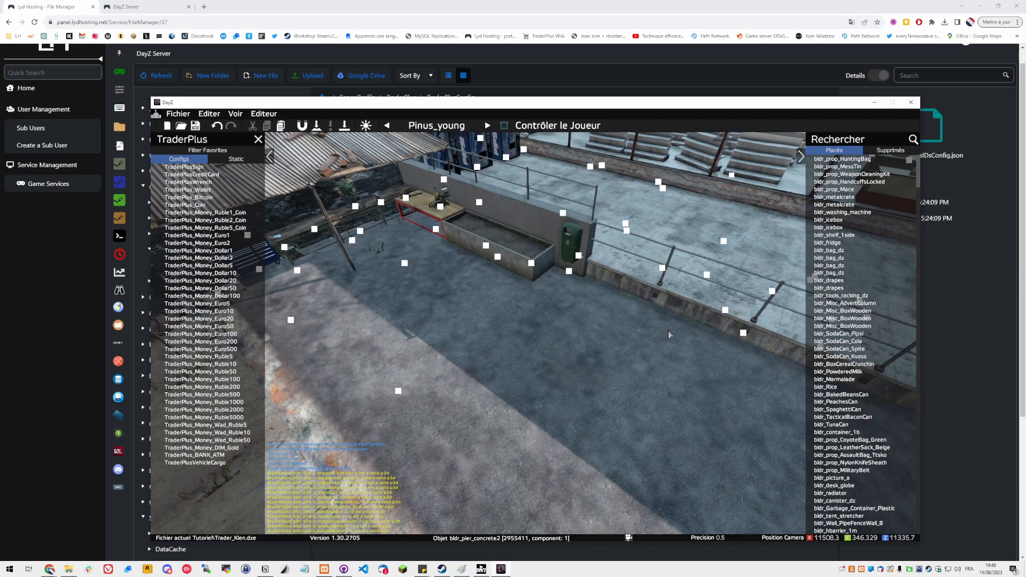
Move to the red table area and filter the object list by Survivor
{"action": "right_click_drag", "start_coordinate": [668, 331], "coordinate": [608, 333]}
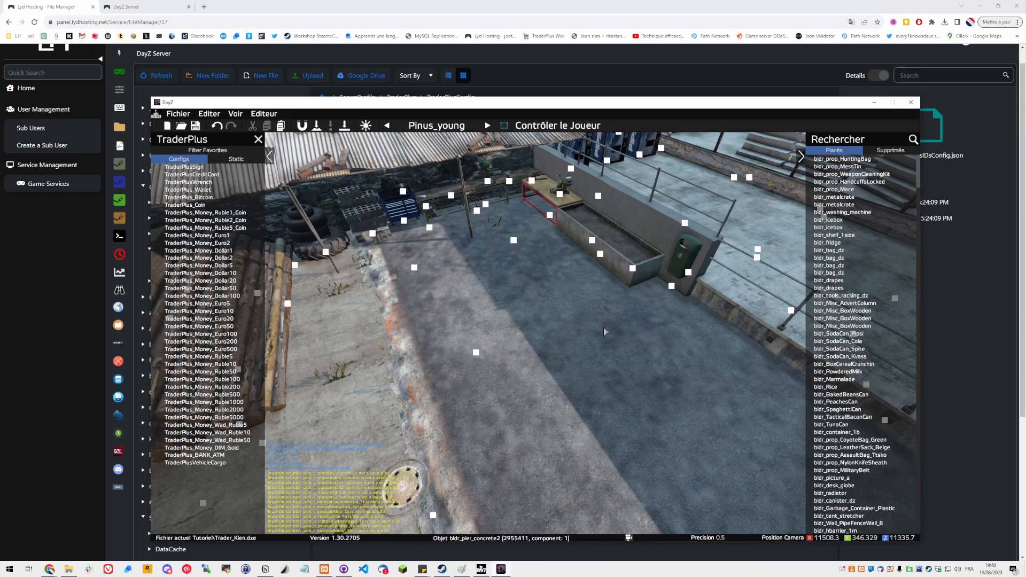
{"action": "key", "text": "w"}
{"action": "right_click_drag", "start_coordinate": [604, 328], "coordinate": [395, 245]}
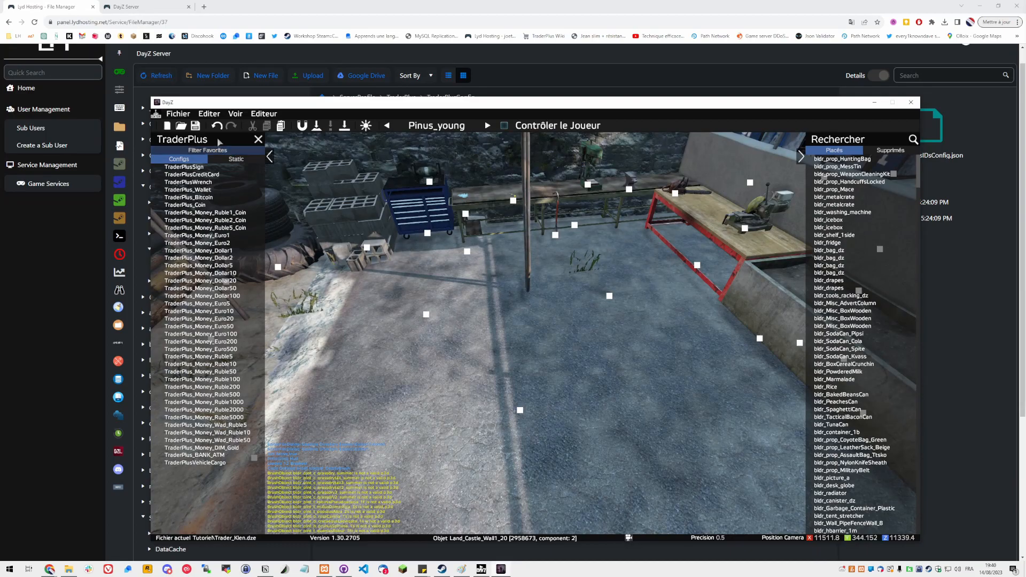
{"action": "left_click", "coordinate": [215, 138]}
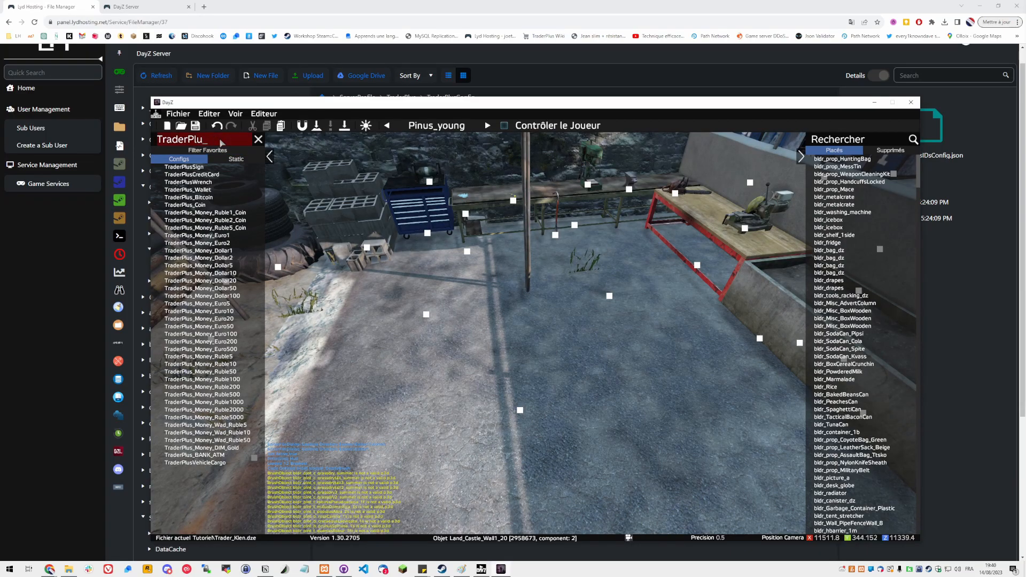
{"action": "key", "text": "BackSpace"}
{"action": "key", "text": "BackSpace"}
{"action": "key", "text": "BackSpace"}
{"action": "key", "text": "BackSpace"}
{"action": "key", "text": "BackSpace"}
{"action": "key", "text": "BackSpace"}
{"action": "key", "text": "BackSpace"}
{"action": "key", "text": "BackSpace"}
{"action": "key", "text": "BackSpace"}
{"action": "key", "text": "BackSpace"}
{"action": "type", "text": "Survivor"}
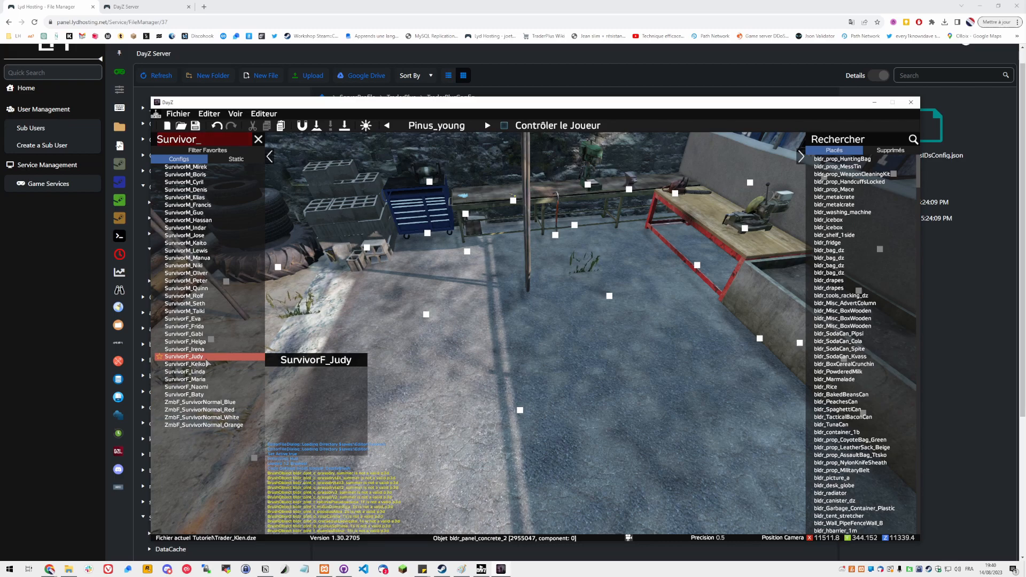
Place a SurvivorF_Judy character, move it beside the red table and save the scene
{"action": "left_click", "coordinate": [207, 360]}
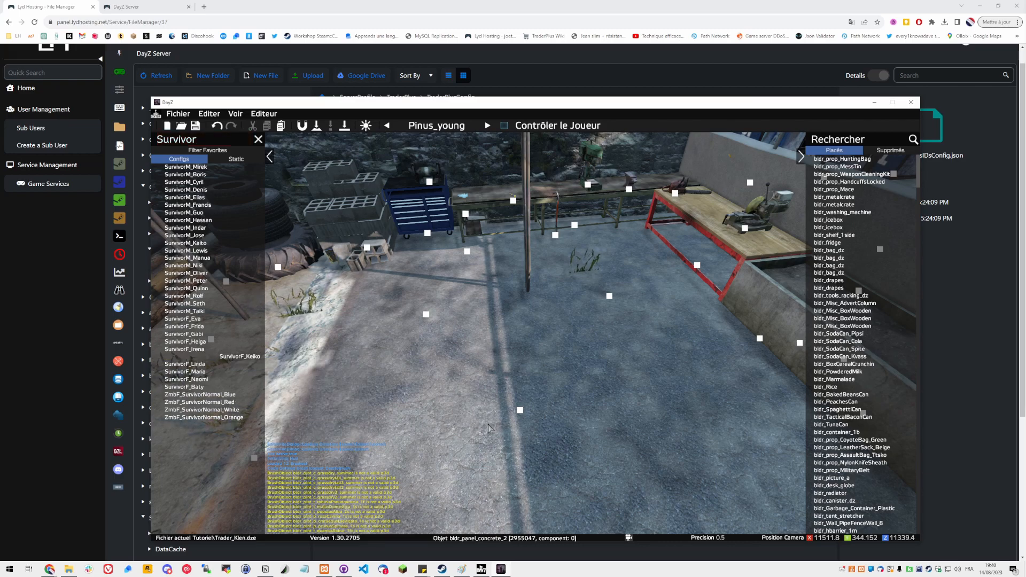
{"action": "left_click", "coordinate": [487, 415]}
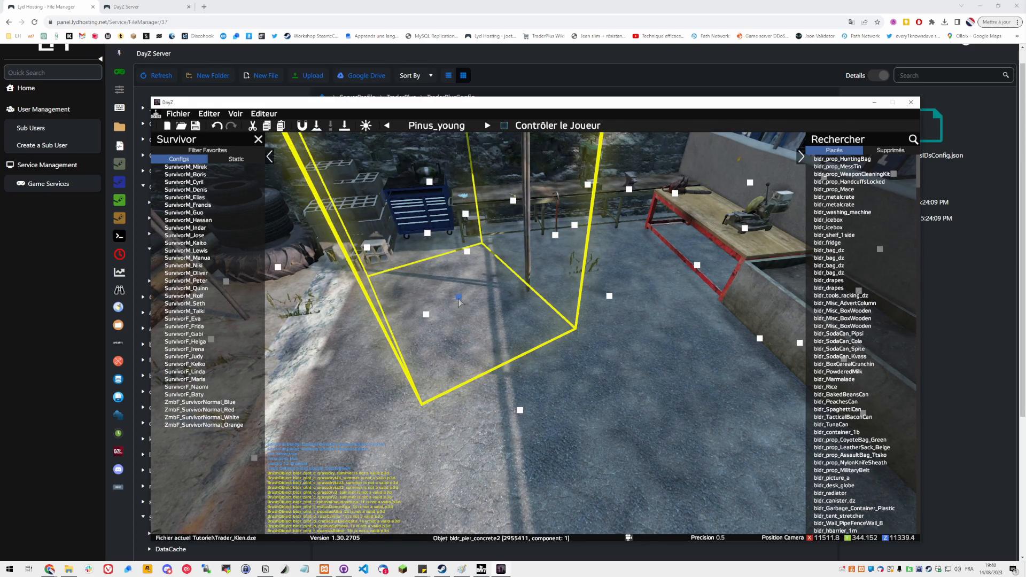
{"action": "double_click", "coordinate": [459, 299]}
{"action": "left_click", "coordinate": [679, 263]}
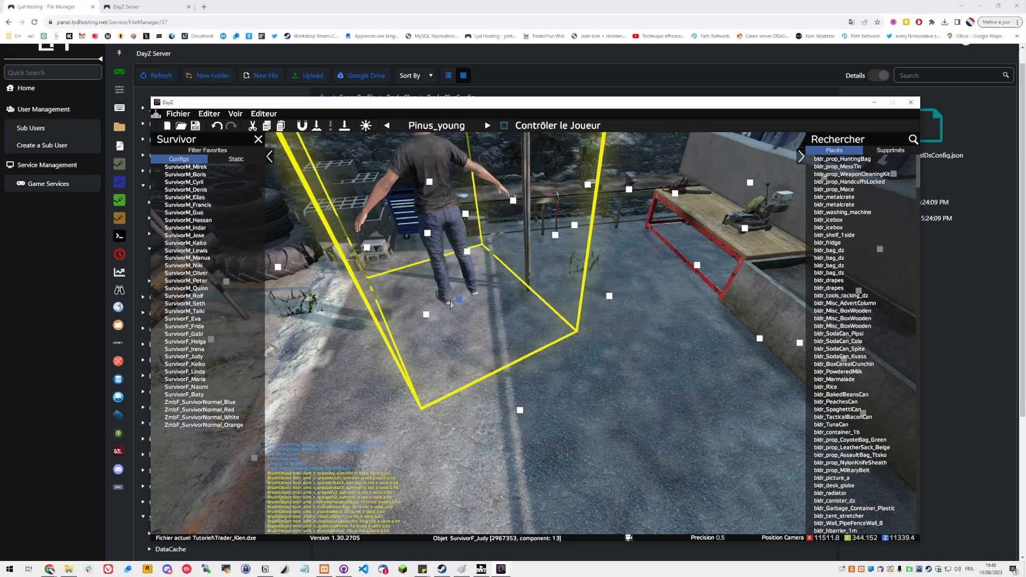
{"action": "mouse_move", "coordinate": [459, 300]}
{"action": "left_mouse_down"}
{"action": "mouse_move", "coordinate": [495, 276]}
{"action": "mouse_move", "coordinate": [599, 351]}
{"action": "mouse_move", "coordinate": [612, 341]}
{"action": "left_mouse_up"}
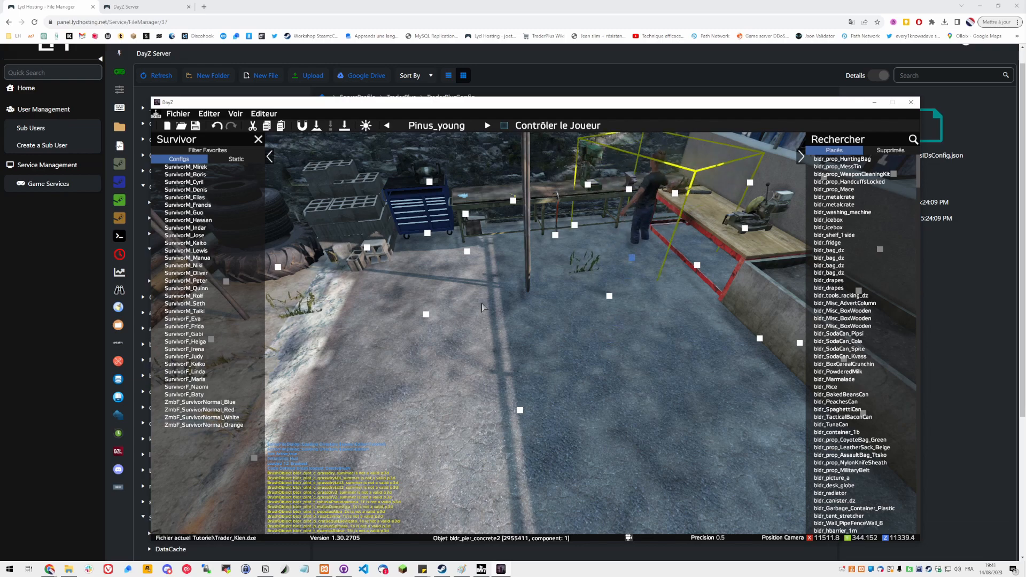
{"action": "key", "text": "ctrl+s"}
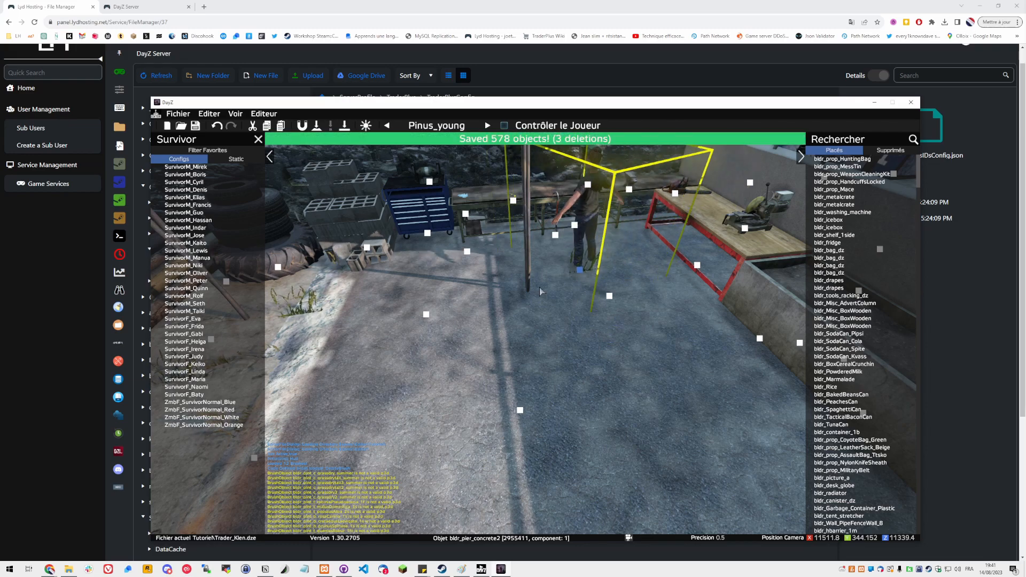
Nudge the SurvivorF_Judy character, set its X orientation to -160, capture a screenshot of its properties and close them
{"action": "left_click_drag", "start_coordinate": [581, 270], "coordinate": [588, 247]}
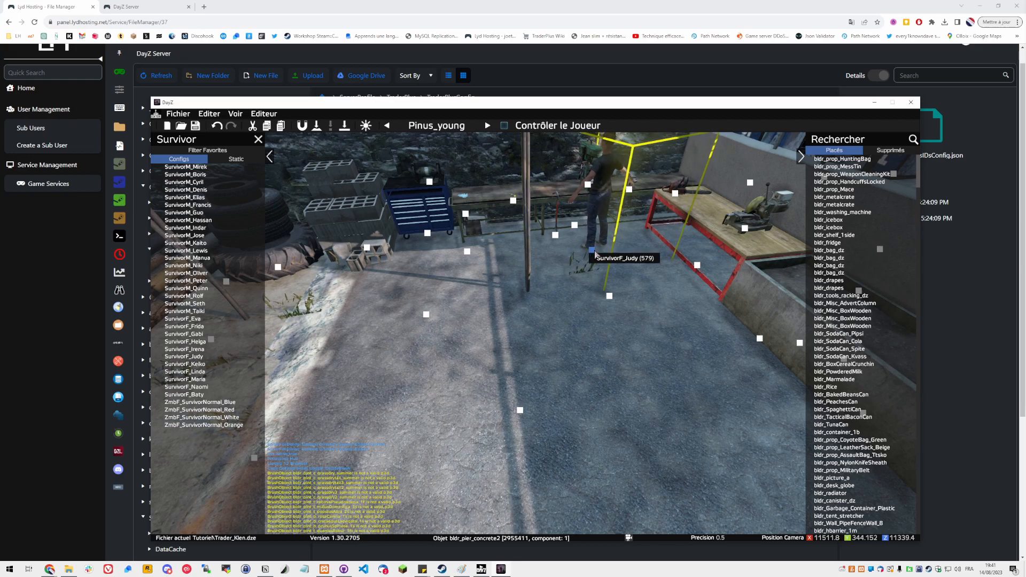
{"action": "double_click", "coordinate": [595, 254]}
{"action": "left_click", "coordinate": [522, 313]}
{"action": "type", "text": "-115"}
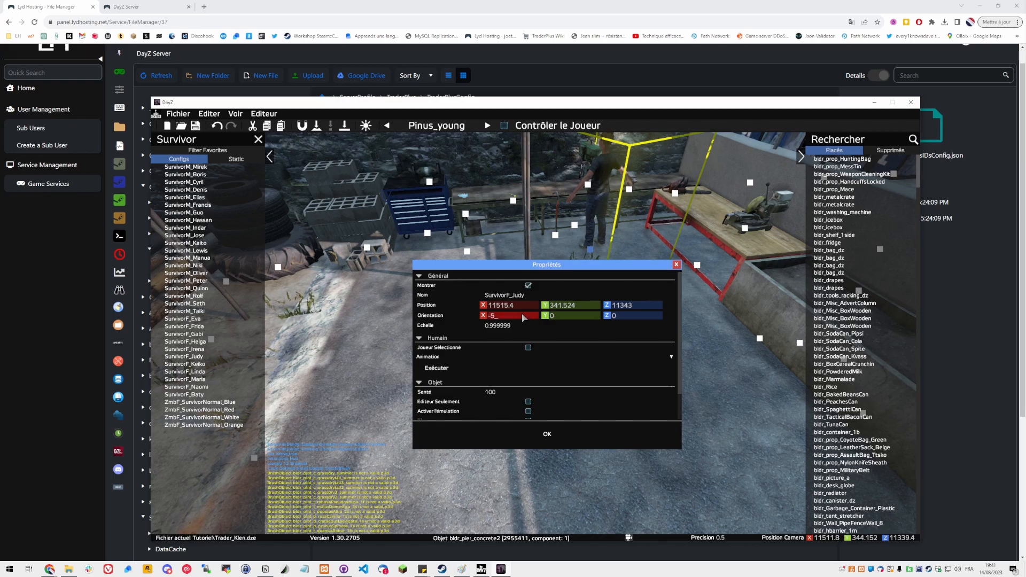
{"action": "key", "text": "BackSpace"}
{"action": "key", "text": "BackSpace"}
{"action": "type", "text": "50"}
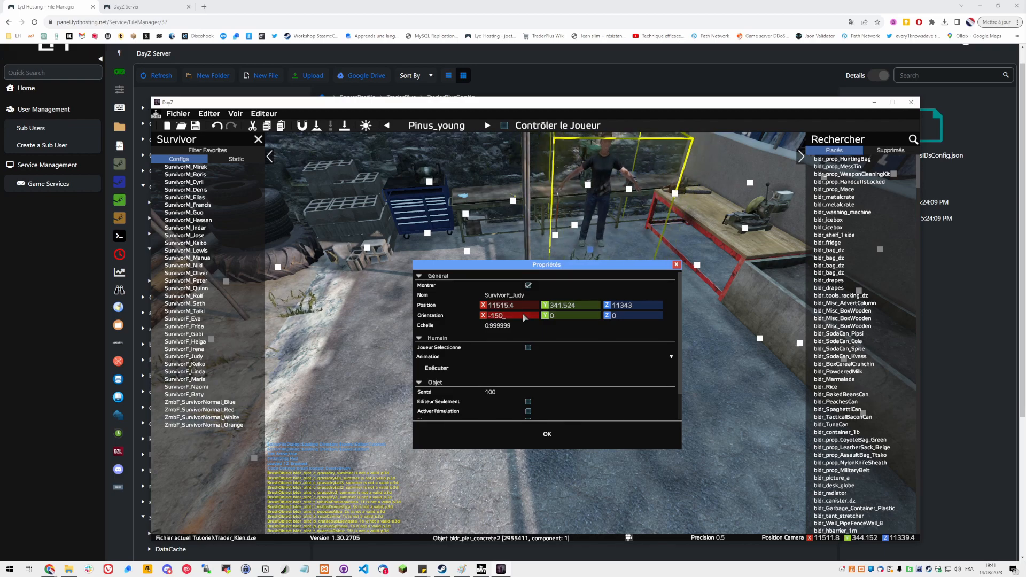
{"action": "key", "text": "BackSpace"}
{"action": "key", "text": "BackSpace"}
{"action": "type", "text": "60"}
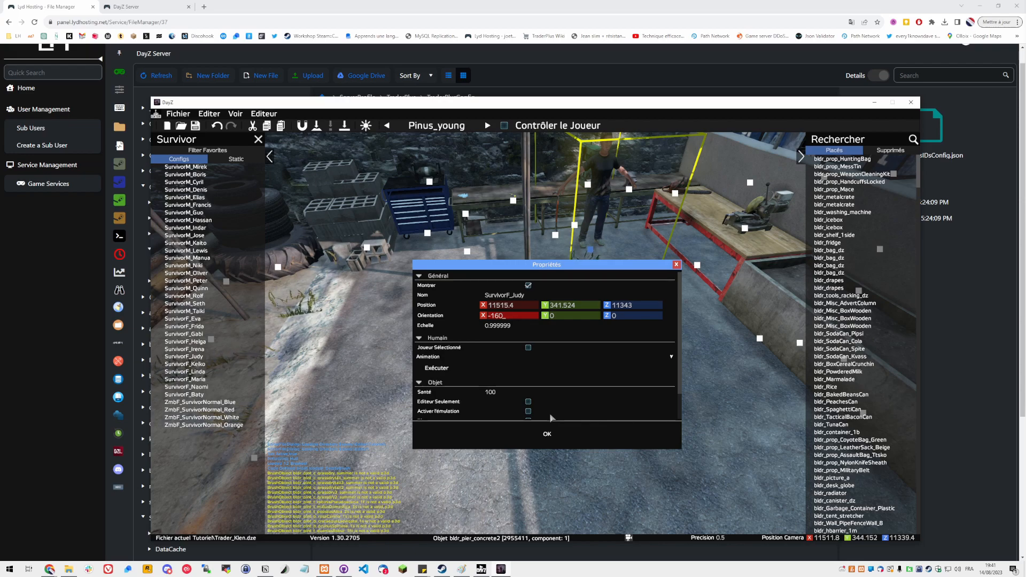
{"action": "key", "text": "F12"}
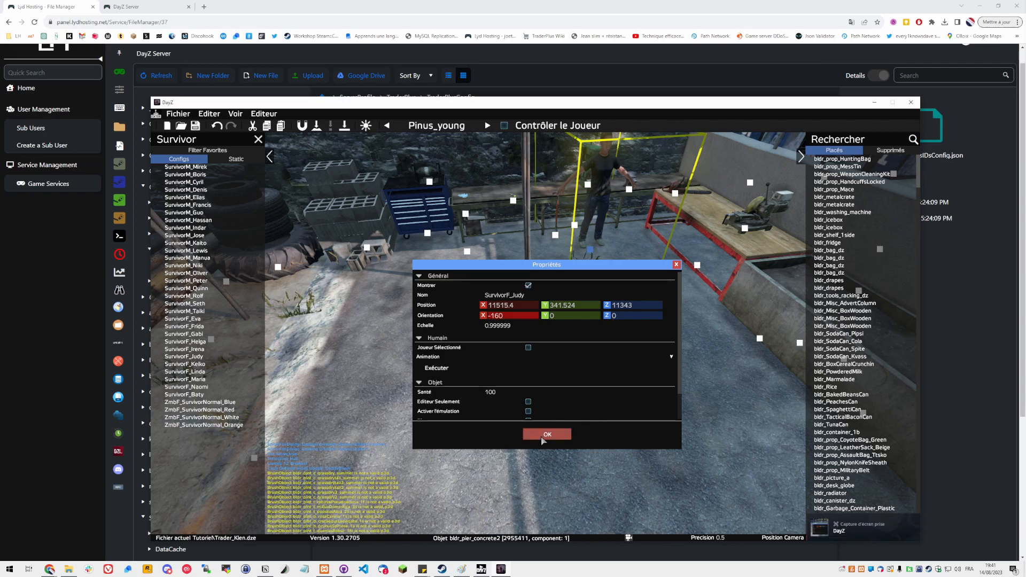
{"action": "left_click", "coordinate": [547, 435]}
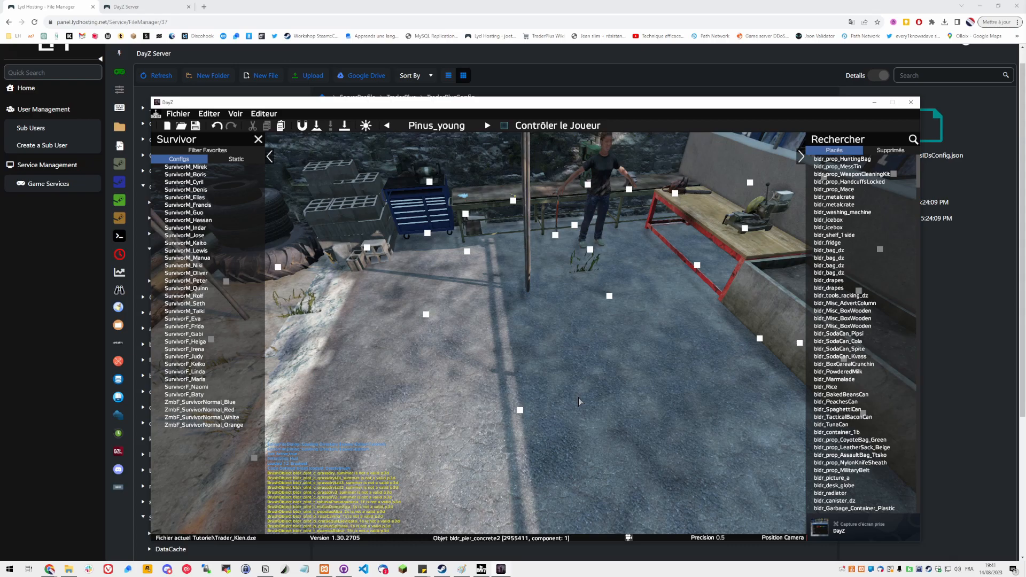
Delete the SurvivorF_Judy character and save the scene
{"action": "left_click", "coordinate": [596, 253]}
{"action": "key", "text": "Delete"}
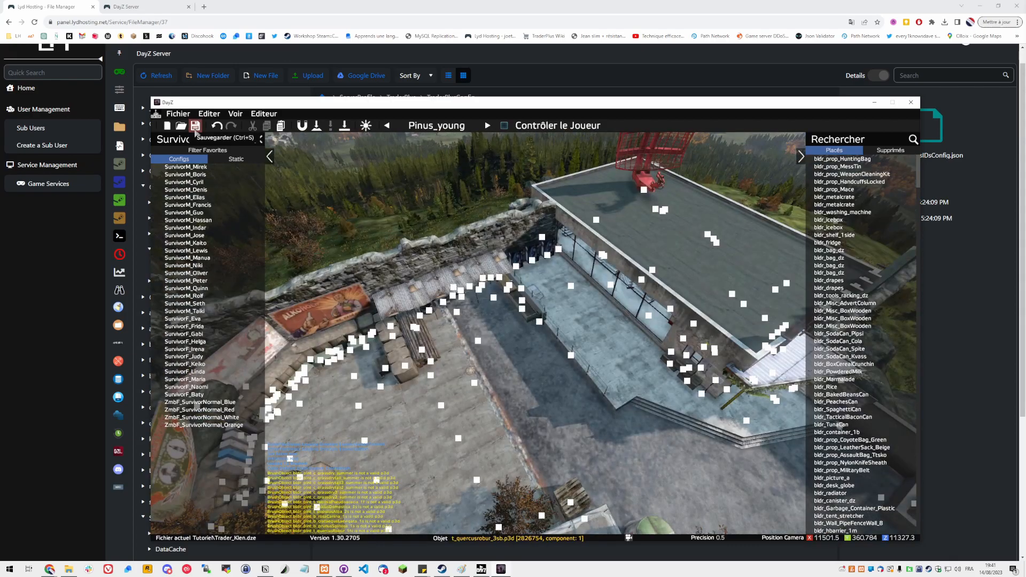
{"action": "left_click", "coordinate": [195, 125]}
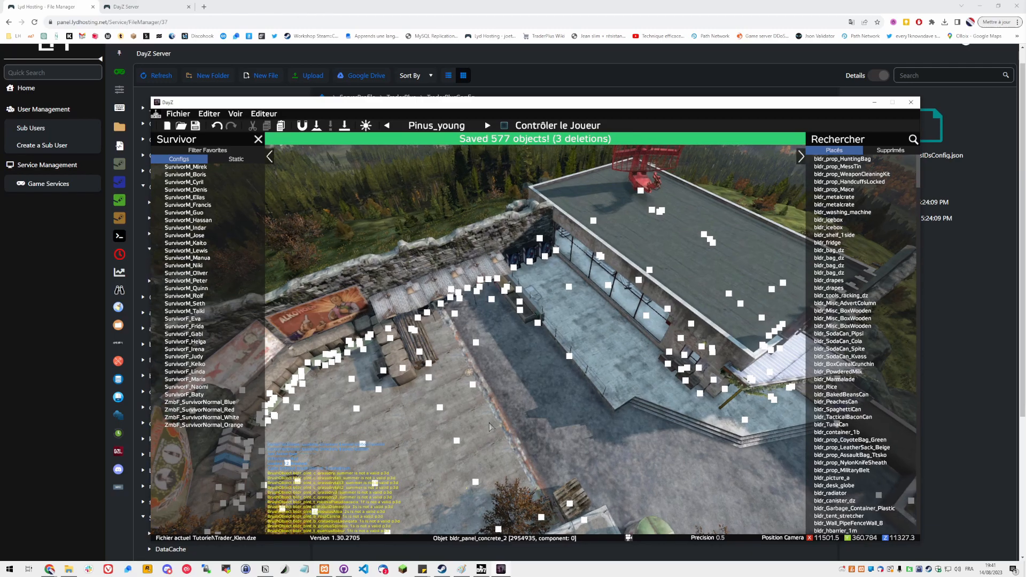
Close the DayZ Editor window
{"action": "key", "text": "w"}
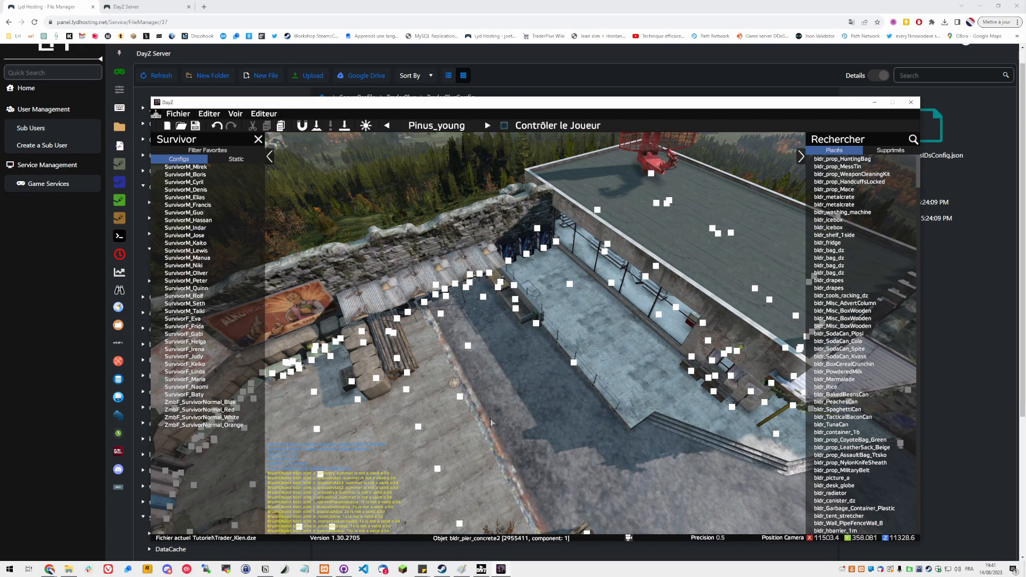
{"action": "key", "text": "w"}
{"action": "key", "text": "a"}
{"action": "left_click_drag", "start_coordinate": [300, 102], "coordinate": [301, 97]}
{"action": "right_click", "coordinate": [301, 98]}
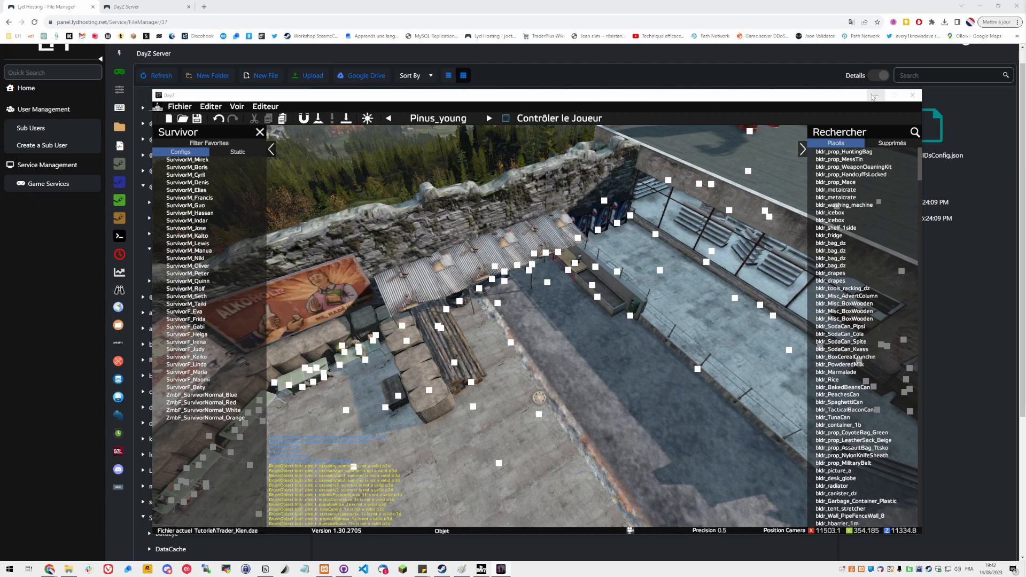
{"action": "left_click", "coordinate": [913, 95]}
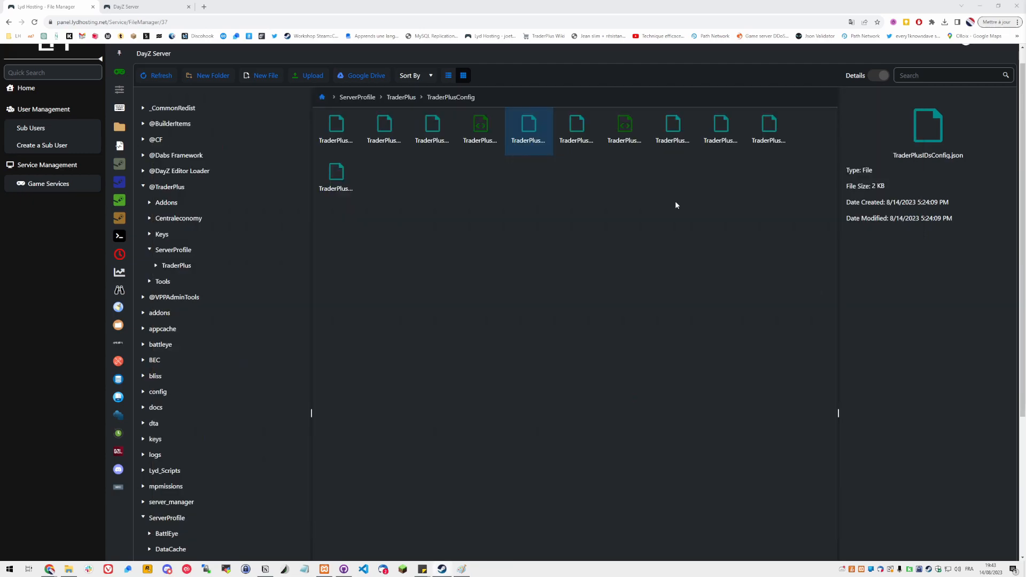
Open the Steam screenshot manager to look for the captured screenshot, then close Steam
{"action": "mouse_move", "coordinate": [443, 571]}
{"action": "left_click", "coordinate": [440, 543]}
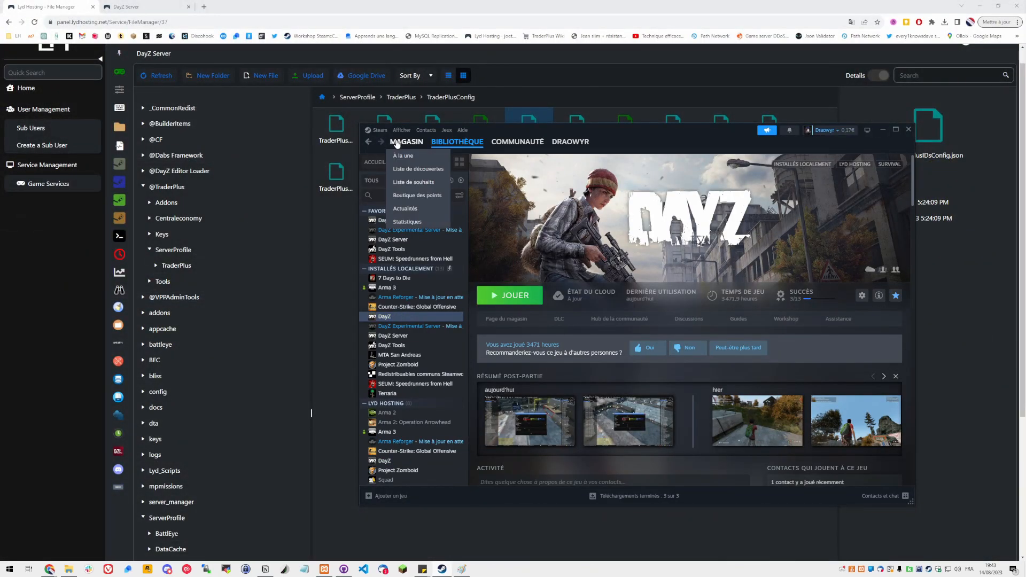
{"action": "left_click", "coordinate": [401, 131]}
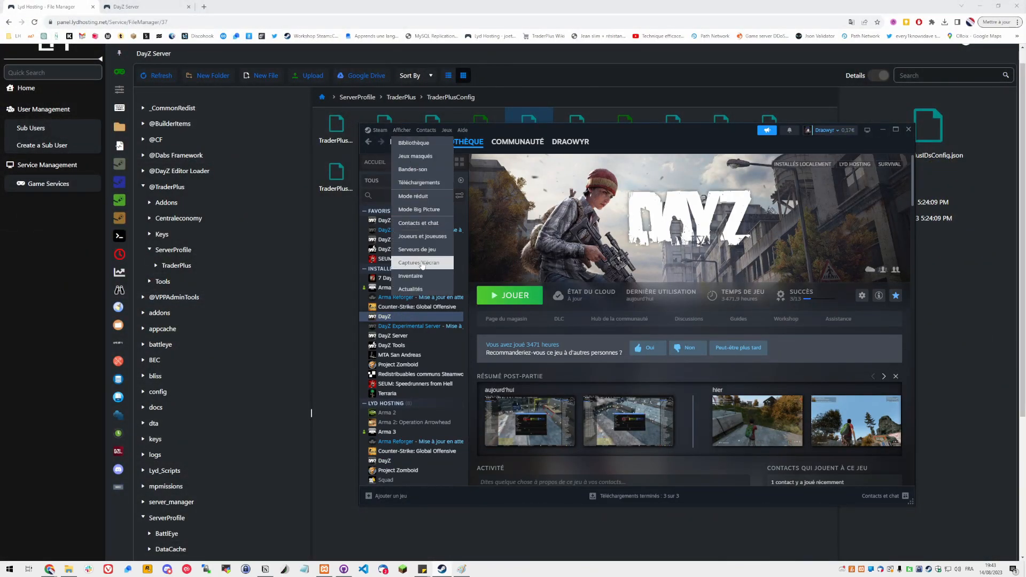
{"action": "left_click", "coordinate": [422, 263]}
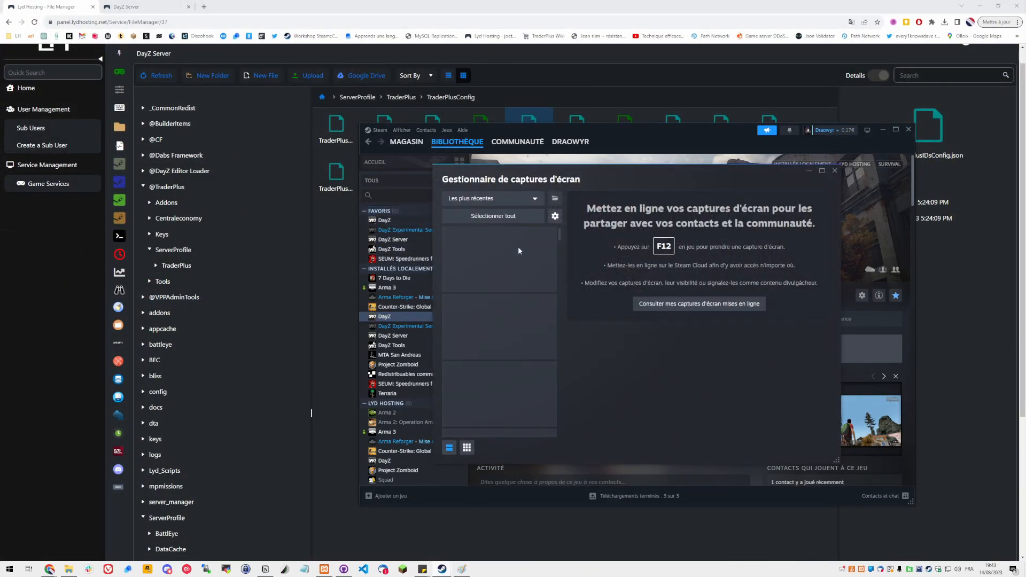
{"action": "left_click_drag", "start_coordinate": [582, 172], "coordinate": [1025, 173]}
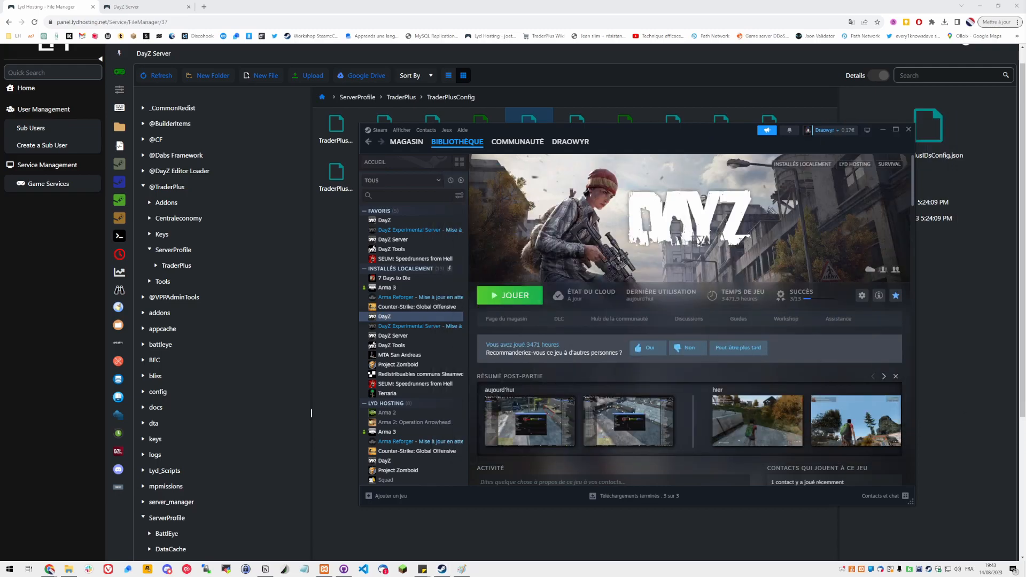
{"action": "left_click", "coordinate": [883, 130]}
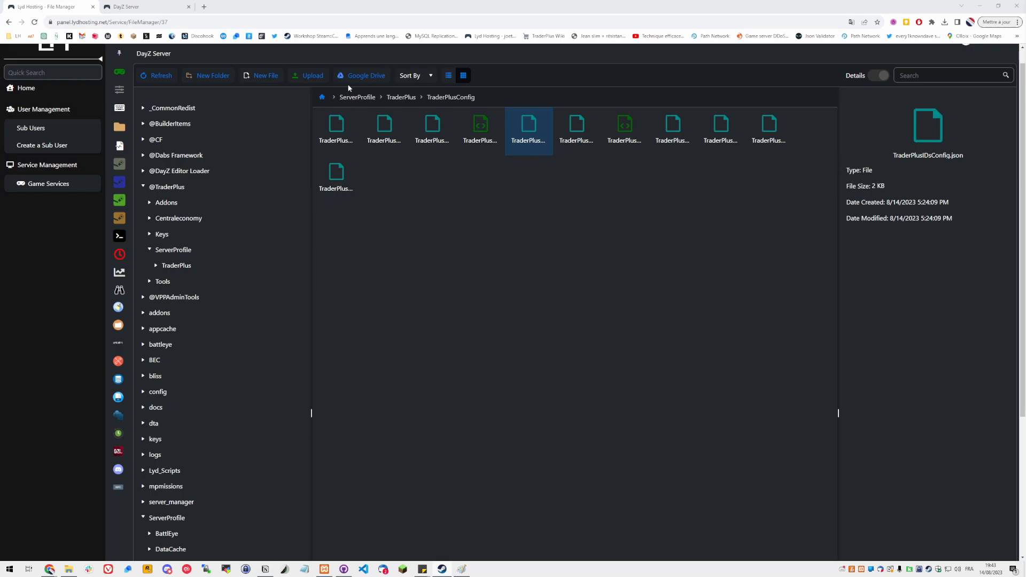
Open the mpmissions/dayzOffline.chernarusplus/EditorFiles folder in the server file manager
{"action": "left_click", "coordinate": [322, 97]}
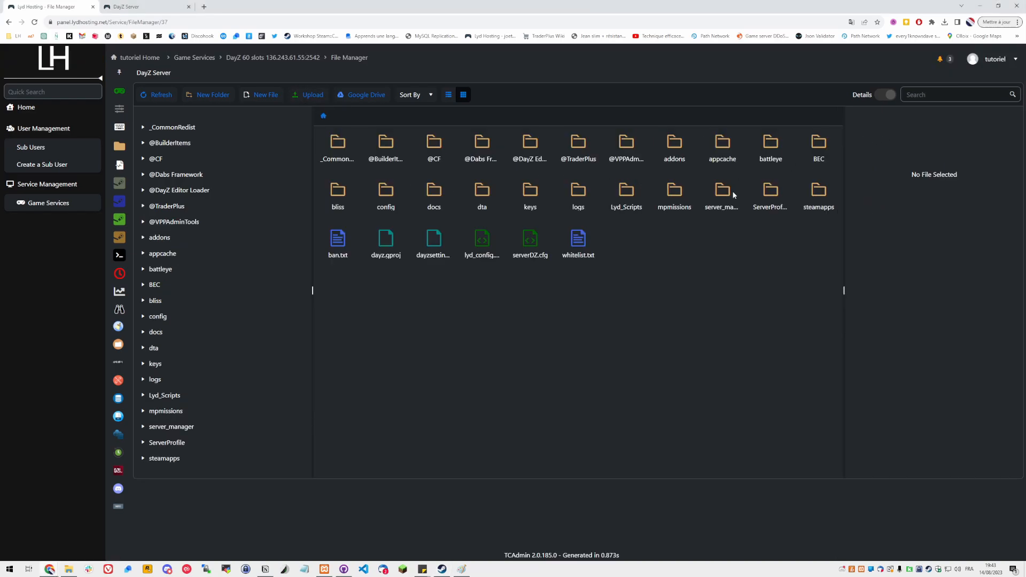
{"action": "double_click", "coordinate": [674, 197]}
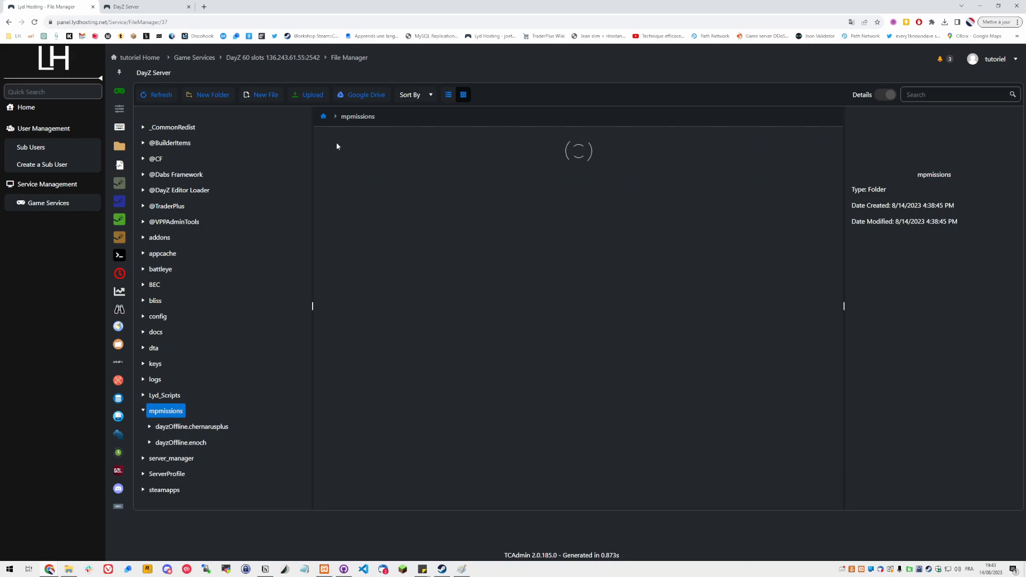
{"action": "left_click", "coordinate": [338, 146]}
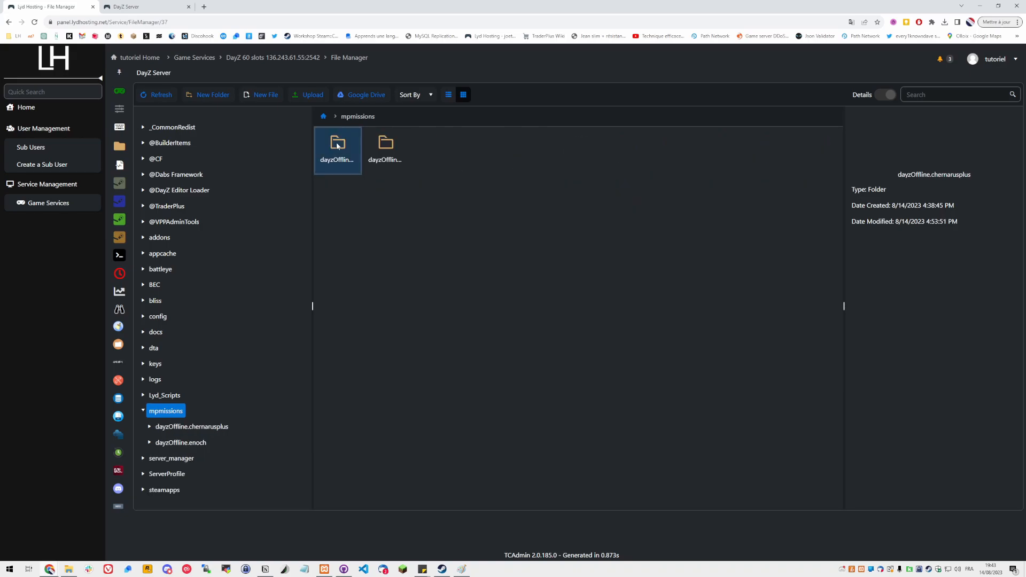
{"action": "double_click", "coordinate": [338, 146]}
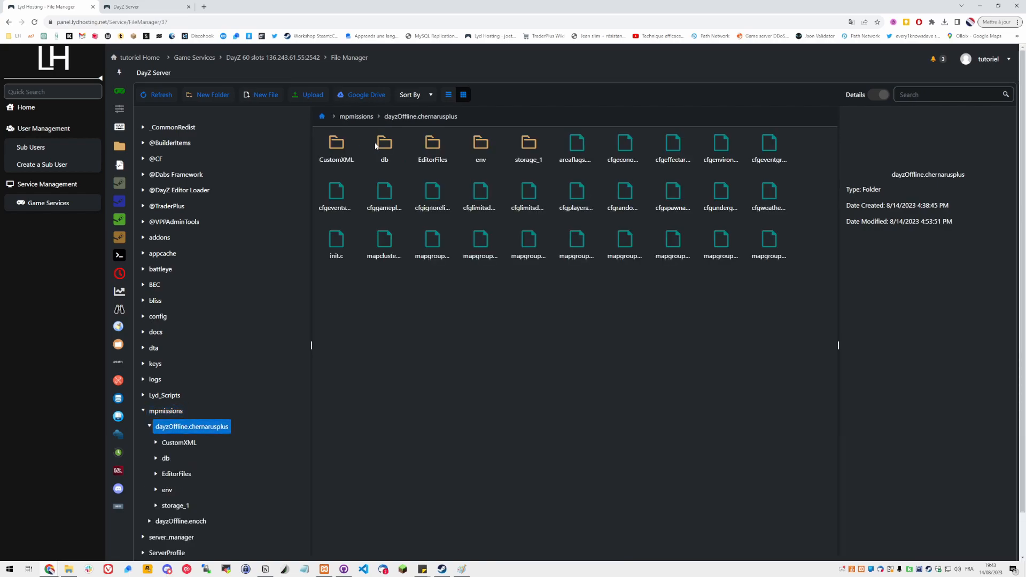
{"action": "left_click", "coordinate": [443, 146]}
{"action": "double_click", "coordinate": [443, 146]}
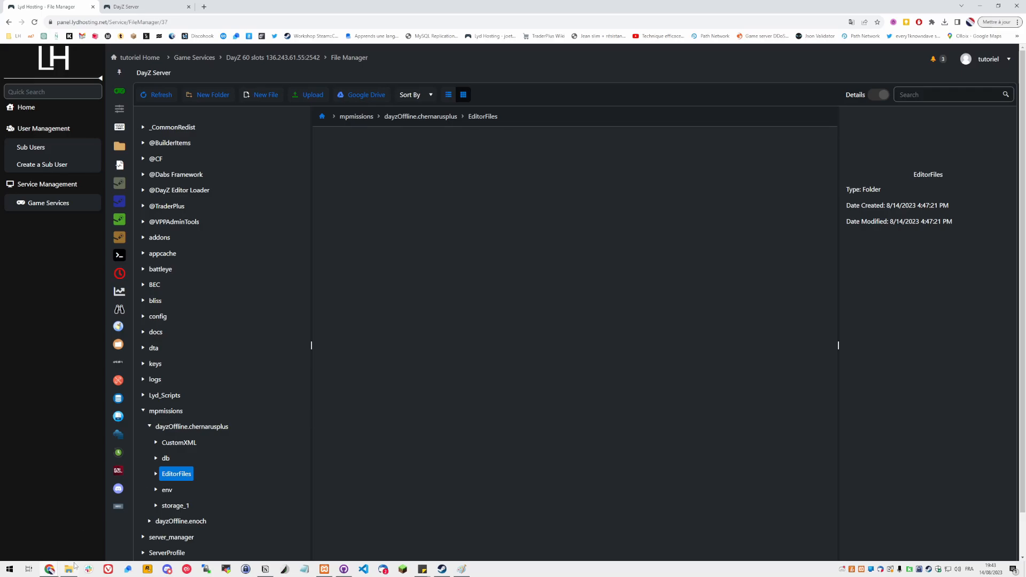
Upload Trader_Klen.dze from the local Documents/DayZ/Editor/Tutoriel folder into EditorFiles
{"action": "mouse_move", "coordinate": [73, 568]}
{"action": "left_click", "coordinate": [69, 530]}
{"action": "left_click_drag", "start_coordinate": [506, 281], "coordinate": [451, 196]}
{"action": "left_click_drag", "start_coordinate": [397, 107], "coordinate": [622, 197]}
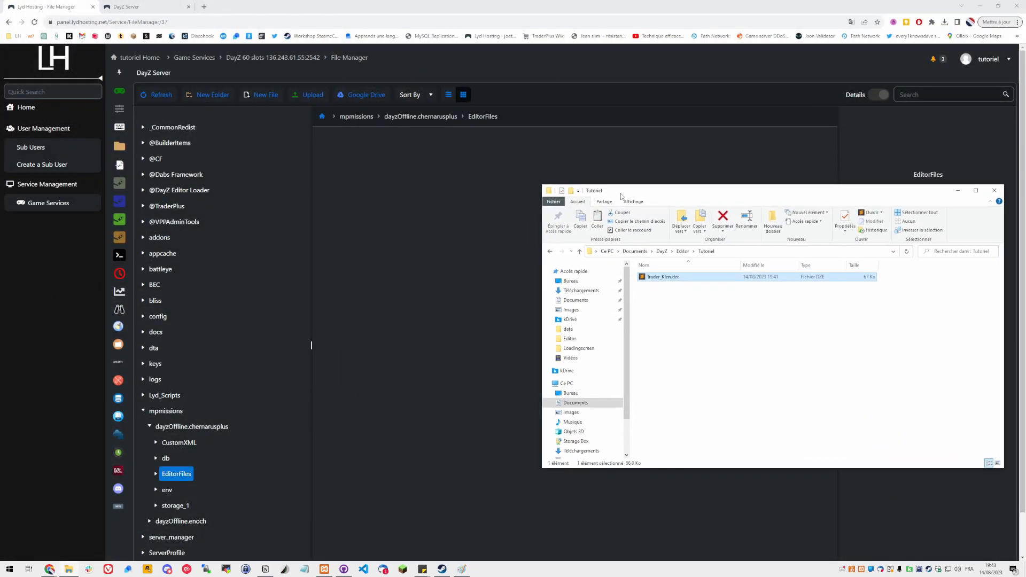
{"action": "left_click_drag", "start_coordinate": [665, 277], "coordinate": [497, 258]}
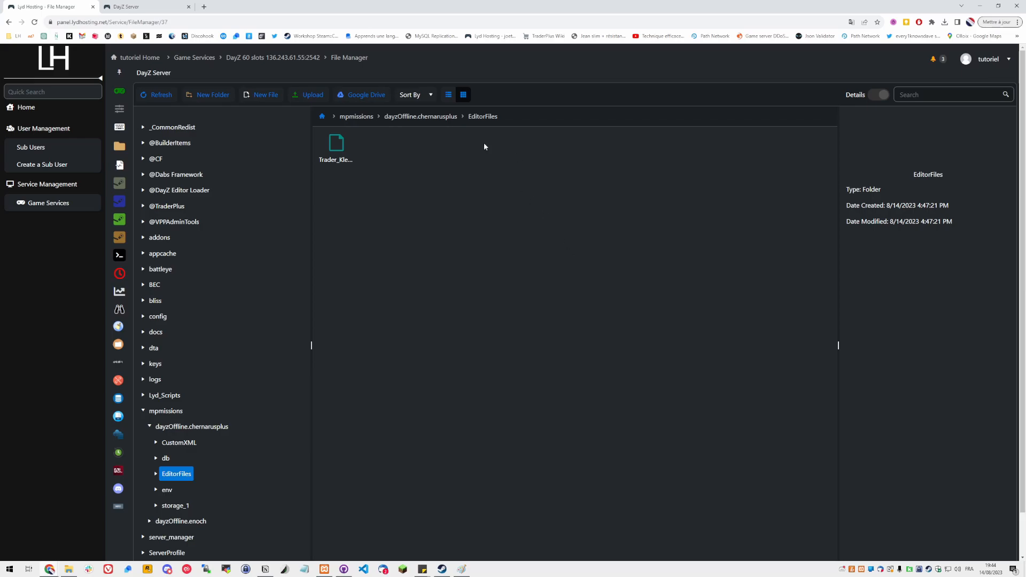
Open ServerProfile/TraderPlus/TraderPlusConfig/TraderPlusGeneralConfig.json in the file editor
{"action": "left_click", "coordinate": [322, 116]}
{"action": "left_click", "coordinate": [771, 196]}
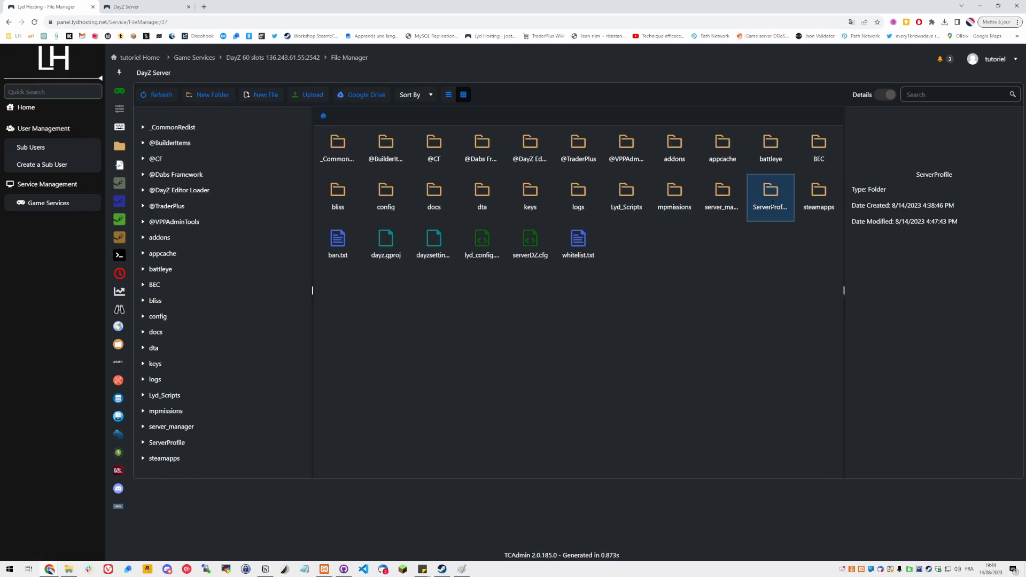
{"action": "double_click", "coordinate": [770, 195]}
{"action": "double_click", "coordinate": [477, 145]}
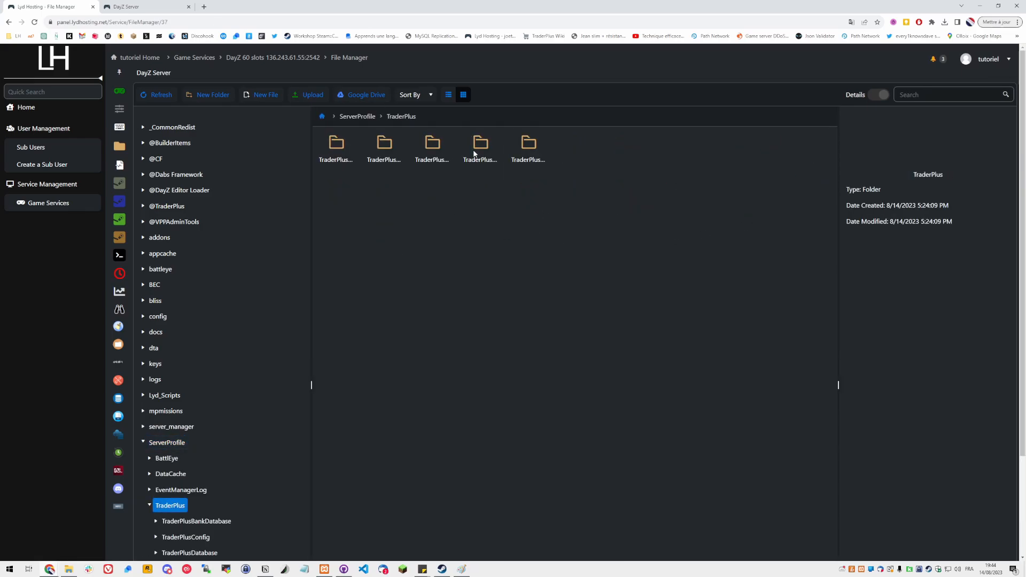
{"action": "left_click", "coordinate": [391, 149]}
{"action": "double_click", "coordinate": [391, 149]}
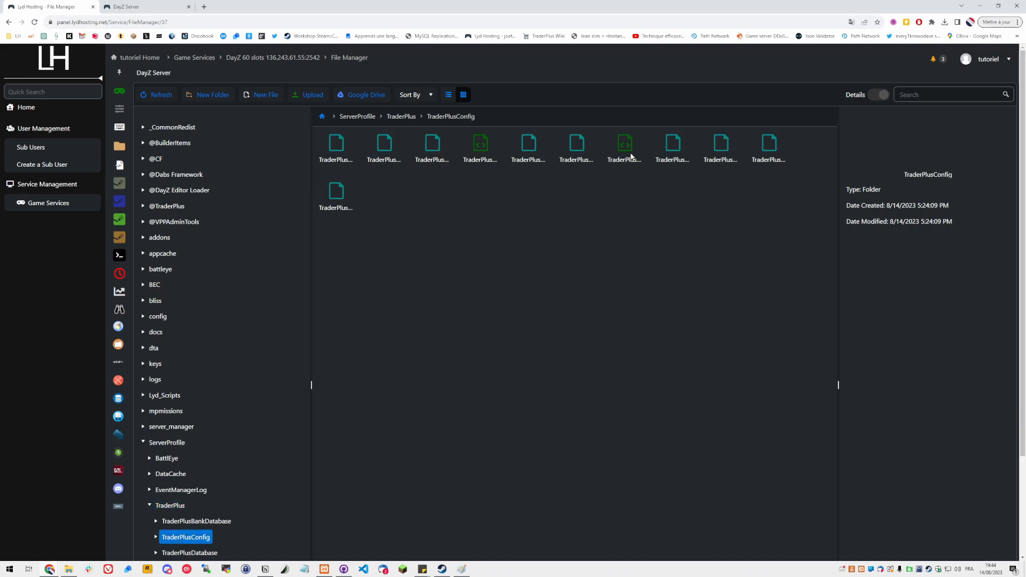
{"action": "left_click", "coordinate": [515, 143]}
{"action": "left_click", "coordinate": [428, 145]}
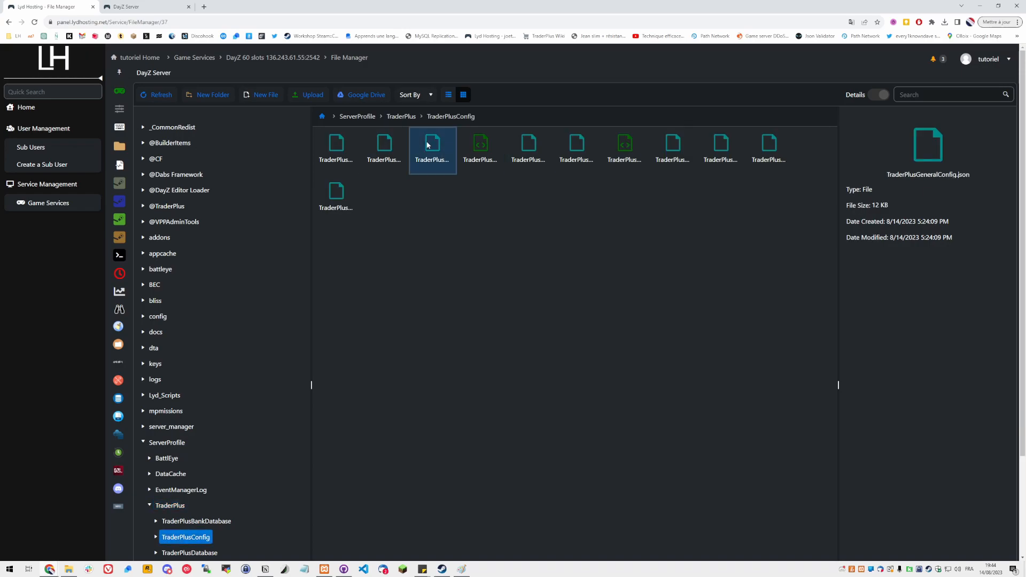
{"action": "double_click", "coordinate": [428, 144]}
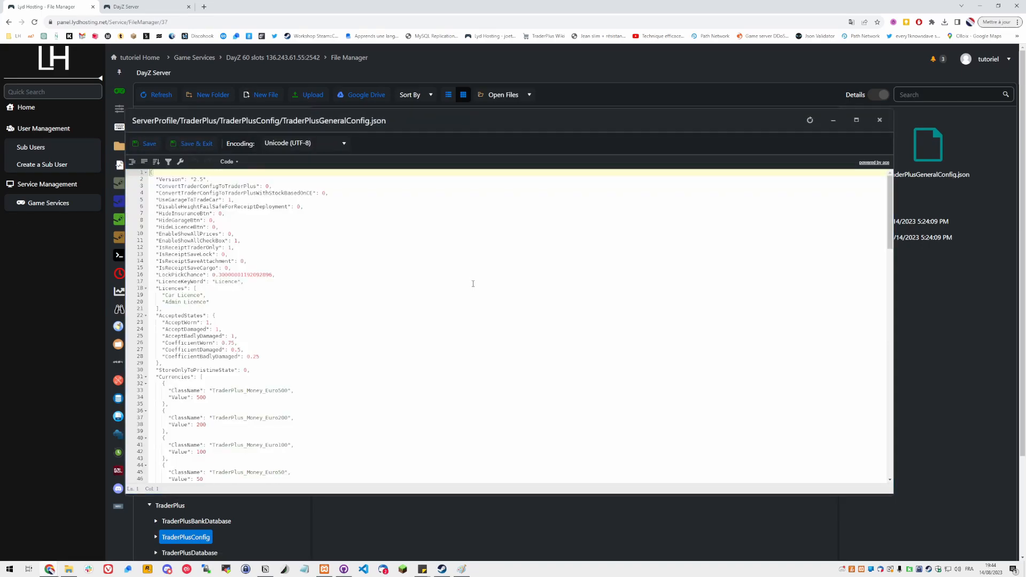
Compare the second entry of the Traders list with the zoomed screenshot of Judy's properties
{"action": "scroll", "coordinate": [466, 285], "scroll_direction": "up", "scroll_amount": 1}
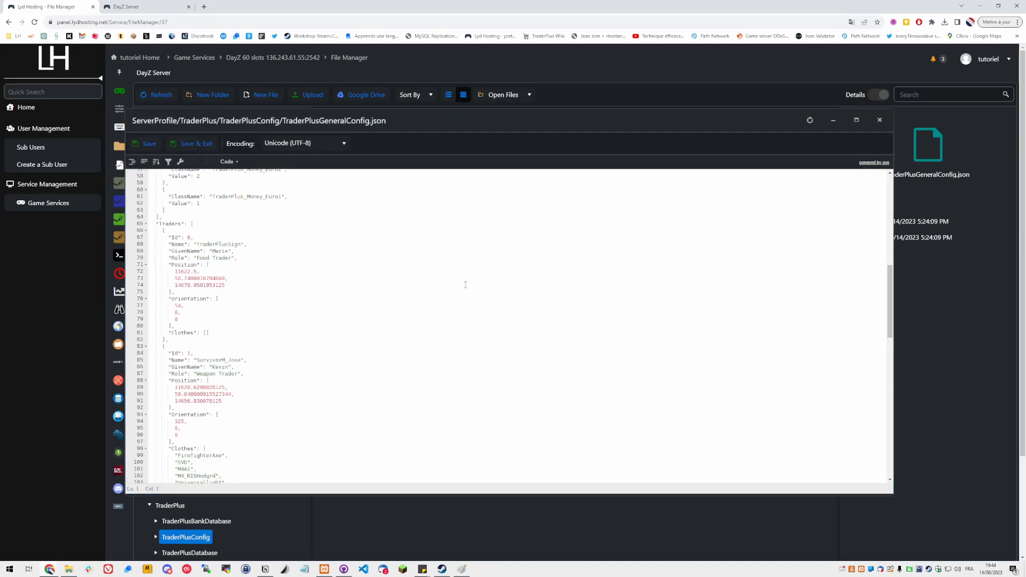
{"action": "scroll", "coordinate": [465, 284], "scroll_direction": "down", "scroll_amount": 2}
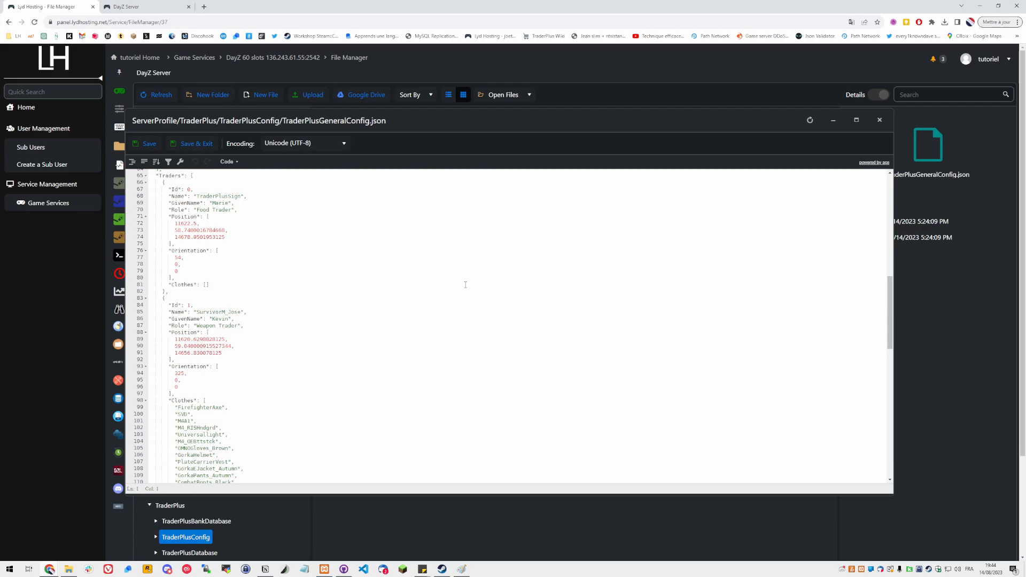
{"action": "scroll", "coordinate": [466, 285], "scroll_direction": "up", "scroll_amount": 1}
{"action": "left_click_drag", "start_coordinate": [207, 350], "coordinate": [241, 336]}
{"action": "left_click", "coordinate": [222, 336]}
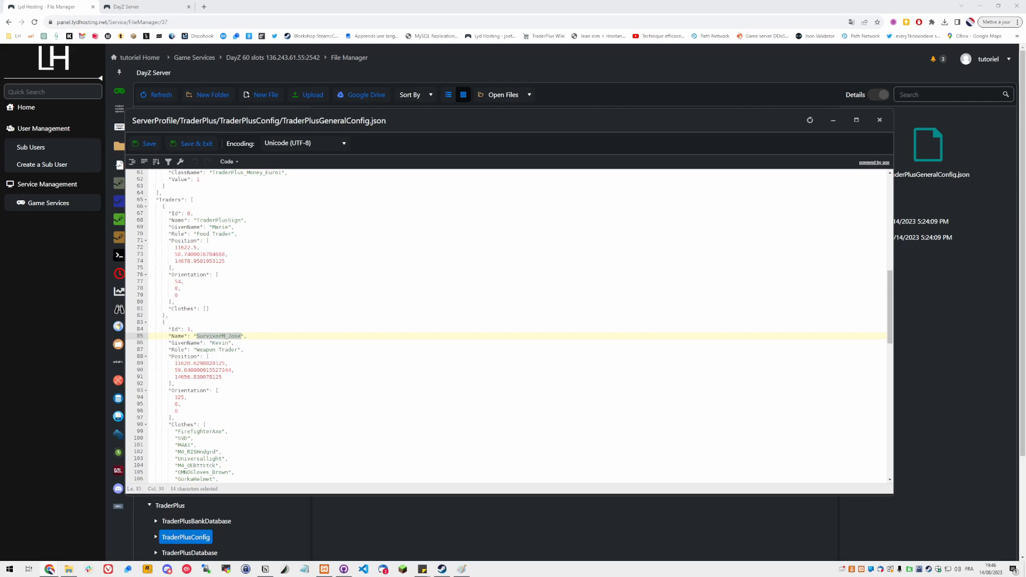
{"action": "scroll", "coordinate": [605, 268], "scroll_direction": "up", "scroll_amount": 4}
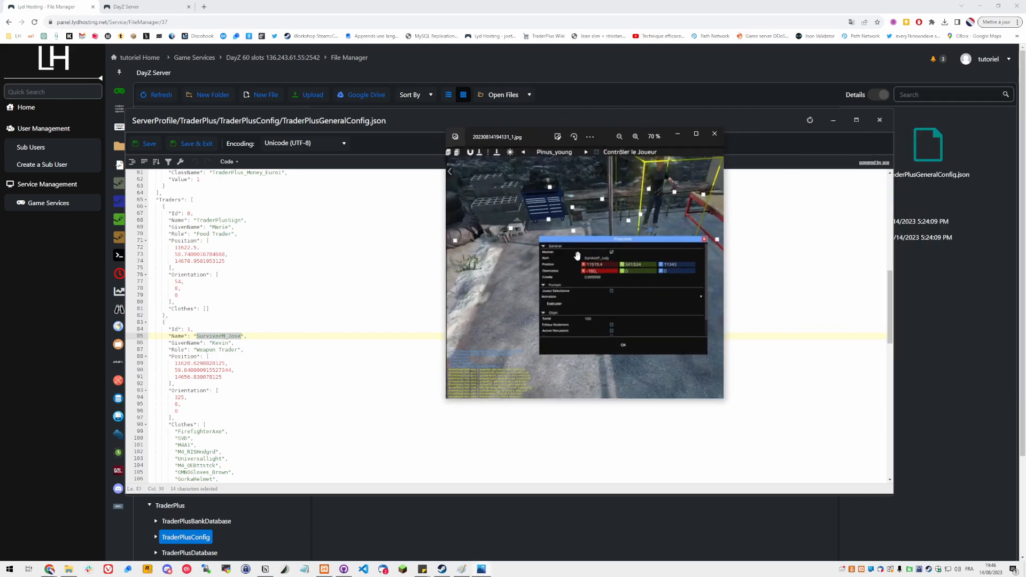
{"action": "scroll", "coordinate": [605, 267], "scroll_direction": "up", "scroll_amount": 4}
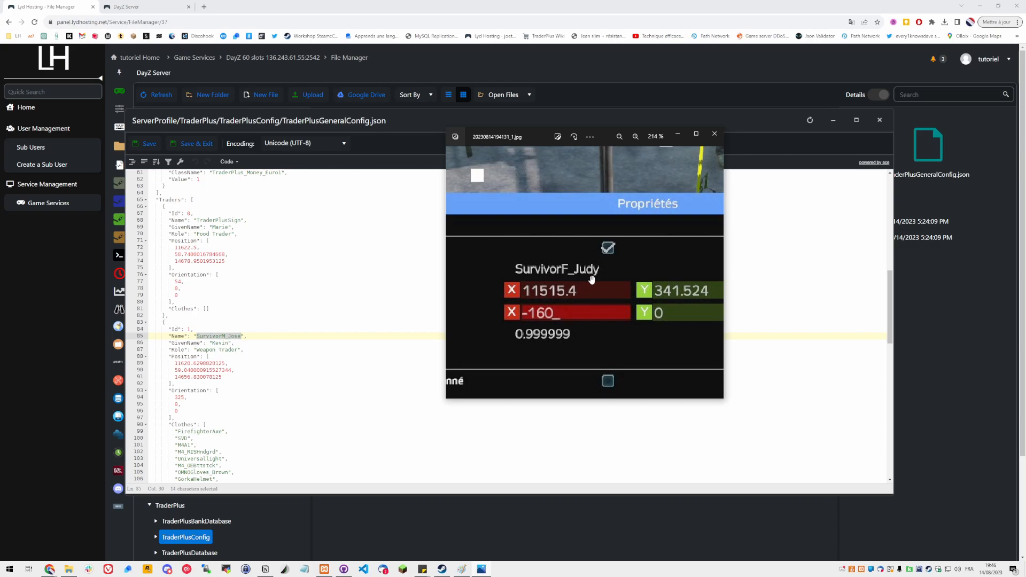
Set the second trader's Name to SurvivorF_Judy
{"action": "left_click", "coordinate": [238, 335]}
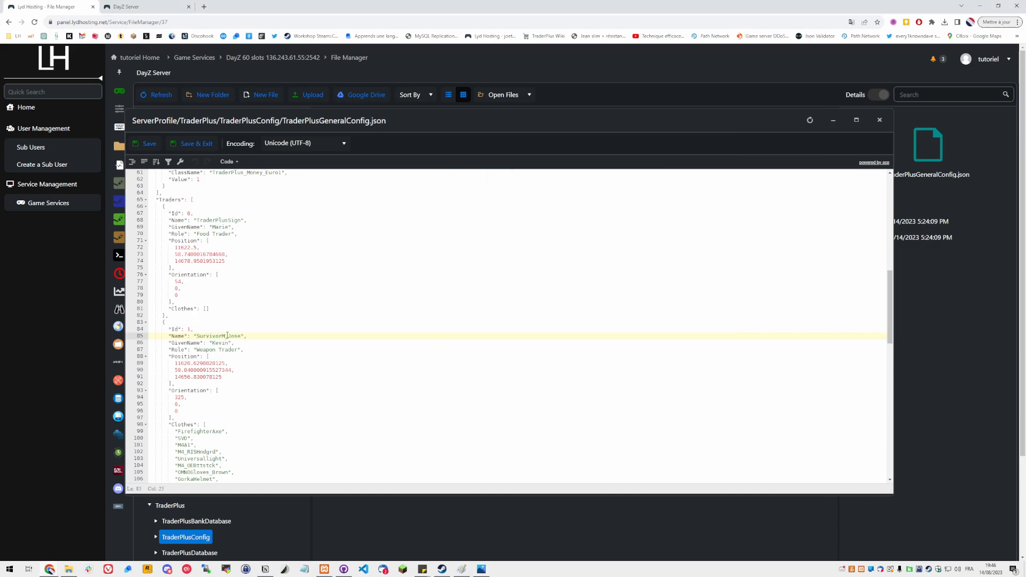
{"action": "key", "text": "BackSpace"}
{"action": "type", "text": "F"}
{"action": "key", "text": "Delete"}
{"action": "key", "text": "Delete"}
{"action": "key", "text": "Delete"}
{"action": "key", "text": "Delete"}
{"action": "type", "text": "jUDY"}
{"action": "key", "text": "BackSpace"}
{"action": "key", "text": "BackSpace"}
{"action": "key", "text": "BackSpace"}
{"action": "key", "text": "BackSpace"}
{"action": "type", "text": "Judy"}
Set the second trader's GivenName to Judy
{"action": "left_click", "coordinate": [482, 569]}
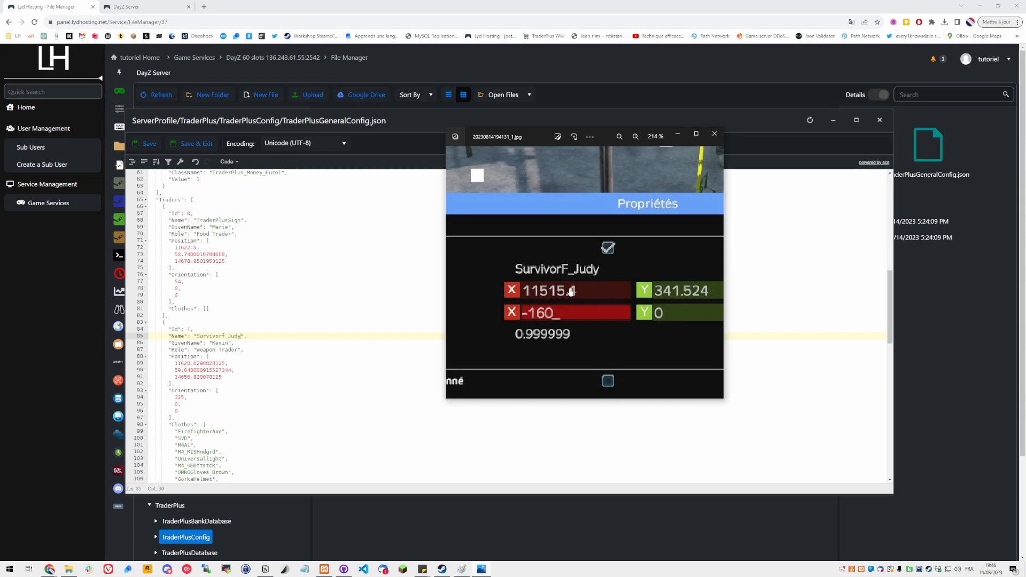
{"action": "scroll", "coordinate": [571, 292], "scroll_direction": "down", "scroll_amount": 3}
{"action": "scroll", "coordinate": [589, 309], "scroll_direction": "down", "scroll_amount": 2}
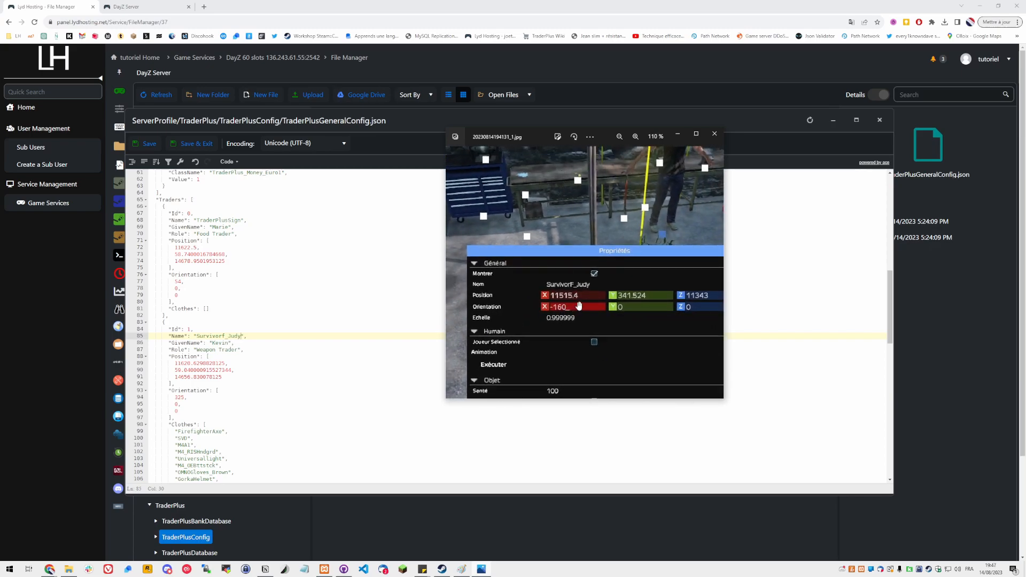
{"action": "double_click", "coordinate": [220, 345]}
{"action": "type", "text": "Judy"}
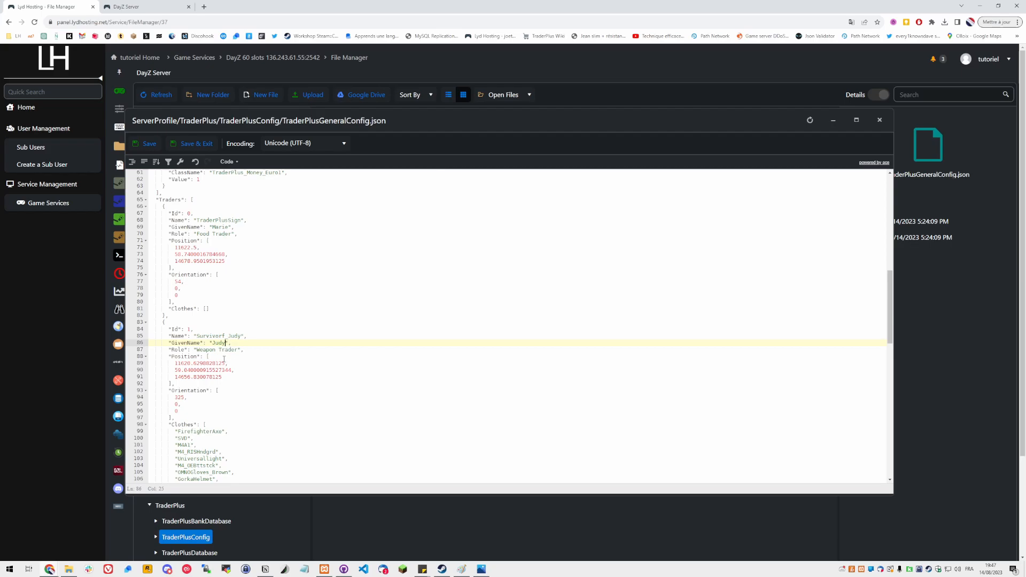
Zoom the screenshot to read Judy's position values
{"action": "key", "text": "Down"}
{"action": "key", "text": "alt+Tab"}
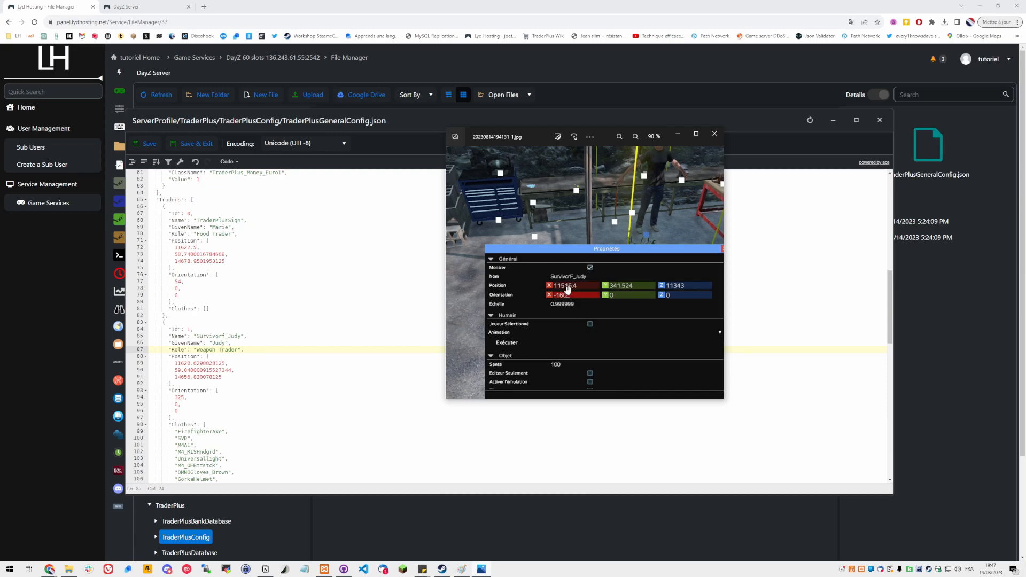
{"action": "scroll", "coordinate": [563, 288], "scroll_direction": "up", "scroll_amount": 2}
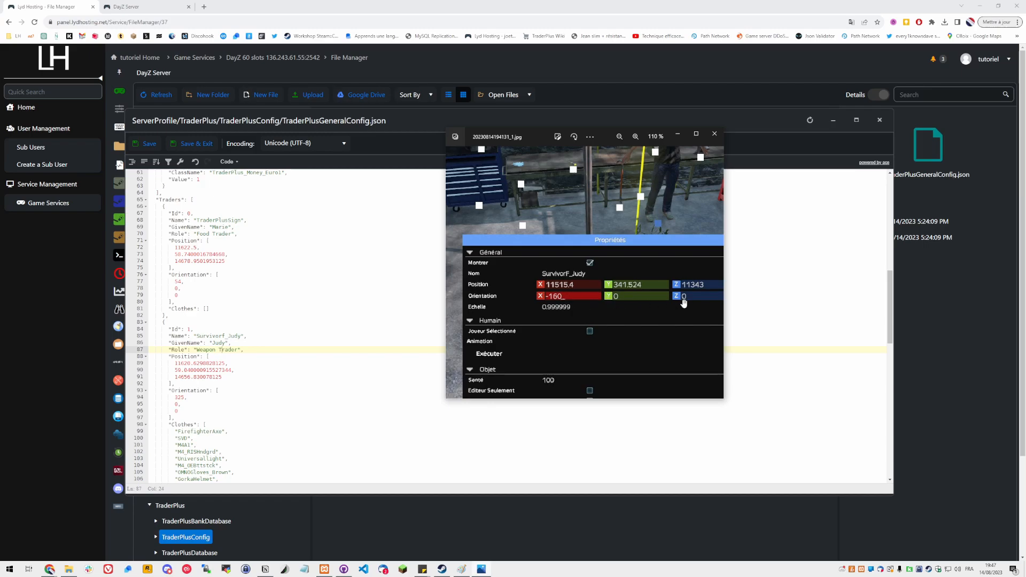
Set the second trader's Position to 11515.4, 341.524 and 11343 from Judy's screenshot
{"action": "left_click_drag", "start_coordinate": [533, 134], "coordinate": [807, 153]}
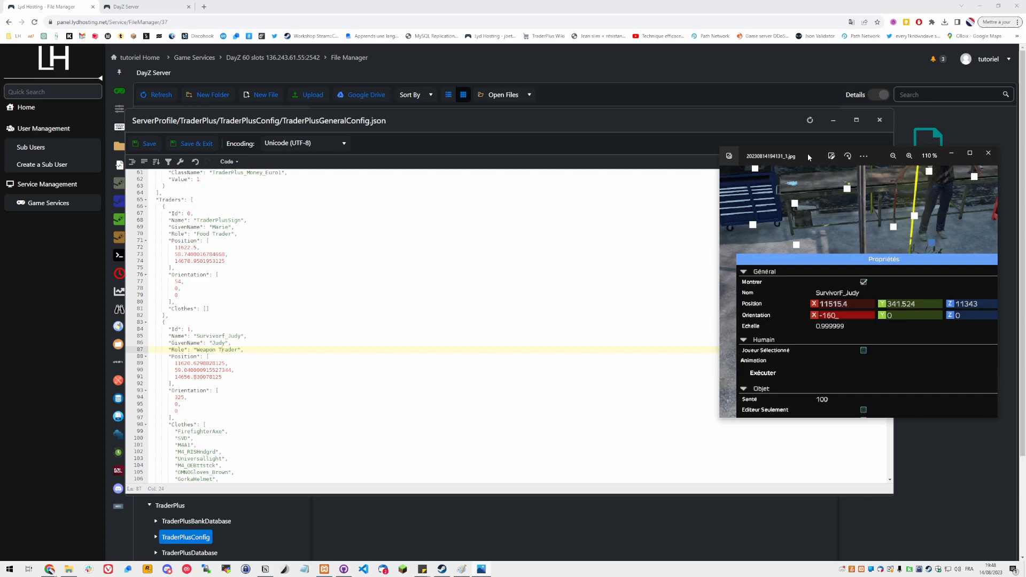
{"action": "left_click_drag", "start_coordinate": [808, 156], "coordinate": [796, 159]}
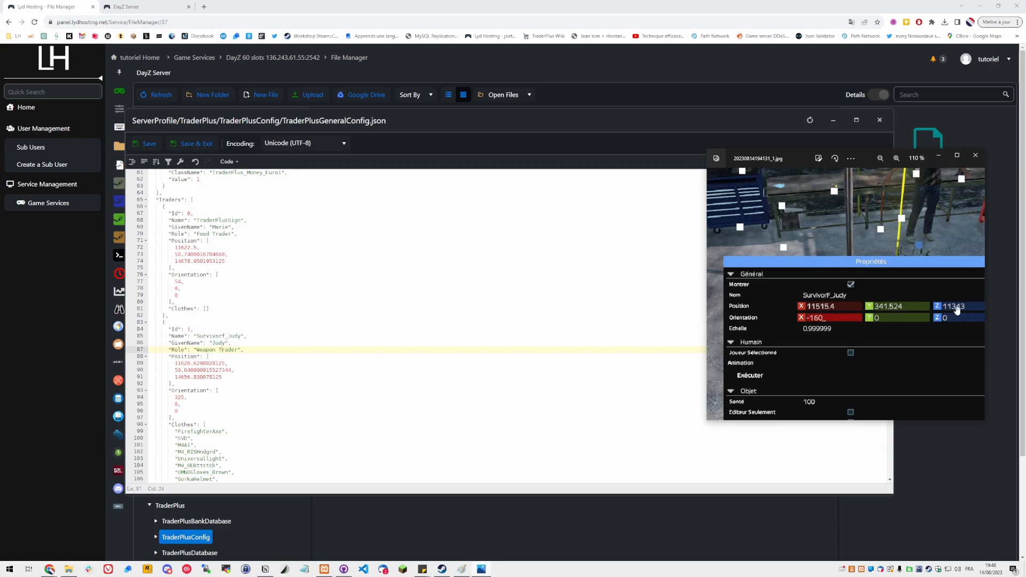
{"action": "left_click_drag", "start_coordinate": [870, 163], "coordinate": [1025, 170]}
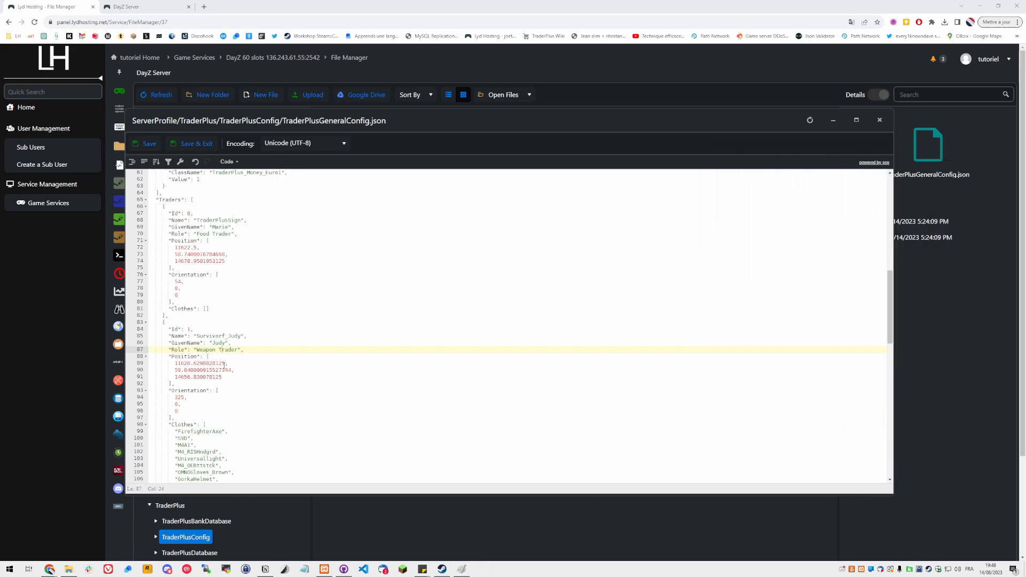
{"action": "left_click_drag", "start_coordinate": [175, 363], "coordinate": [225, 364]}
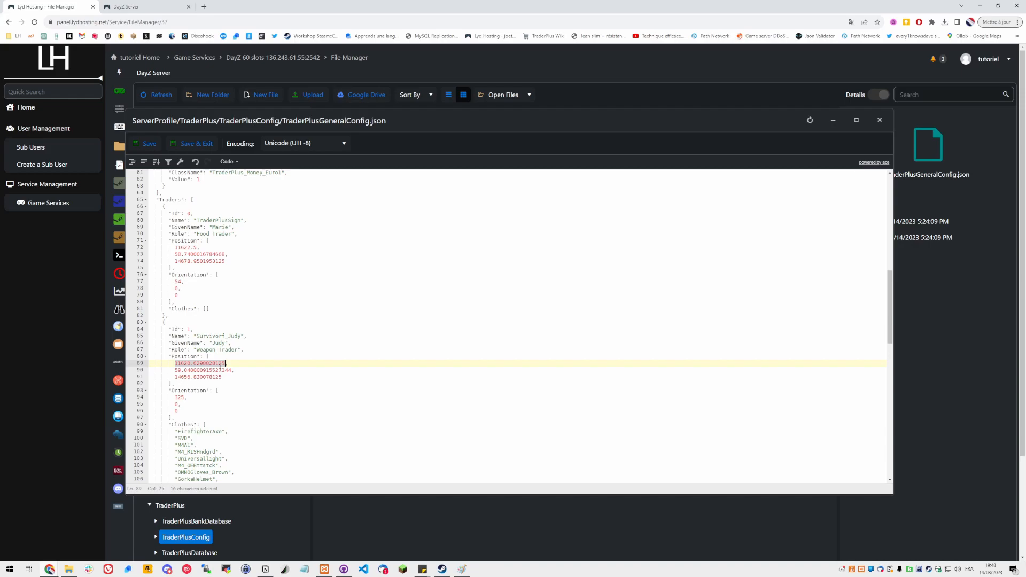
{"action": "type", "text": "11515.4,"}
{"action": "left_click_drag", "start_coordinate": [175, 370], "coordinate": [232, 370]}
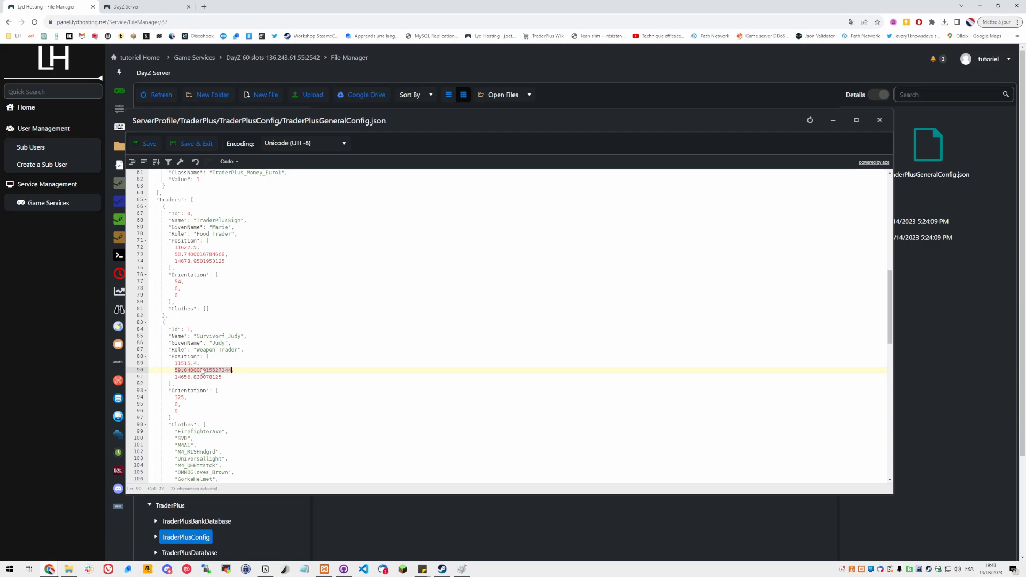
{"action": "type", "text": "3"}
{"action": "type", "text": "41.52"}
{"action": "type", "text": "0"}
{"action": "key", "text": "BackSpace"}
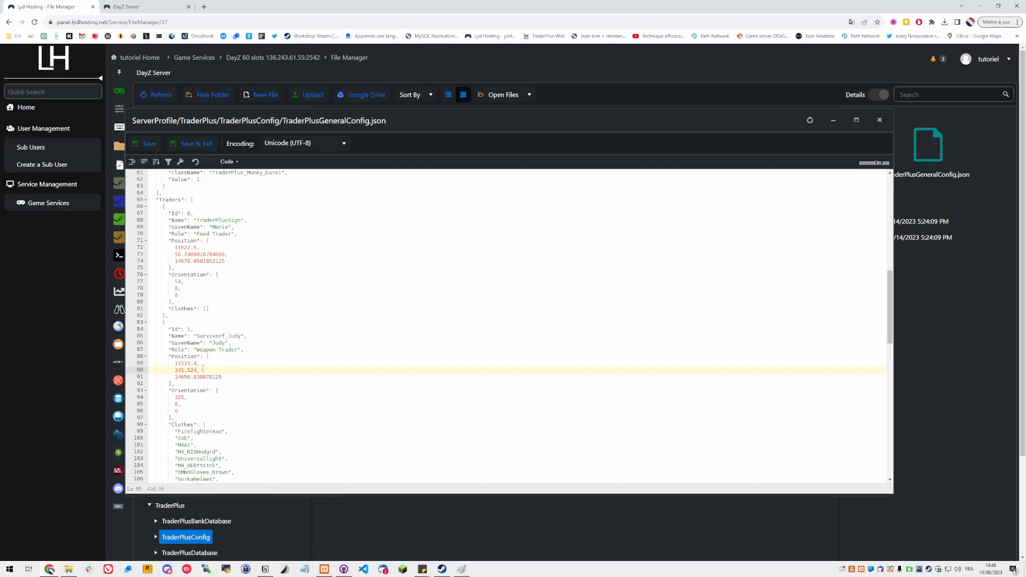
{"action": "left_click_drag", "start_coordinate": [176, 377], "coordinate": [222, 377]}
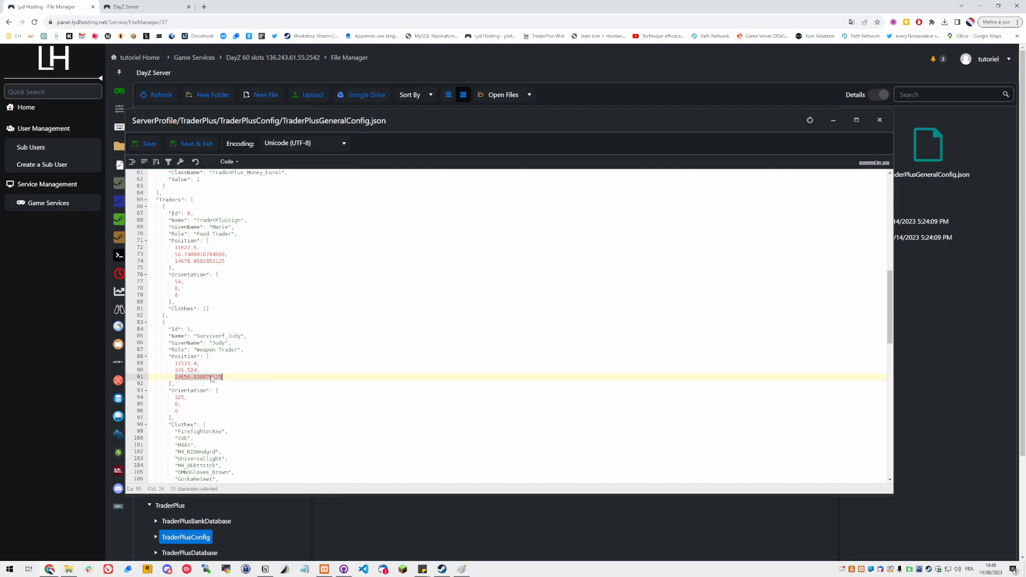
{"action": "type", "text": "11343"}
Set the second trader's first Orientation value to -160
{"action": "left_click_drag", "start_coordinate": [904, 147], "coordinate": [752, 140]}
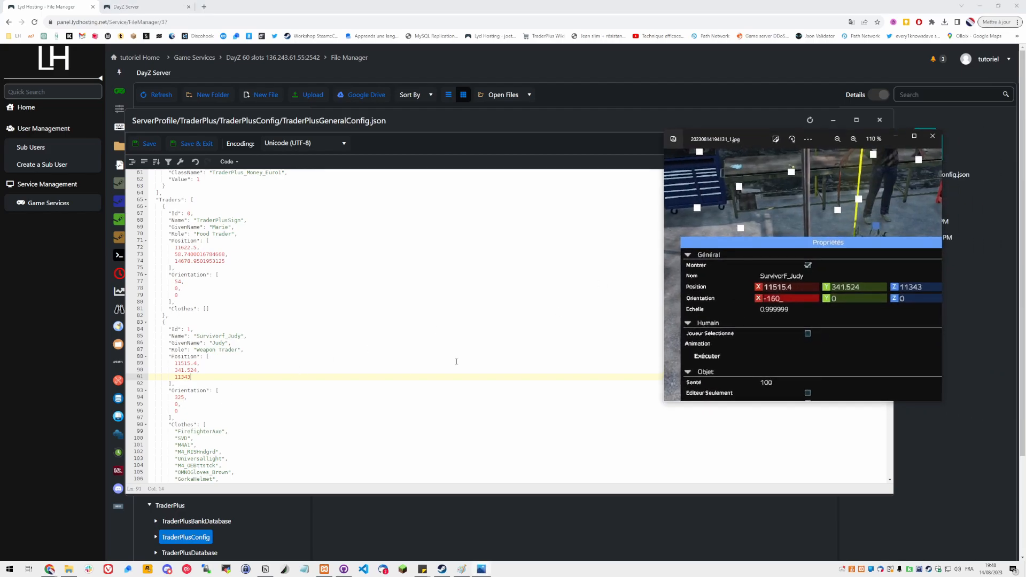
{"action": "double_click", "coordinate": [180, 397]}
{"action": "type", "text": "-160,"}
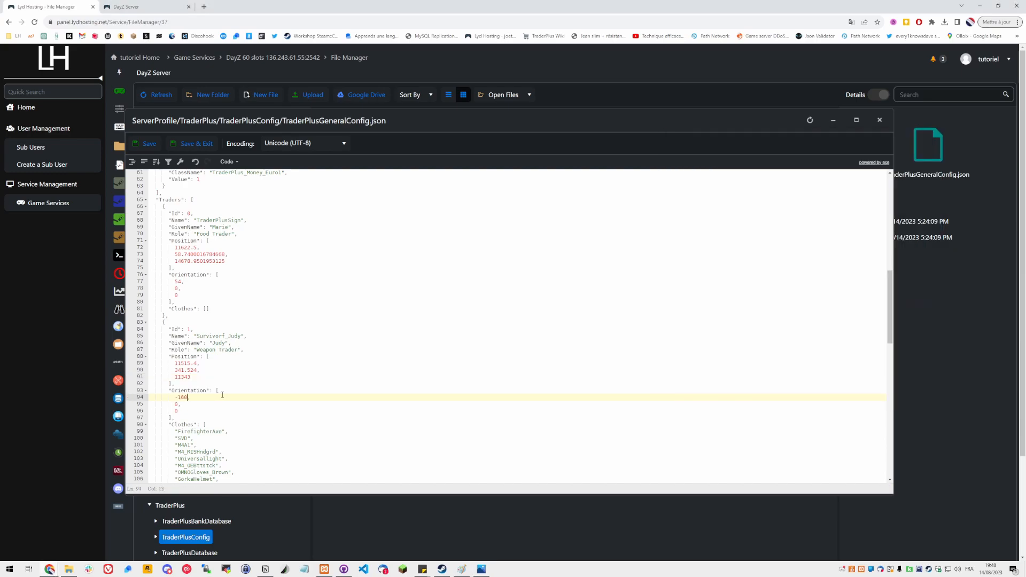
Save the configuration file
{"action": "scroll", "coordinate": [223, 395], "scroll_direction": "down", "scroll_amount": 2}
{"action": "left_click", "coordinate": [251, 445]}
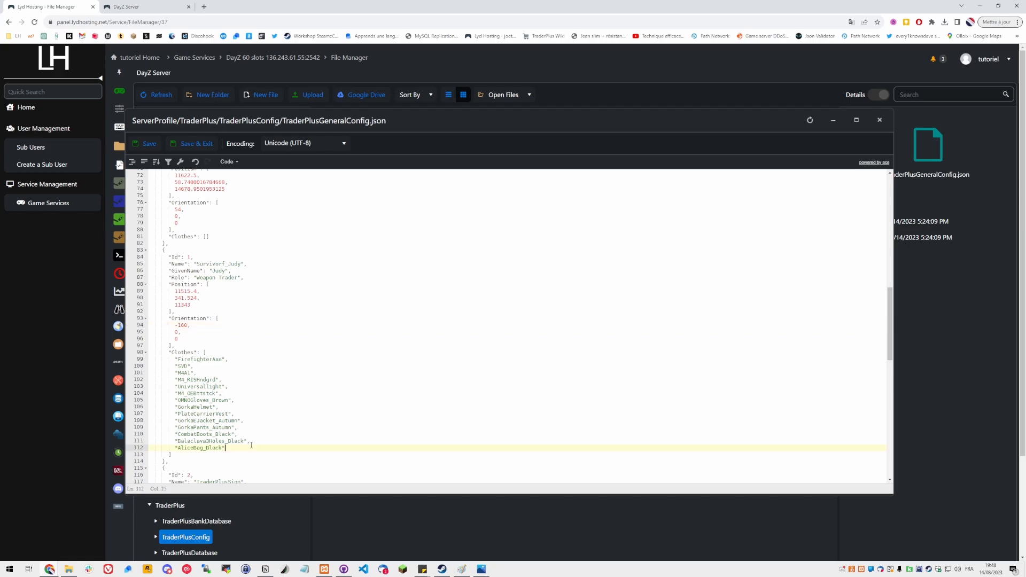
{"action": "left_click", "coordinate": [223, 353], "text": "shift"}
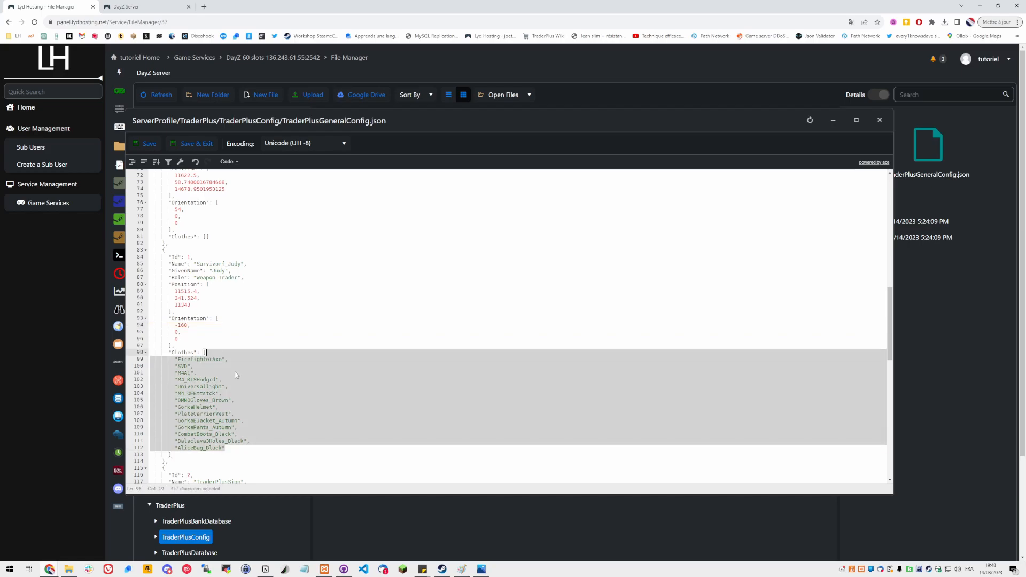
{"action": "left_click", "coordinate": [239, 304]}
{"action": "left_click", "coordinate": [140, 144]}
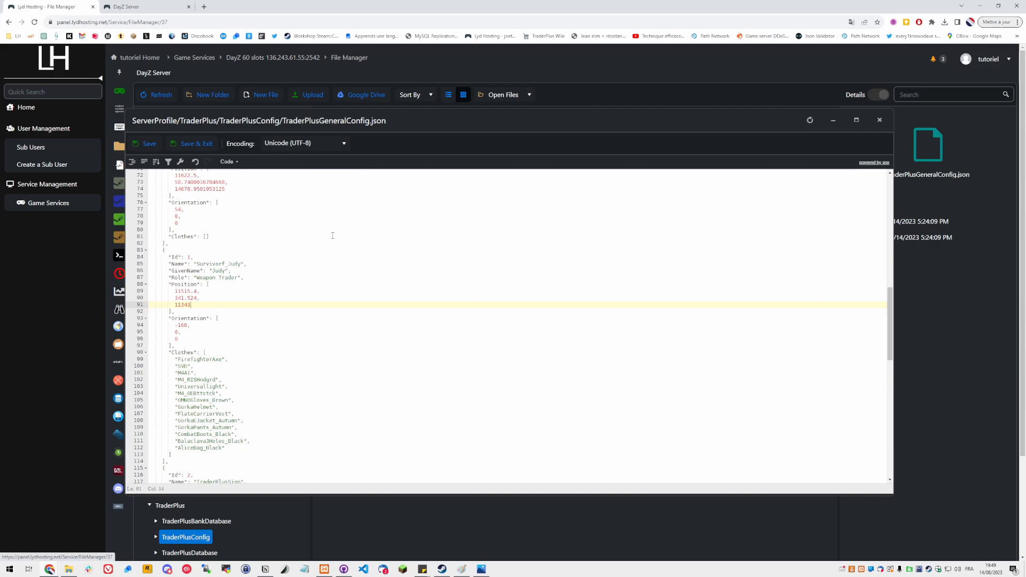
{"action": "left_click", "coordinate": [176, 462]}
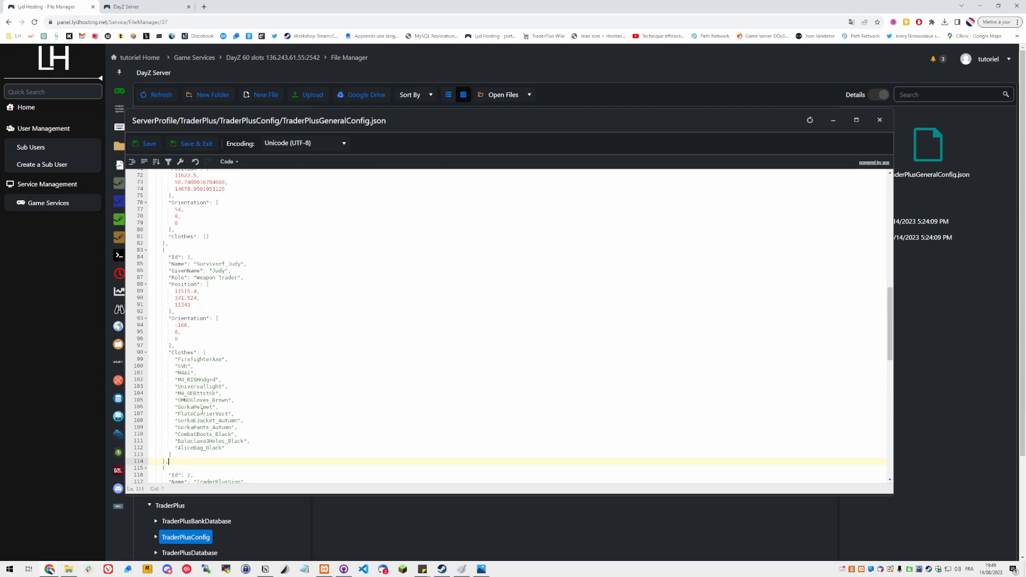
{"action": "left_click", "coordinate": [178, 237], "text": "shift"}
{"action": "left_click", "coordinate": [184, 244], "text": "shift"}
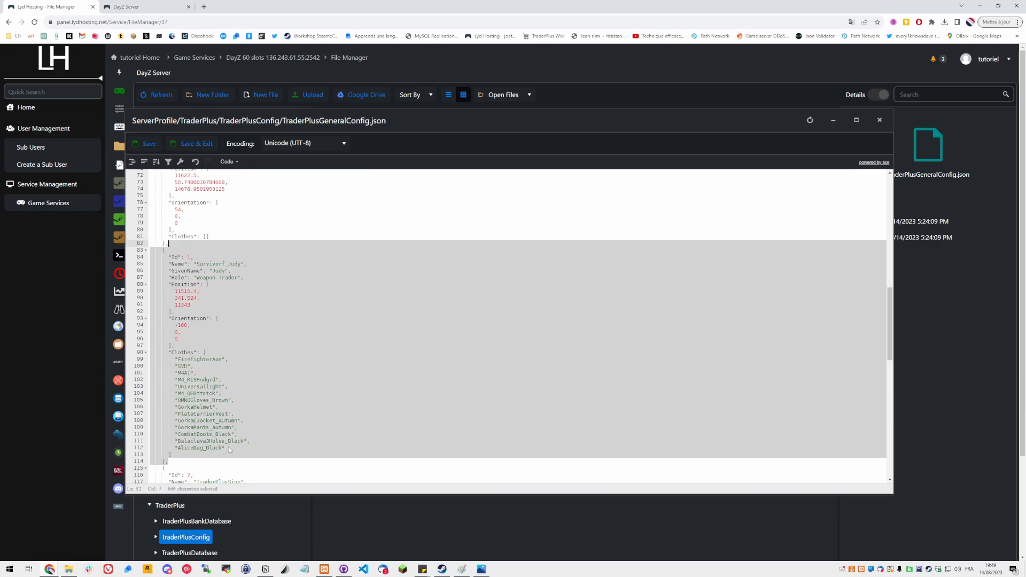
{"action": "left_click", "coordinate": [175, 462]}
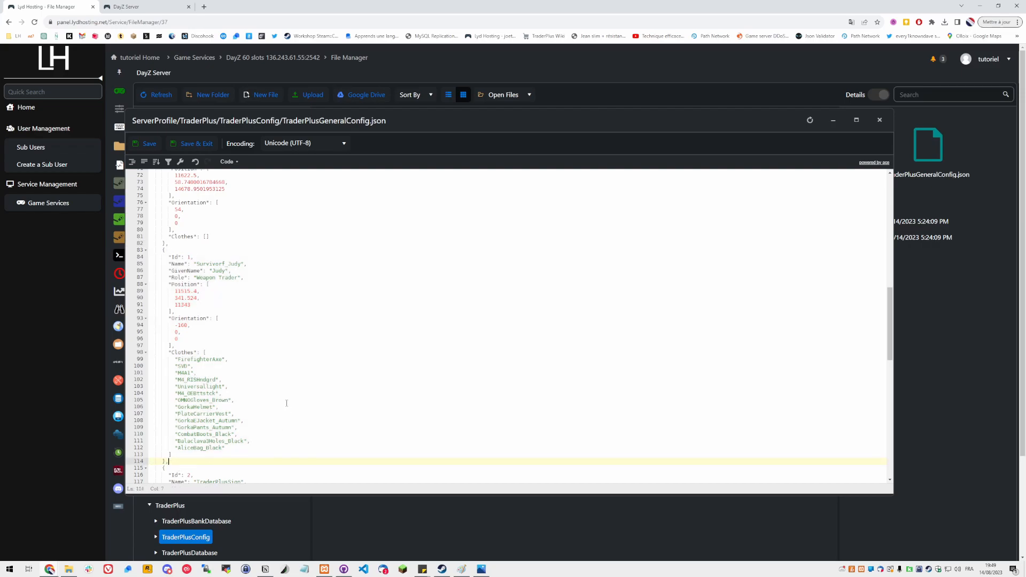
Duplicate the TraderPlus_BANK_ATM entry at the end of the Traders list
{"action": "scroll", "coordinate": [287, 403], "scroll_direction": "down", "scroll_amount": 5}
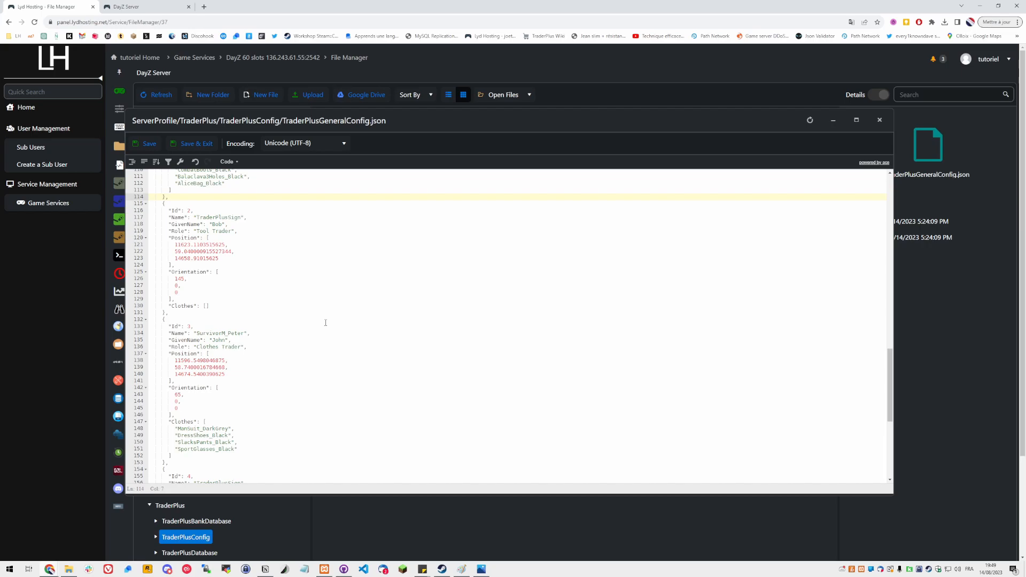
{"action": "scroll", "coordinate": [325, 323], "scroll_direction": "down", "scroll_amount": 7}
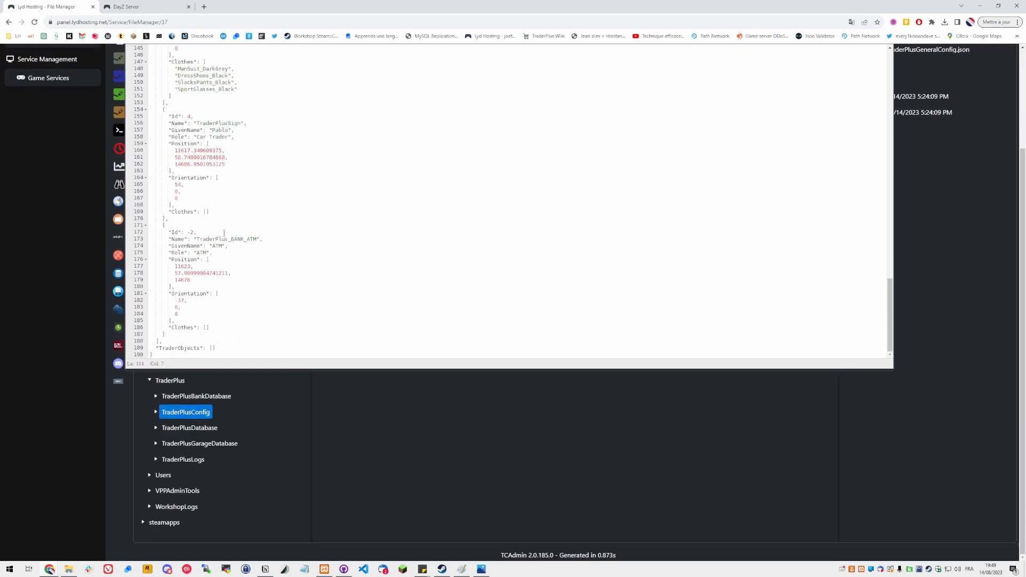
{"action": "left_click", "coordinate": [194, 232]}
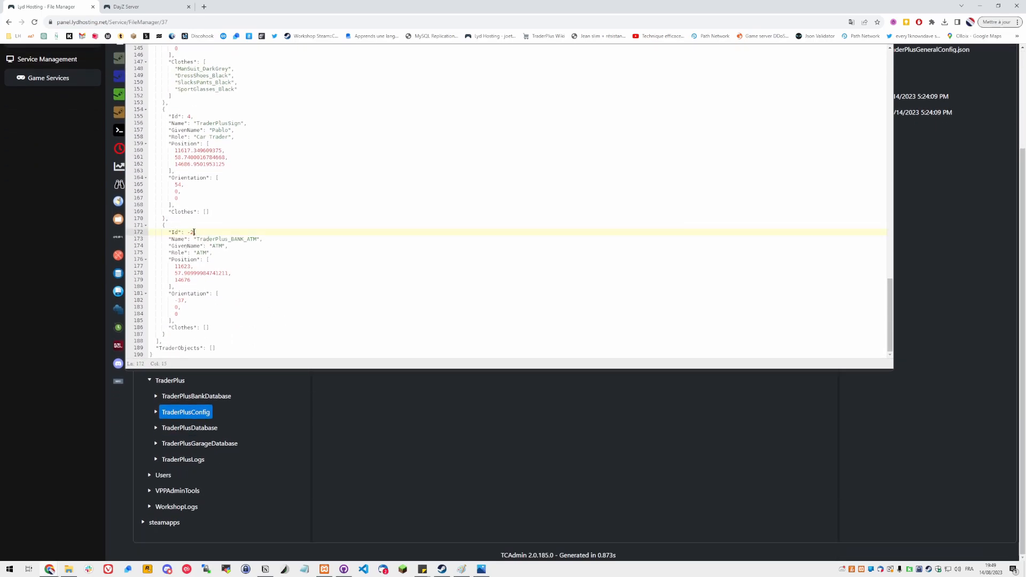
{"action": "left_click", "coordinate": [167, 335]}
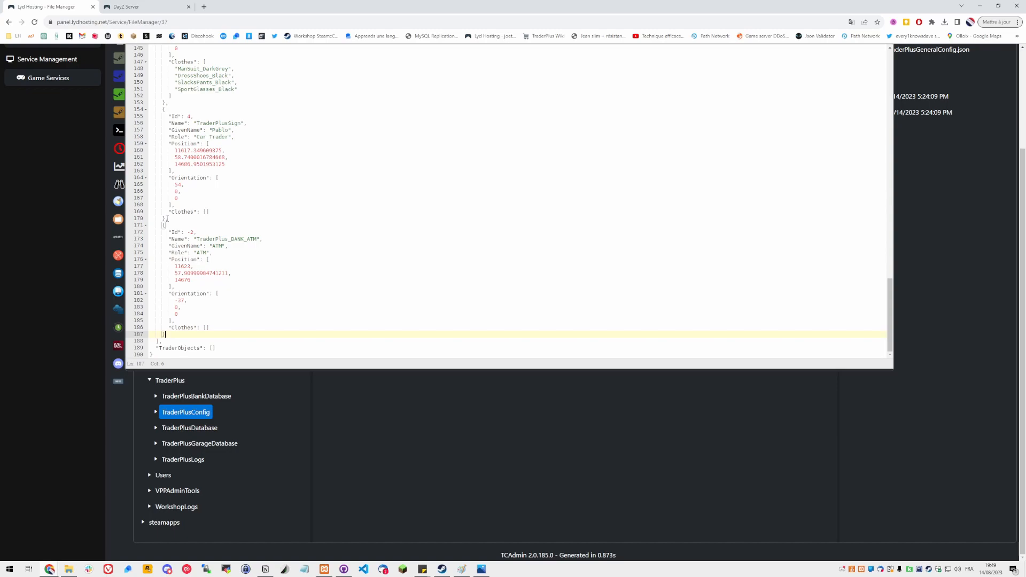
{"action": "left_click", "coordinate": [166, 219], "text": "shift"}
{"action": "left_click", "coordinate": [167, 334]}
{"action": "left_click", "coordinate": [167, 219], "text": "shift"}
{"action": "key", "text": "ctrl+c"}
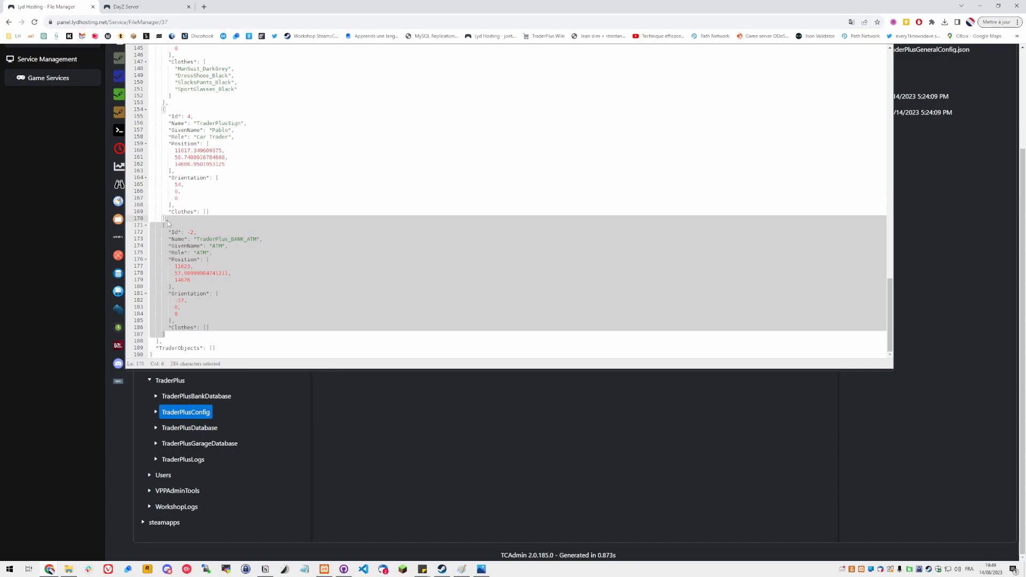
{"action": "left_click", "coordinate": [177, 335]}
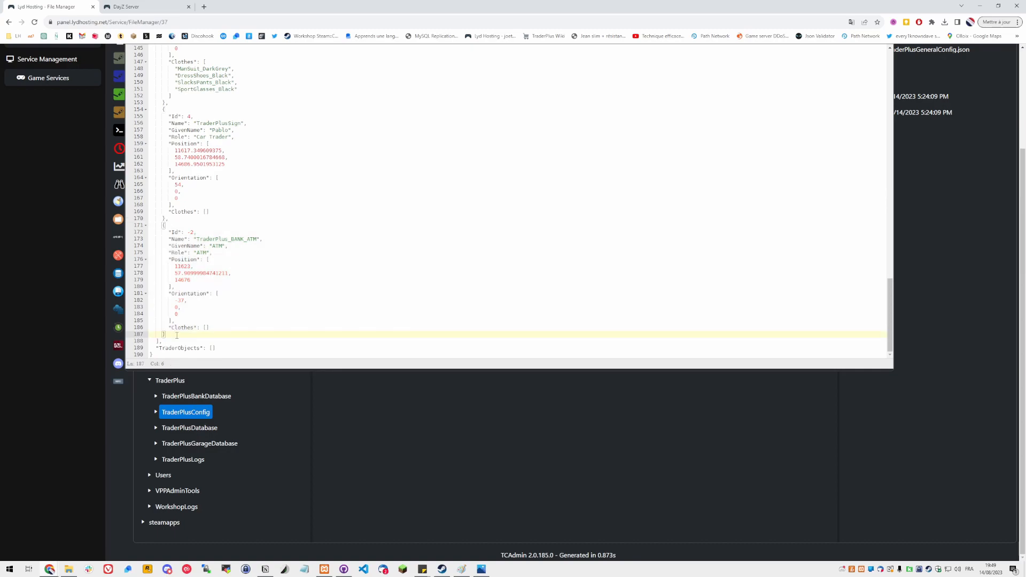
{"action": "key", "text": "ctrl+v"}
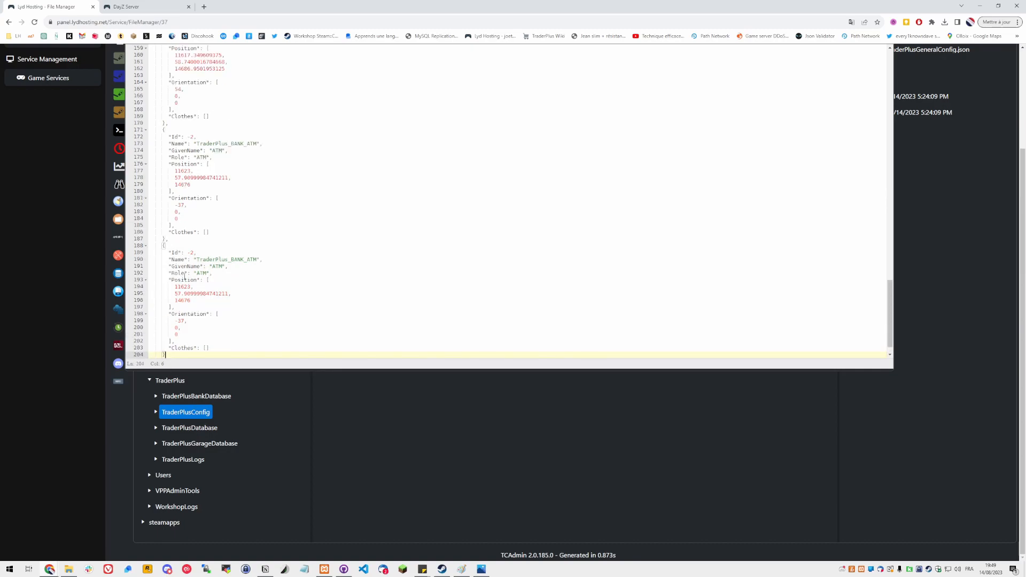
Compare the duplicated ATM entry with the properties in the ATM screenshot
{"action": "left_click", "coordinate": [176, 251]}
{"action": "left_click", "coordinate": [208, 260]}
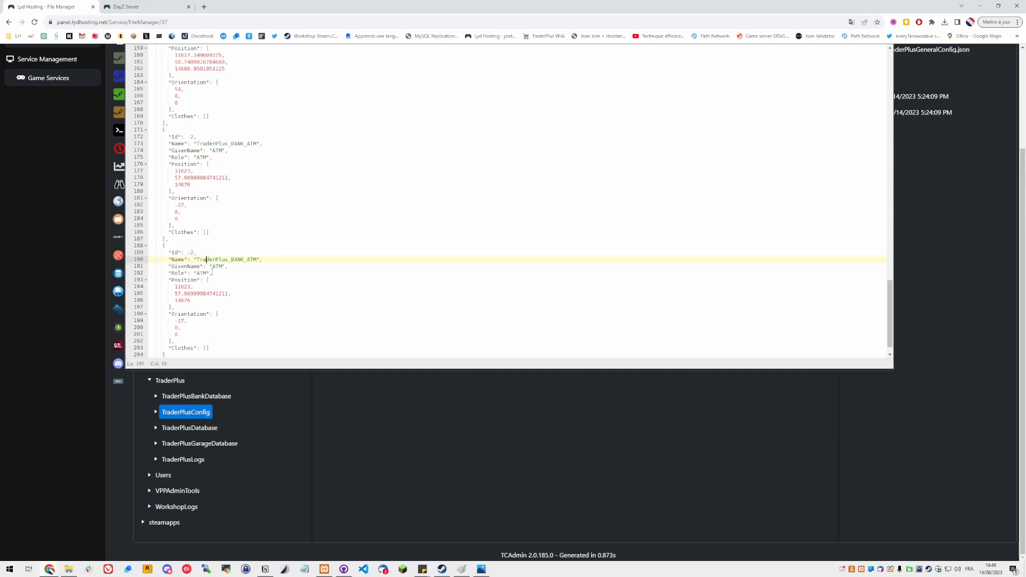
{"action": "double_click", "coordinate": [217, 267]}
{"action": "double_click", "coordinate": [198, 274]}
{"action": "double_click", "coordinate": [183, 287]}
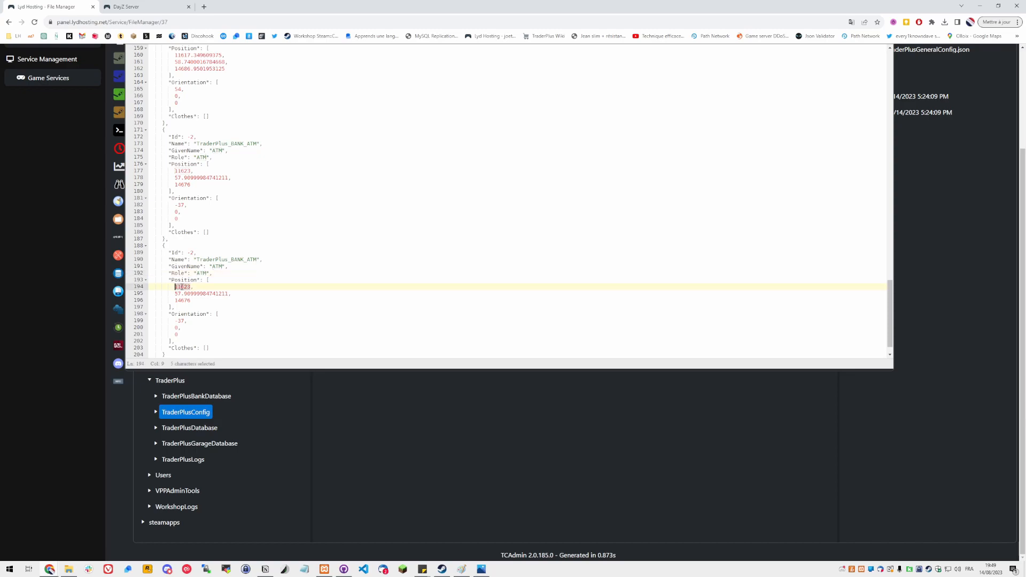
{"action": "key", "text": "alt+Tab"}
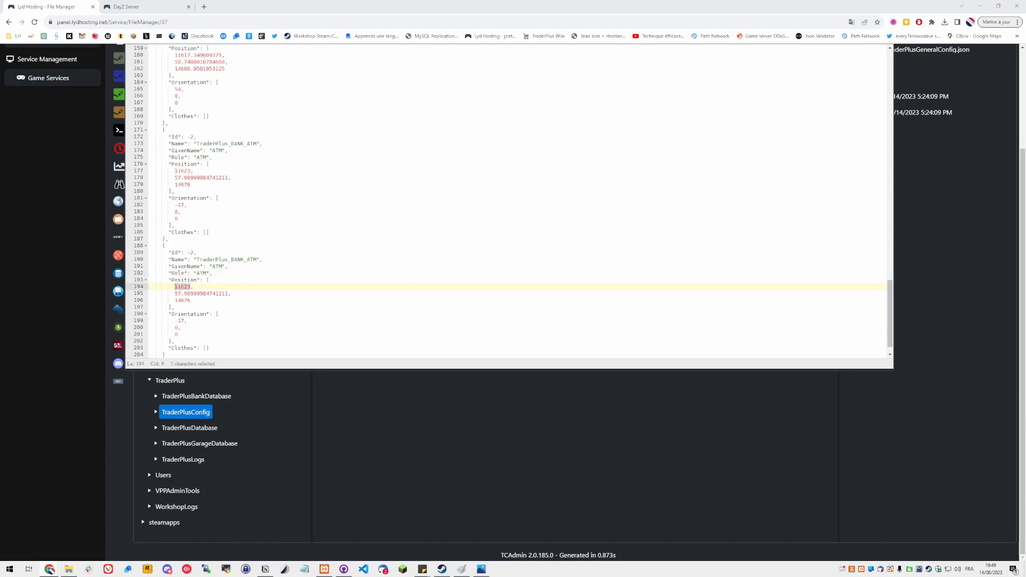
{"action": "left_click_drag", "start_coordinate": [1025, 109], "coordinate": [821, 106]}
{"action": "scroll", "coordinate": [853, 222], "scroll_direction": "up", "scroll_amount": 6}
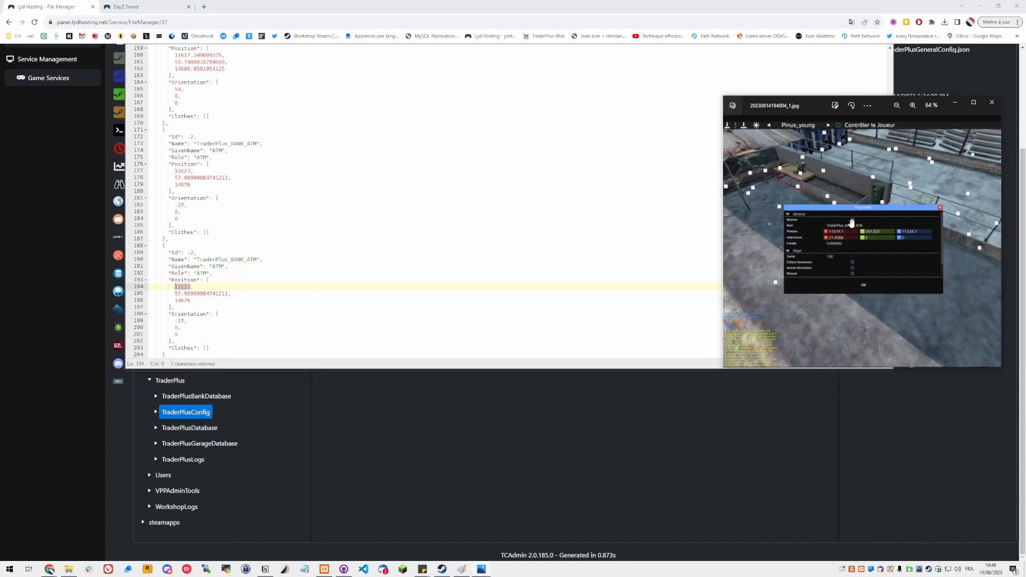
{"action": "left_click_drag", "start_coordinate": [833, 238], "coordinate": [797, 222]}
{"action": "scroll", "coordinate": [797, 222], "scroll_direction": "down", "scroll_amount": 2}
{"action": "left_click_drag", "start_coordinate": [815, 106], "coordinate": [1025, 111]}
Set the duplicated ATM's Position to 11514.1, 341.501 and 11334.7
{"action": "double_click", "coordinate": [186, 289]}
{"action": "type", "text": "11514.1"}
{"action": "double_click", "coordinate": [210, 294]}
{"action": "type", "text": "341.501,"}
{"action": "double_click", "coordinate": [182, 300]}
{"action": "type", "text": "11334.7"}
Set the duplicated ATM's first Orientation value to 21.9890
{"action": "double_click", "coordinate": [181, 321]}
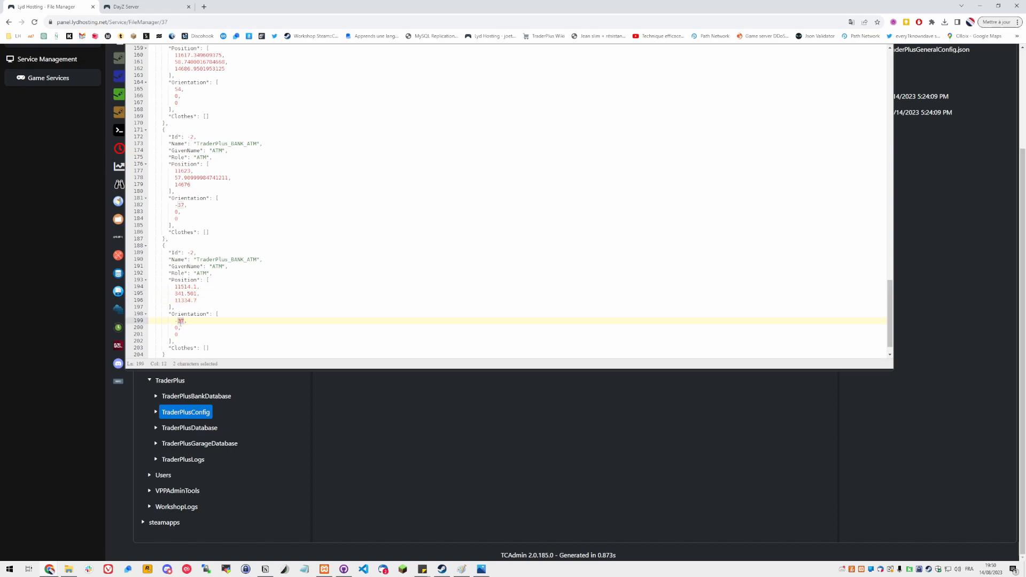
{"action": "key", "text": "BackSpace"}
{"action": "key", "text": "BackSpace"}
{"action": "type", "text": "21.98"}
{"action": "type", "text": "90"}
Check the ATM orientation against the screenshot and save the configuration file
{"action": "key", "text": "alt+Tab"}
{"action": "left_click_drag", "start_coordinate": [784, 127], "coordinate": [689, 128]}
{"action": "scroll", "coordinate": [658, 261], "scroll_direction": "up", "scroll_amount": 1}
{"action": "scroll", "coordinate": [651, 271], "scroll_direction": "up", "scroll_amount": 3}
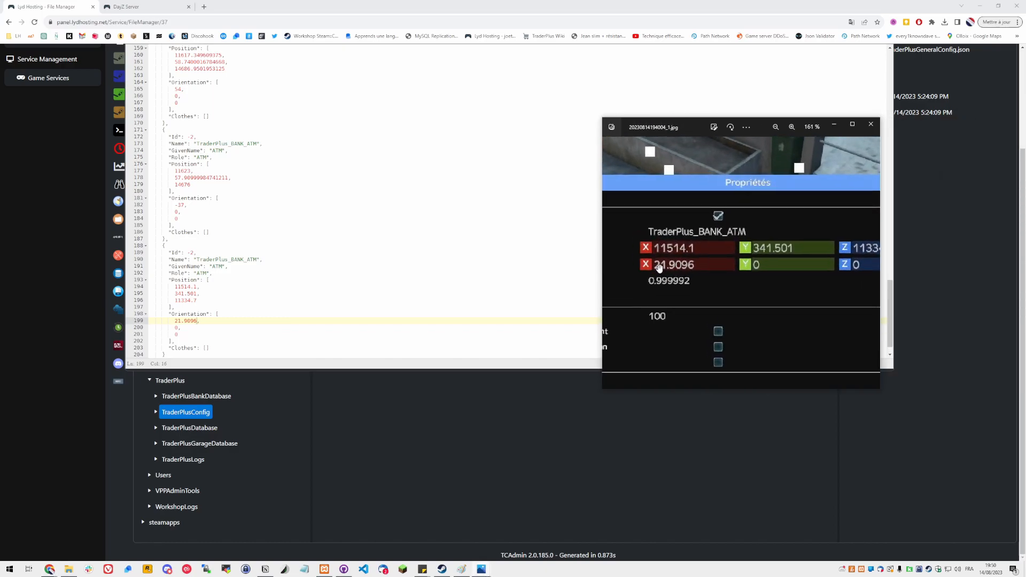
{"action": "left_click_drag", "start_coordinate": [695, 274], "coordinate": [679, 273]}
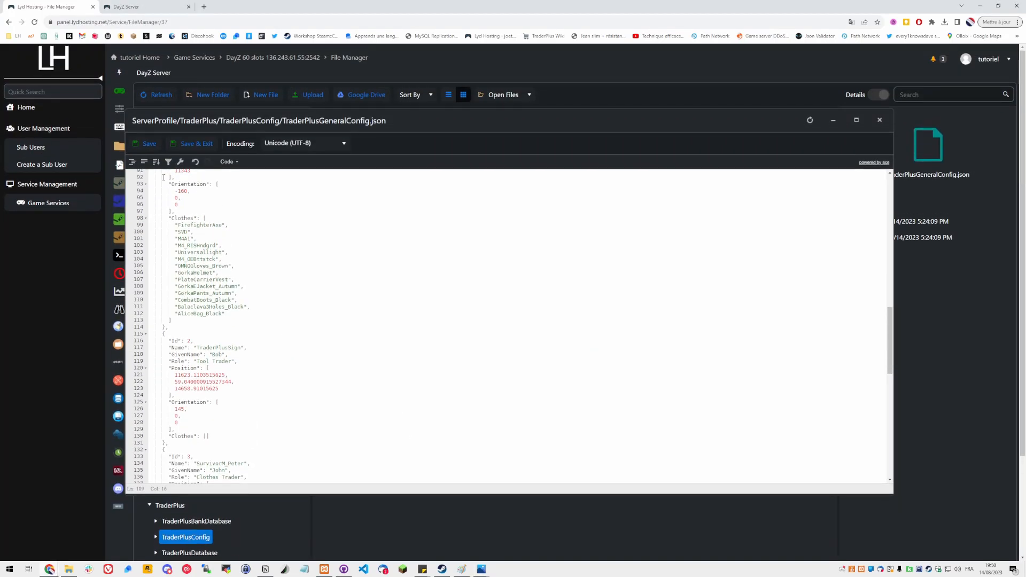
{"action": "left_click", "coordinate": [145, 145]}
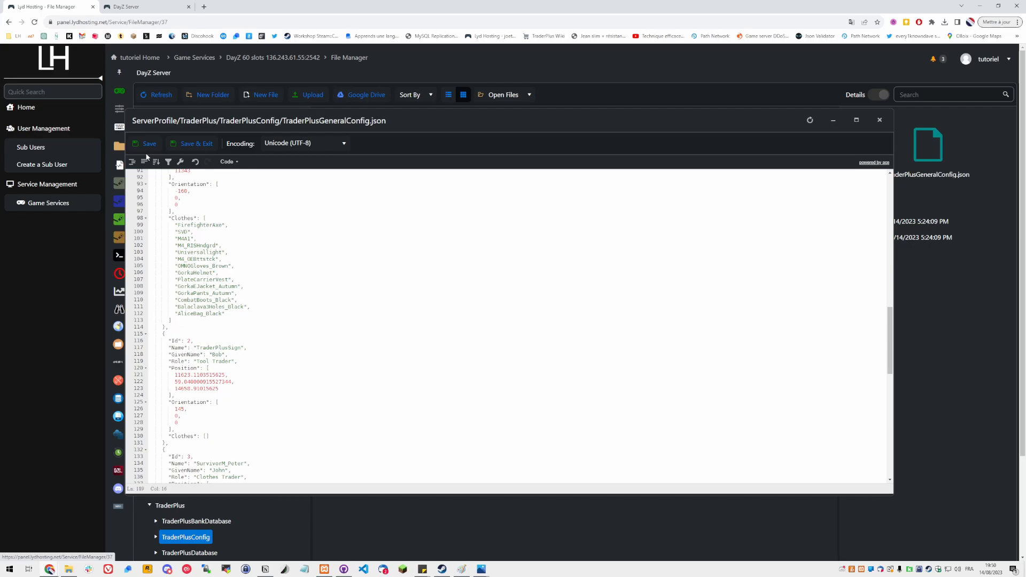
Open a new tab, search for dayz map and open the iZurvive DayZ map
{"action": "left_click", "coordinate": [204, 7]}
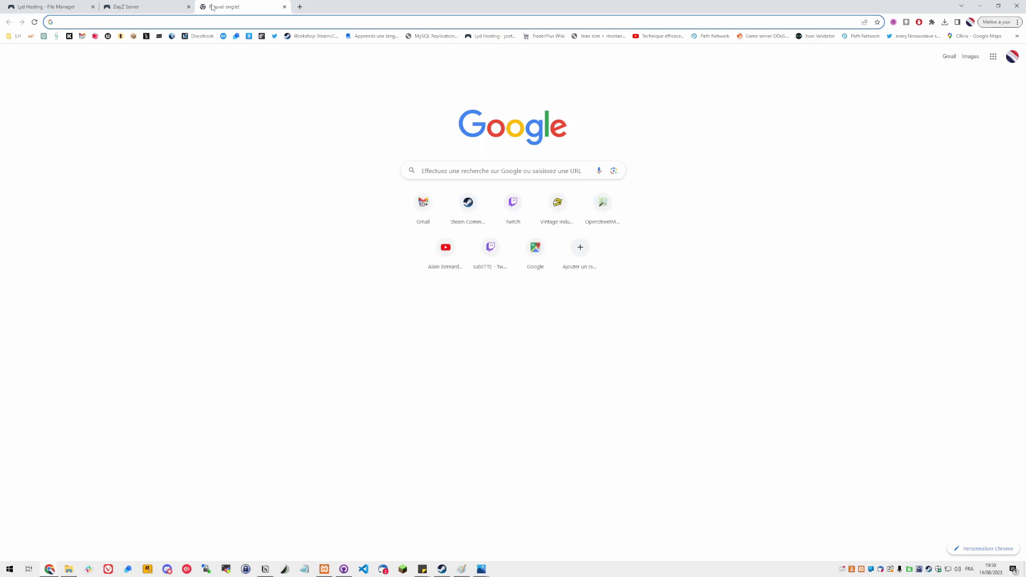
{"action": "type", "text": "dayz map"}
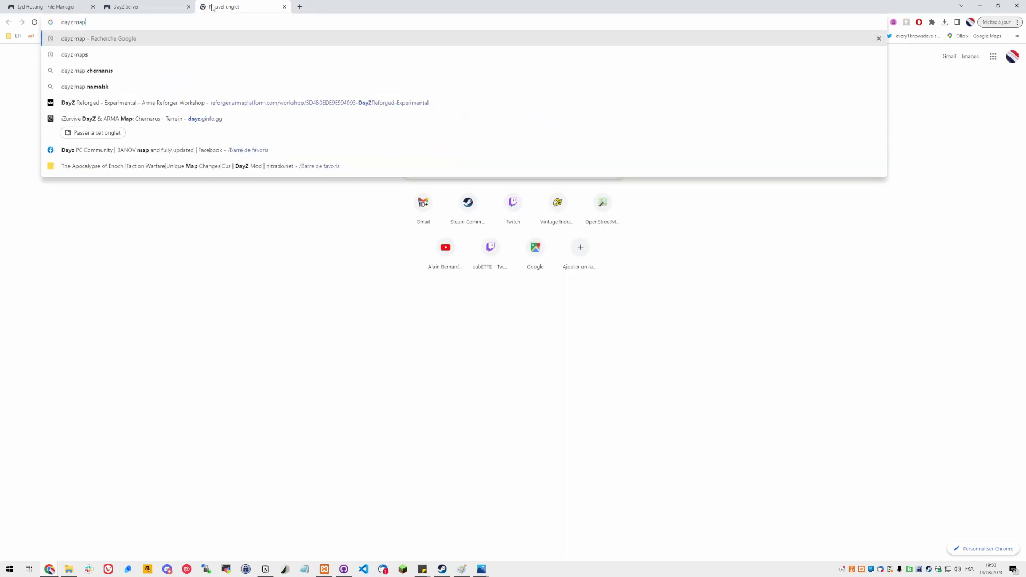
{"action": "key", "text": "Return"}
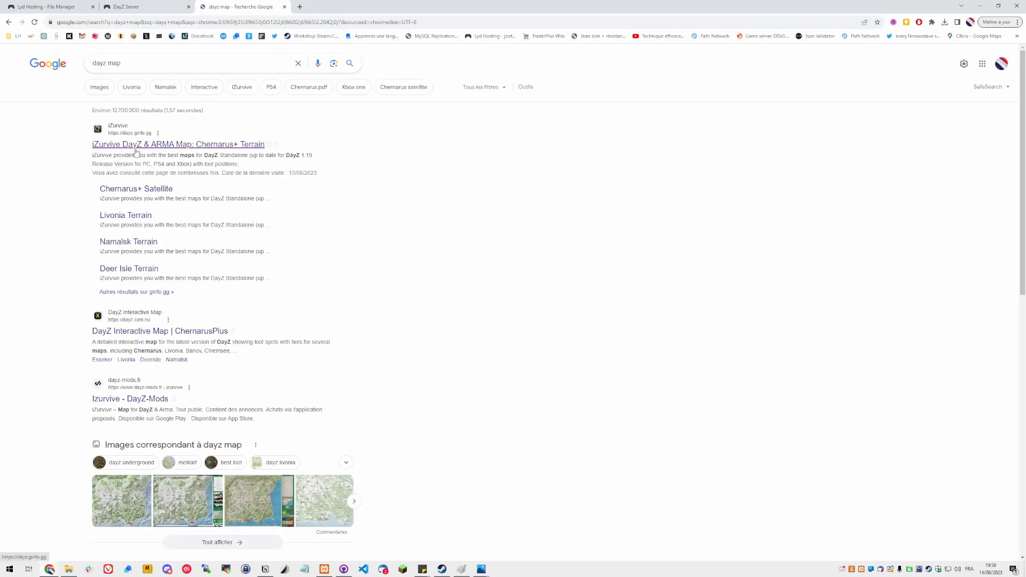
{"action": "left_click", "coordinate": [128, 145]}
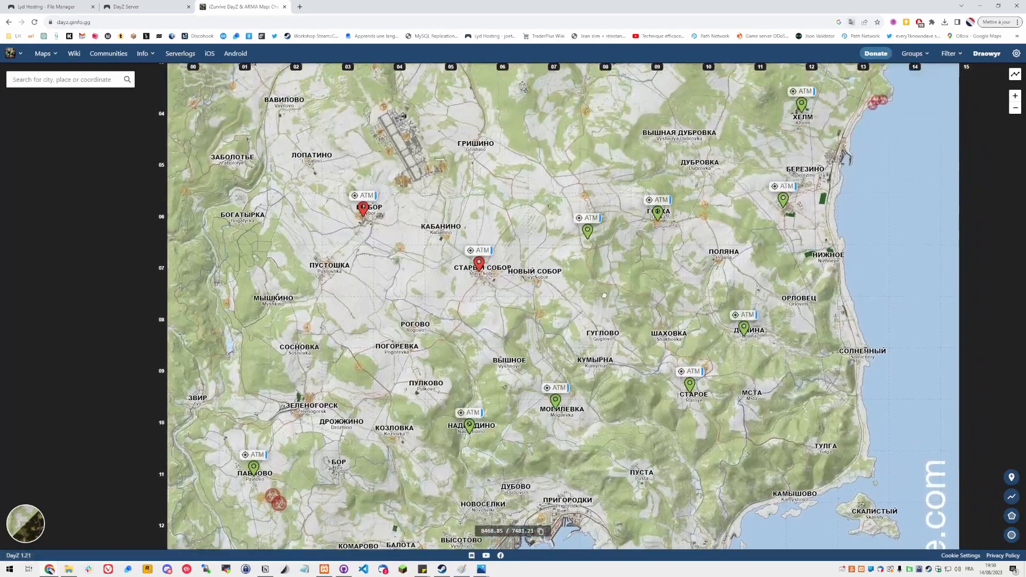
Draw a circle of about 170 m radius centred on Klen hill on the map
{"action": "scroll", "coordinate": [574, 246], "scroll_direction": "up", "scroll_amount": 3}
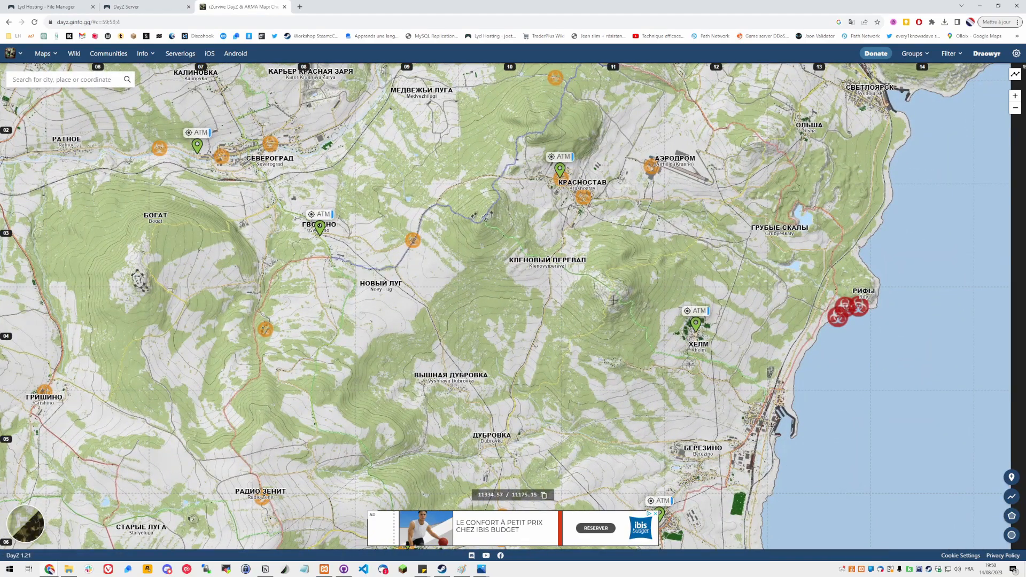
{"action": "left_click_drag", "start_coordinate": [608, 292], "coordinate": [524, 259]}
{"action": "scroll", "coordinate": [523, 257], "scroll_direction": "up", "scroll_amount": 3}
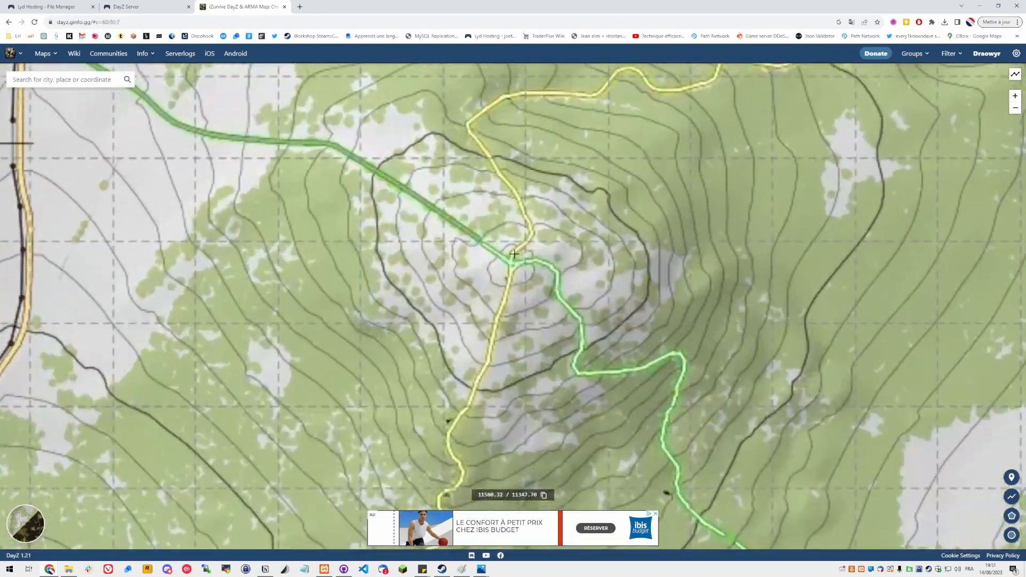
{"action": "mouse_move", "coordinate": [514, 261]}
{"action": "left_mouse_down"}
{"action": "mouse_move", "coordinate": [508, 244]}
{"action": "mouse_move", "coordinate": [505, 253]}
{"action": "left_mouse_up"}
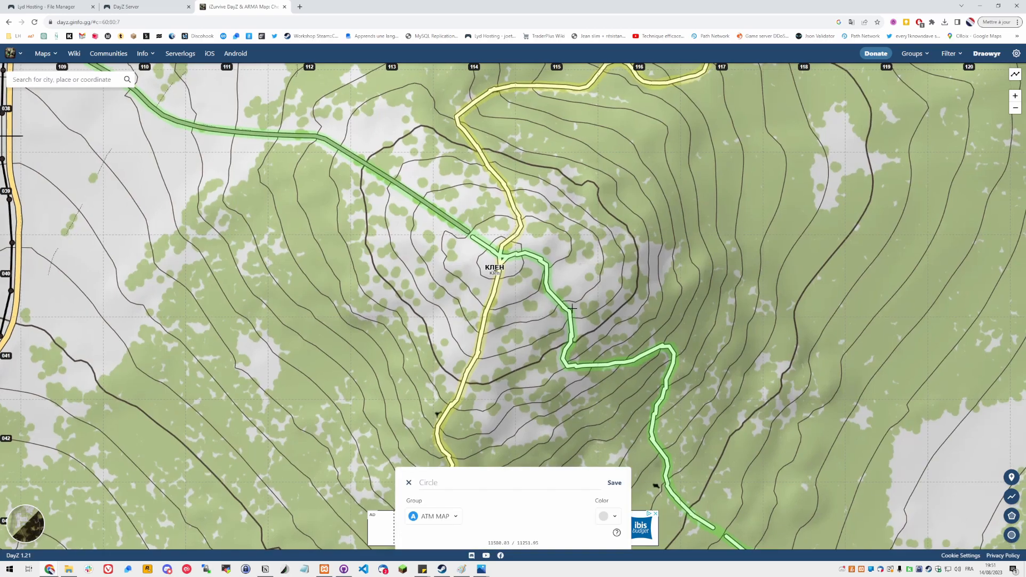
{"action": "left_click", "coordinate": [501, 254]}
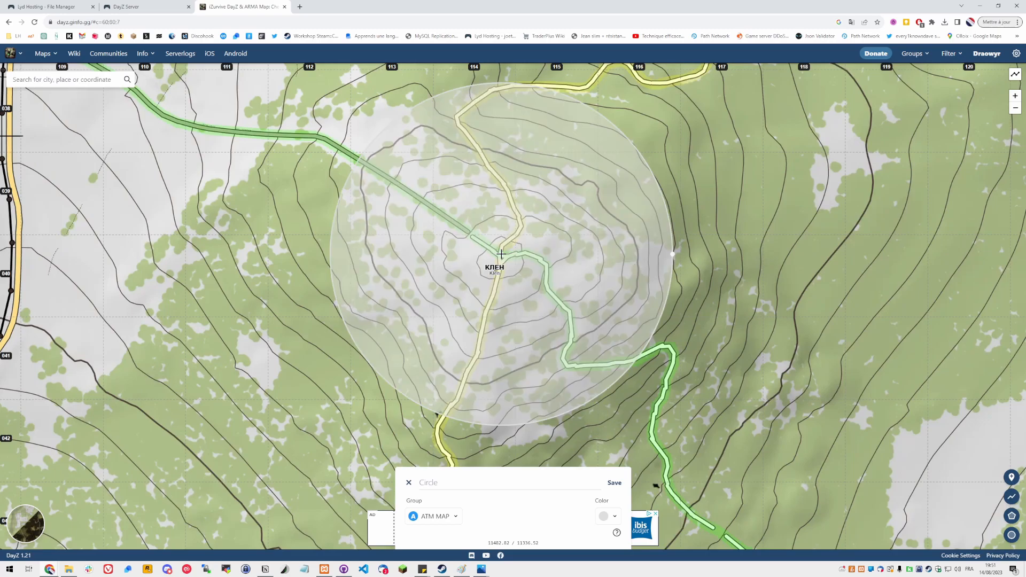
{"action": "scroll", "coordinate": [528, 268], "scroll_direction": "down", "scroll_amount": 1}
{"action": "left_click_drag", "start_coordinate": [685, 262], "coordinate": [585, 265]}
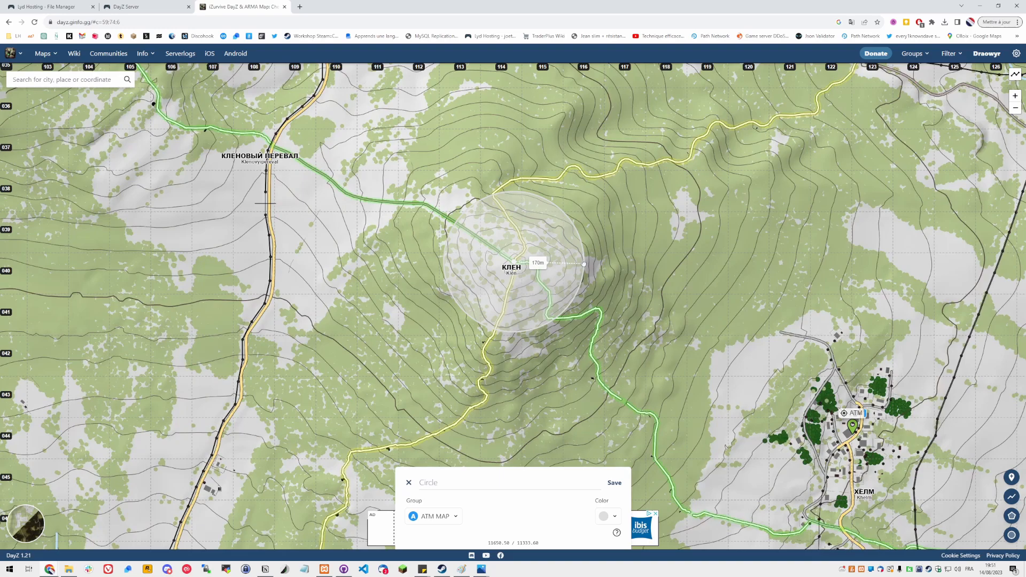
{"action": "left_click_drag", "start_coordinate": [584, 264], "coordinate": [584, 264]}
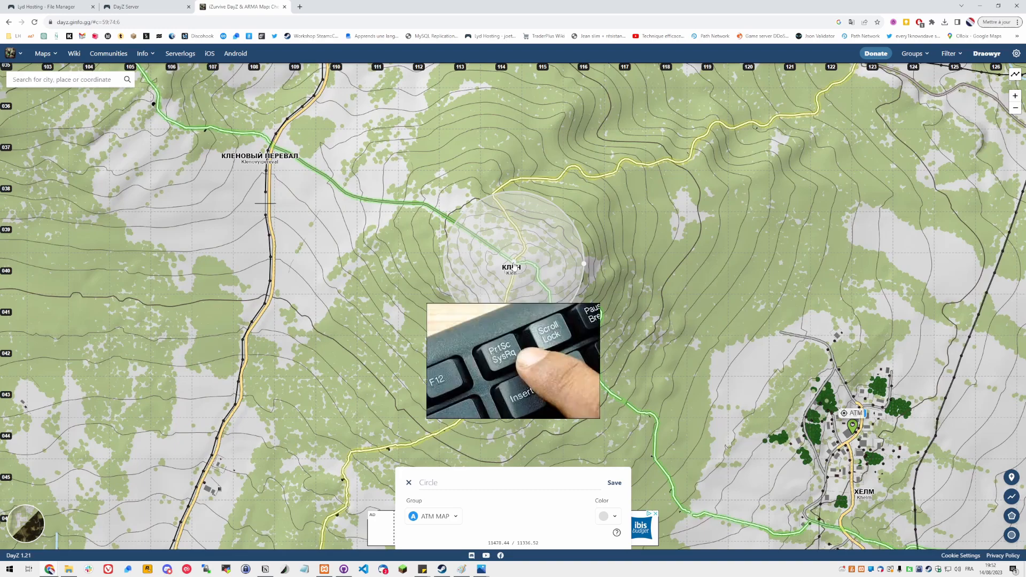
Open Paint to hold a screenshot of the map showing the Klen circle
{"action": "left_click", "coordinate": [10, 569]}
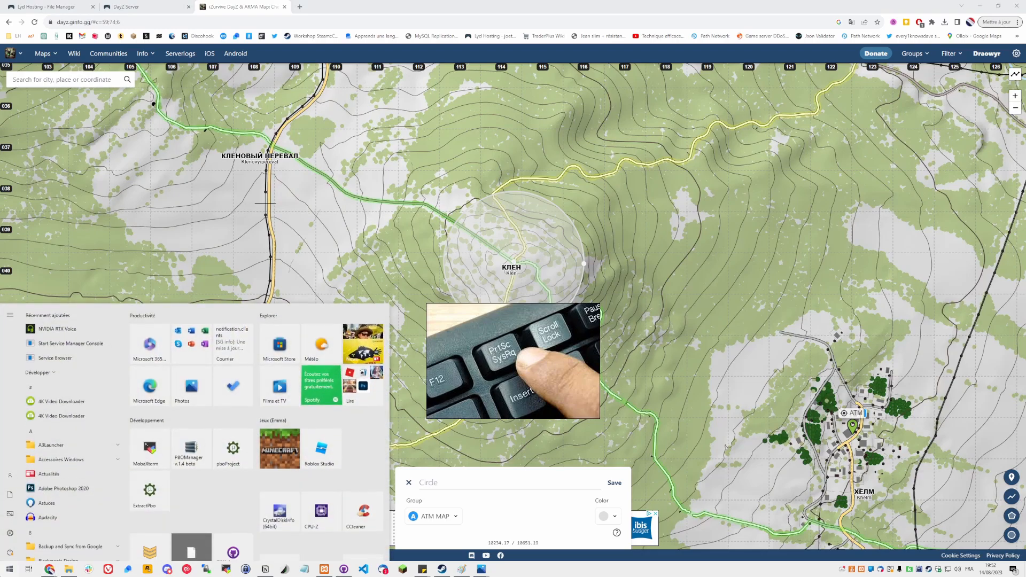
{"action": "type", "text": "paint"}
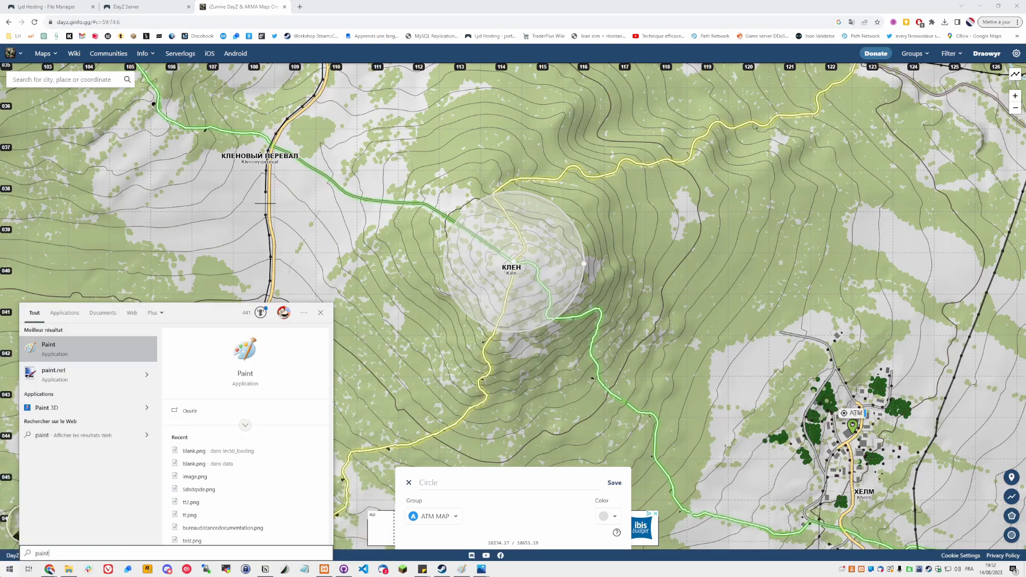
{"action": "key", "text": "Return"}
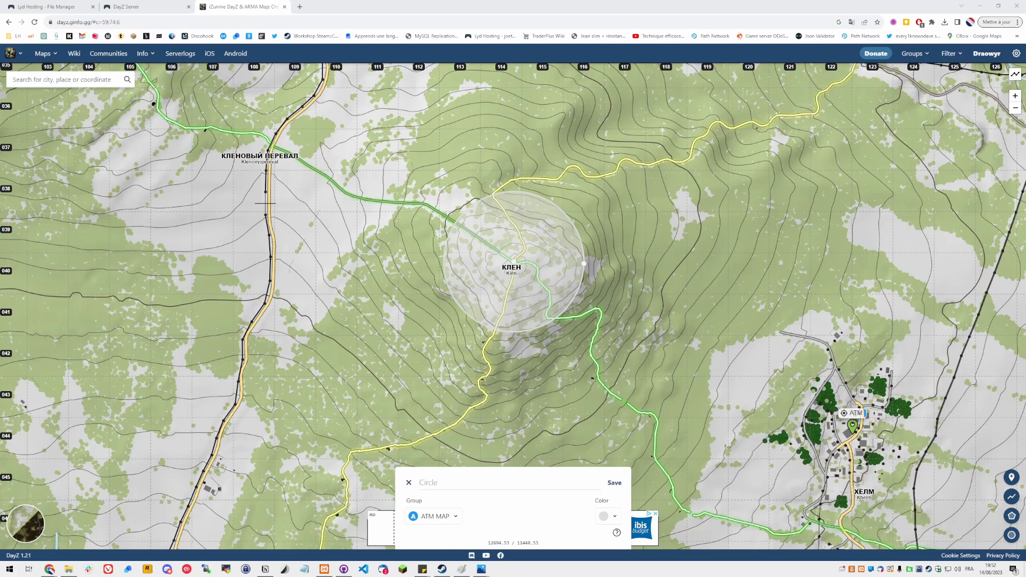
{"action": "mouse_move", "coordinate": [1025, 155]}
{"action": "left_mouse_down"}
{"action": "mouse_move", "coordinate": [540, 92]}
{"action": "mouse_move", "coordinate": [374, 52]}
{"action": "left_mouse_up"}
{"action": "scroll", "coordinate": [559, 221], "scroll_direction": "down", "scroll_amount": 2}
{"action": "scroll", "coordinate": [559, 220], "scroll_direction": "up", "scroll_amount": 2}
{"action": "scroll", "coordinate": [410, 219], "scroll_direction": "down", "scroll_amount": 5}
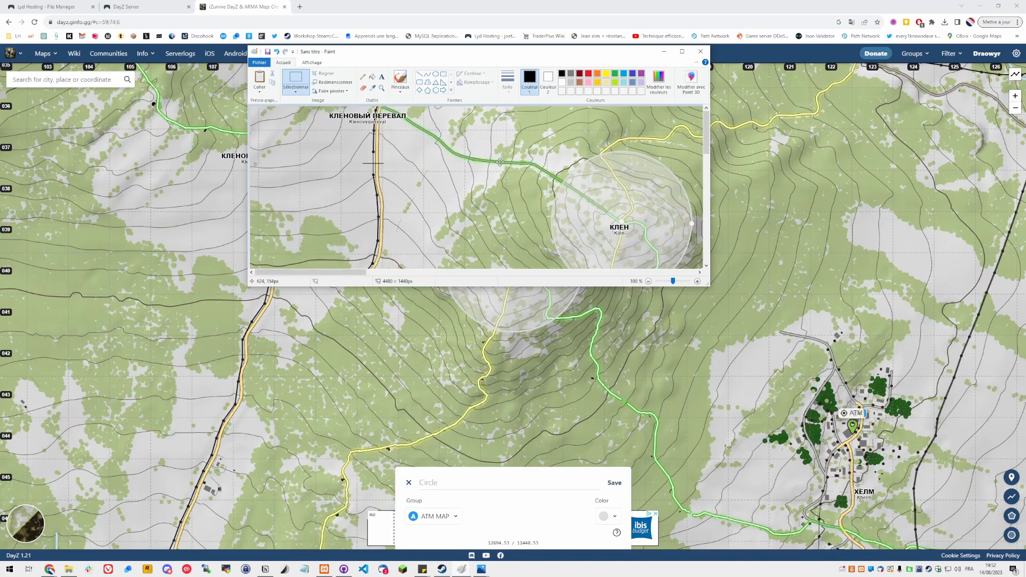
Pan the pasted map screenshot in Paint to the circle's centre coordinates and arrange the windows side by side
{"action": "mouse_move", "coordinate": [407, 182]}
{"action": "left_mouse_down"}
{"action": "mouse_move", "coordinate": [377, 119]}
{"action": "mouse_move", "coordinate": [387, 142]}
{"action": "mouse_move", "coordinate": [324, 151]}
{"action": "left_mouse_up"}
{"action": "left_click_drag", "start_coordinate": [401, 219], "coordinate": [492, 234]}
{"action": "left_click", "coordinate": [384, 250]}
{"action": "left_click_drag", "start_coordinate": [406, 222], "coordinate": [486, 238]}
{"action": "left_click_drag", "start_coordinate": [429, 49], "coordinate": [714, 192]}
{"action": "mouse_move", "coordinate": [599, 3]}
{"action": "left_mouse_down"}
{"action": "mouse_move", "coordinate": [568, 25]}
{"action": "mouse_move", "coordinate": [367, 71]}
{"action": "left_mouse_up"}
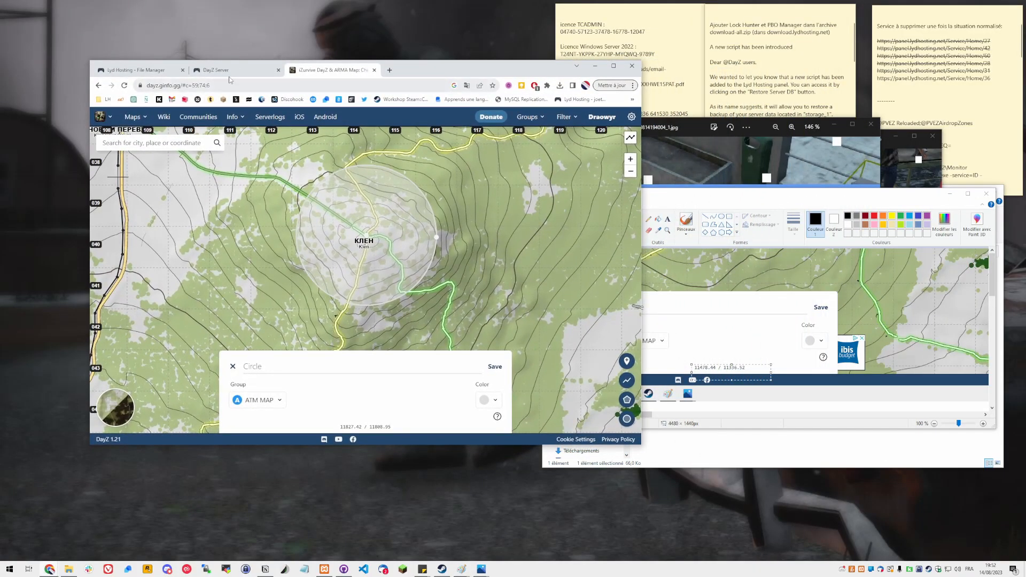
Switch to the hosting file manager and open TraderPlusSafeZoneConfig.json in the TraderPlusConfig folder
{"action": "left_click", "coordinate": [224, 70]}
{"action": "left_click", "coordinate": [136, 70]}
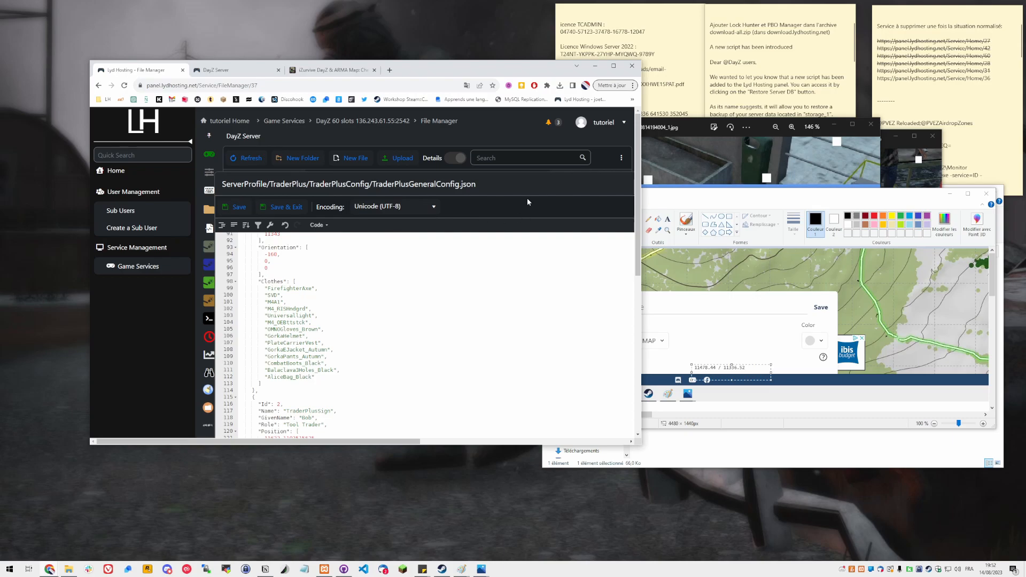
{"action": "double_click", "coordinate": [492, 188]}
{"action": "left_click", "coordinate": [613, 65]}
{"action": "left_click", "coordinate": [756, 58]}
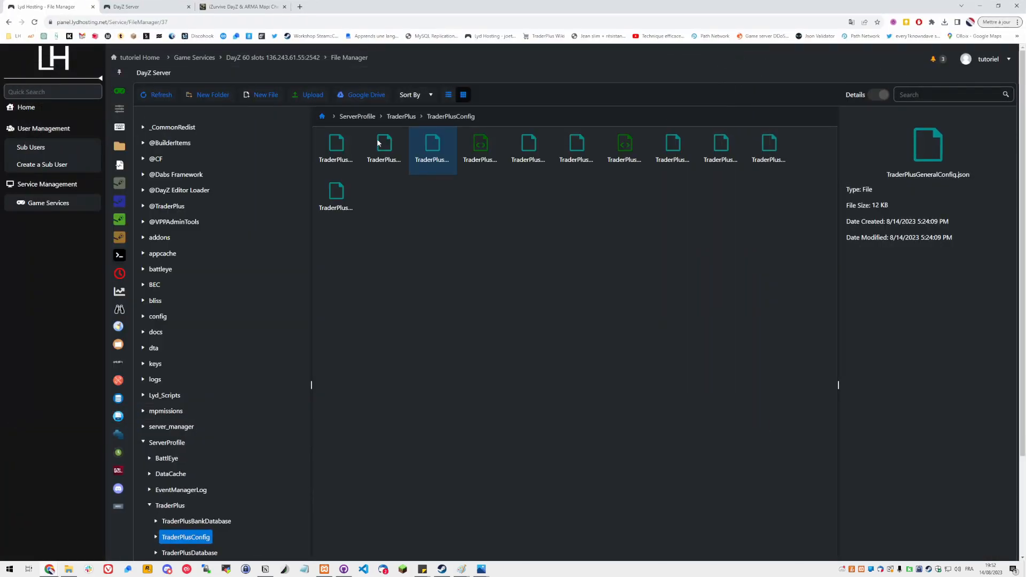
{"action": "left_click", "coordinate": [764, 146]}
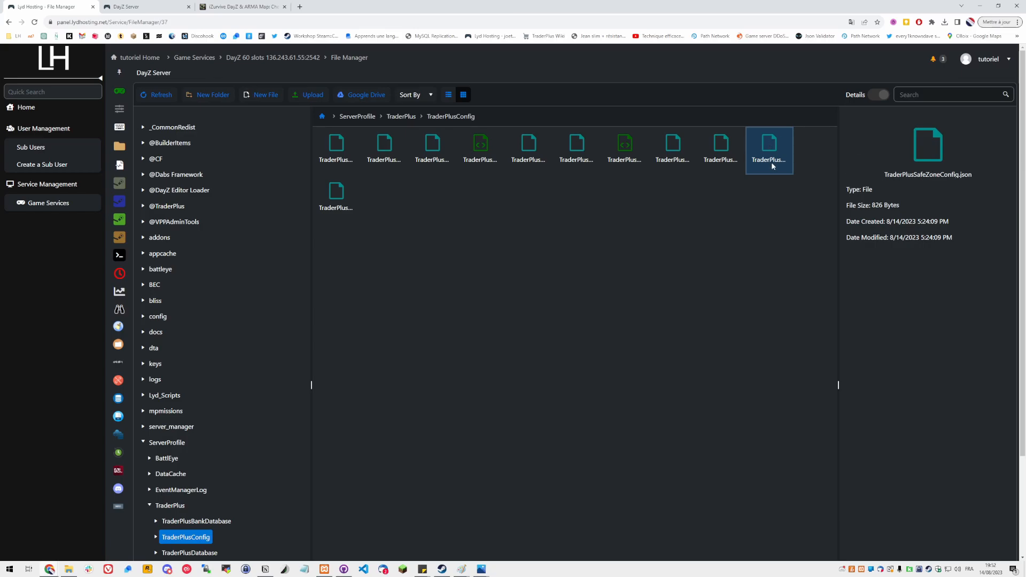
{"action": "double_click", "coordinate": [763, 142]}
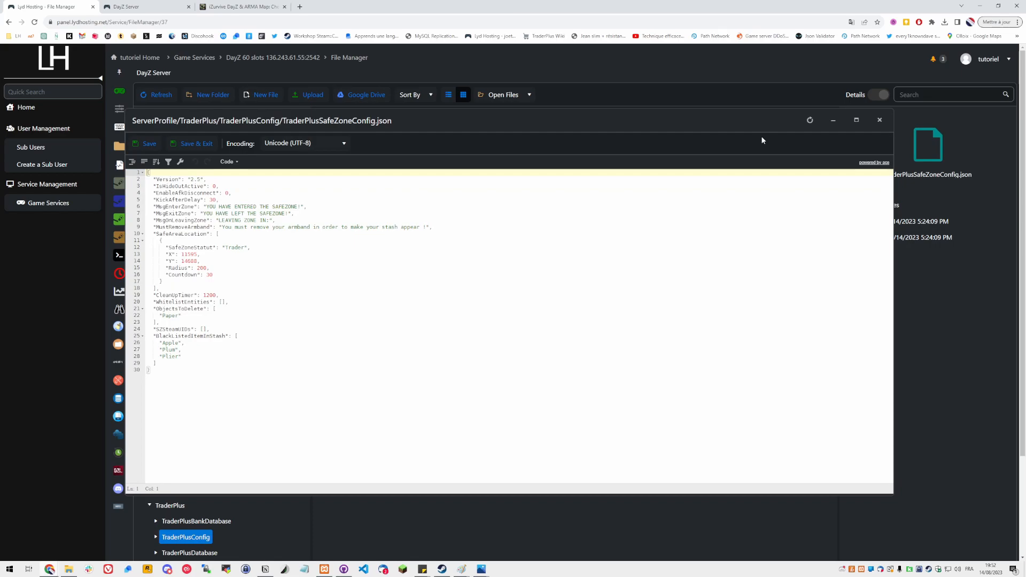
Rename the safe zone status to Klem Trader
{"action": "left_click_drag", "start_coordinate": [181, 276], "coordinate": [172, 250]}
{"action": "double_click", "coordinate": [175, 249]}
{"action": "double_click", "coordinate": [234, 248]}
{"action": "left_click", "coordinate": [230, 249]}
{"action": "type", "text": "Klem"}
Set the safe zone's X to 11478, Y to 11336 and Radius to 170 from the map coordinates, and save
{"action": "double_click", "coordinate": [190, 254]}
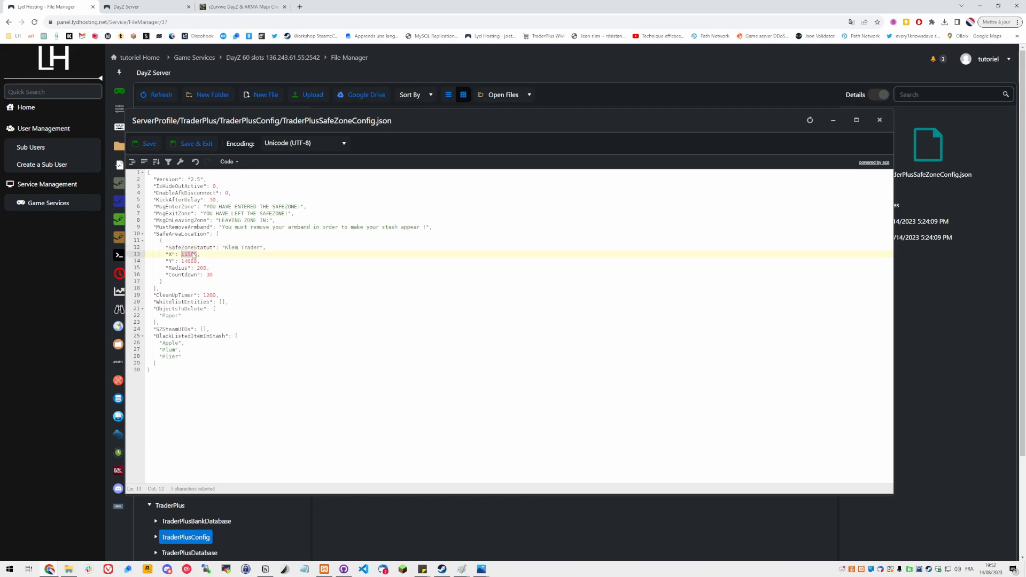
{"action": "mouse_move", "coordinate": [462, 569]}
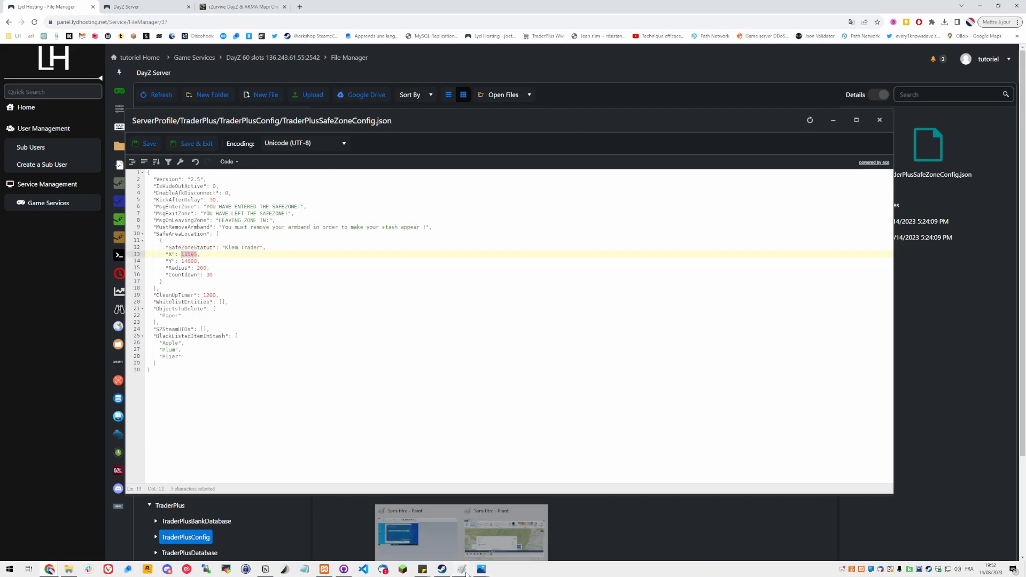
{"action": "left_click", "coordinate": [507, 538]}
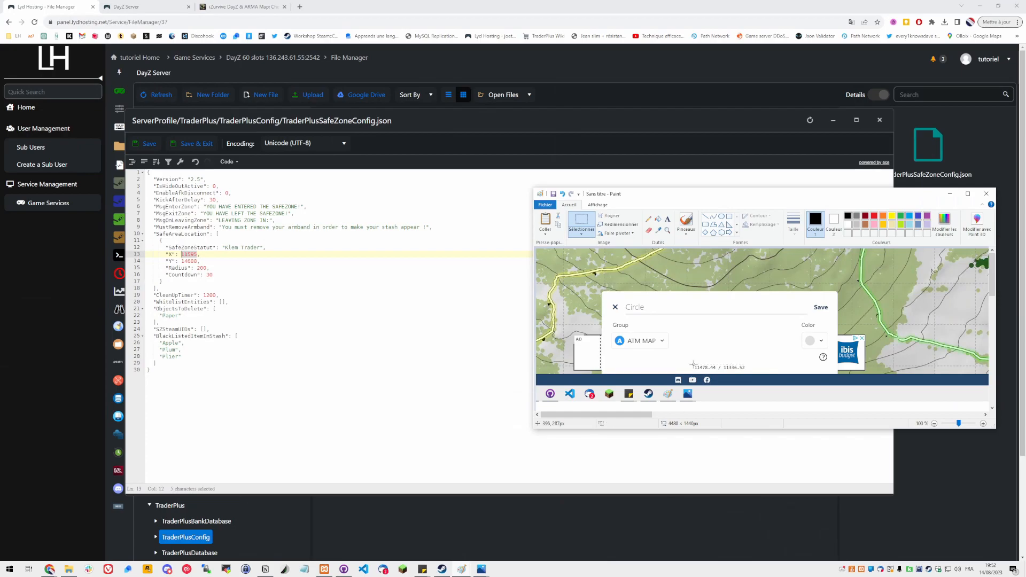
{"action": "mouse_move", "coordinate": [693, 363]}
{"action": "left_mouse_down"}
{"action": "mouse_move", "coordinate": [755, 372]}
{"action": "mouse_move", "coordinate": [723, 361]}
{"action": "left_mouse_up"}
{"action": "left_click", "coordinate": [718, 357]}
{"action": "left_click_drag", "start_coordinate": [685, 198], "coordinate": [1025, 189]}
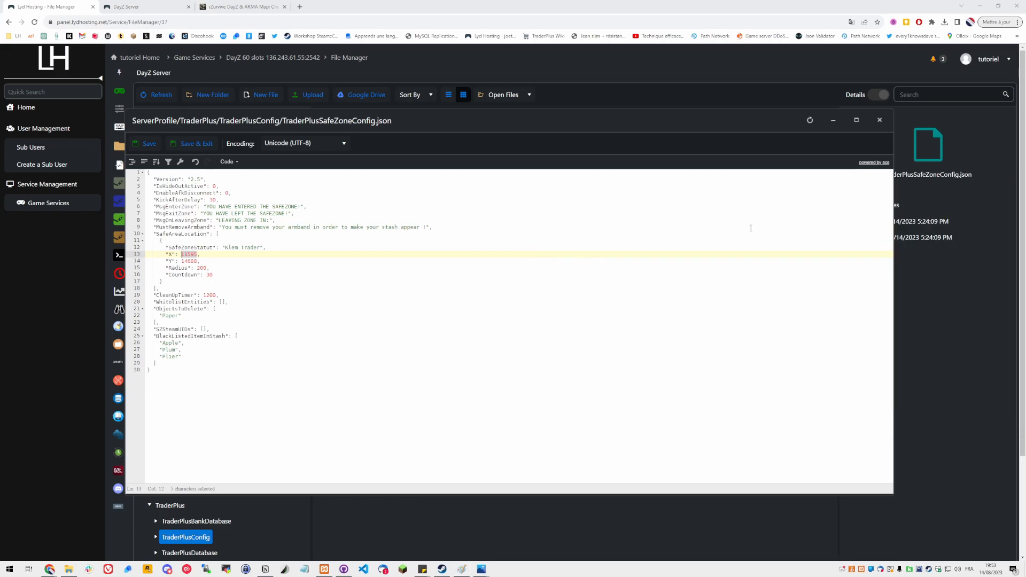
{"action": "double_click", "coordinate": [183, 256]}
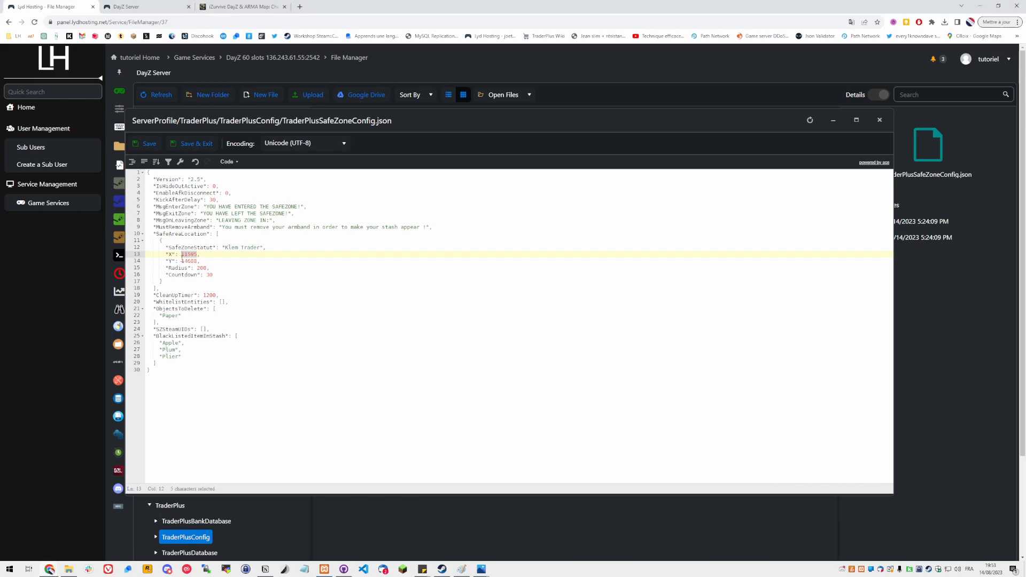
{"action": "type", "text": "11478"}
{"action": "left_click", "coordinate": [184, 268]}
{"action": "double_click", "coordinate": [188, 261]}
{"action": "type", "text": "11330"}
{"action": "double_click", "coordinate": [202, 268]}
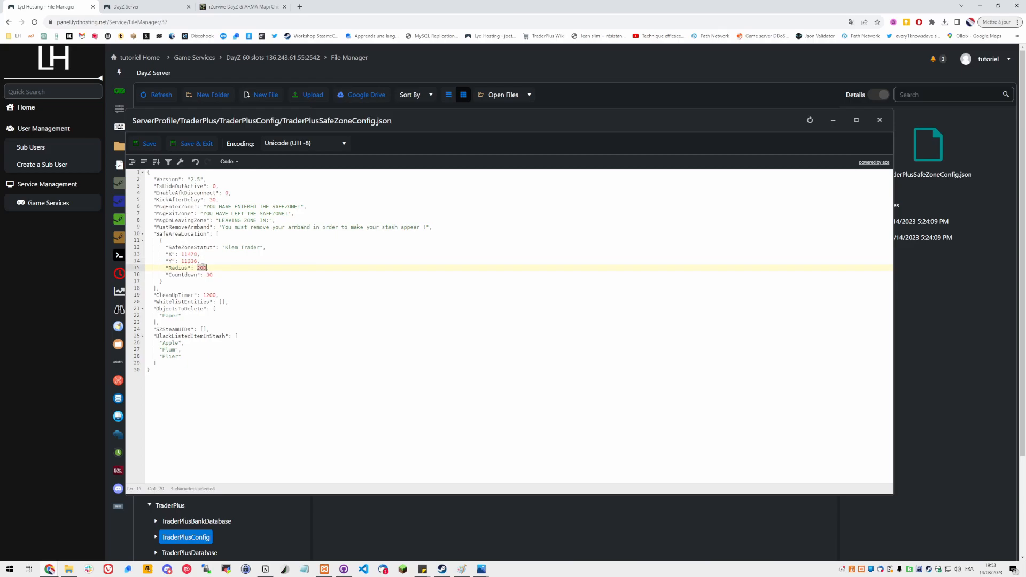
{"action": "type", "text": "170"}
{"action": "left_click", "coordinate": [149, 145]}
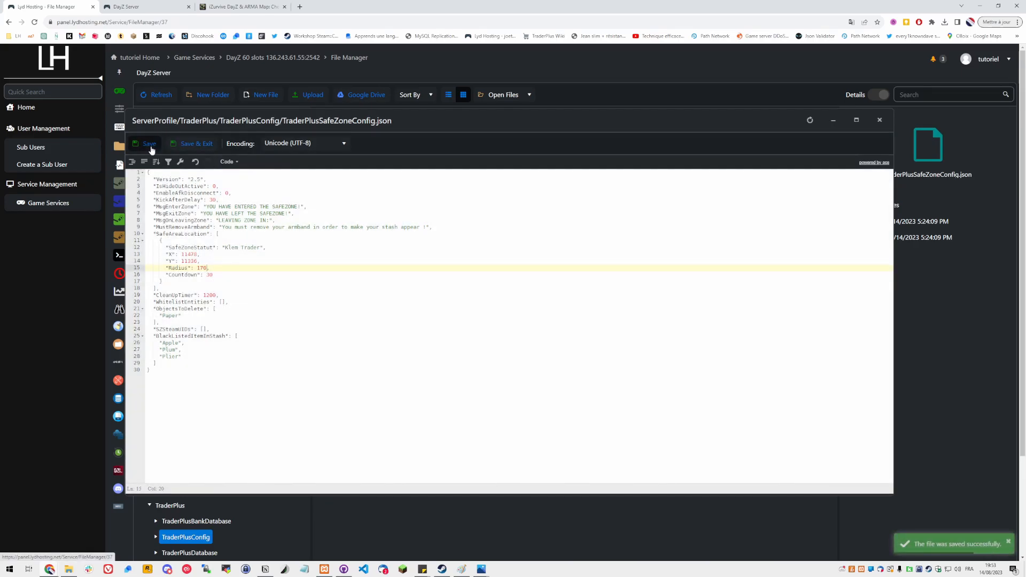
Duplicate the Klem safe zone entry, add the separating comma after the first entry, and save the file
{"action": "left_click", "coordinate": [188, 274]}
{"action": "left_click", "coordinate": [205, 282]}
{"action": "left_click", "coordinate": [232, 233], "text": "shift"}
{"action": "key", "text": "ctrl+c"}
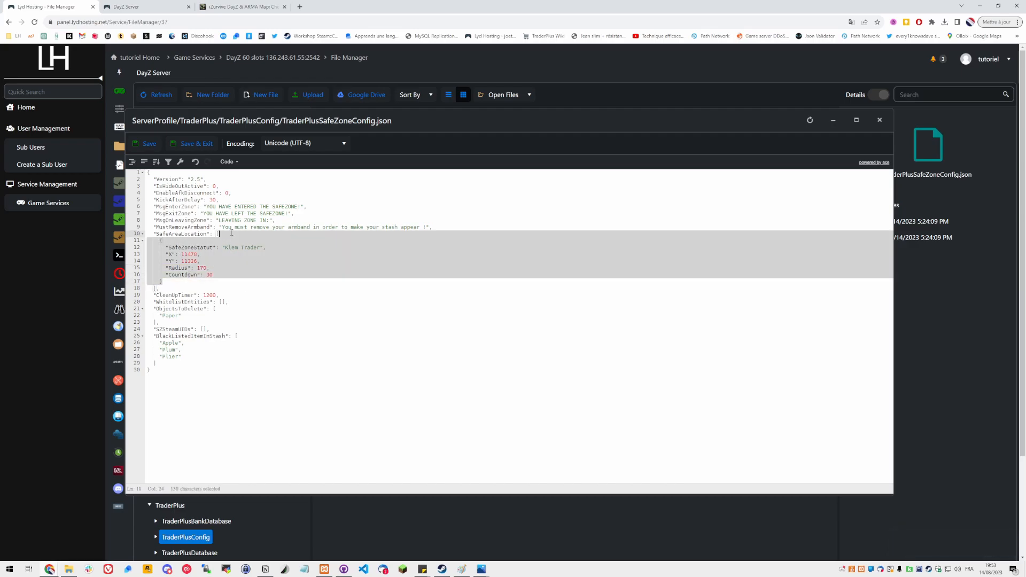
{"action": "left_click", "coordinate": [175, 281]}
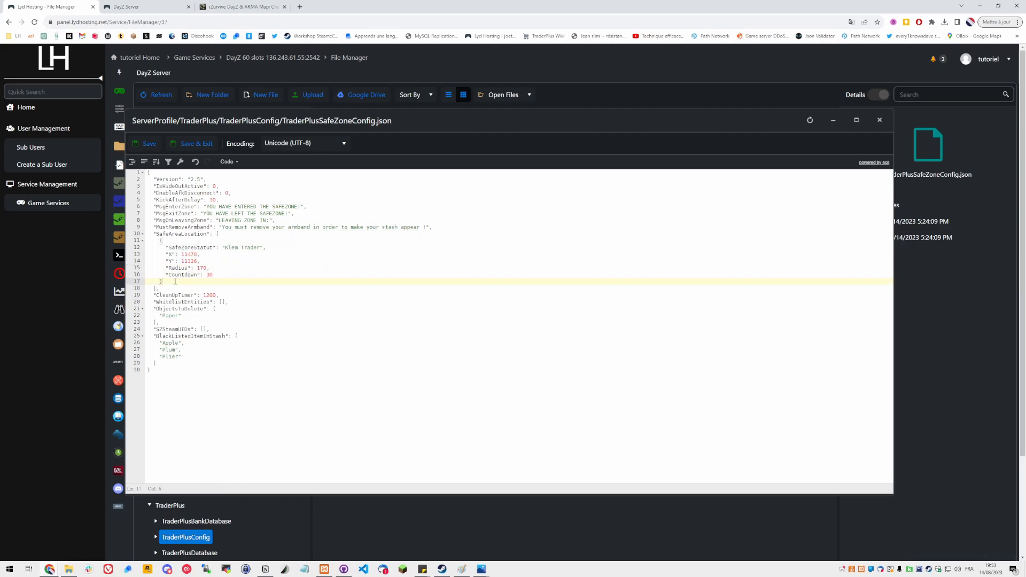
{"action": "key", "text": "ctrl+v"}
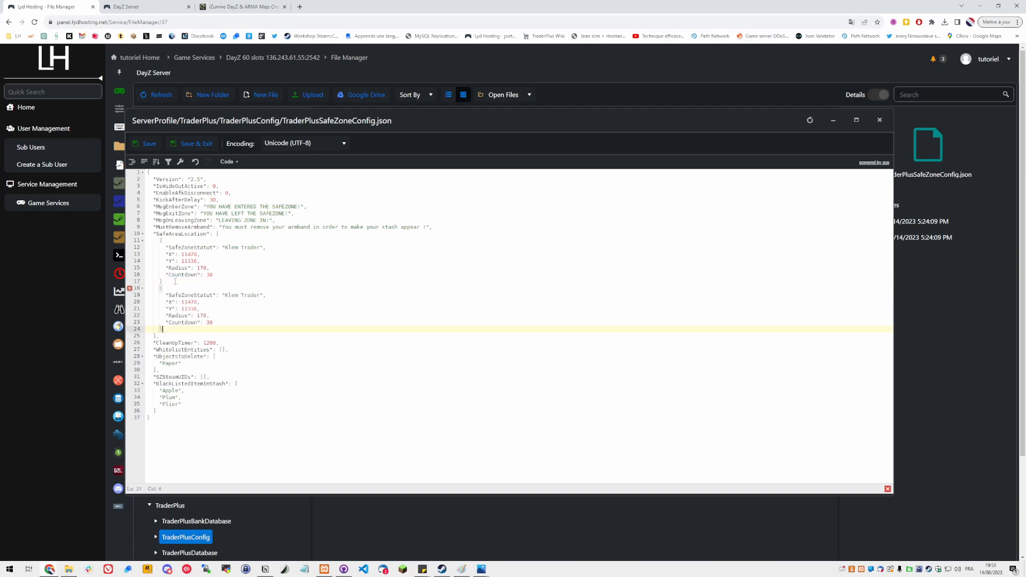
{"action": "left_click", "coordinate": [175, 281]}
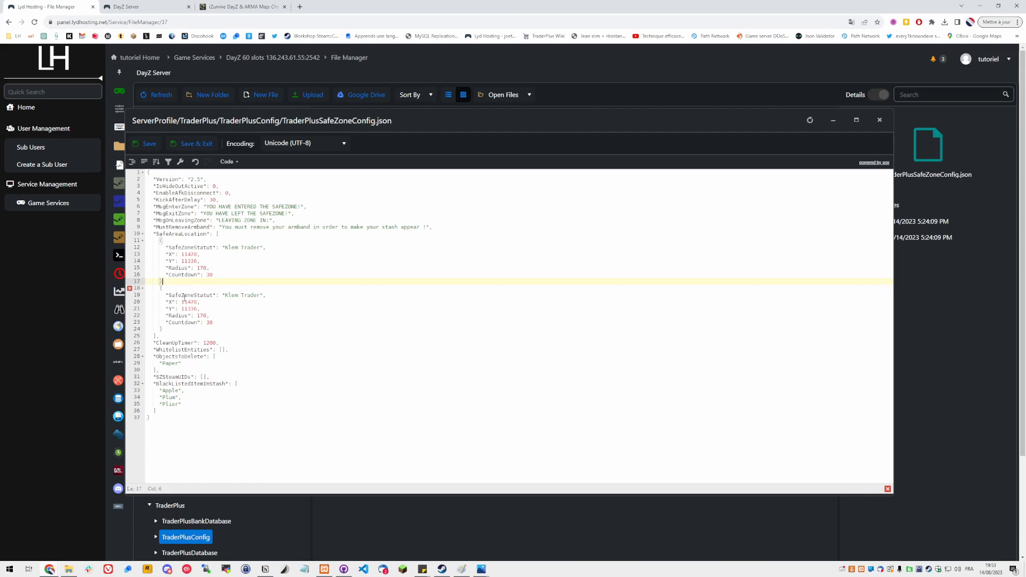
{"action": "mouse_move", "coordinate": [132, 293]}
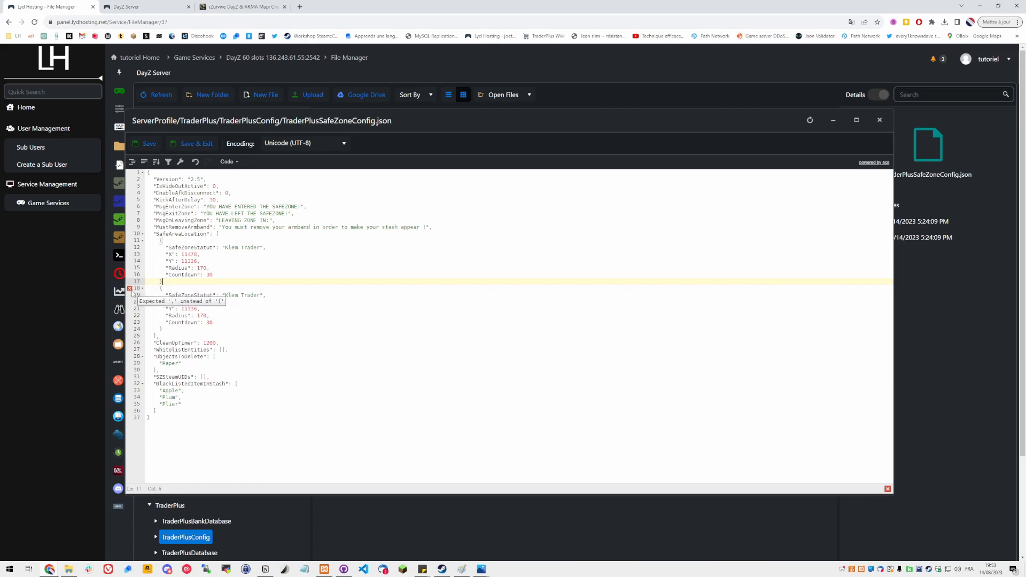
{"action": "type", "text": ","}
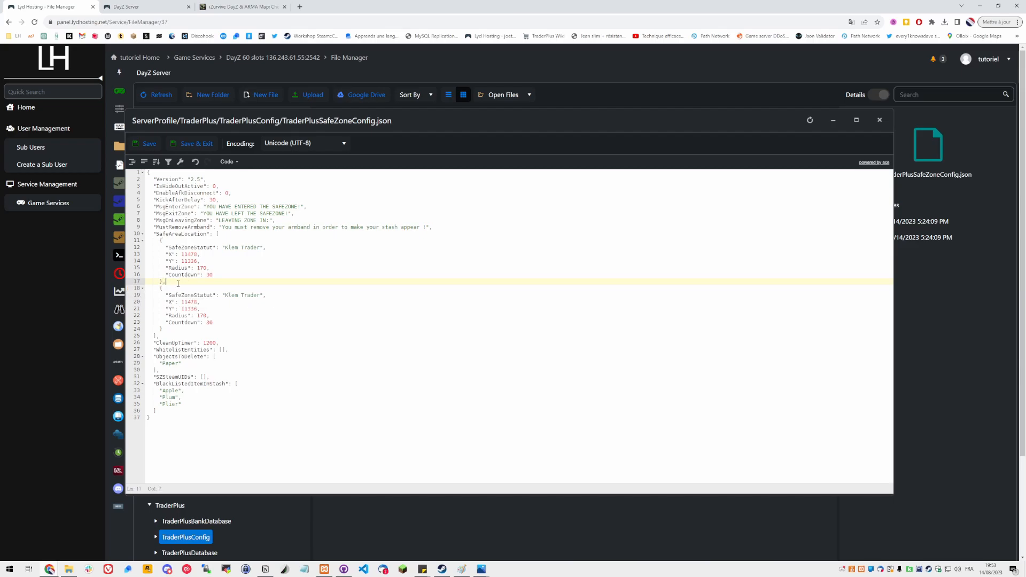
{"action": "left_click_drag", "start_coordinate": [168, 284], "coordinate": [160, 282]}
{"action": "key", "text": "Right"}
{"action": "left_click", "coordinate": [166, 331]}
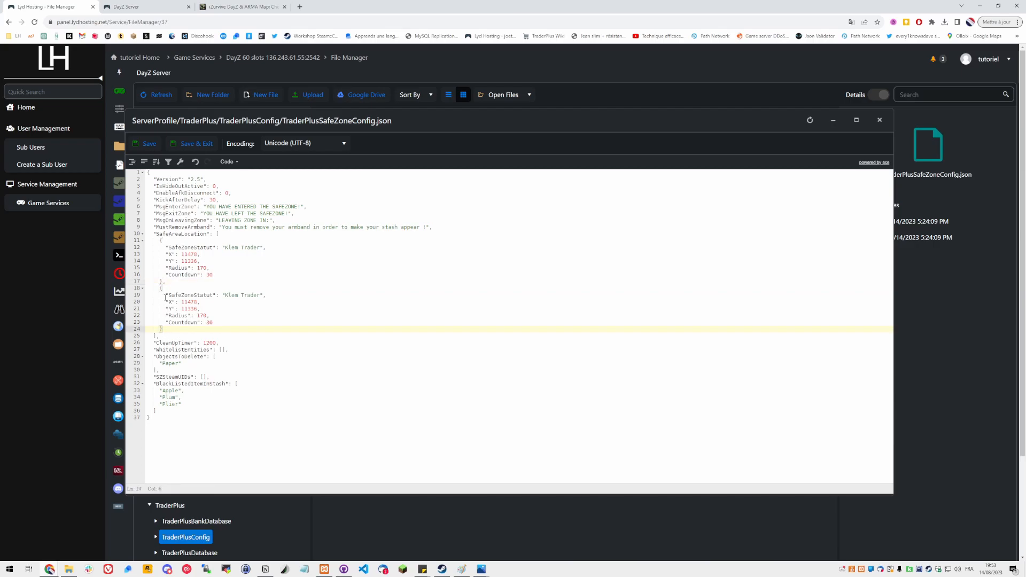
{"action": "left_click", "coordinate": [185, 404]}
{"action": "left_click", "coordinate": [149, 144]}
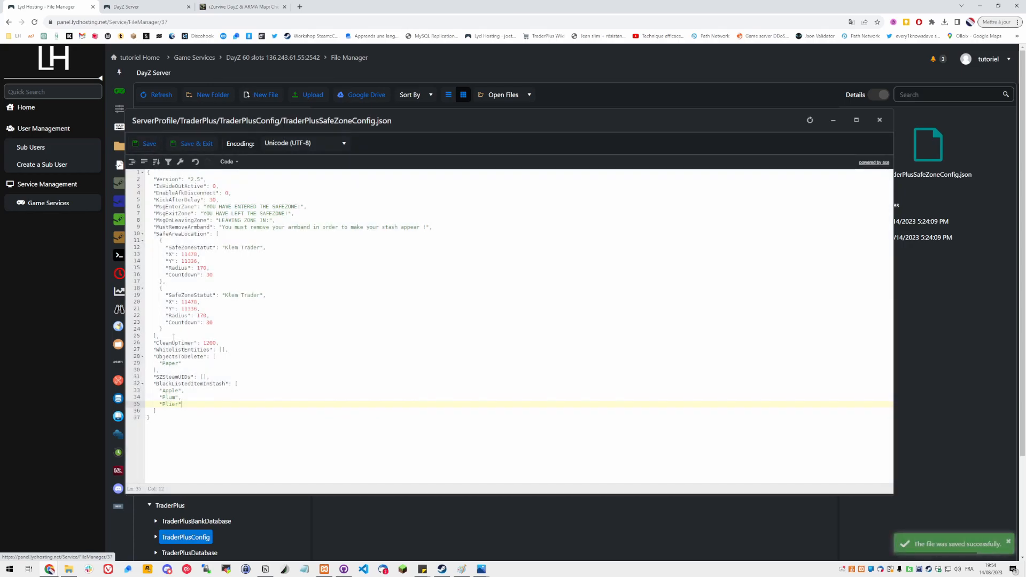
Delete the duplicated safe zone entry, save the file and close the editor
{"action": "left_click_drag", "start_coordinate": [165, 329], "coordinate": [159, 288]}
{"action": "key", "text": "BackSpace"}
{"action": "key", "text": "Return"}
{"action": "key", "text": "BackSpace"}
{"action": "key", "text": "BackSpace"}
{"action": "key", "text": "BackSpace"}
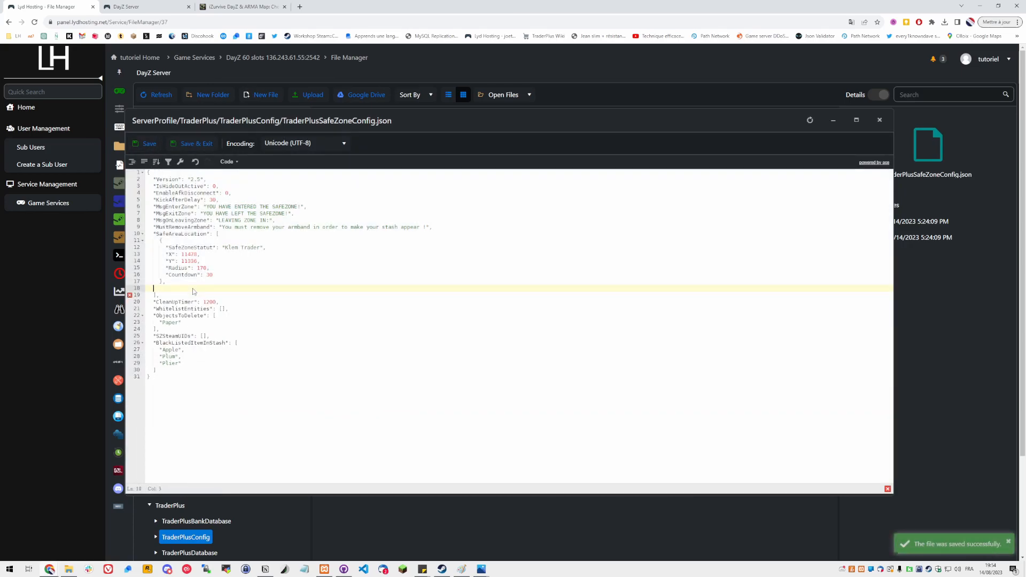
{"action": "left_click", "coordinate": [148, 144]}
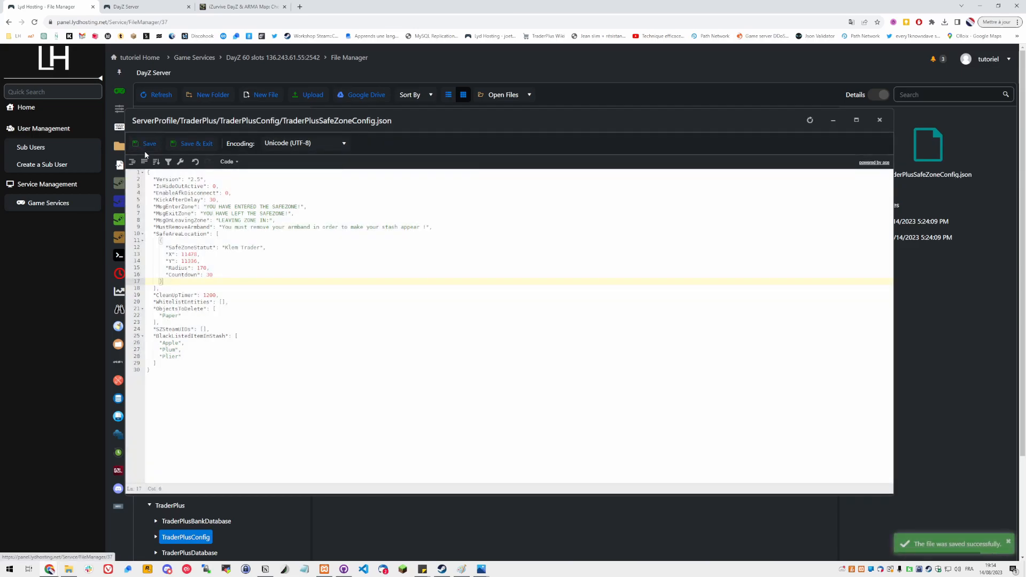
{"action": "left_click", "coordinate": [879, 120]}
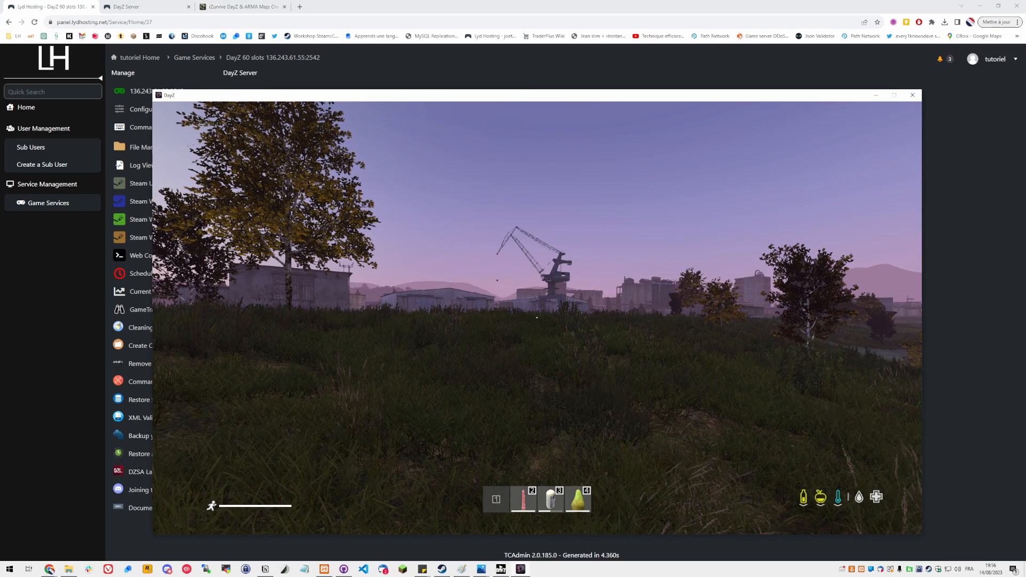
In the game, open the admin Teleport Tools and teleport to the Klen trader area on the map
{"action": "key", "text": "End"}
{"action": "key", "text": "y"}
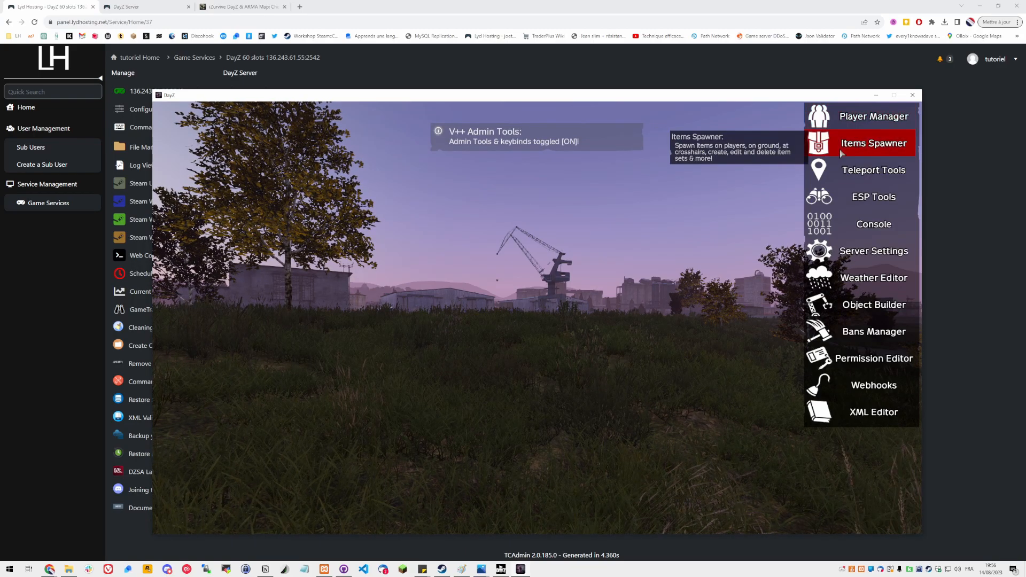
{"action": "left_click", "coordinate": [846, 166]}
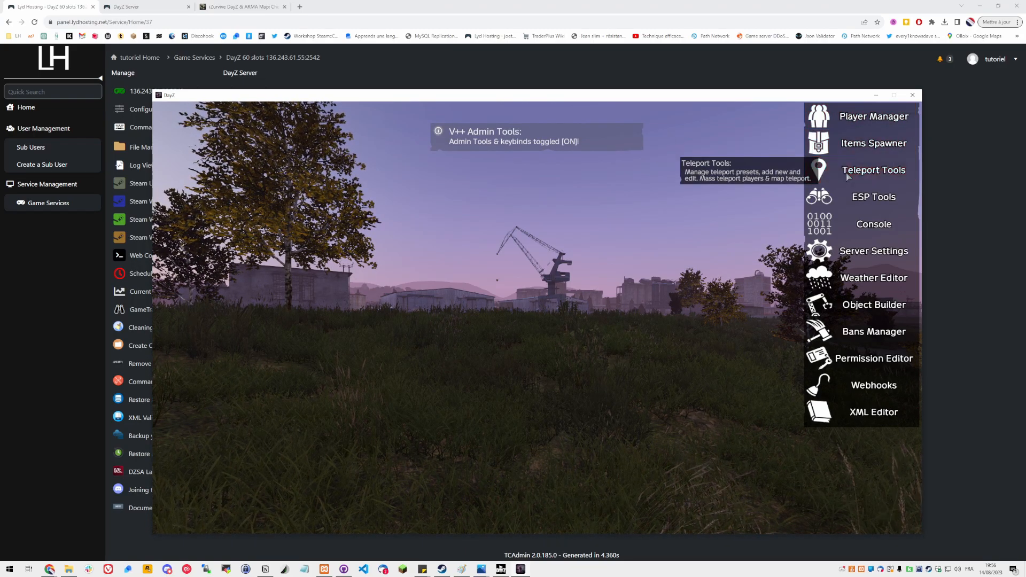
{"action": "left_click_drag", "start_coordinate": [429, 312], "coordinate": [354, 261]}
{"action": "scroll", "coordinate": [449, 184], "scroll_direction": "up", "scroll_amount": 1}
{"action": "scroll", "coordinate": [450, 185], "scroll_direction": "up", "scroll_amount": 4}
{"action": "scroll", "coordinate": [361, 263], "scroll_direction": "down", "scroll_amount": 2}
{"action": "scroll", "coordinate": [420, 297], "scroll_direction": "down", "scroll_amount": 2}
{"action": "left_click_drag", "start_coordinate": [419, 296], "coordinate": [422, 192]}
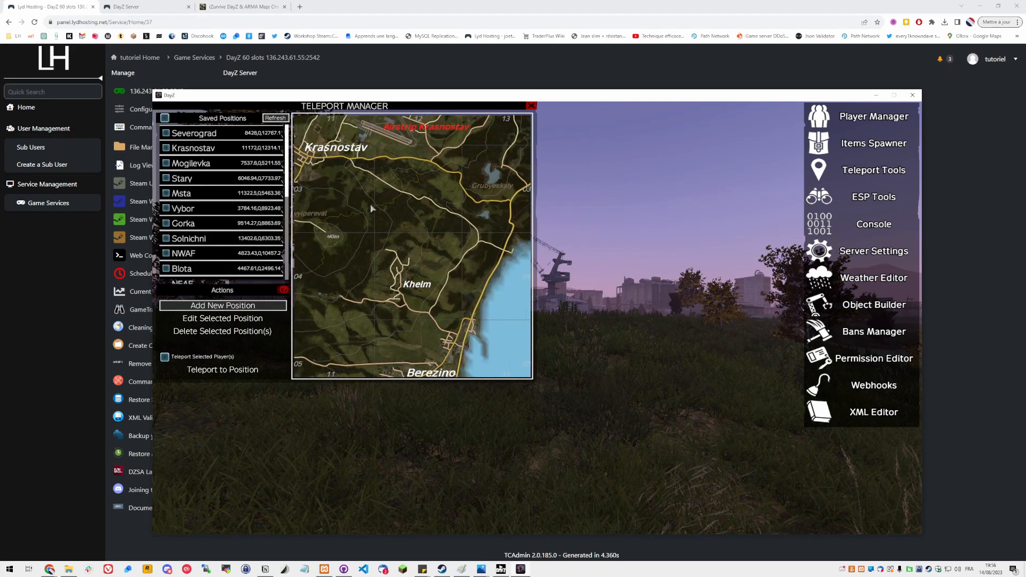
{"action": "scroll", "coordinate": [426, 188], "scroll_direction": "up", "scroll_amount": 2}
{"action": "scroll", "coordinate": [426, 188], "scroll_direction": "up", "scroll_amount": 5}
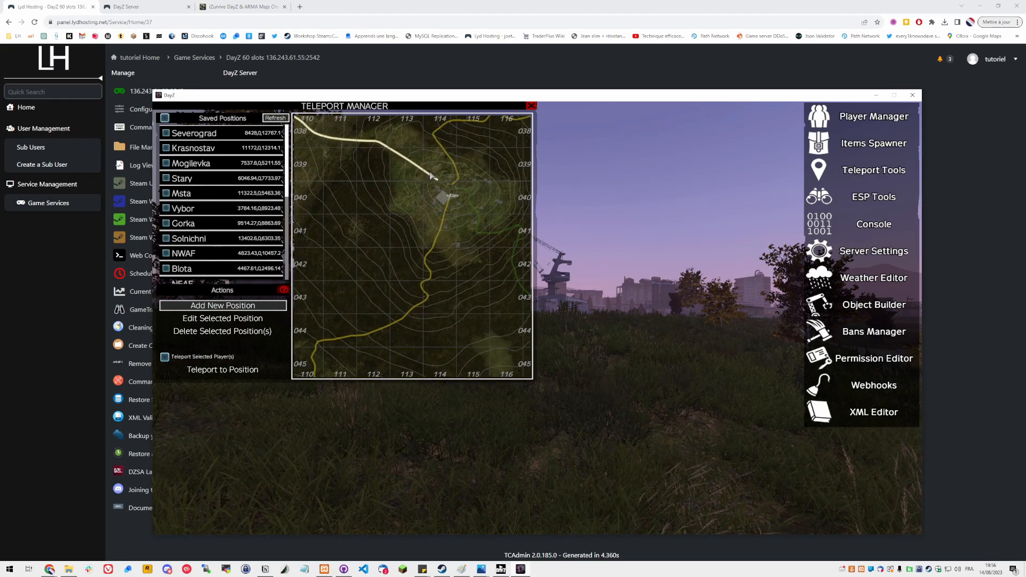
{"action": "double_click", "coordinate": [427, 176]}
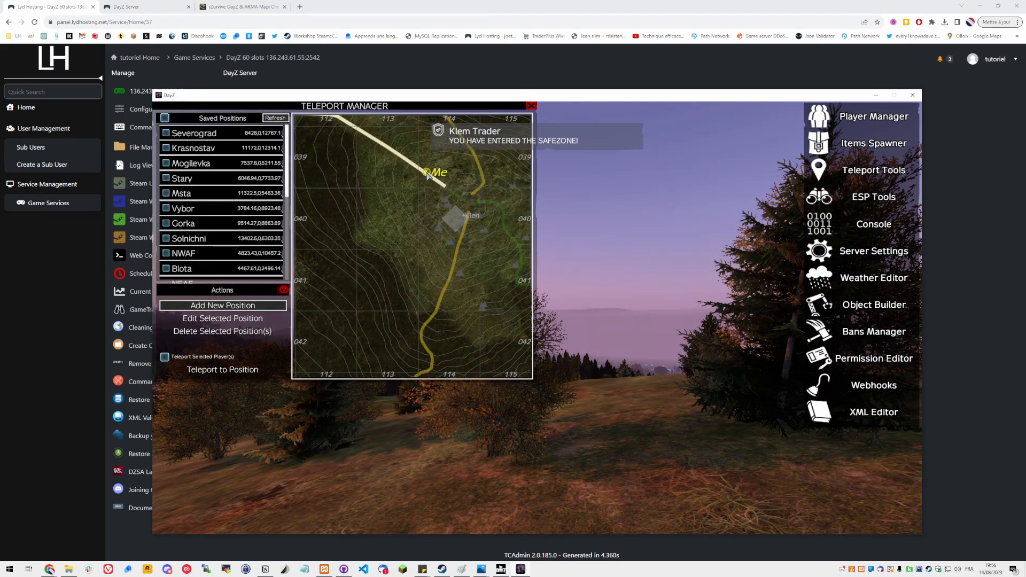
{"action": "left_click", "coordinate": [532, 107]}
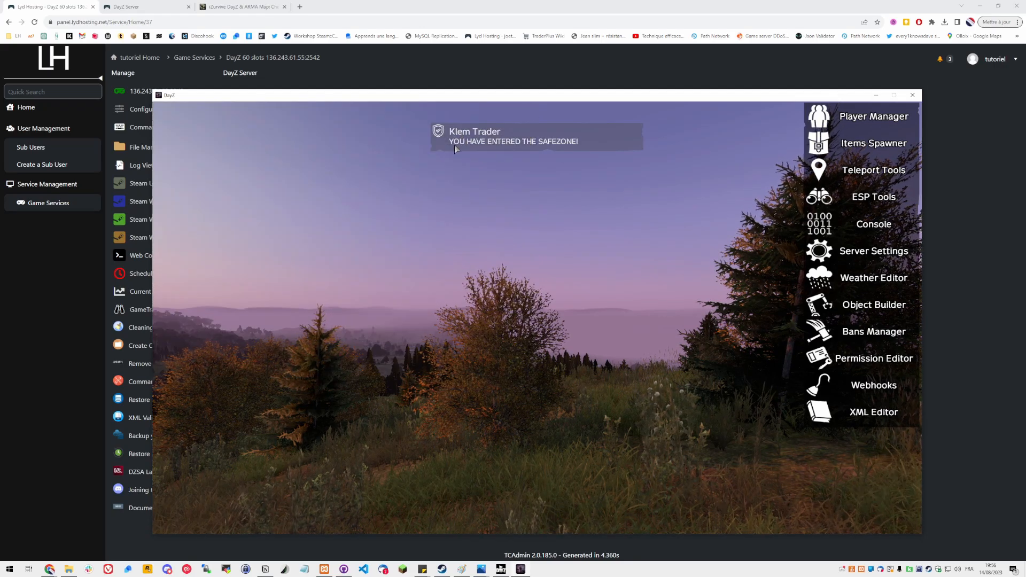
Walk to the Klen ATM and the weapon trader and test opening and closing their menus
{"action": "key", "text": "Home"}
{"action": "key", "text": "w"}
{"action": "key", "text": "shift+w"}
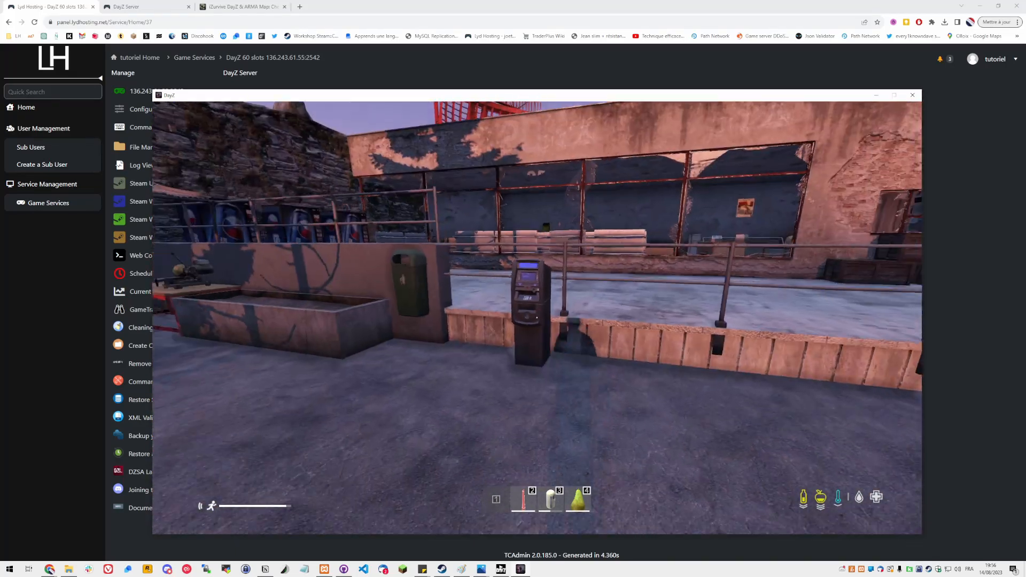
{"action": "key", "text": "f"}
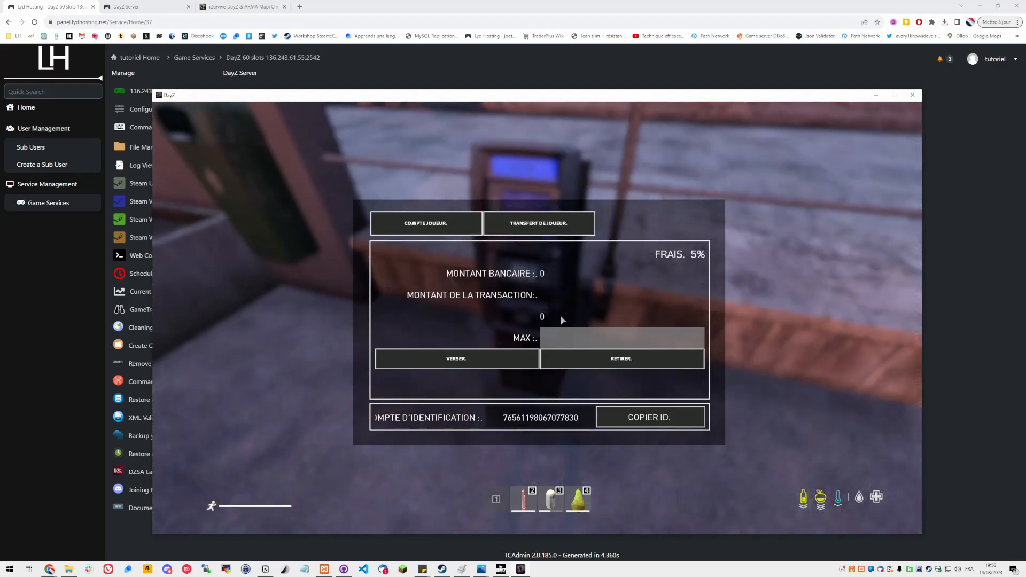
{"action": "key", "text": "Escape"}
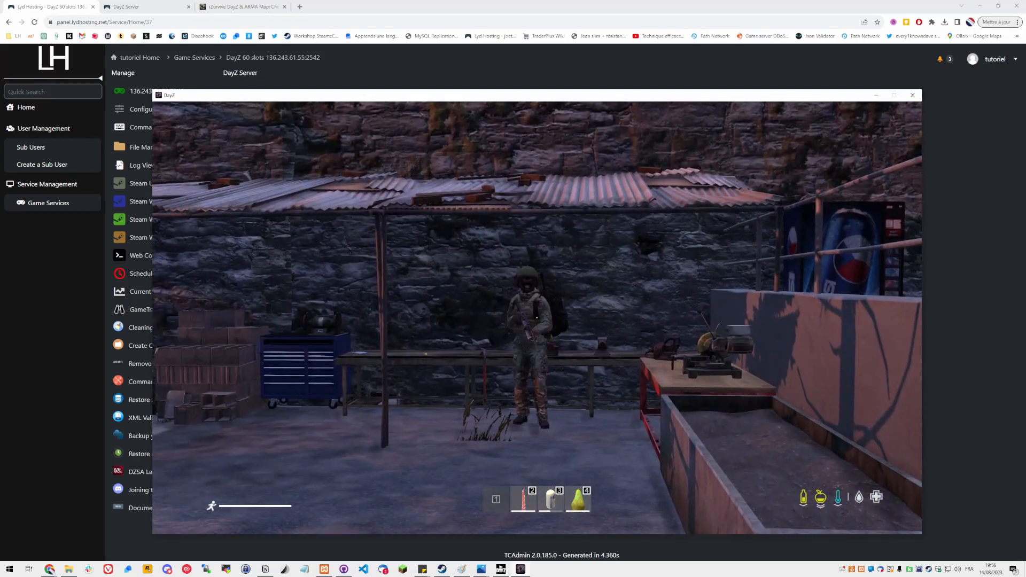
{"action": "key", "text": "s"}
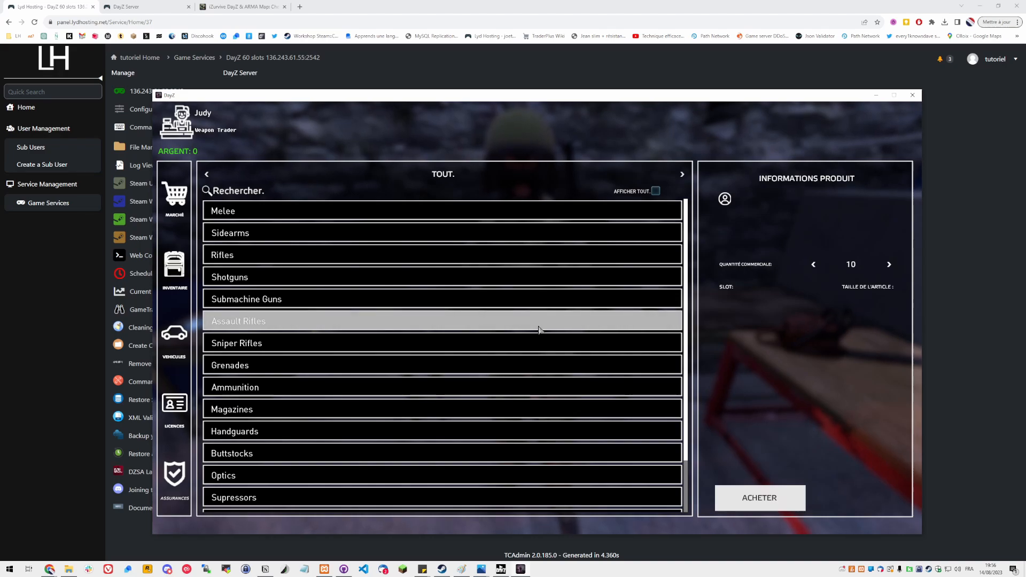
{"action": "key", "text": "Escape"}
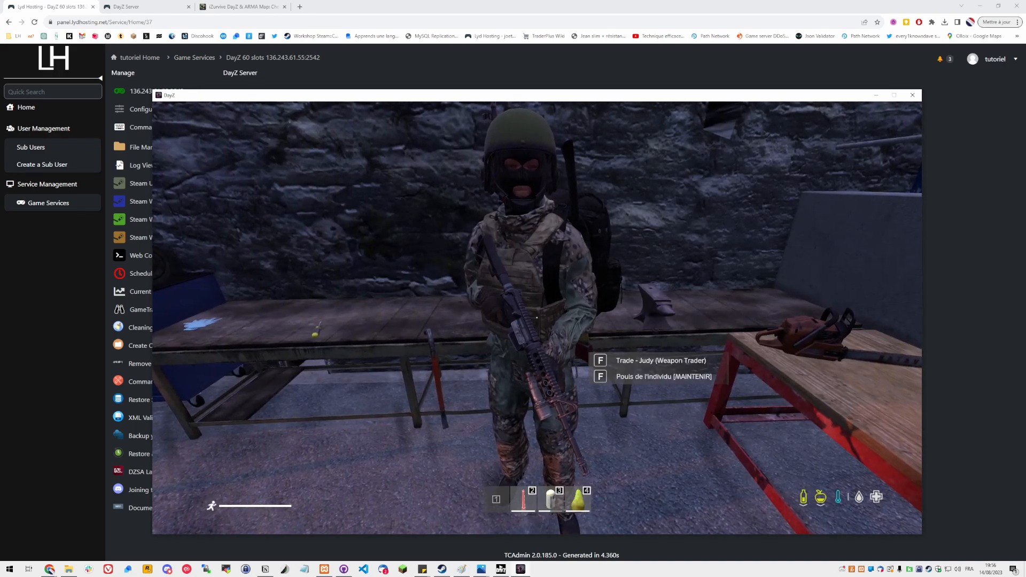
Quit the game session from the pause menu and close the DayZ window
{"action": "key", "text": "Escape"}
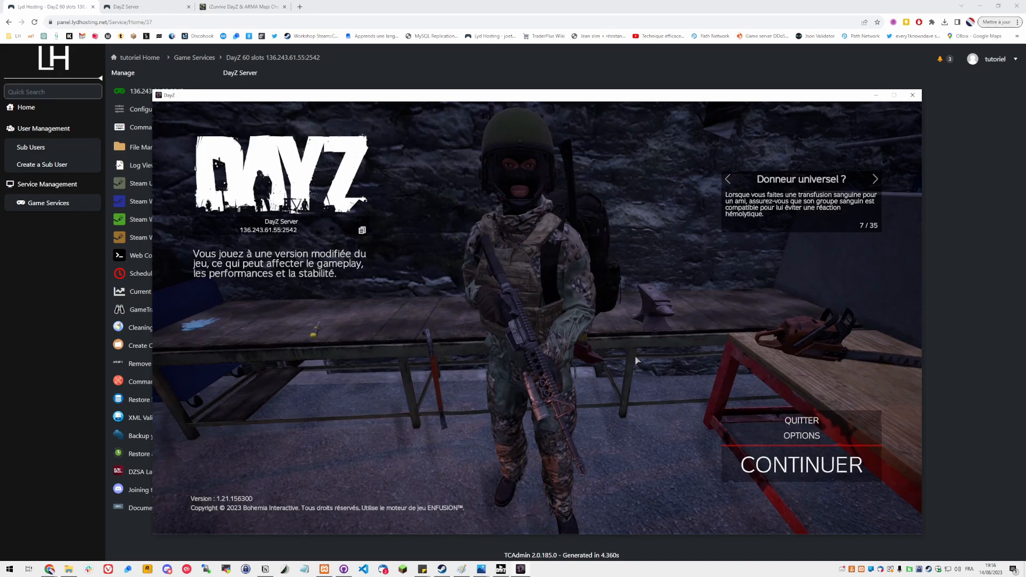
{"action": "left_click", "coordinate": [802, 420]}
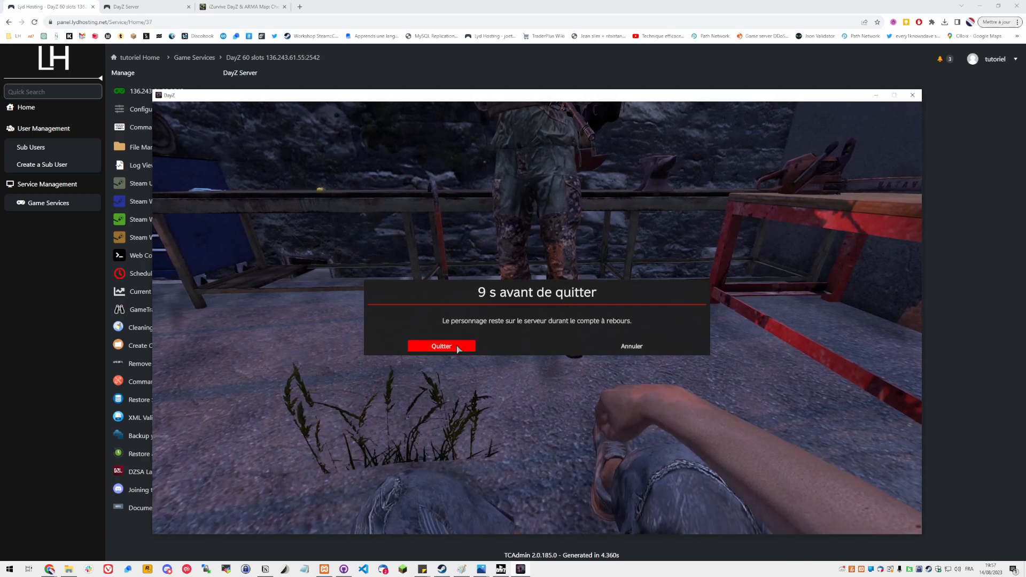
{"action": "left_click", "coordinate": [456, 347]}
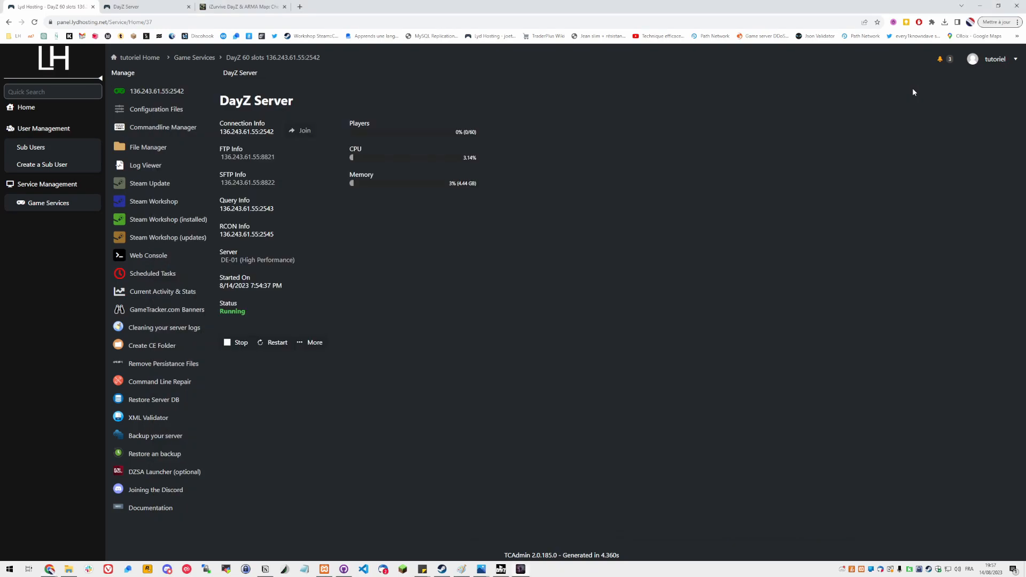
{"action": "left_click", "coordinate": [913, 95]}
{"action": "right_click", "coordinate": [519, 570]}
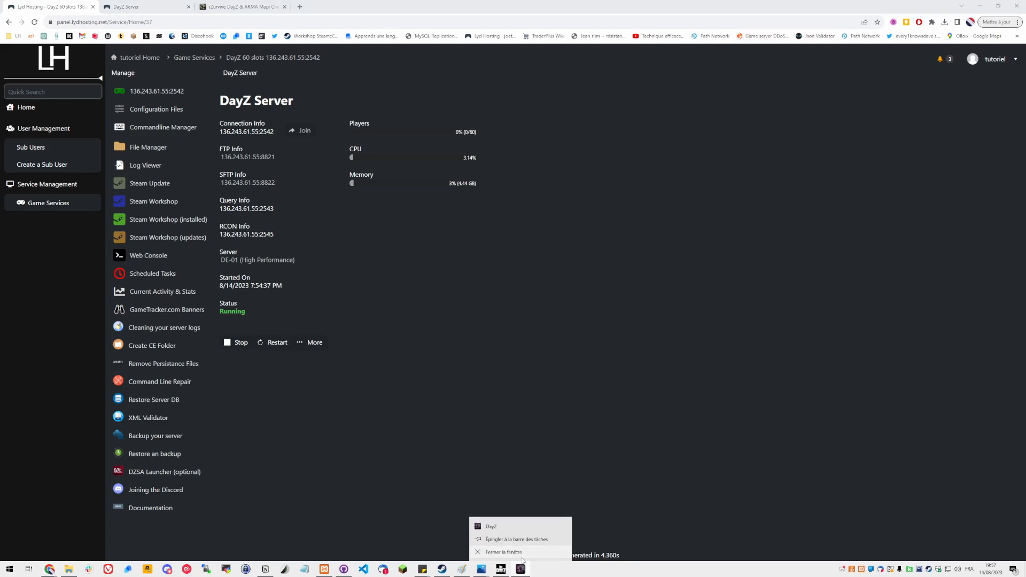
{"action": "left_click", "coordinate": [522, 557]}
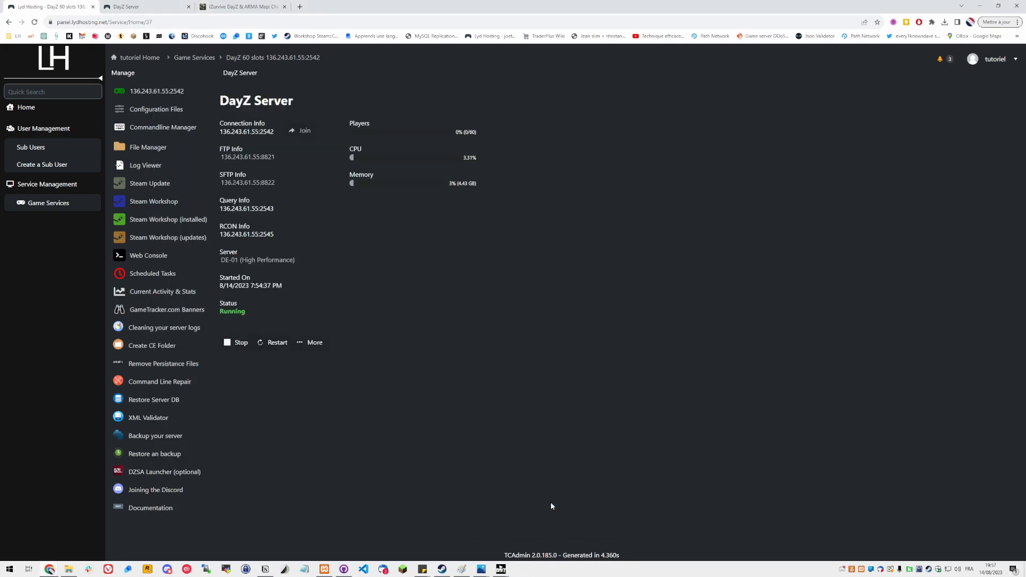
Stop the DayZ server and close the DayZ Launcher windows
{"action": "left_click", "coordinate": [225, 344]}
{"action": "right_click", "coordinate": [501, 570]}
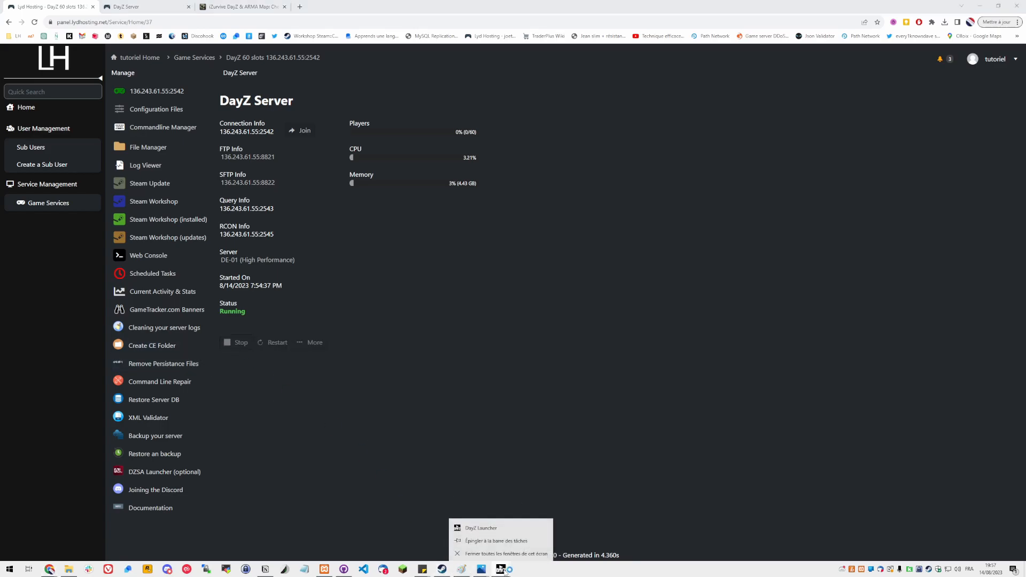
{"action": "left_click", "coordinate": [502, 554]}
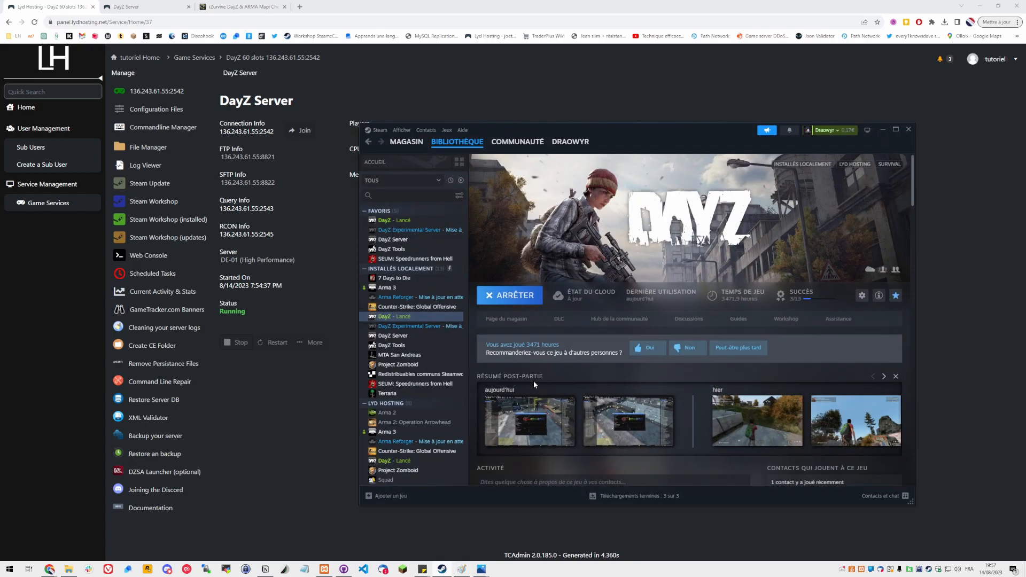
Open the DayZ Steam Workshop and search for Green Mountain Trader
{"action": "left_click", "coordinate": [788, 319]}
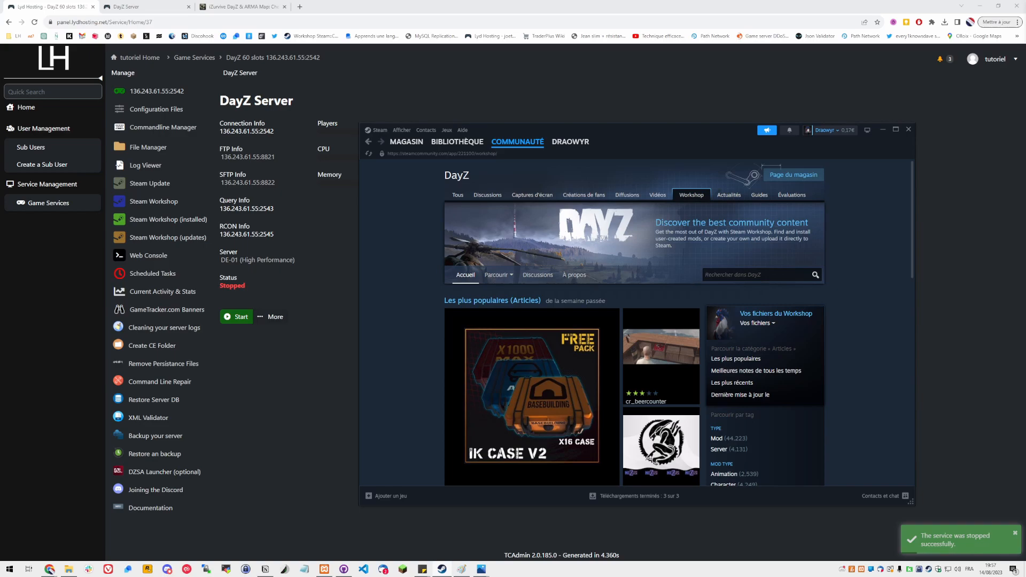
{"action": "left_click", "coordinate": [753, 275]}
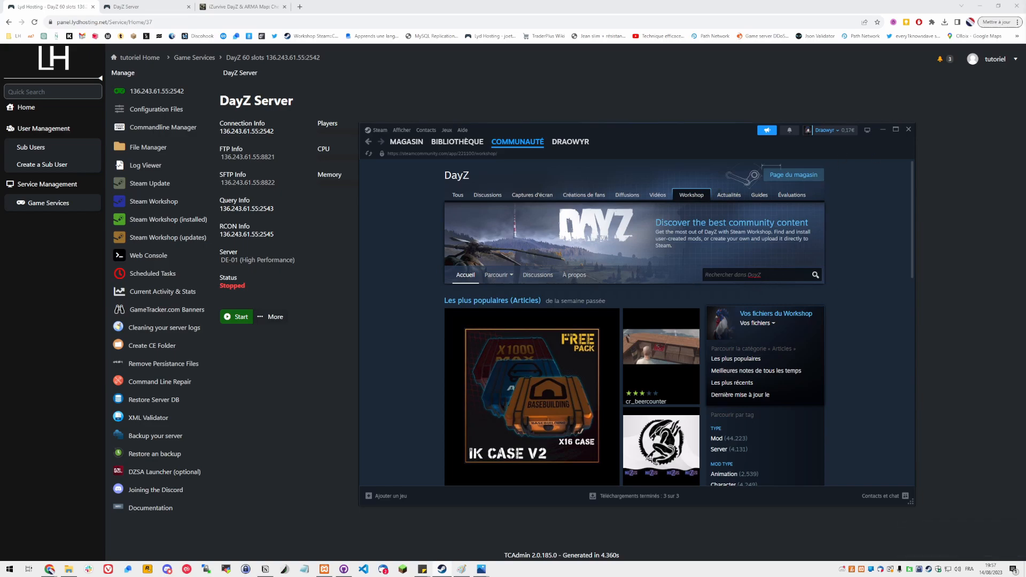
{"action": "type", "text": "Green Mountain Trader"}
{"action": "key", "text": "Return"}
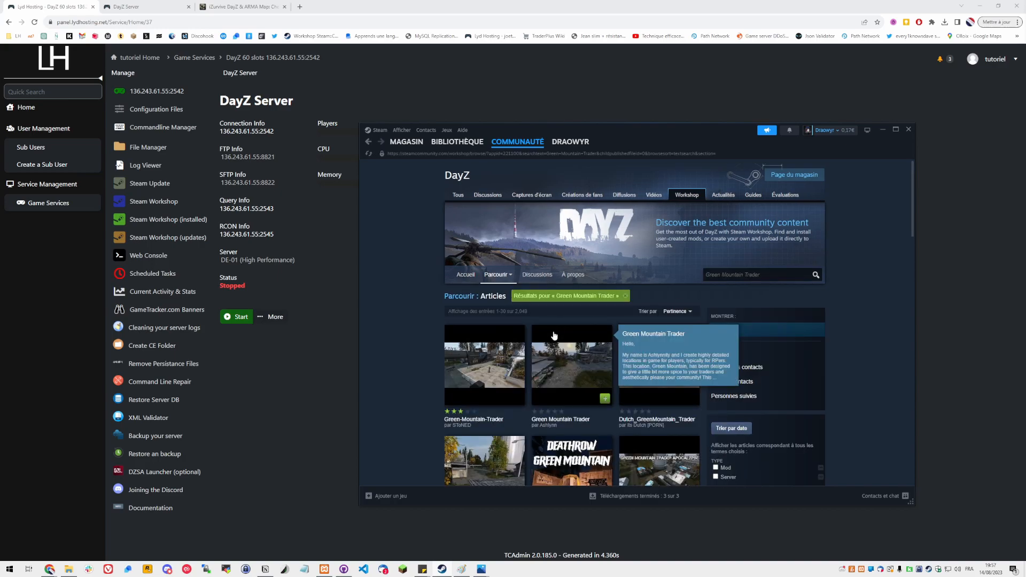
Open the Green Mountain Trader mod page, browse its screenshots, and subscribe to the mod
{"action": "left_click", "coordinate": [546, 370]}
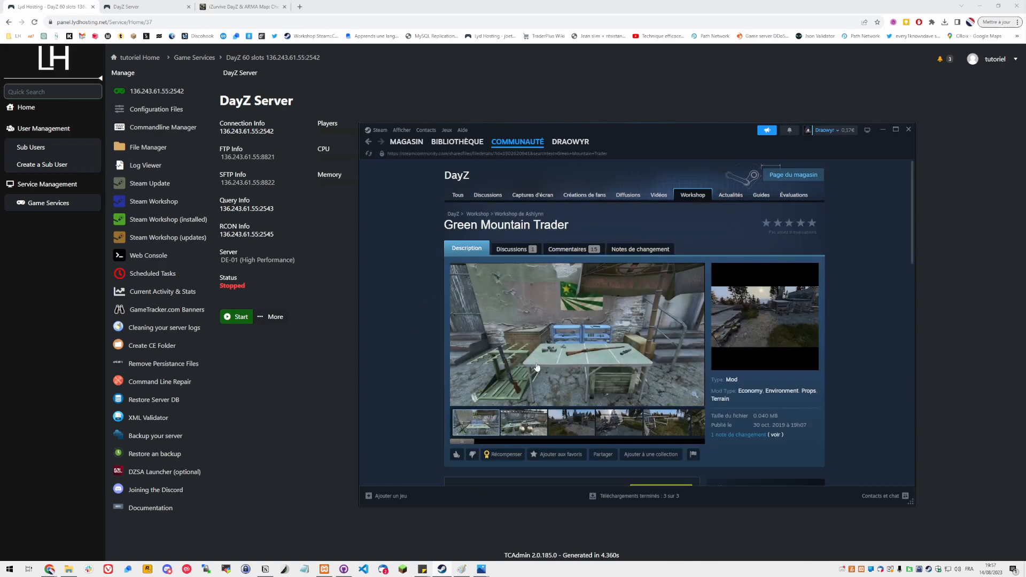
{"action": "left_click", "coordinate": [521, 429]}
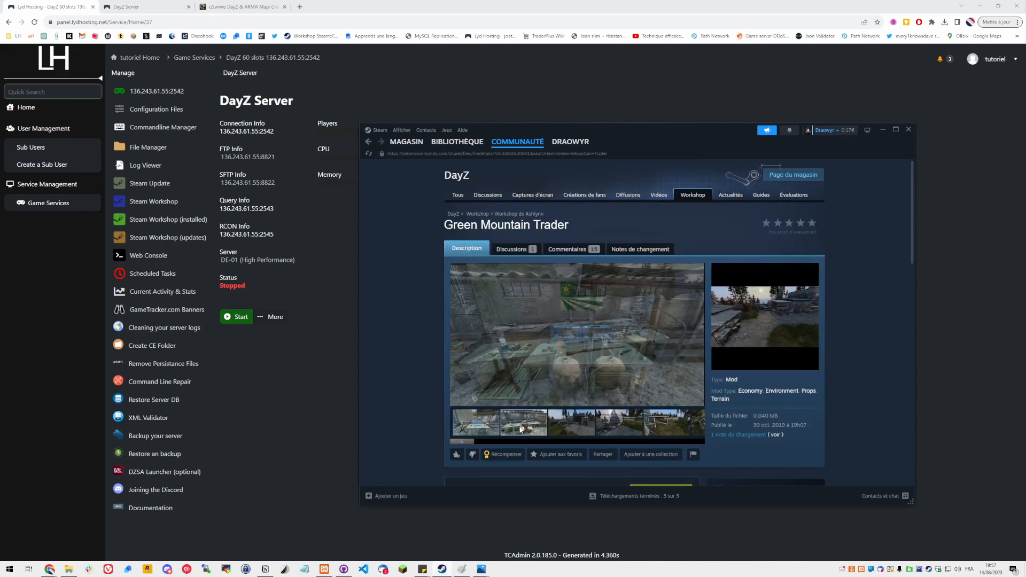
{"action": "left_click", "coordinate": [569, 425]}
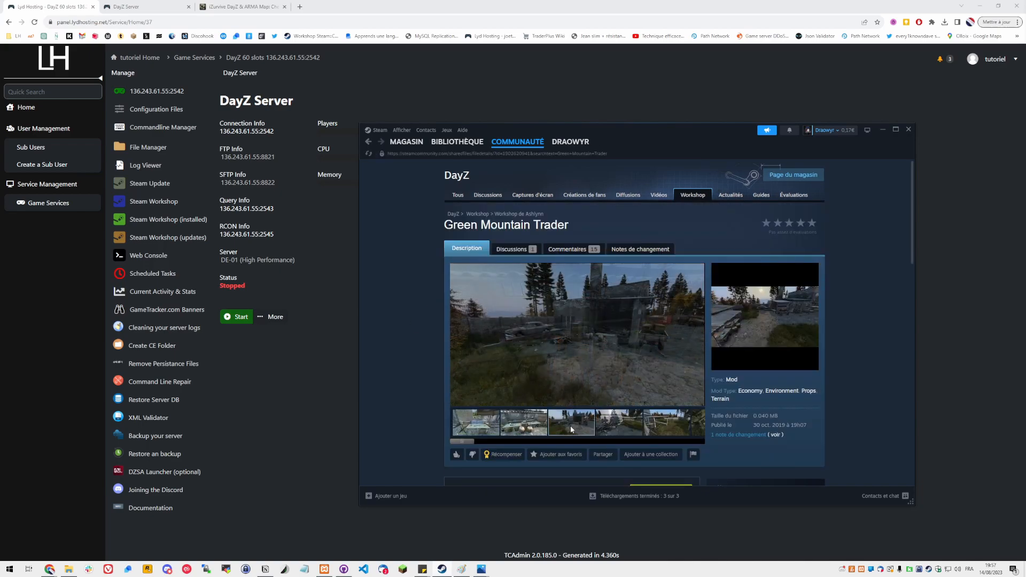
{"action": "left_click", "coordinate": [615, 427]}
{"action": "scroll", "coordinate": [614, 422], "scroll_direction": "down", "scroll_amount": 3}
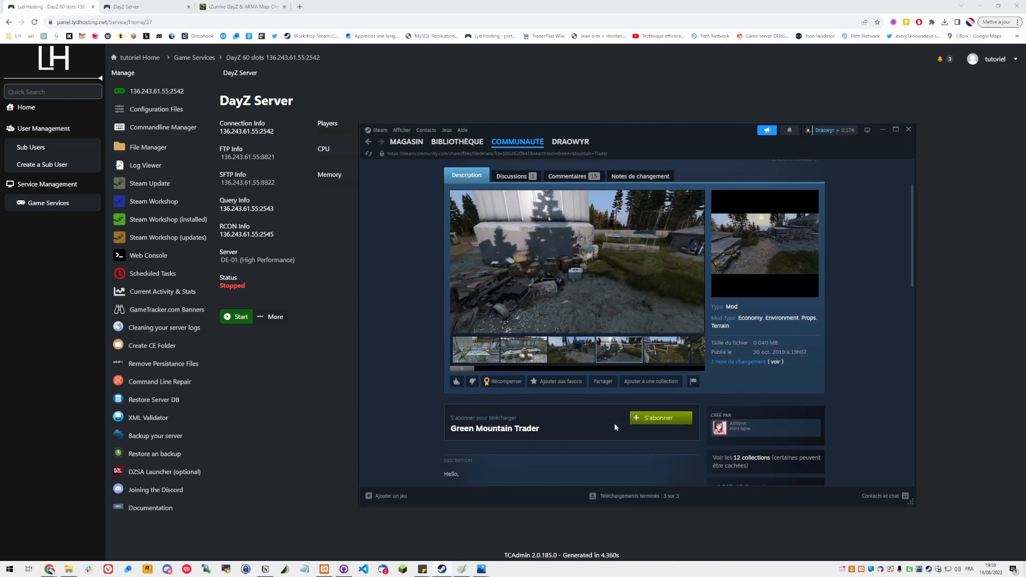
{"action": "left_click", "coordinate": [661, 410]}
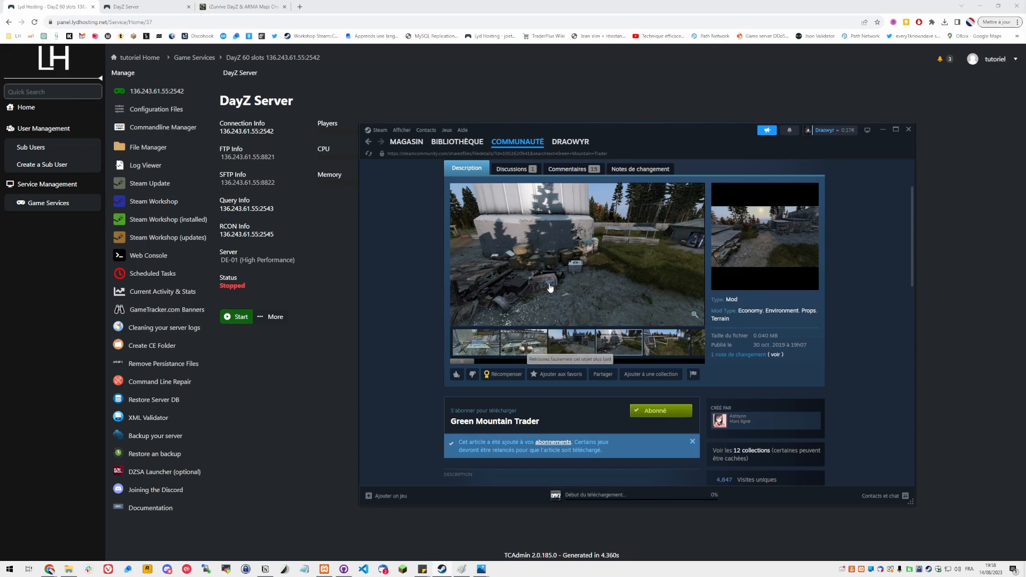
Launch the DayZ Launcher from the Steam library and open its Mods list
{"action": "left_click", "coordinate": [461, 156]}
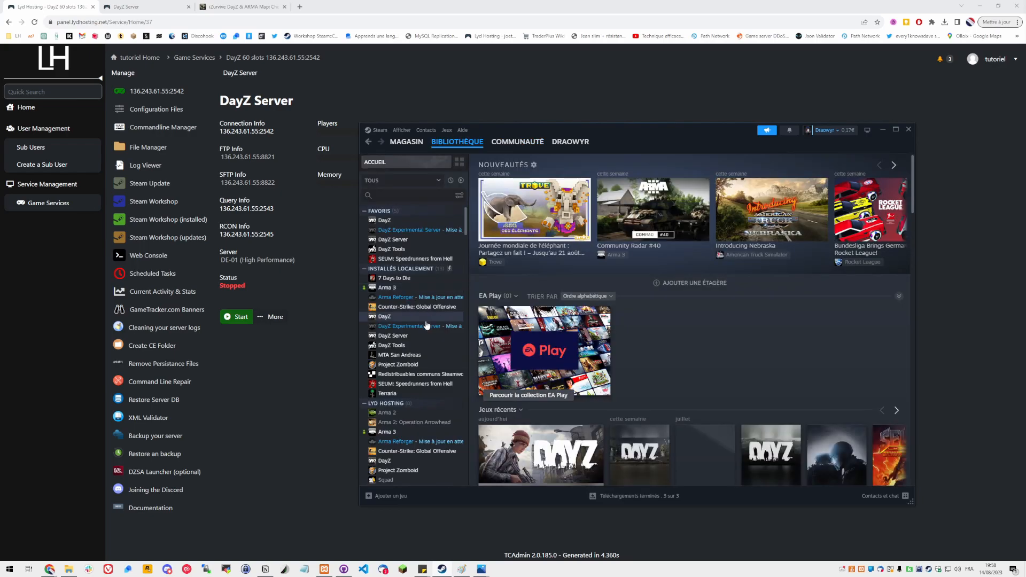
{"action": "double_click", "coordinate": [399, 318]}
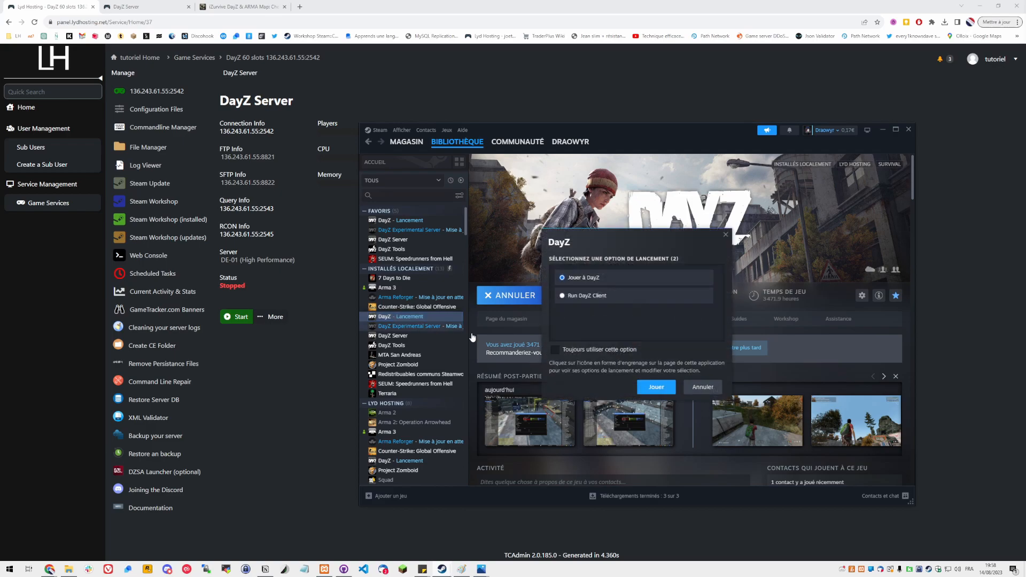
{"action": "left_click", "coordinate": [659, 384]}
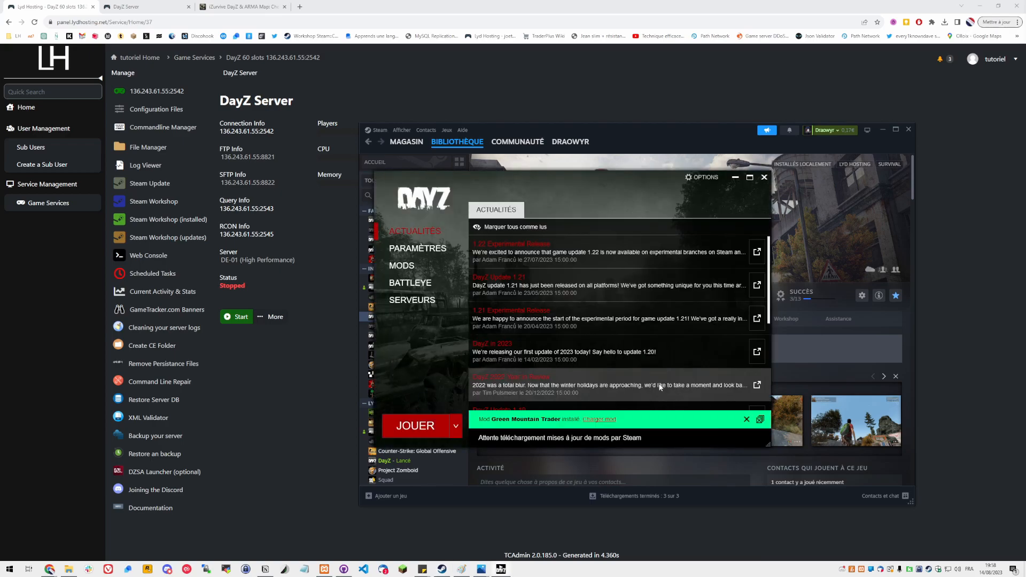
{"action": "left_click", "coordinate": [595, 422]}
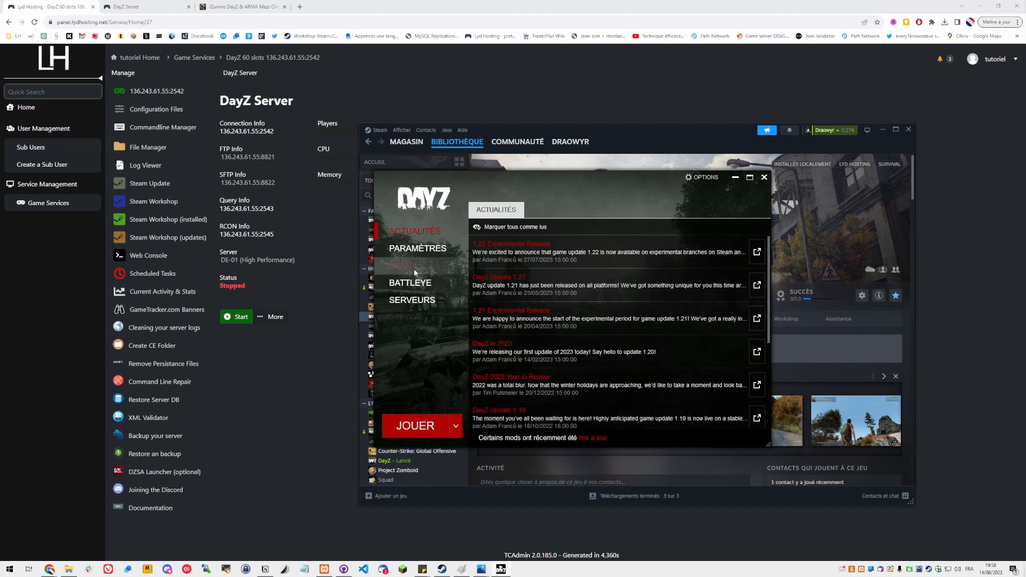
{"action": "left_click", "coordinate": [414, 269]}
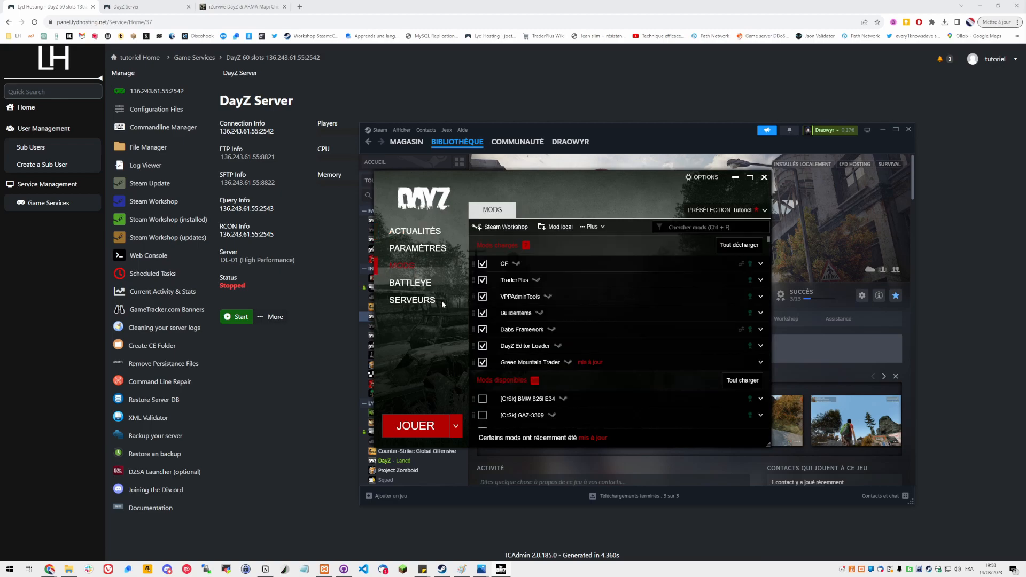
Open the Green Mountain Trader mod's folder and open its GM Ashlynnity.txt file in Notepad
{"action": "right_click", "coordinate": [515, 366]}
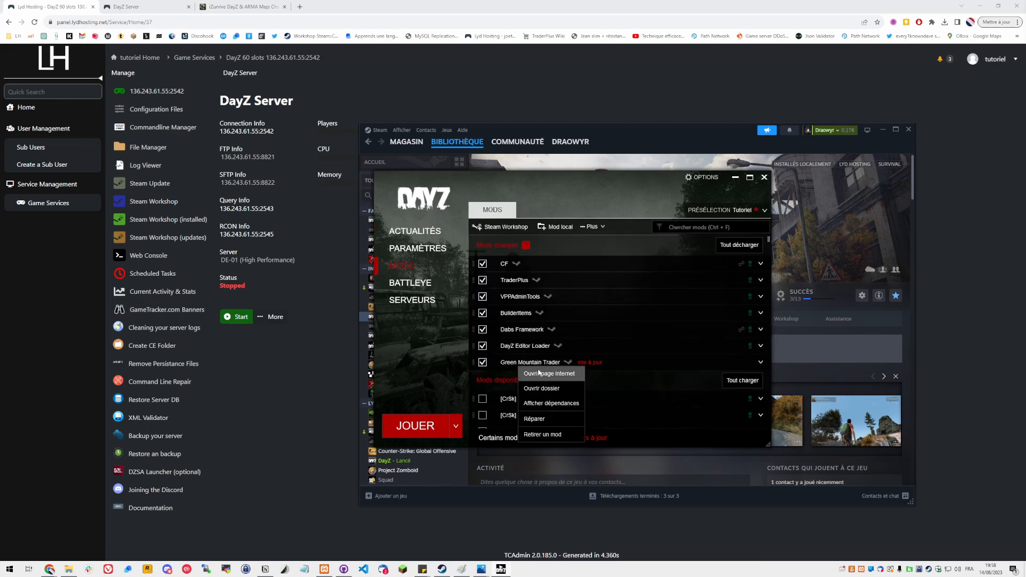
{"action": "left_click", "coordinate": [502, 368]}
{"action": "right_click", "coordinate": [513, 365]}
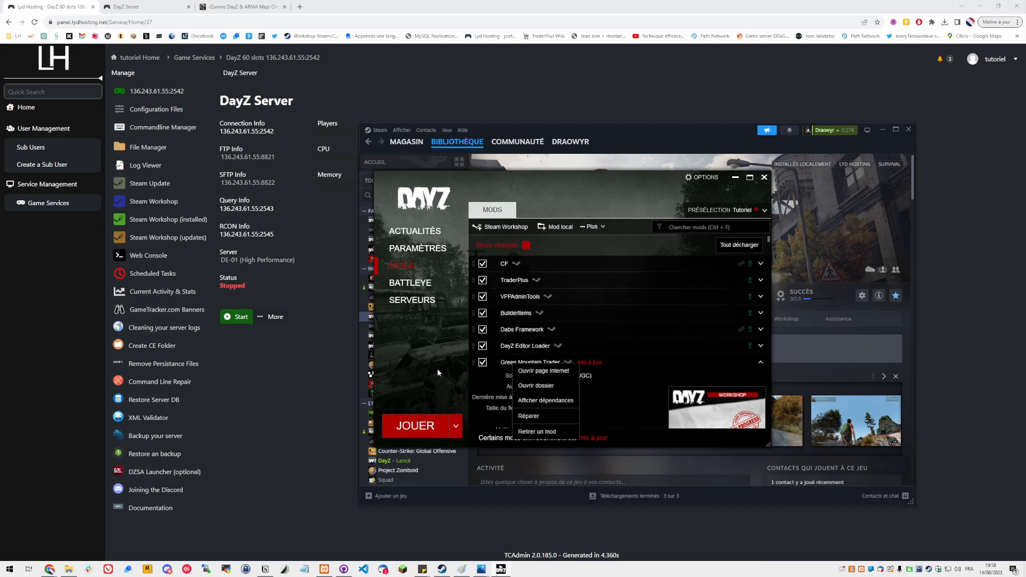
{"action": "left_click", "coordinate": [544, 388]}
{"action": "left_click", "coordinate": [453, 265]}
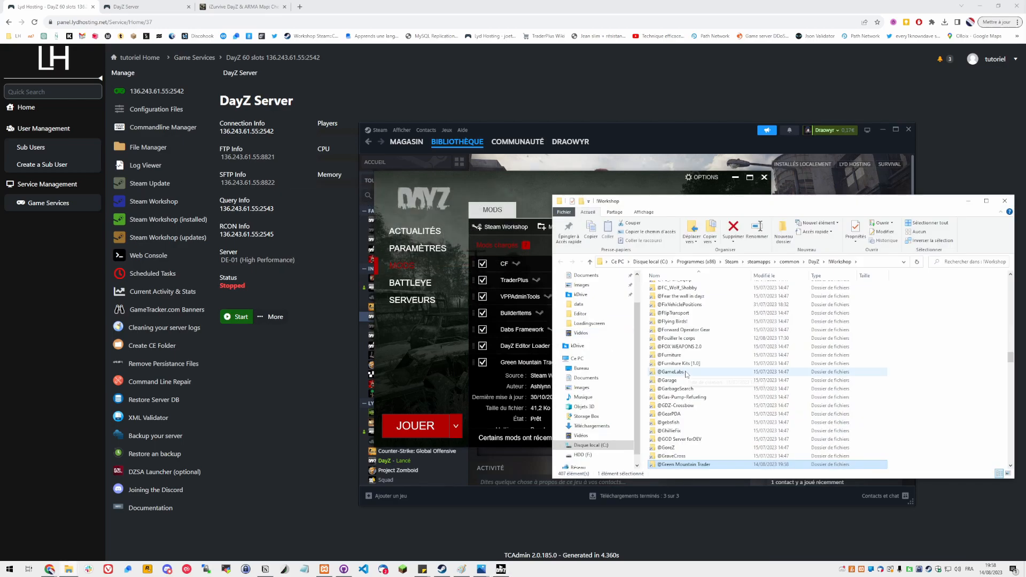
{"action": "key", "text": "Return"}
{"action": "key", "text": "Down"}
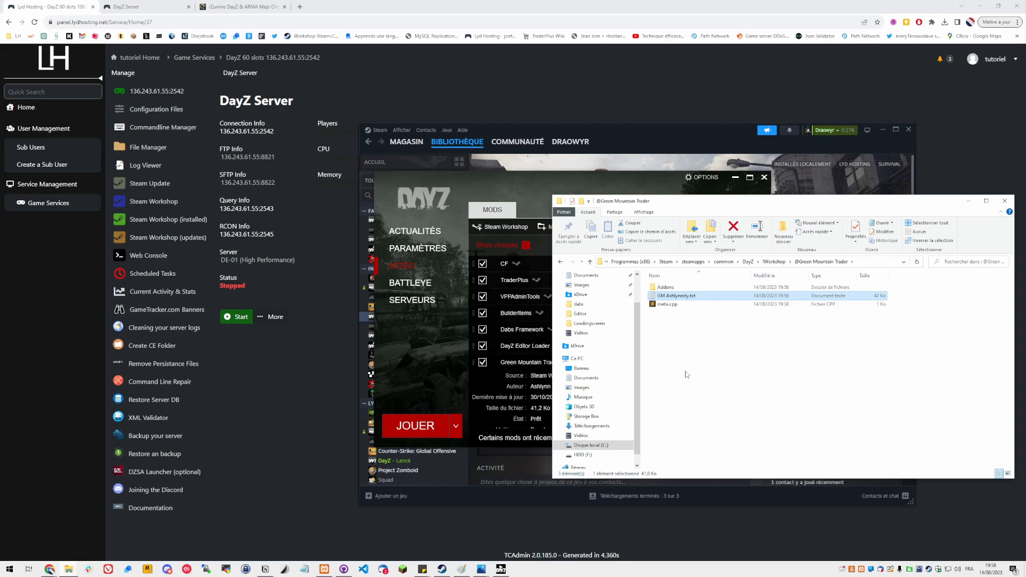
{"action": "double_click", "coordinate": [675, 295]}
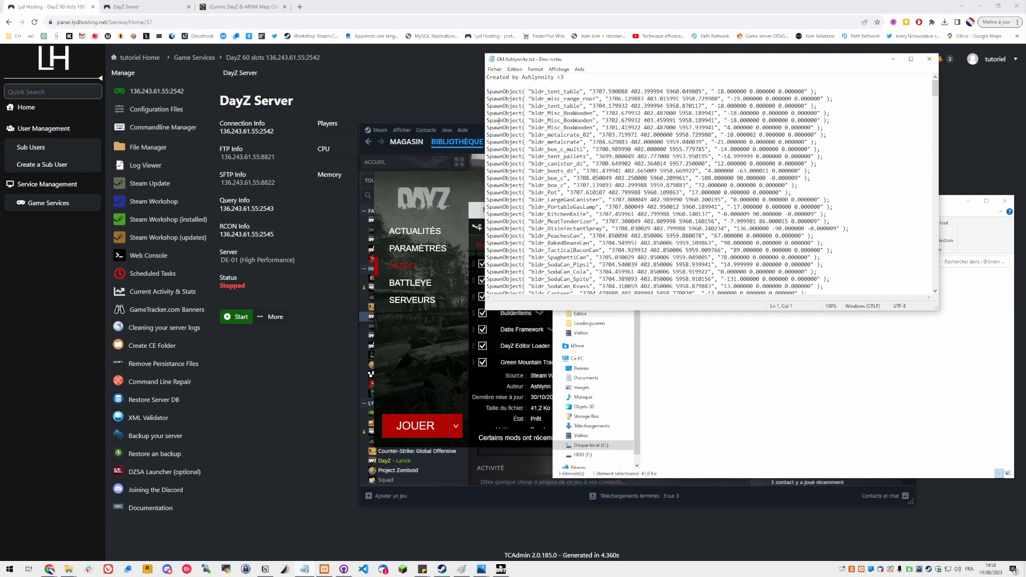
Scroll through the GM Ashlynnity.txt object list to examine its SpawnObject entries
{"action": "double_click", "coordinate": [497, 120]}
{"action": "scroll", "coordinate": [615, 131], "scroll_direction": "down", "scroll_amount": 15}
{"action": "scroll", "coordinate": [627, 149], "scroll_direction": "down", "scroll_amount": 20}
{"action": "scroll", "coordinate": [627, 149], "scroll_direction": "down", "scroll_amount": 20}
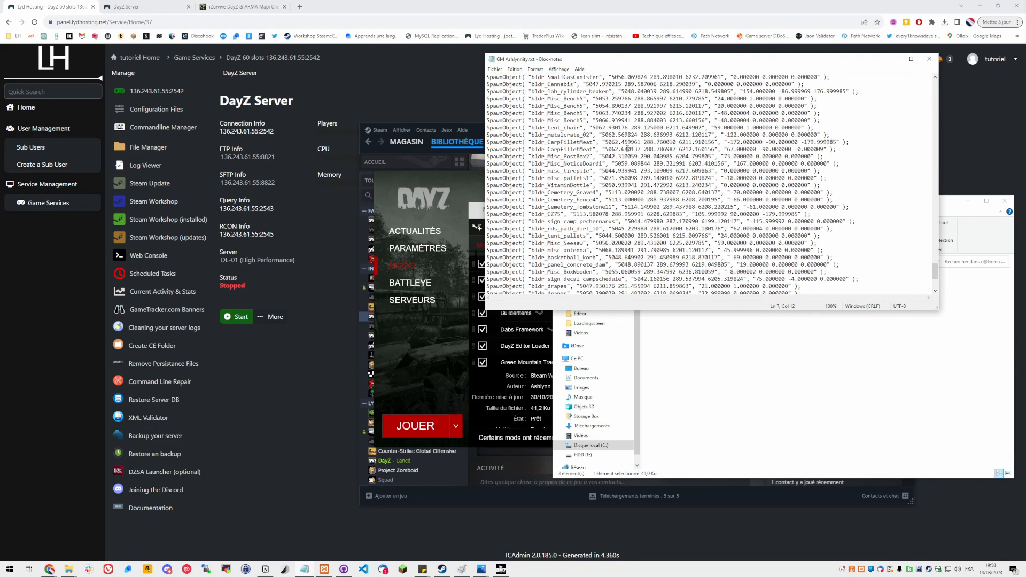
{"action": "scroll", "coordinate": [627, 149], "scroll_direction": "down", "scroll_amount": 5}
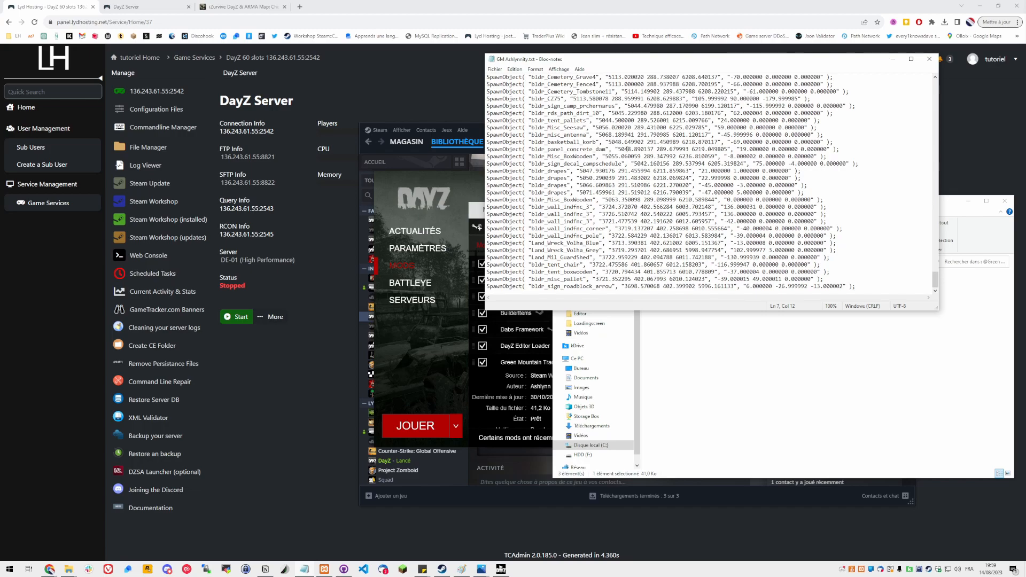
{"action": "left_click", "coordinate": [922, 287]}
{"action": "scroll", "coordinate": [922, 288], "scroll_direction": "up", "scroll_amount": 1}
{"action": "left_click_drag", "start_coordinate": [936, 283], "coordinate": [935, 291]}
{"action": "left_click_drag", "start_coordinate": [860, 287], "coordinate": [479, 77]}
{"action": "left_click", "coordinate": [691, 188]}
{"action": "scroll", "coordinate": [691, 188], "scroll_direction": "up", "scroll_amount": 6}
{"action": "scroll", "coordinate": [690, 186], "scroll_direction": "up", "scroll_amount": 20}
{"action": "scroll", "coordinate": [511, 155], "scroll_direction": "up", "scroll_amount": 20}
{"action": "scroll", "coordinate": [517, 124], "scroll_direction": "up", "scroll_amount": 20}
Delete the "Created by Ashlynnity <3" header line and the blank line below it
{"action": "left_click", "coordinate": [571, 81]}
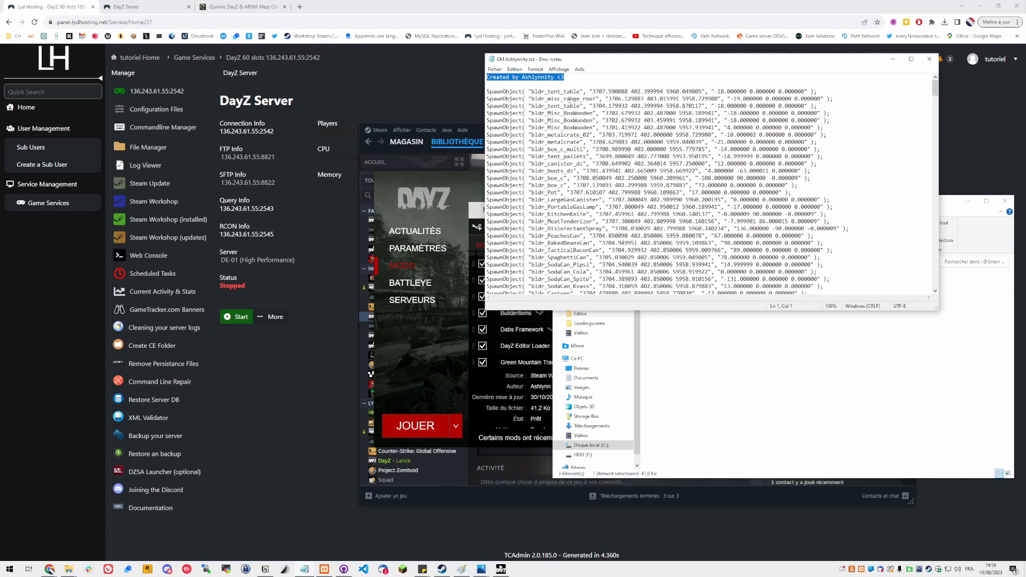
{"action": "key", "text": "Delete"}
{"action": "key", "text": "Delete"}
{"action": "key", "text": "Delete"}
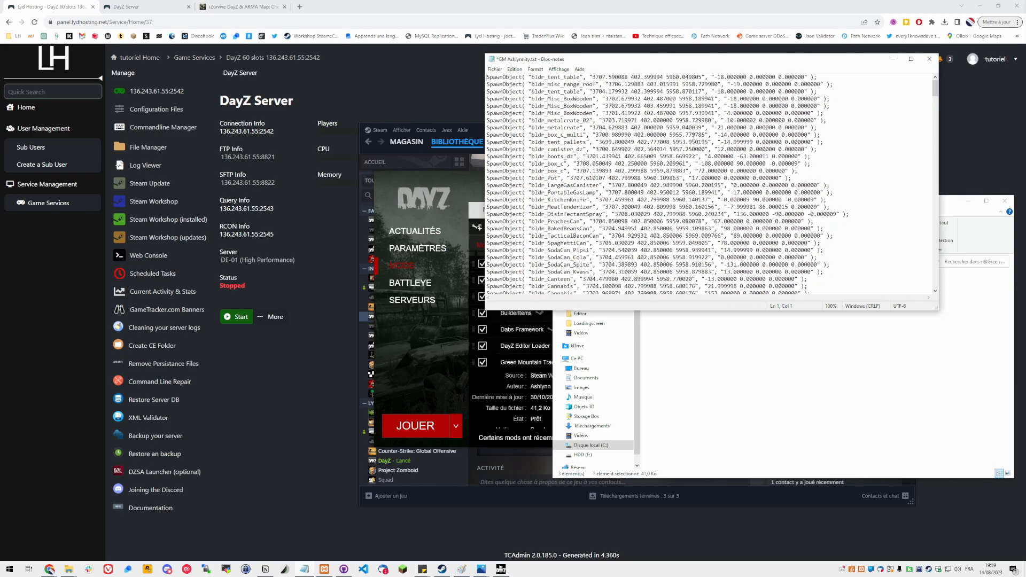
Save the edited object list as mapddsdq.c with all file types in the Documents\DayZ\Editor\Tutoriel folder
{"action": "scroll", "coordinate": [679, 131], "scroll_direction": "down", "scroll_amount": 20}
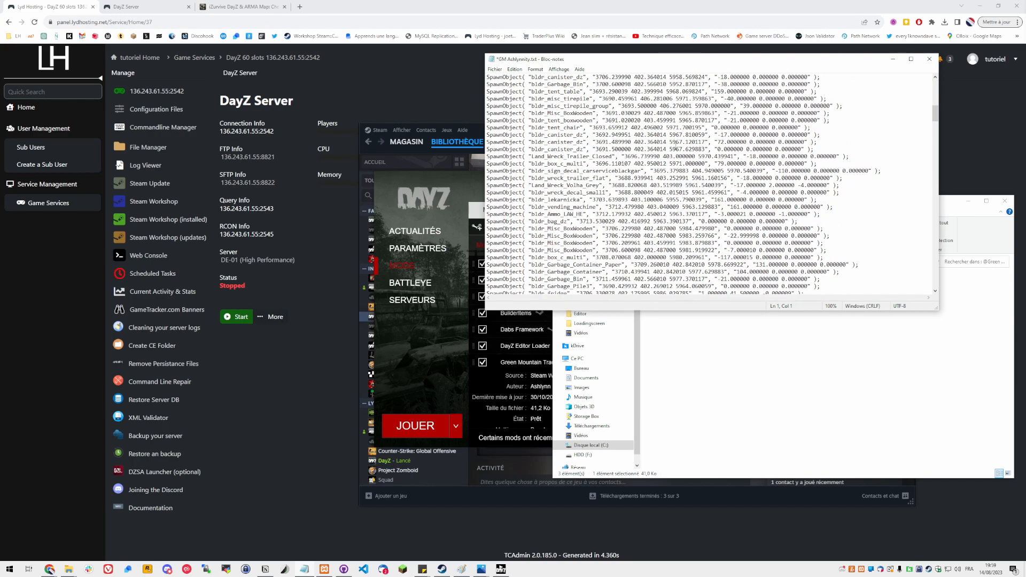
{"action": "left_click", "coordinate": [495, 69]}
{"action": "left_click", "coordinate": [517, 114]}
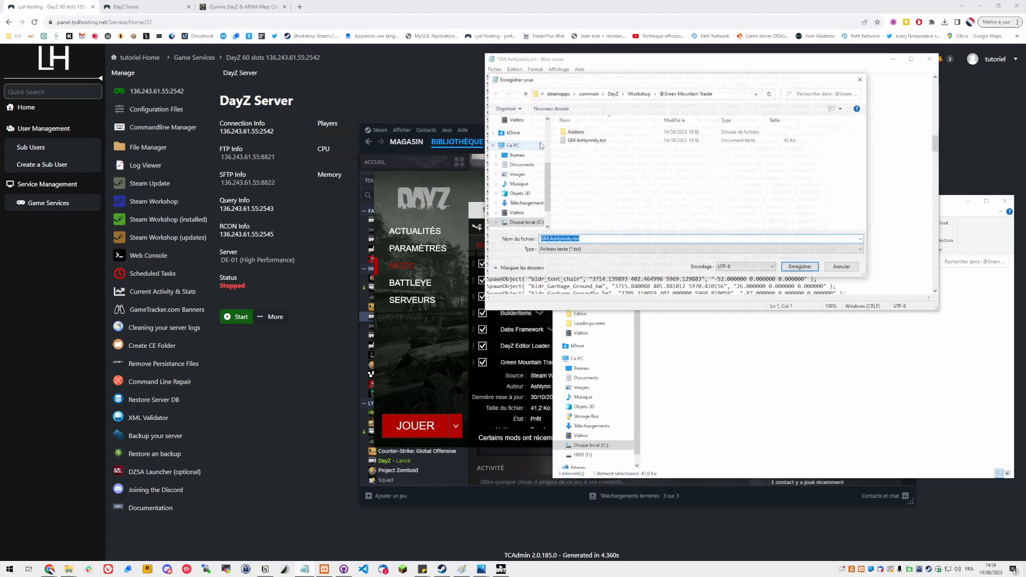
{"action": "left_click", "coordinate": [521, 165]}
{"action": "double_click", "coordinate": [575, 169]}
{"action": "double_click", "coordinate": [574, 140]}
{"action": "double_click", "coordinate": [575, 158]}
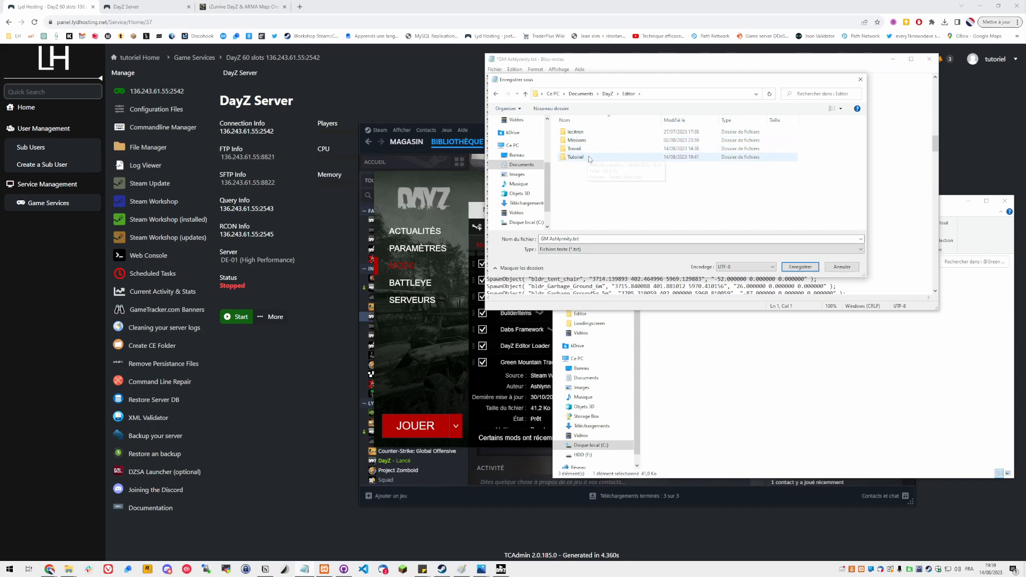
{"action": "left_click", "coordinate": [563, 250]}
{"action": "left_click", "coordinate": [561, 260]}
{"action": "left_click", "coordinate": [570, 239]}
{"action": "left_click", "coordinate": [567, 249]}
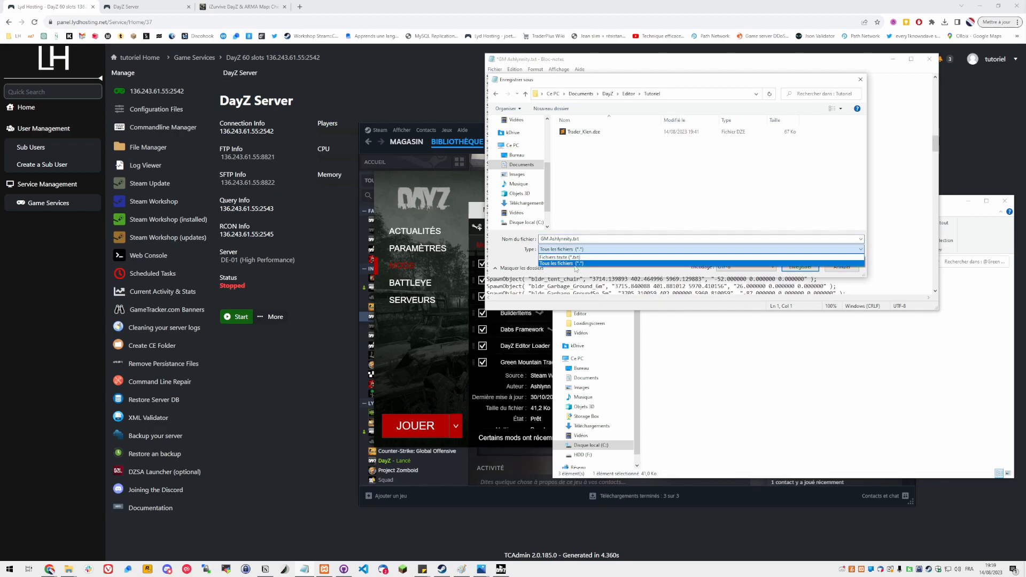
{"action": "left_click", "coordinate": [579, 264]}
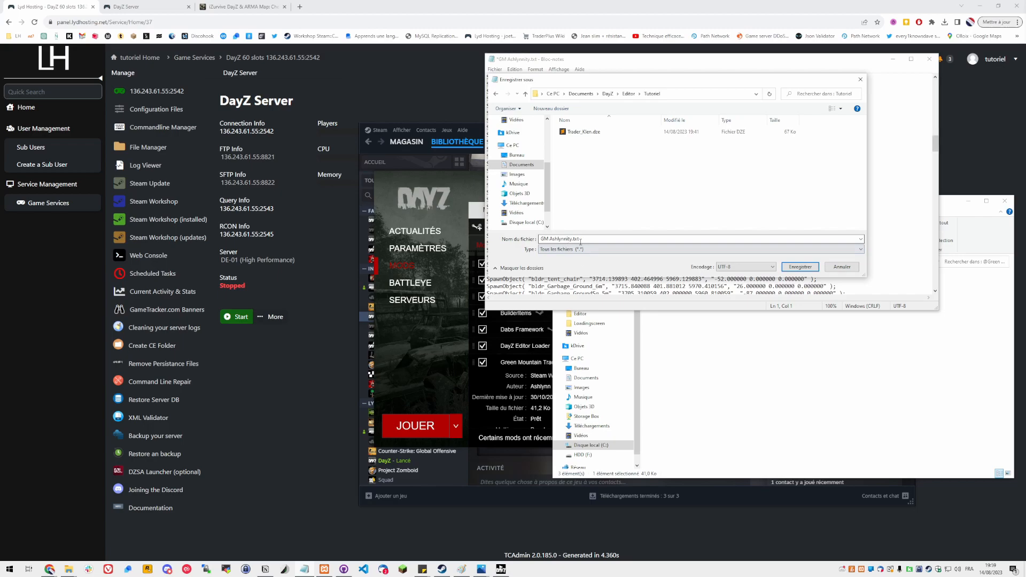
{"action": "type", "text": "mapddsdq.c"}
{"action": "left_click", "coordinate": [800, 267]}
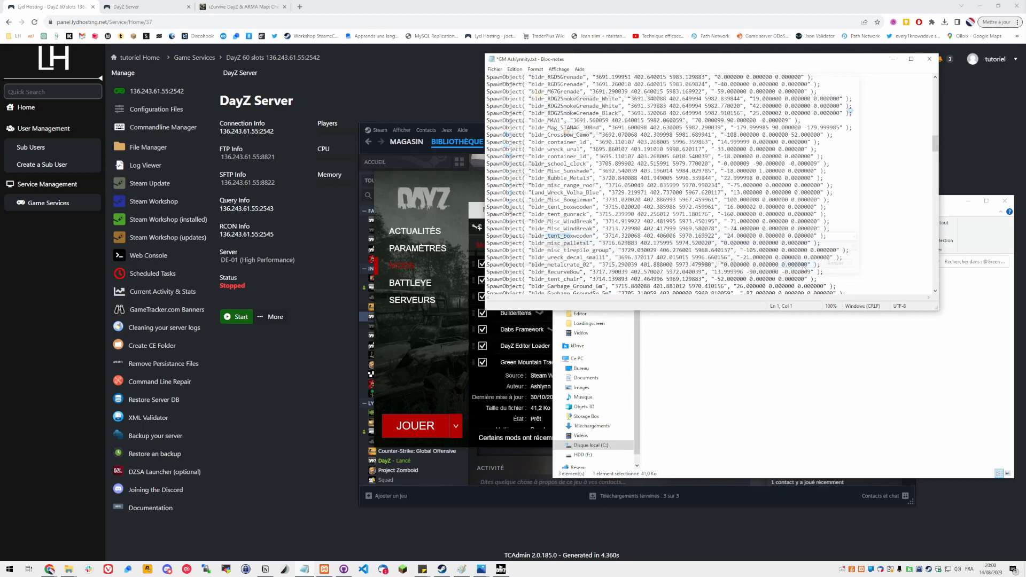
Close Notepad and the mod folder, disable the Green Mountain Trader mod, and launch DayZ
{"action": "left_click", "coordinate": [934, 66]}
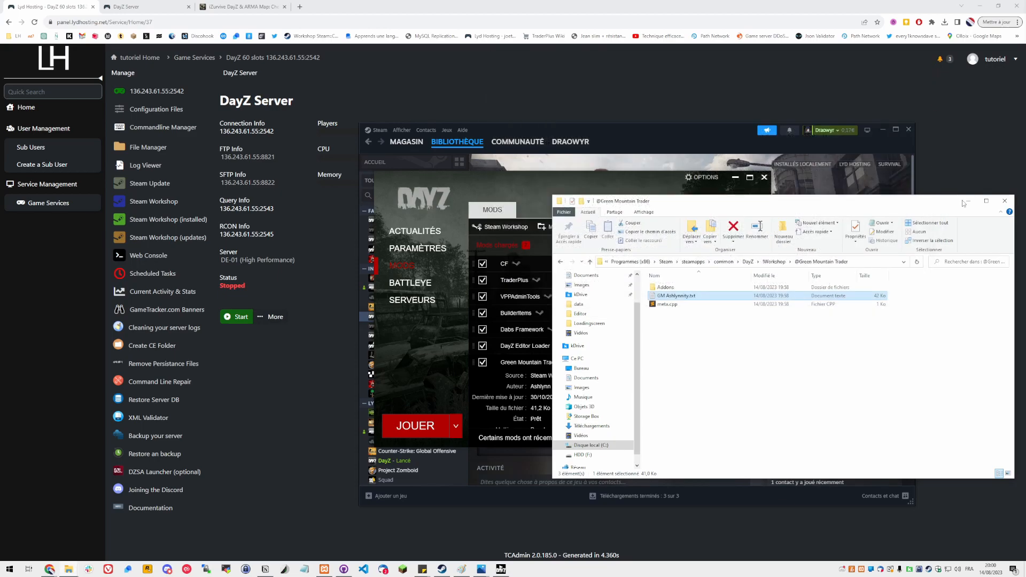
{"action": "left_click", "coordinate": [1005, 201]}
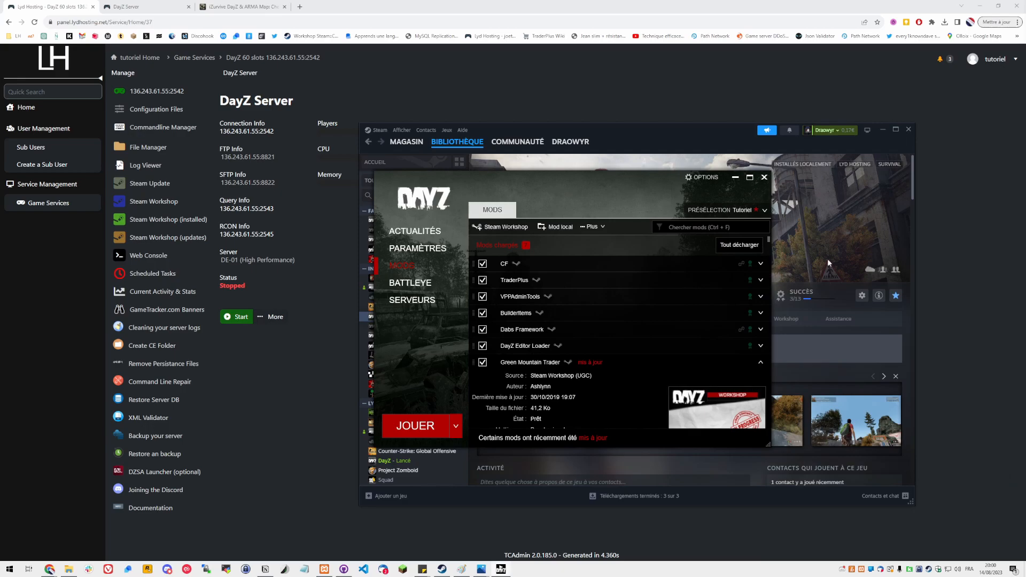
{"action": "left_click", "coordinate": [483, 363]}
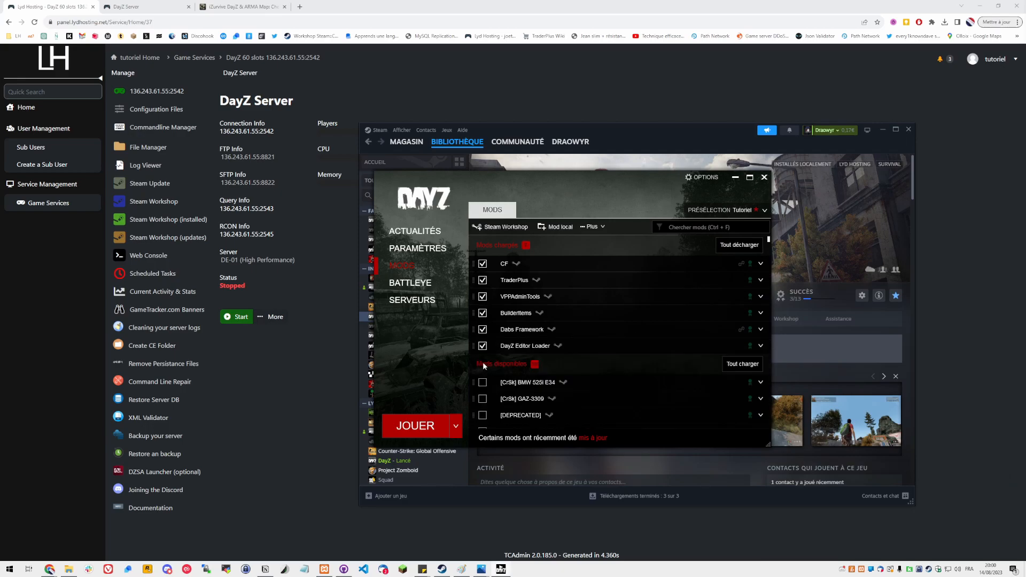
{"action": "left_click", "coordinate": [420, 425]}
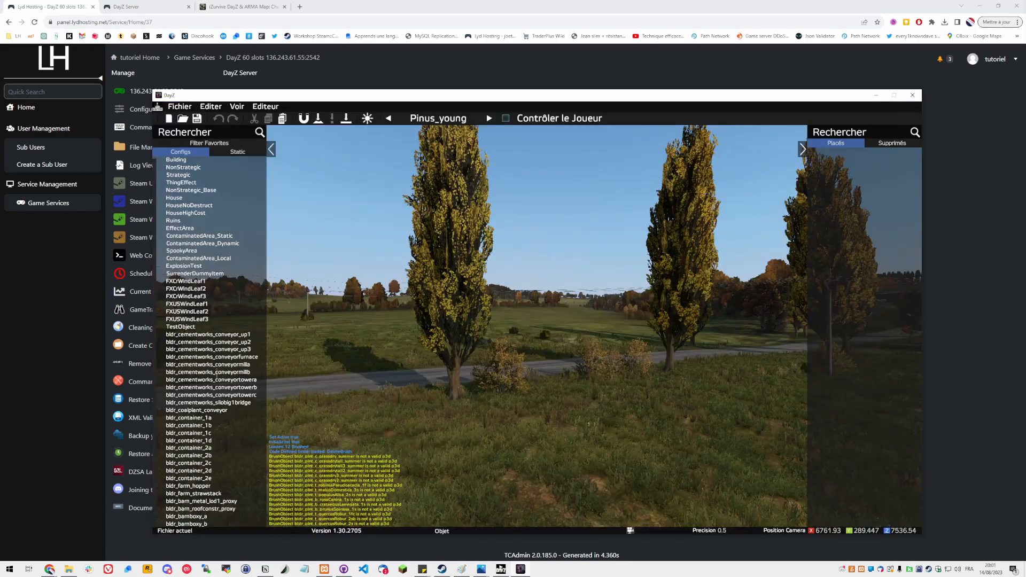
Import mapddsdq.c from the Tutoriel folder into the DayZ Editor as an init.c file
{"action": "key", "text": "comma"}
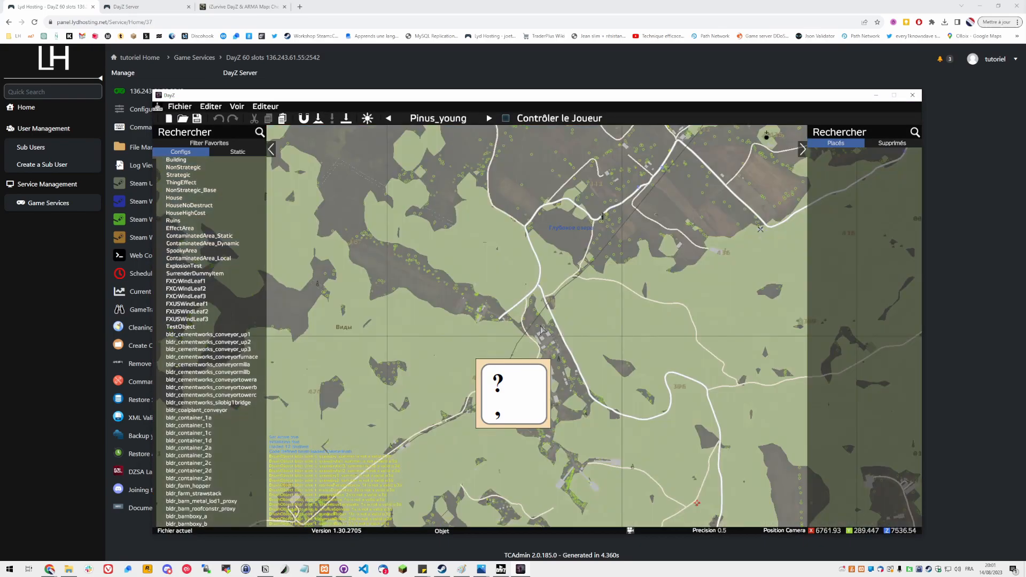
{"action": "key", "text": "comma"}
{"action": "left_click", "coordinate": [180, 106]}
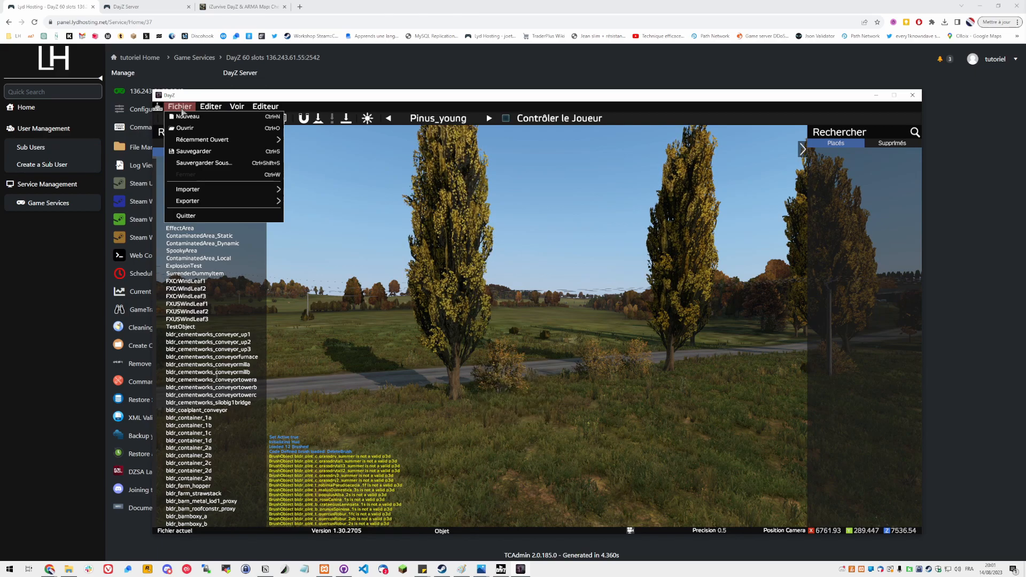
{"action": "mouse_move", "coordinate": [187, 191]}
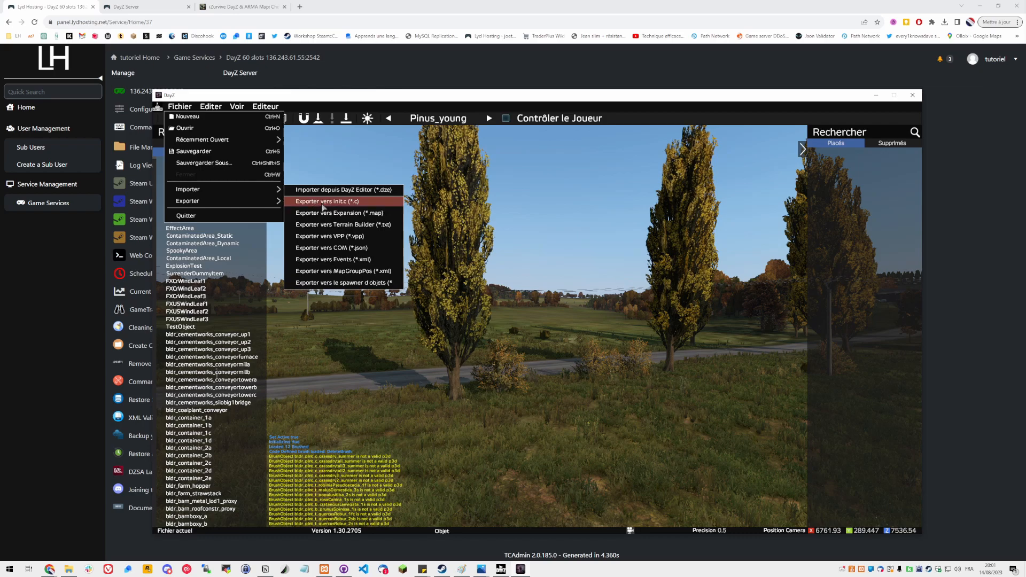
{"action": "mouse_move", "coordinate": [231, 195]}
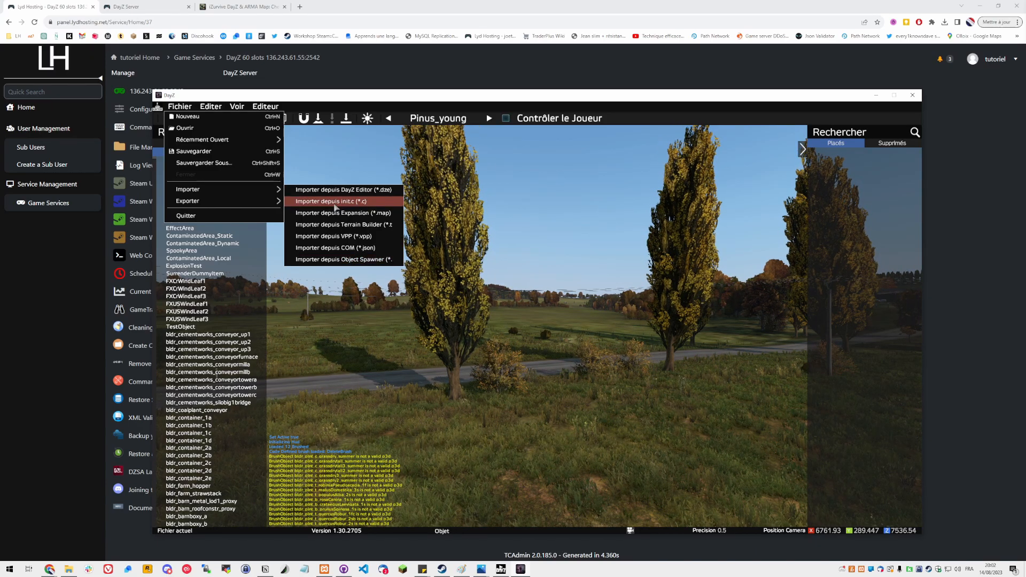
{"action": "left_click", "coordinate": [336, 207]}
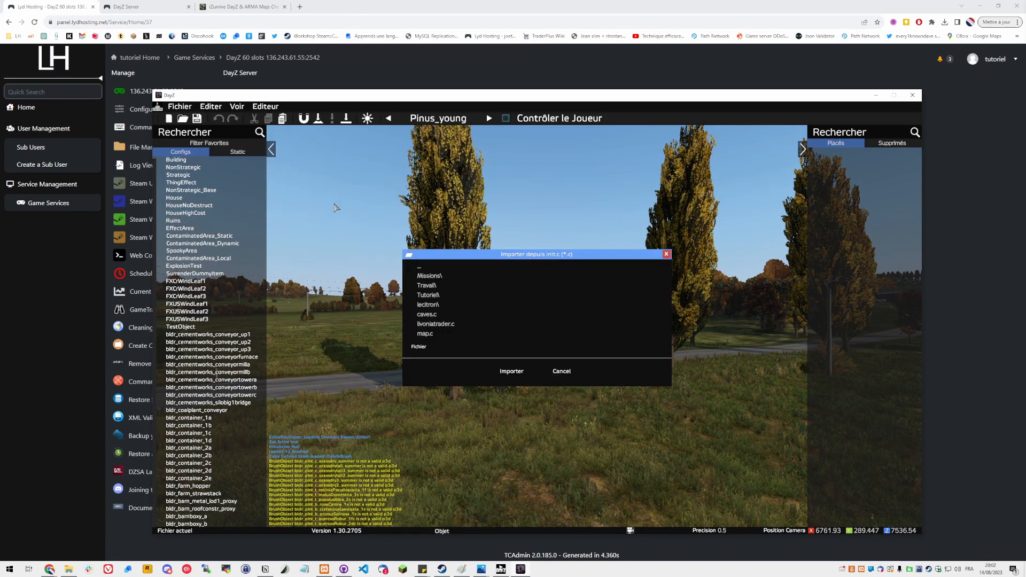
{"action": "double_click", "coordinate": [426, 295]}
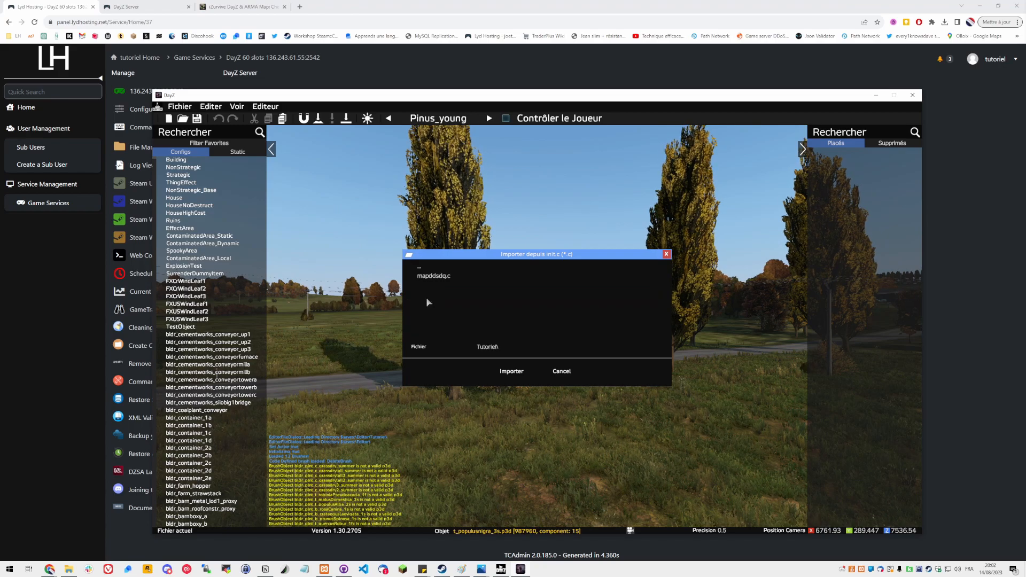
{"action": "left_click", "coordinate": [435, 277]}
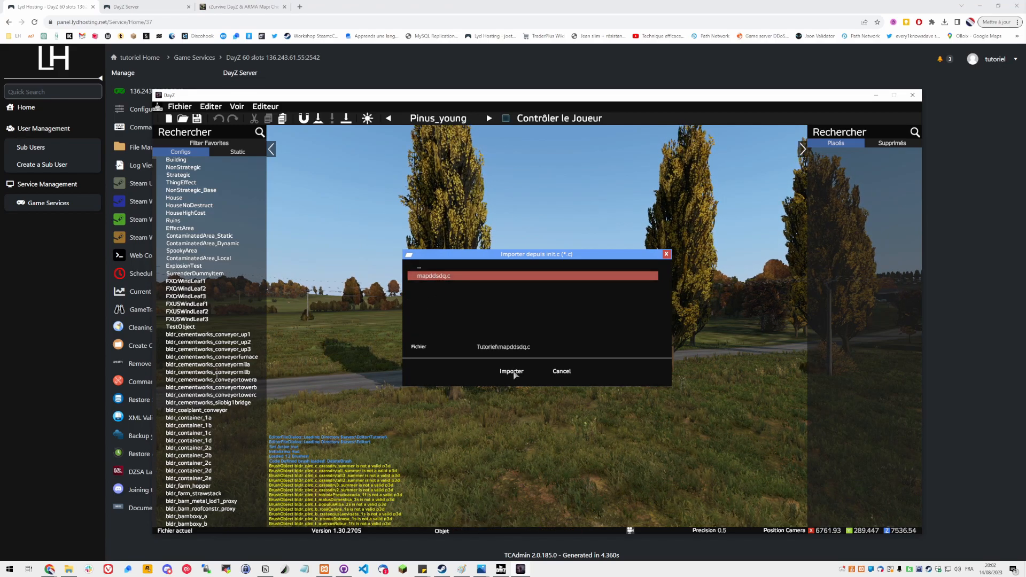
{"action": "left_click", "coordinate": [511, 371]}
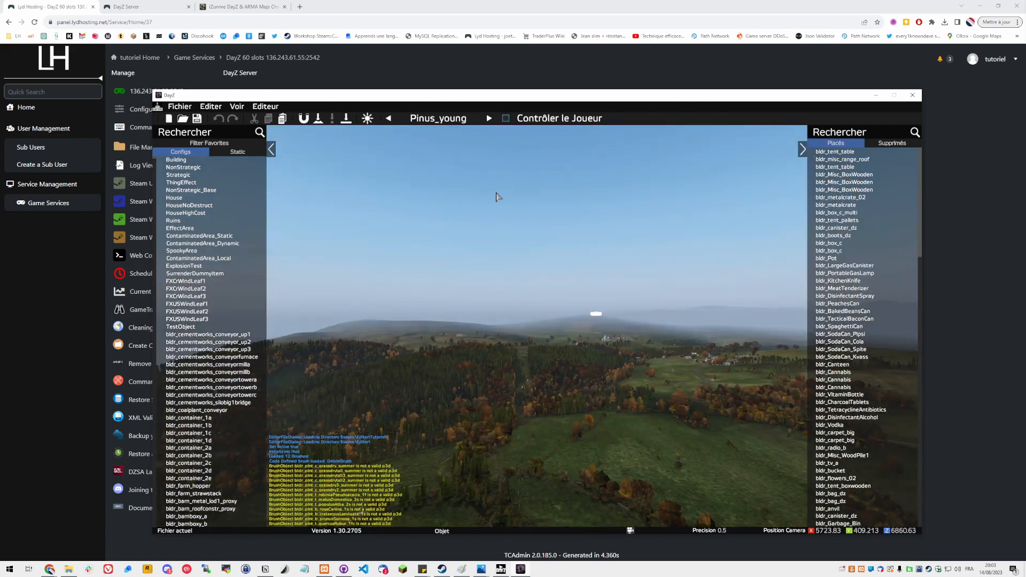
Save the editor scene in the Tutoriel folder as greenmontainsafezone
{"action": "left_click", "coordinate": [180, 106]}
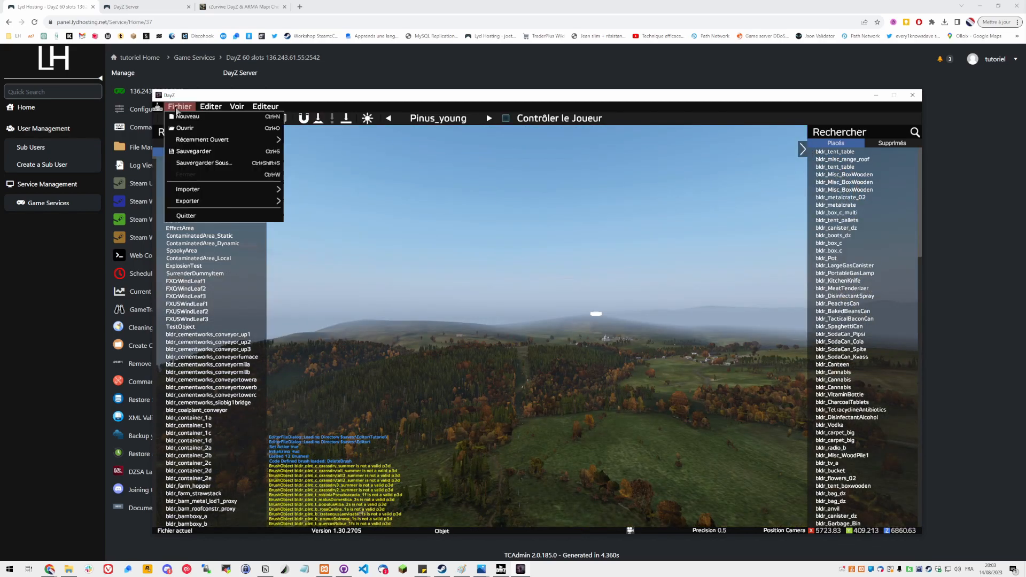
{"action": "left_click", "coordinate": [204, 153]}
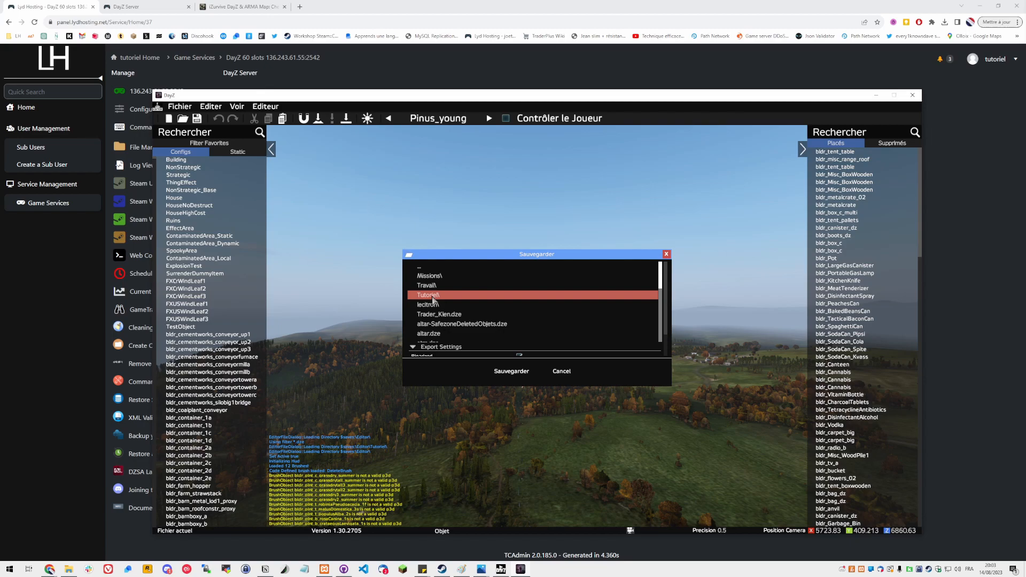
{"action": "double_click", "coordinate": [433, 295]}
{"action": "double_click", "coordinate": [423, 270]}
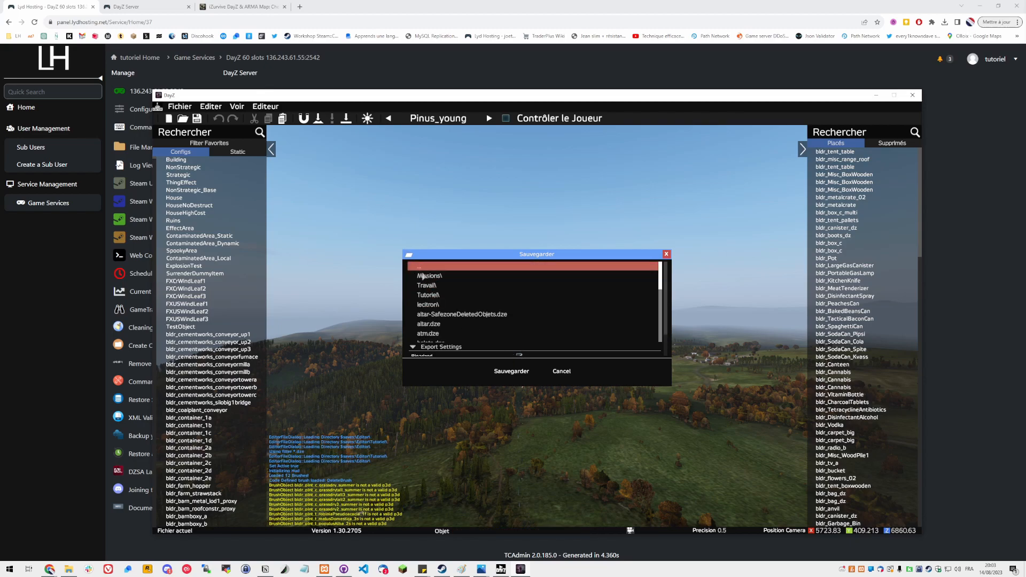
{"action": "double_click", "coordinate": [428, 295]}
{"action": "scroll", "coordinate": [529, 358], "scroll_direction": "down", "scroll_amount": 1}
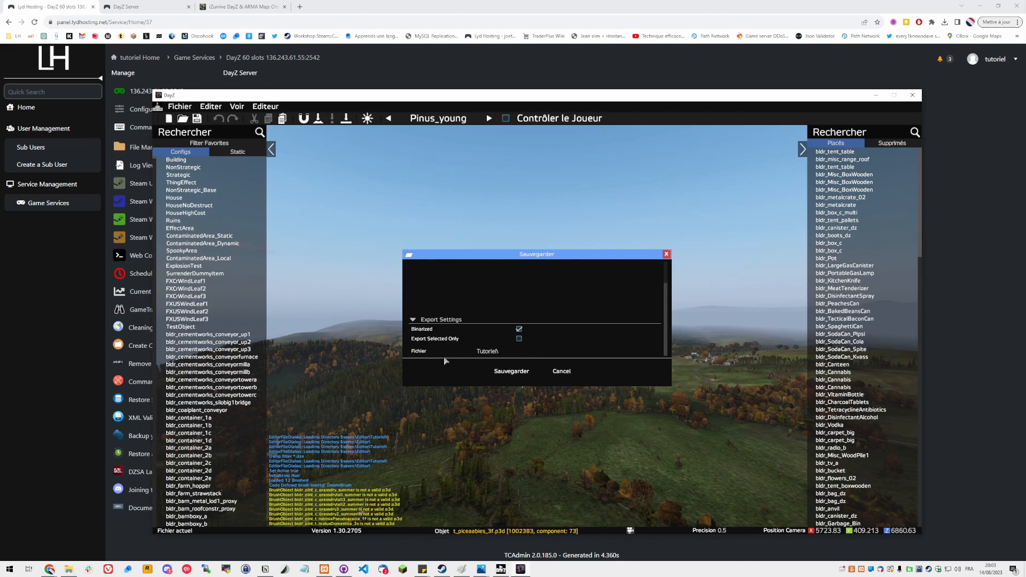
{"action": "scroll", "coordinate": [486, 337], "scroll_direction": "up", "scroll_amount": 1}
{"action": "scroll", "coordinate": [480, 336], "scroll_direction": "down", "scroll_amount": 1}
{"action": "type", "text": "greensmontainsafezone"}
{"action": "left_click", "coordinate": [495, 370]}
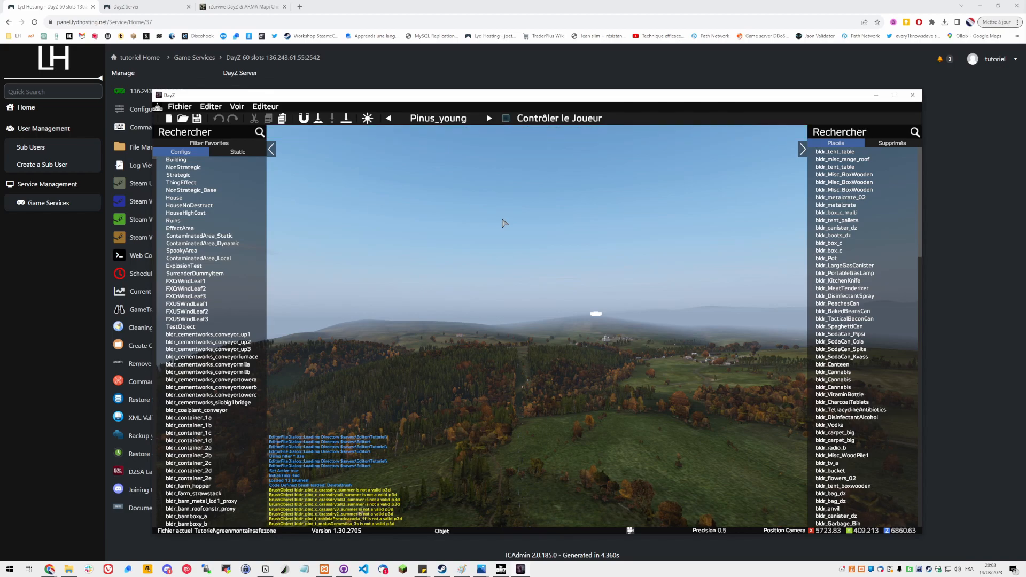
{"action": "key", "text": "alt+space"}
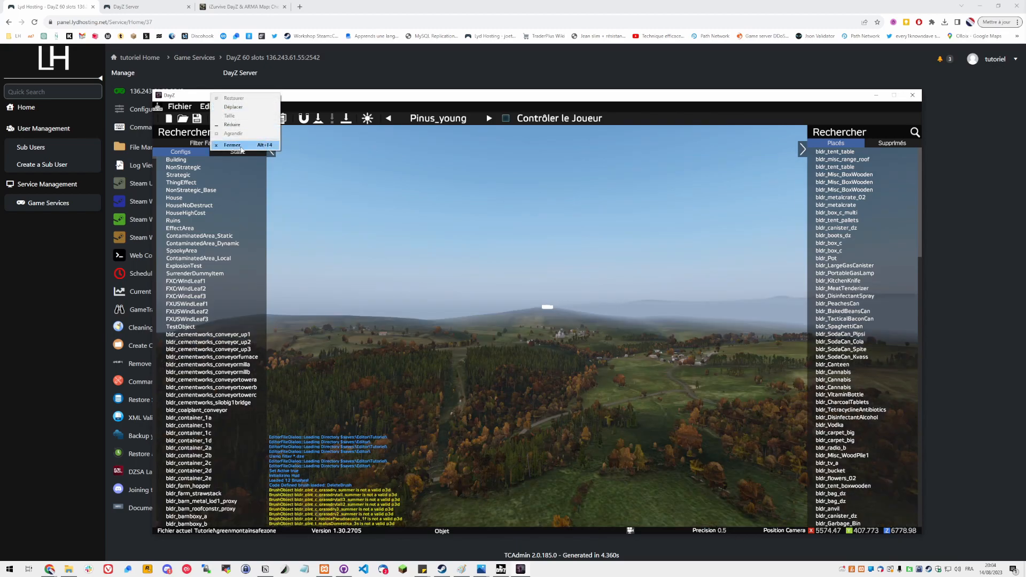
{"action": "key", "text": "Escape"}
{"action": "mouse_move", "coordinate": [66, 571]}
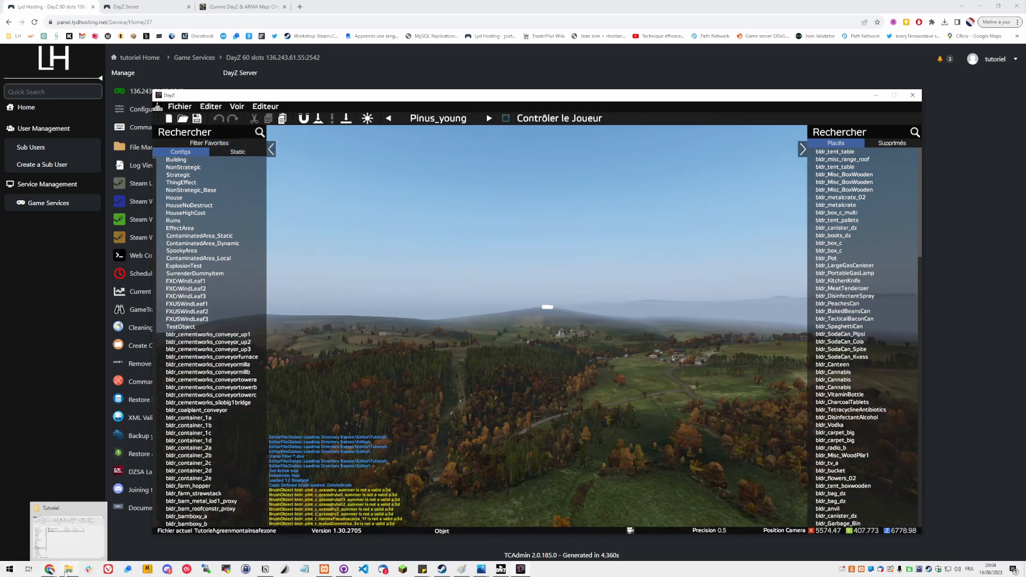
Switch to File Explorer and open greenmontainsafezone.dze from the Tutoriel folder
{"action": "left_click", "coordinate": [68, 532]}
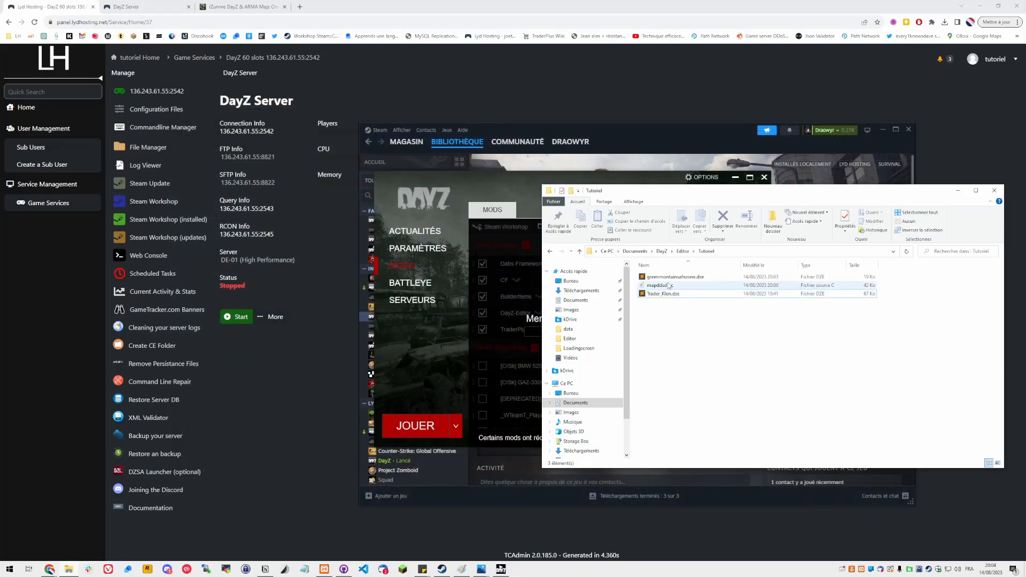
{"action": "left_click", "coordinate": [670, 286]}
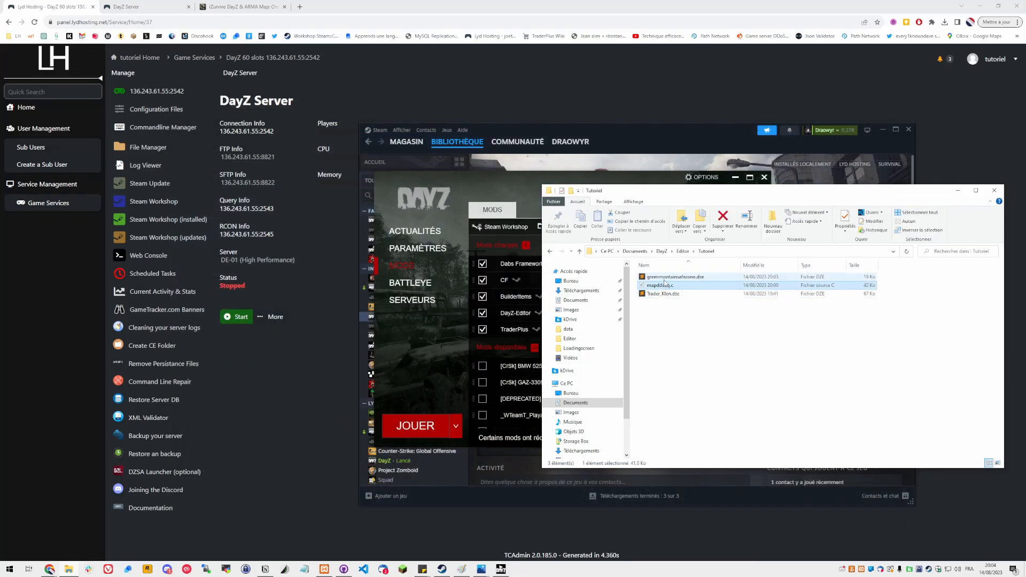
{"action": "left_click", "coordinate": [665, 279]}
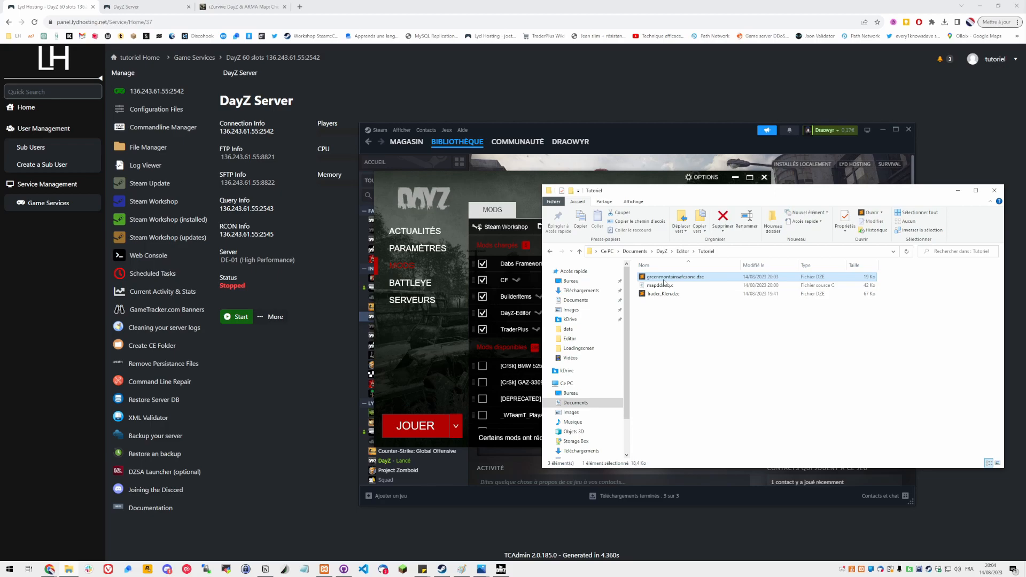
{"action": "double_click", "coordinate": [665, 282]}
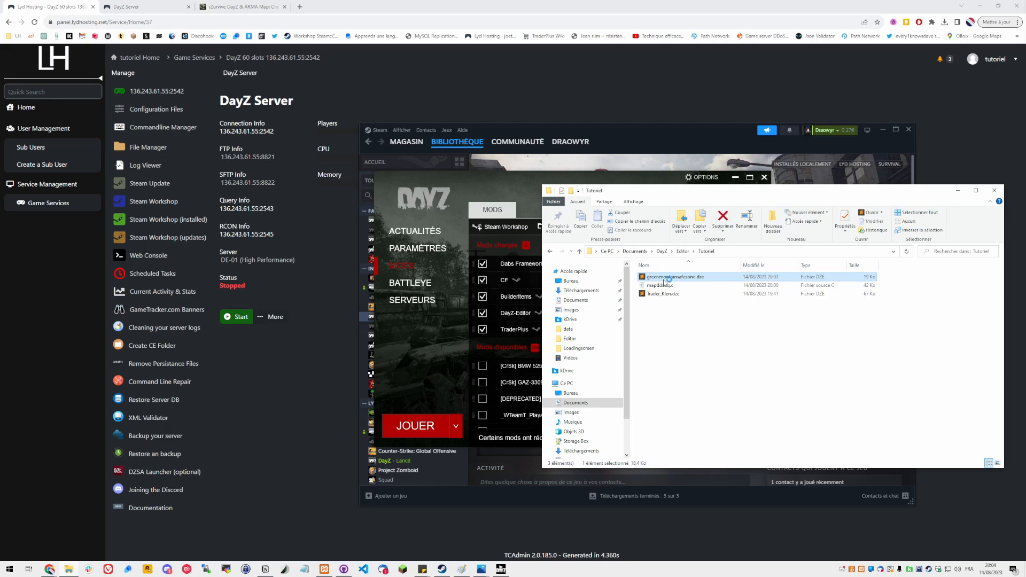